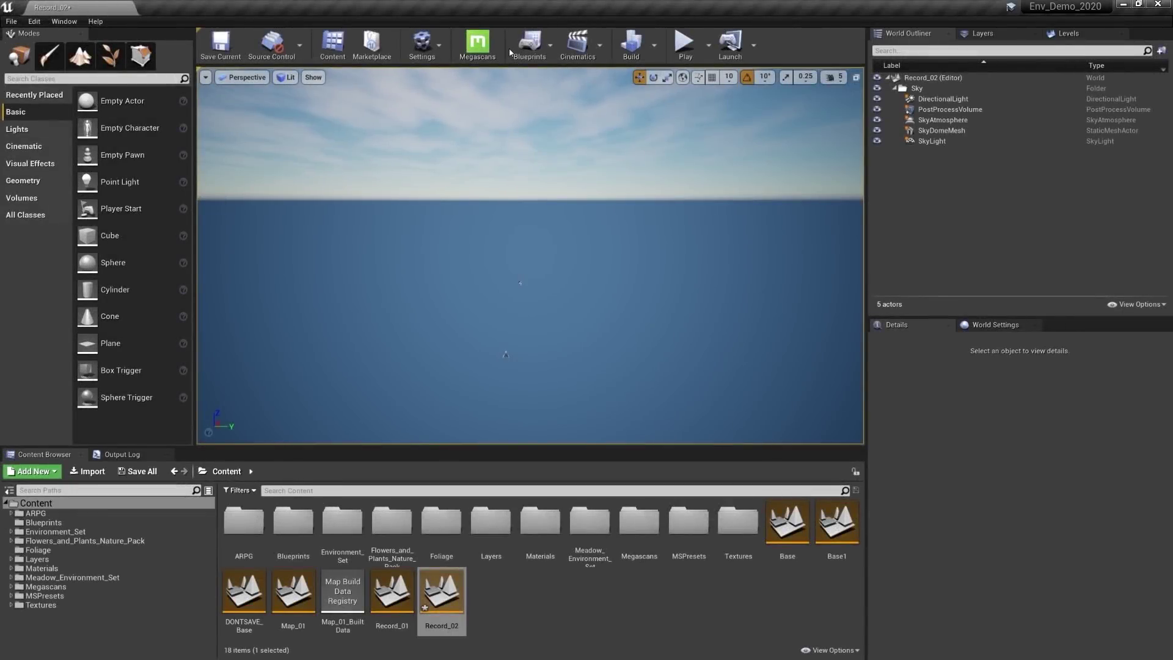
Step: Search the built-in plugins for "land" and check that the Landmass plugin is enabled
left_click(428, 46)
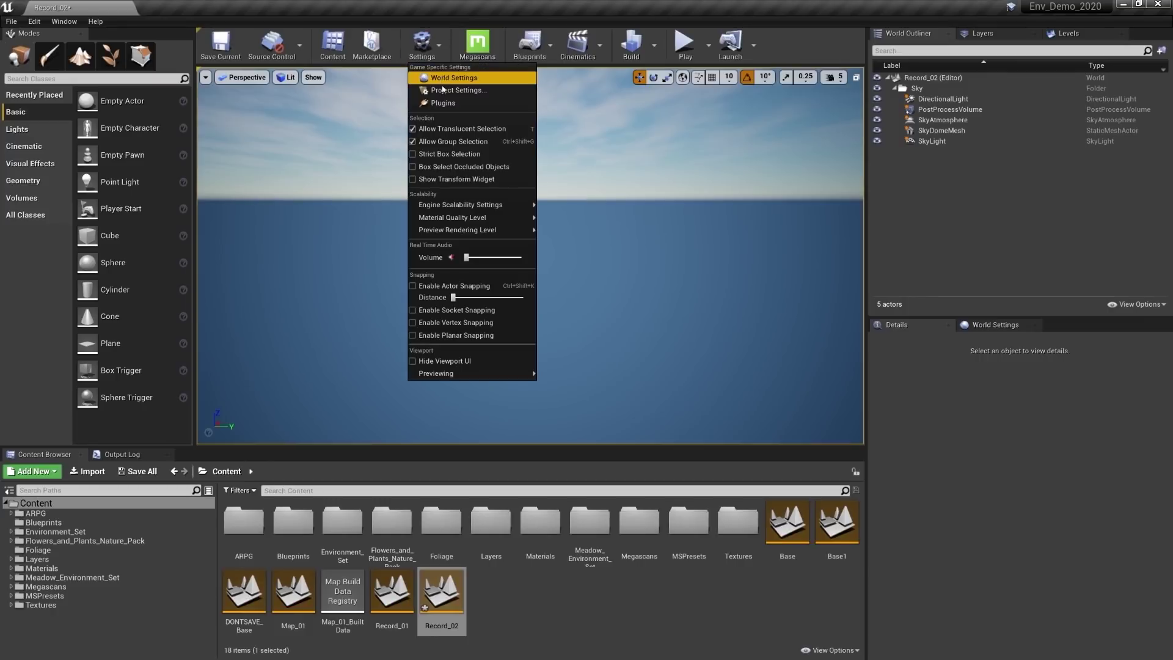
left_click(443, 103)
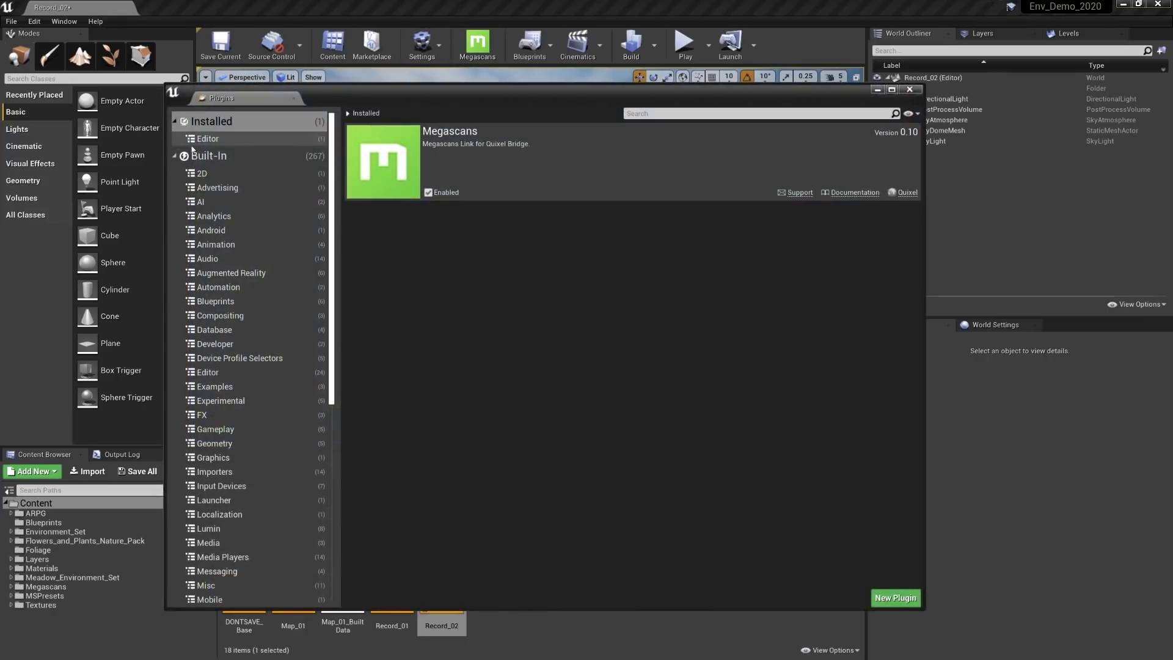
left_click(654, 114)
type("l")
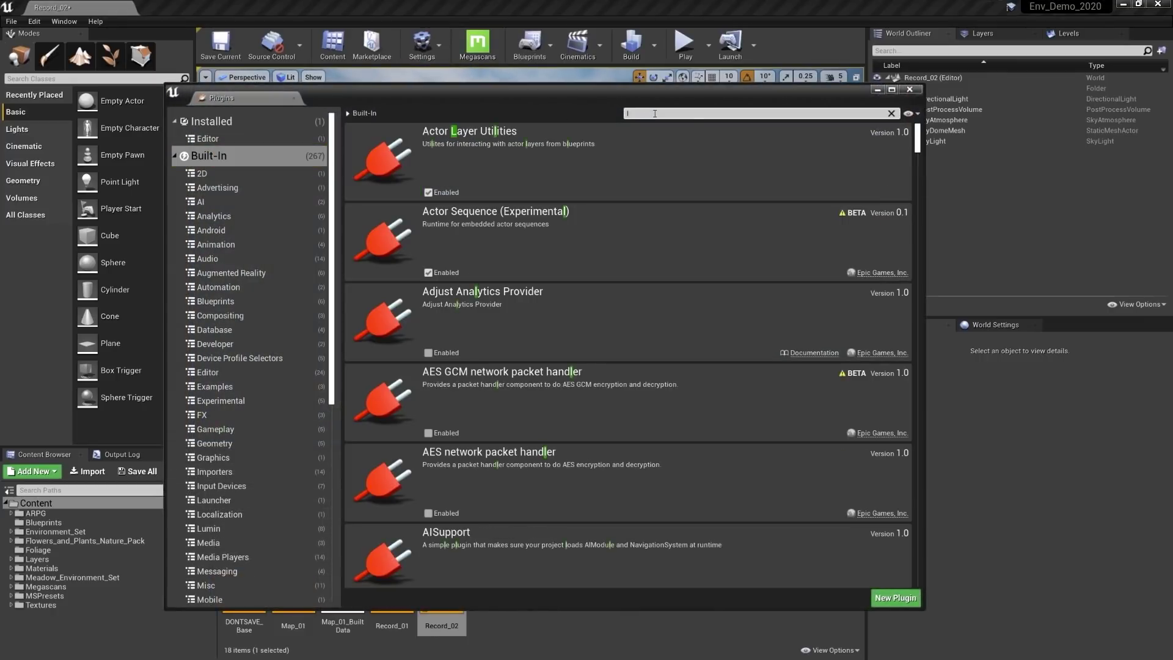
type("and")
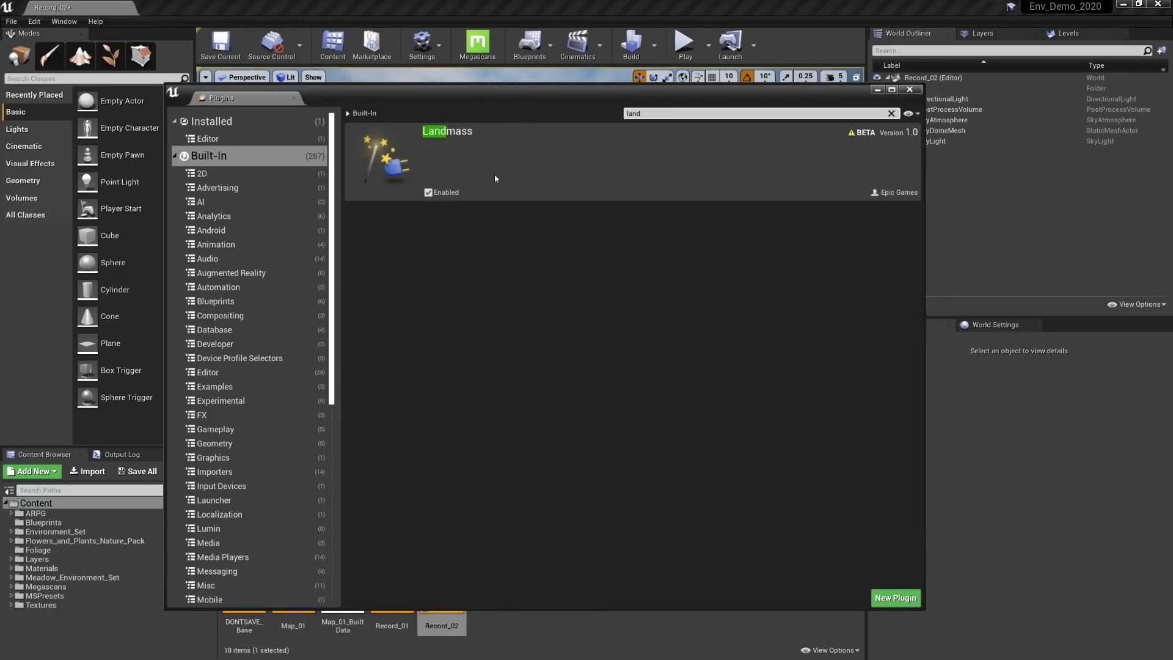
left_click(910, 92)
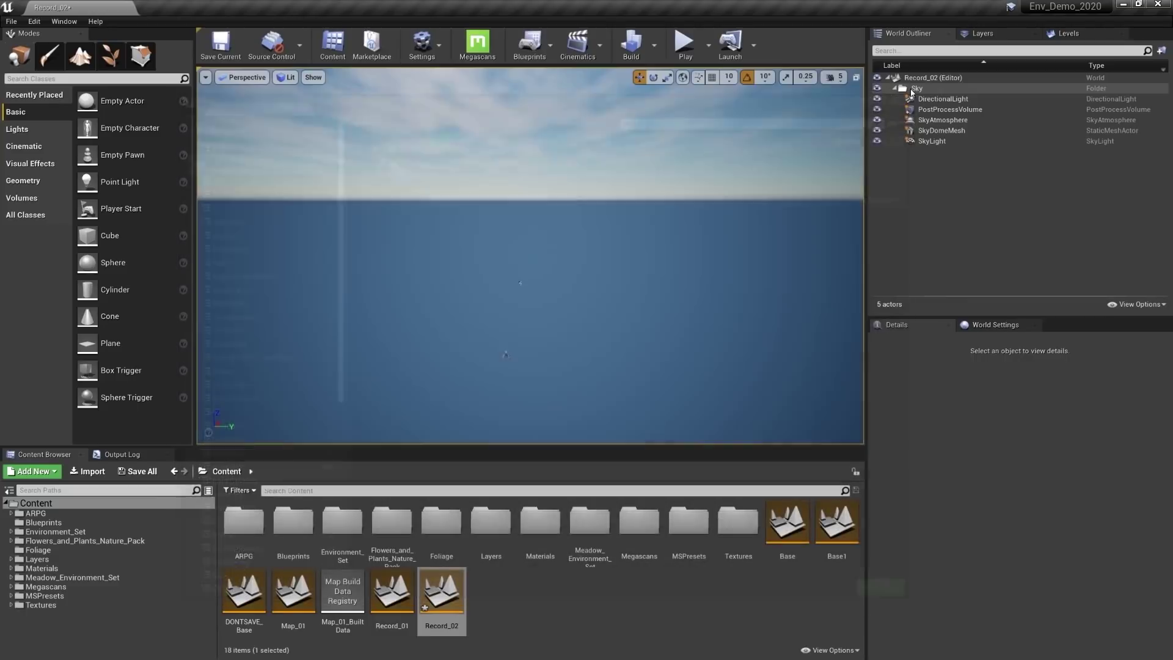
Step: Create a new landscape with edit layers enabled, the M_Landscape material and 16 × 16 components
left_click(85, 61)
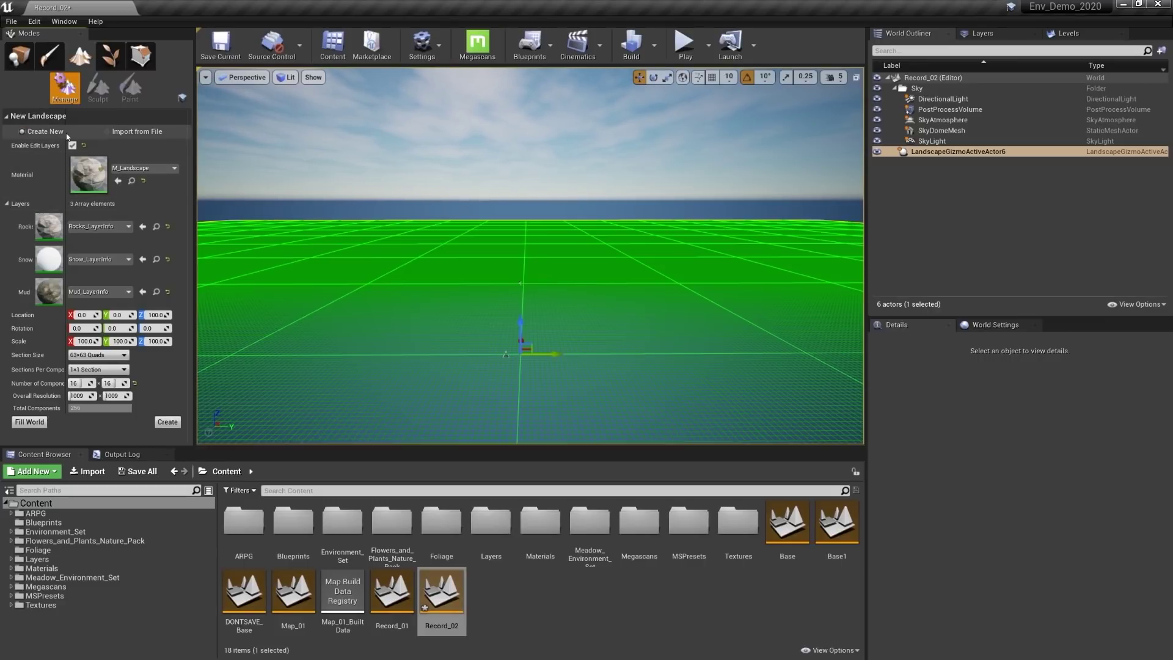
left_click(166, 423)
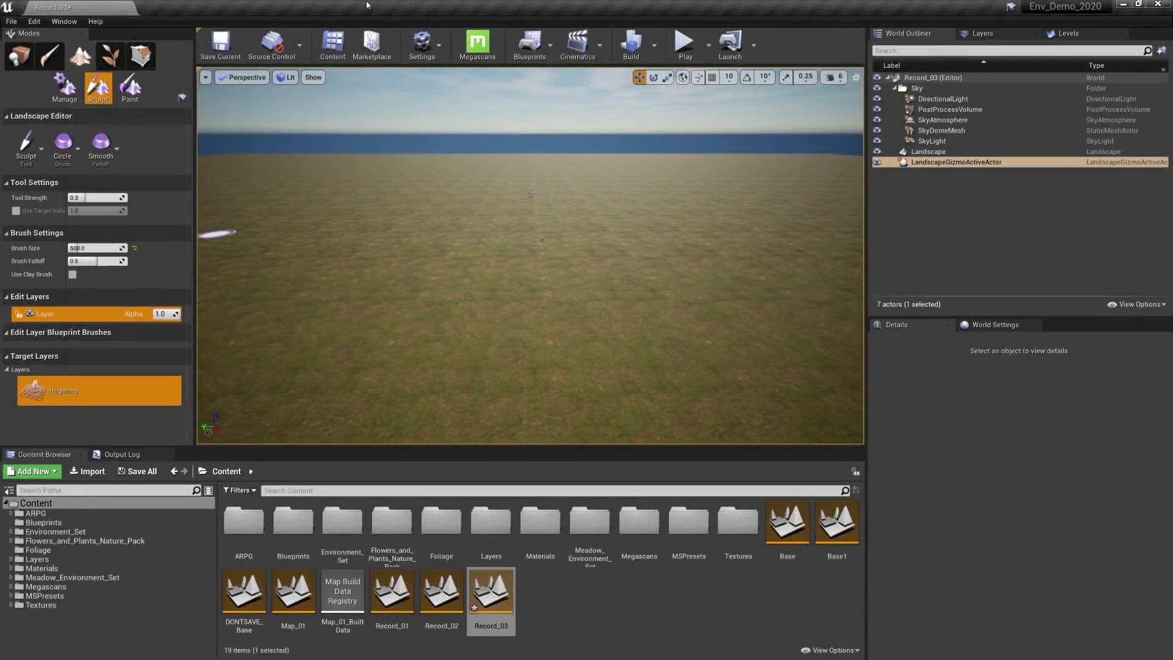
Step: Place a CustomBrush_Landmass blueprint brush on the landscape with the Blueprint Brushes sculpting tool
left_click(35, 145)
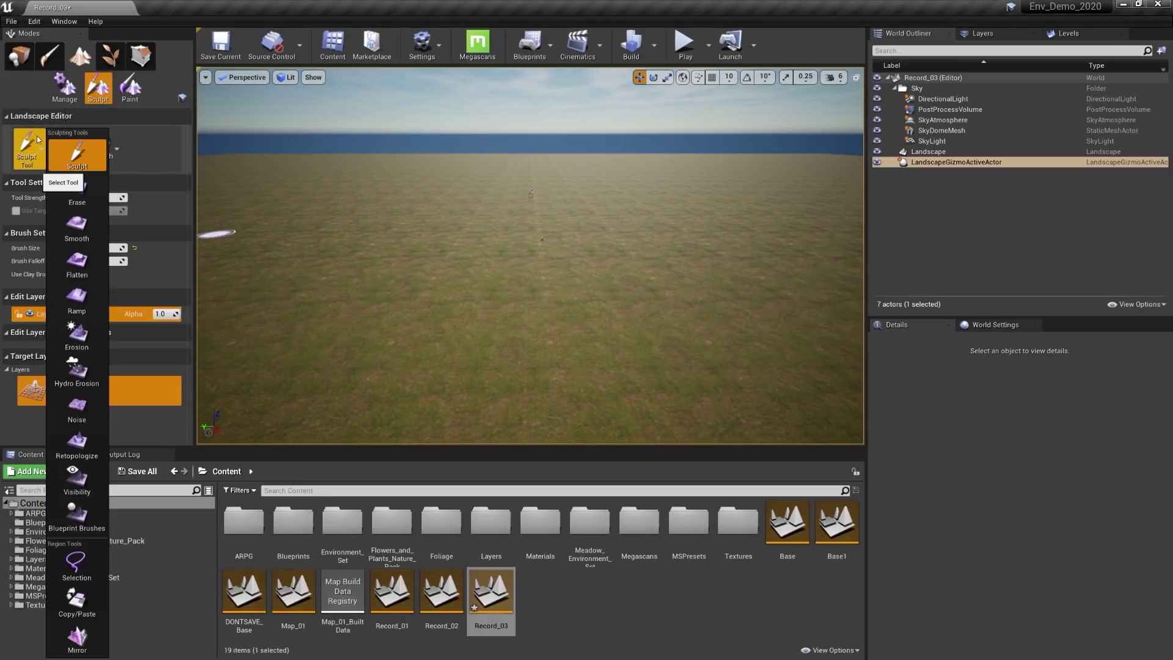
left_click(76, 514)
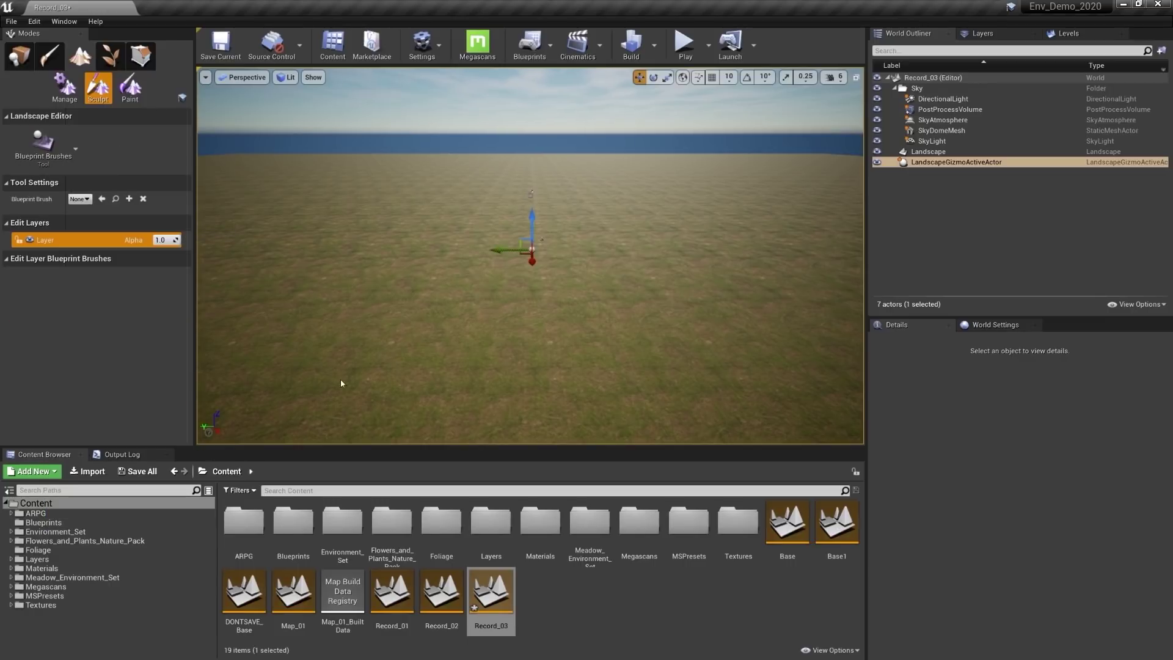
left_click(80, 198)
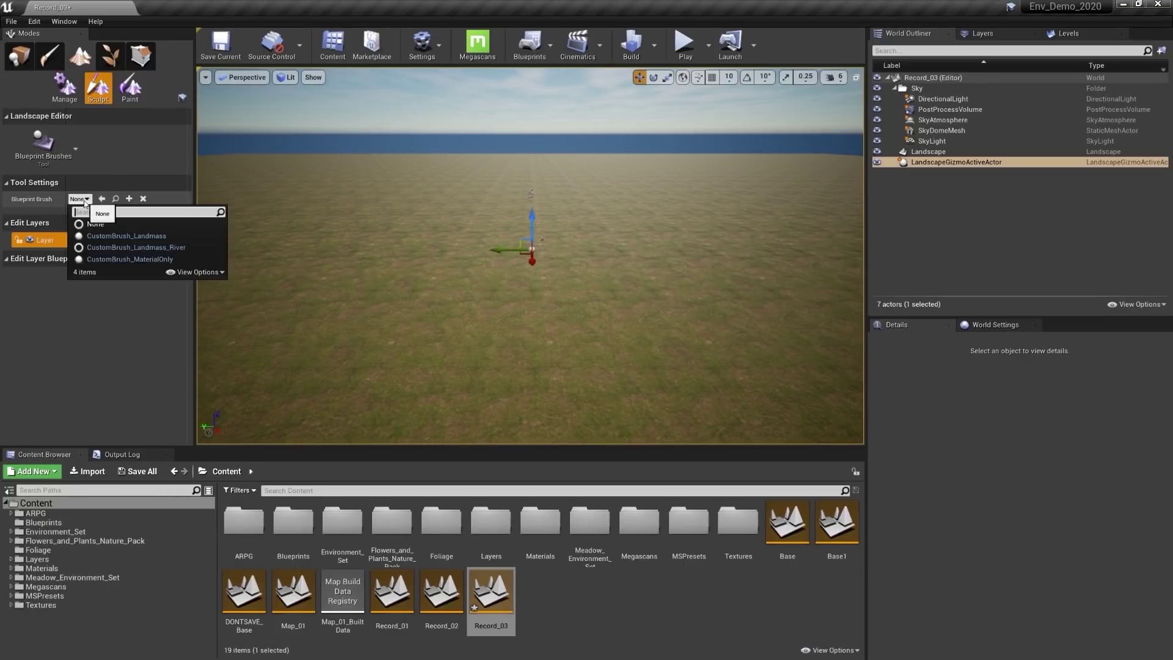
left_click(143, 236)
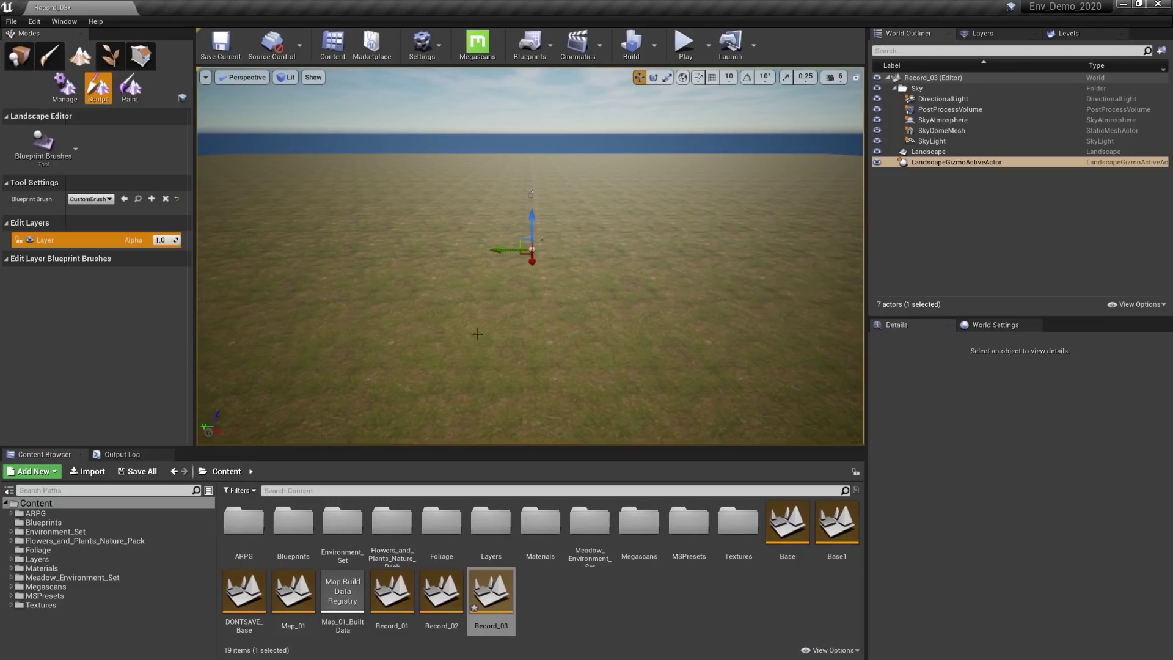
left_click(505, 274)
right_click_drag(505, 274, 403, 324)
left_click_drag(403, 324, 333, 311, "alt")
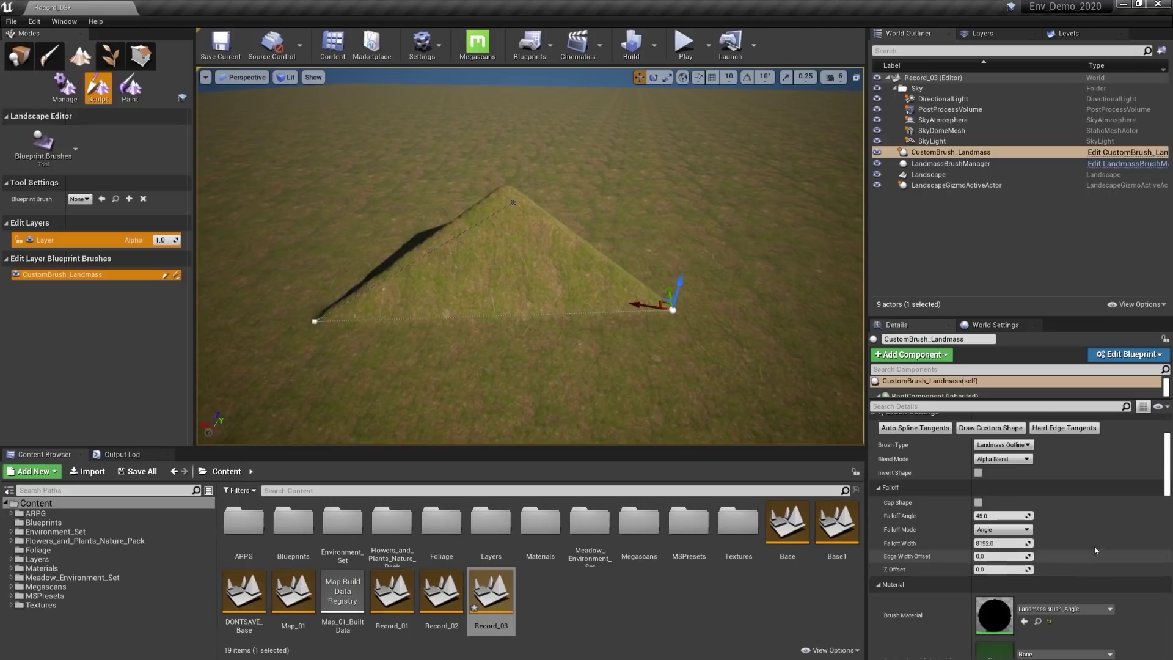
Step: Try a steeper falloff angle on the Landmass brush, restoring the angle to 45
scroll(999, 501, "down", 2)
left_click(990, 477)
key("Return")
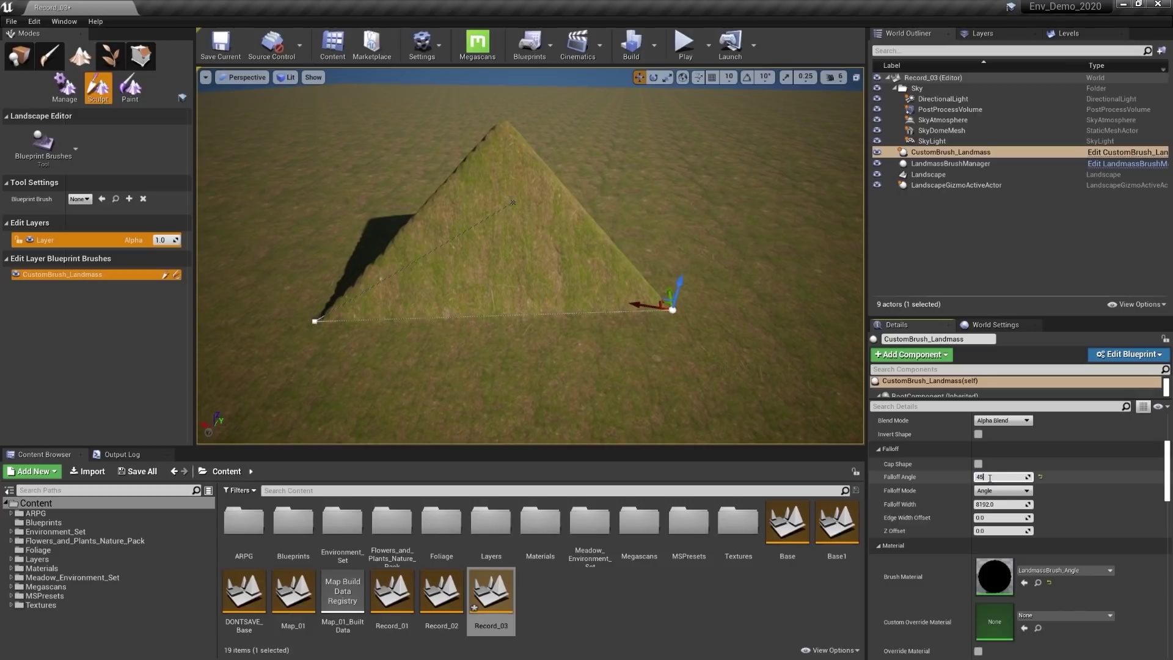
left_click(991, 477)
type("45")
key("Return")
Step: Try Cap Shape on the Landmass brush while changing the spline's height, and turn the option off again
left_click(978, 464)
mouse_move(586, 295)
left_mouse_down("alt")
mouse_move(606, 293)
mouse_move(669, 220)
left_mouse_up("alt")
mouse_move(673, 322)
left_mouse_down("alt")
mouse_move(543, 269)
mouse_move(663, 266)
left_mouse_up("alt")
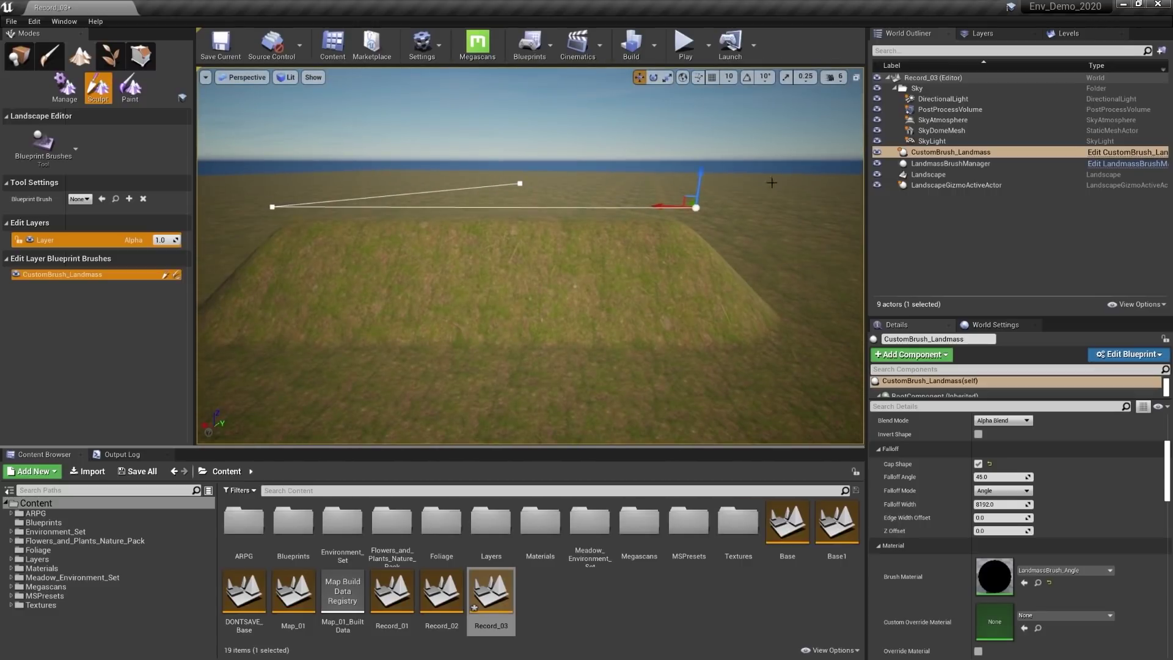
mouse_move(697, 174)
left_mouse_down()
mouse_move(687, 342)
mouse_move(550, 415)
mouse_move(684, 367)
mouse_move(696, 266)
mouse_move(694, 283)
left_mouse_up()
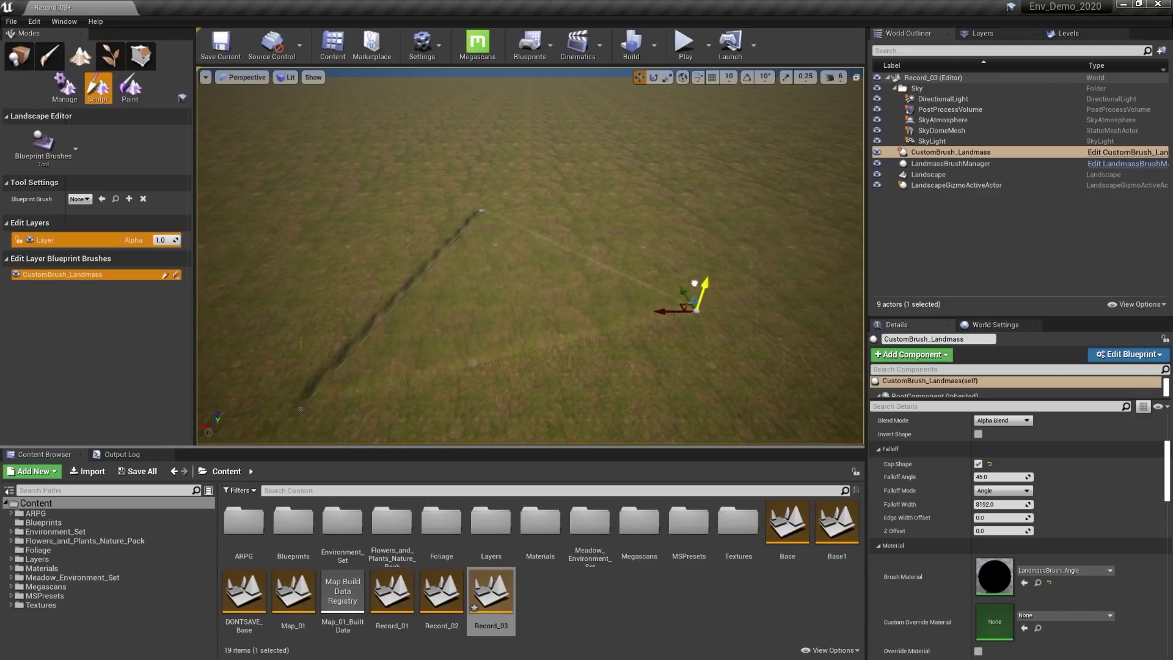
left_click(978, 464)
left_click_drag(544, 276, 464, 269, "alt")
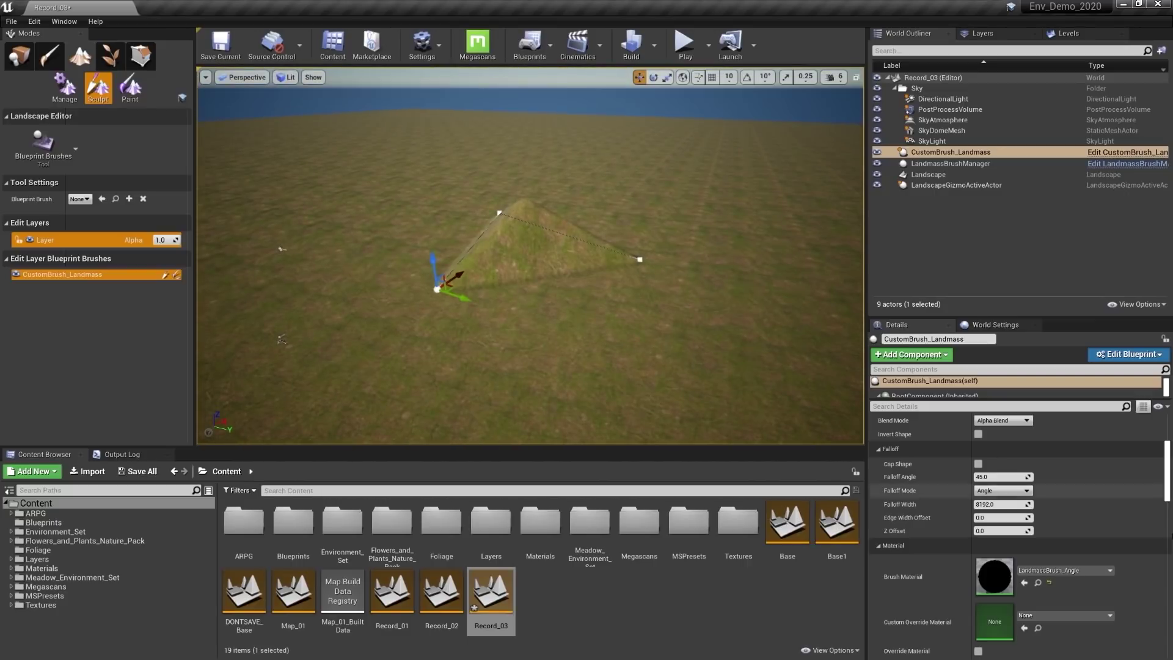
Step: Scale up the Landmass brush on the landscape to make the mountain larger
left_click_drag(1169, 476, 1170, 533)
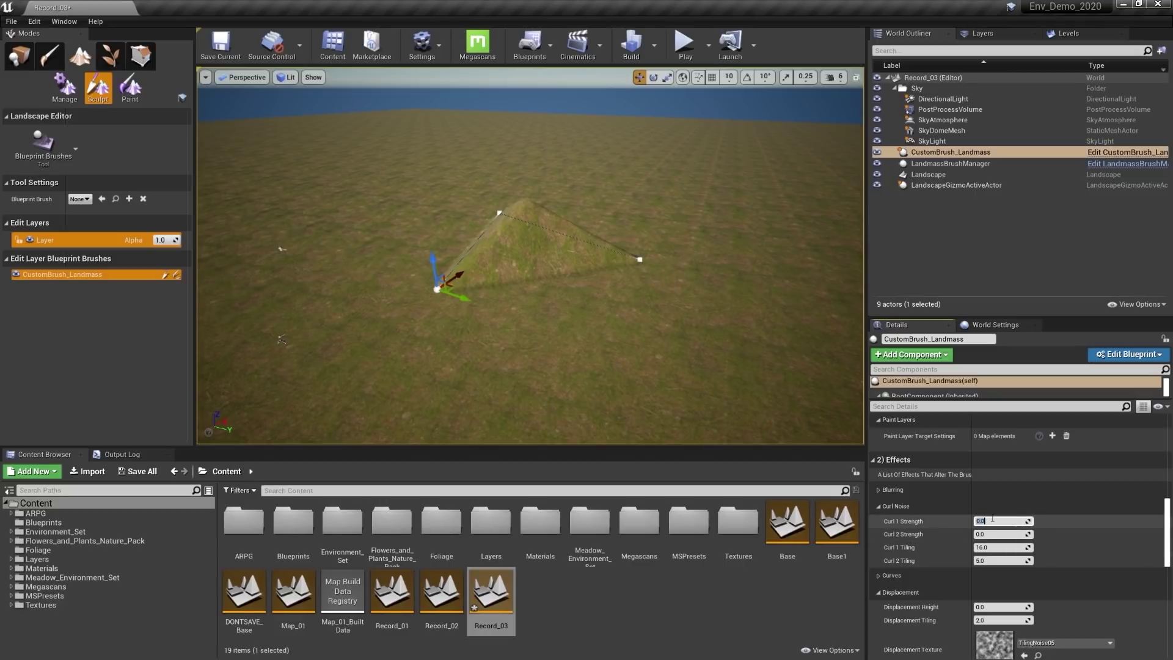
left_click_drag(599, 380, 485, 321, "alt")
key("r")
left_click_drag(454, 285, 474, 290)
key("f")
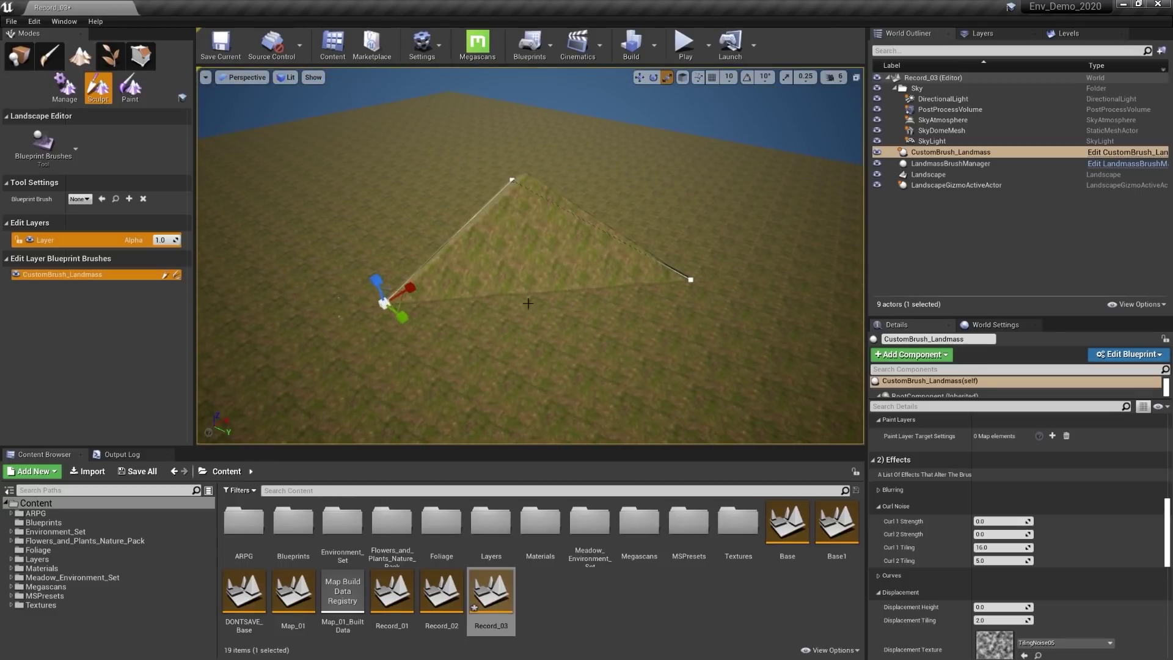
mouse_move(385, 303)
left_mouse_down()
mouse_move(597, 303)
mouse_move(483, 254)
mouse_move(574, 257)
mouse_move(566, 320)
mouse_move(513, 308)
left_mouse_up()
Step: Set the brush's curl noise to a Curl 1 Strength of 0.5 and a Curl 2 Strength of 0.15
left_click(979, 522)
key("Return")
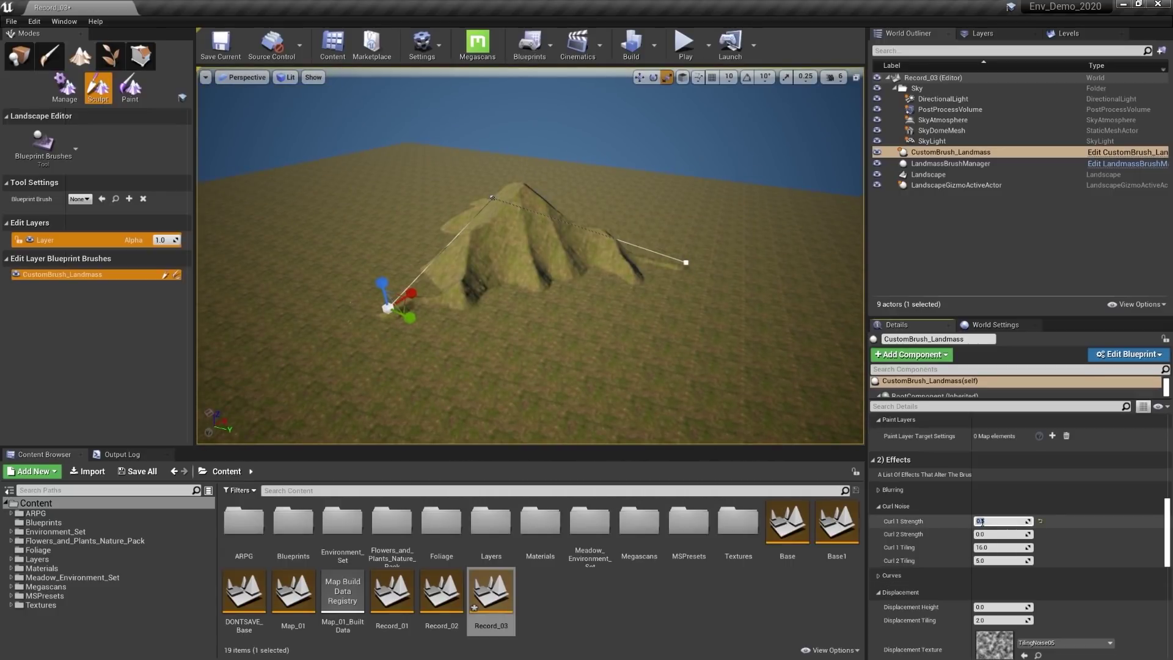
left_click(988, 533)
key("BackSpace")
type("0.15")
key("Return")
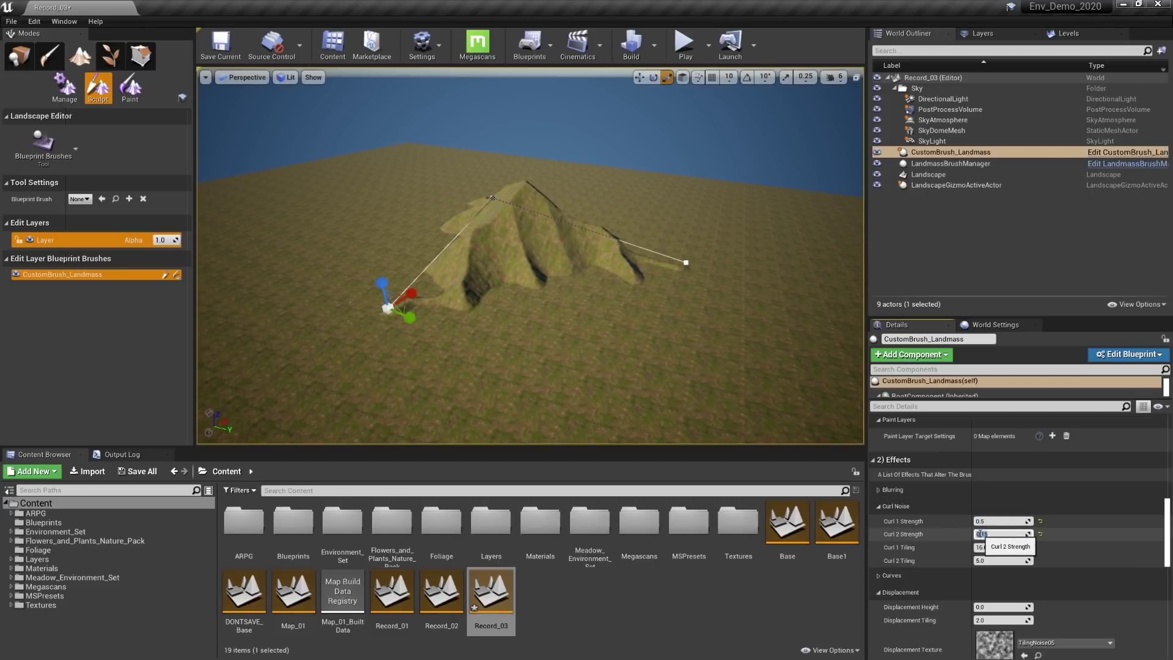
Step: Try a Curl 1 Tiling of 32 on the mountain brush and settle on 24
mouse_move(624, 309)
left_mouse_down("alt")
mouse_move(538, 309)
mouse_move(626, 309)
left_mouse_up("alt")
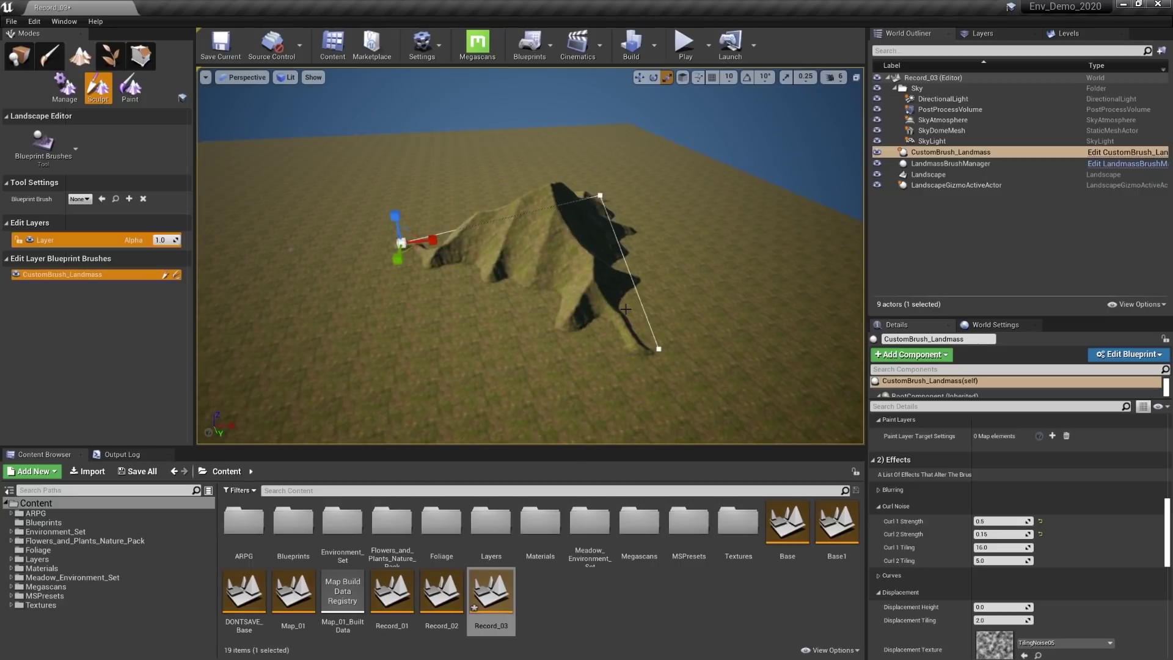
left_click_drag(756, 281, 479, 251, "alt")
mouse_move(651, 325)
left_mouse_down("alt")
mouse_move(678, 391)
mouse_move(660, 376)
mouse_move(647, 330)
left_mouse_up("alt")
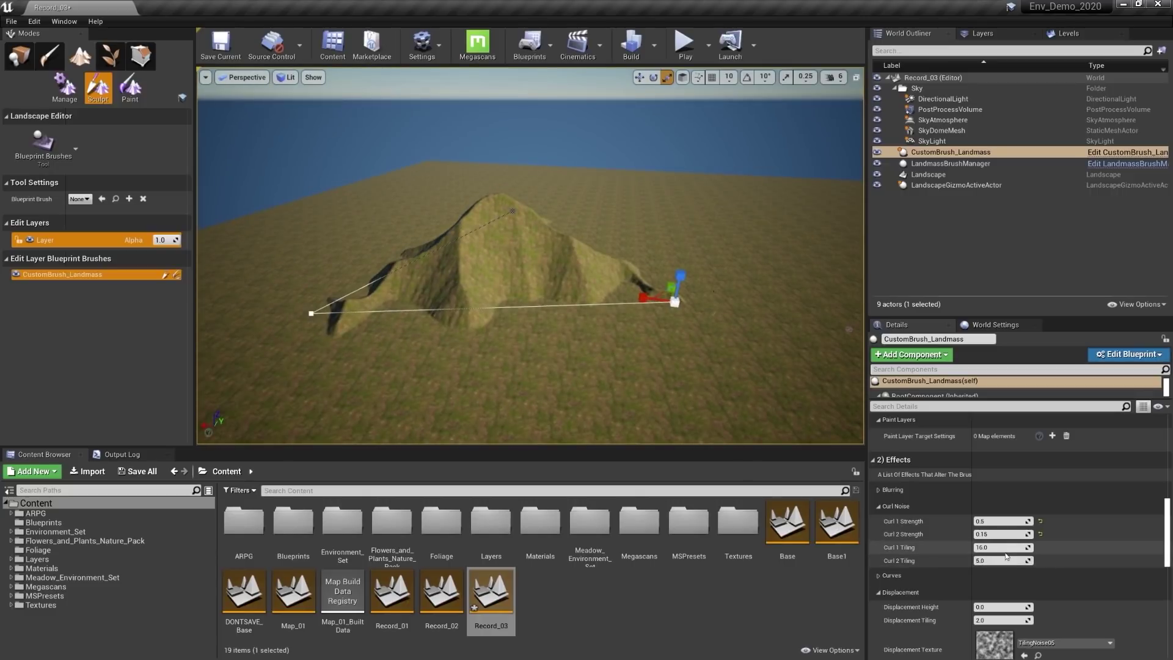
key("Return")
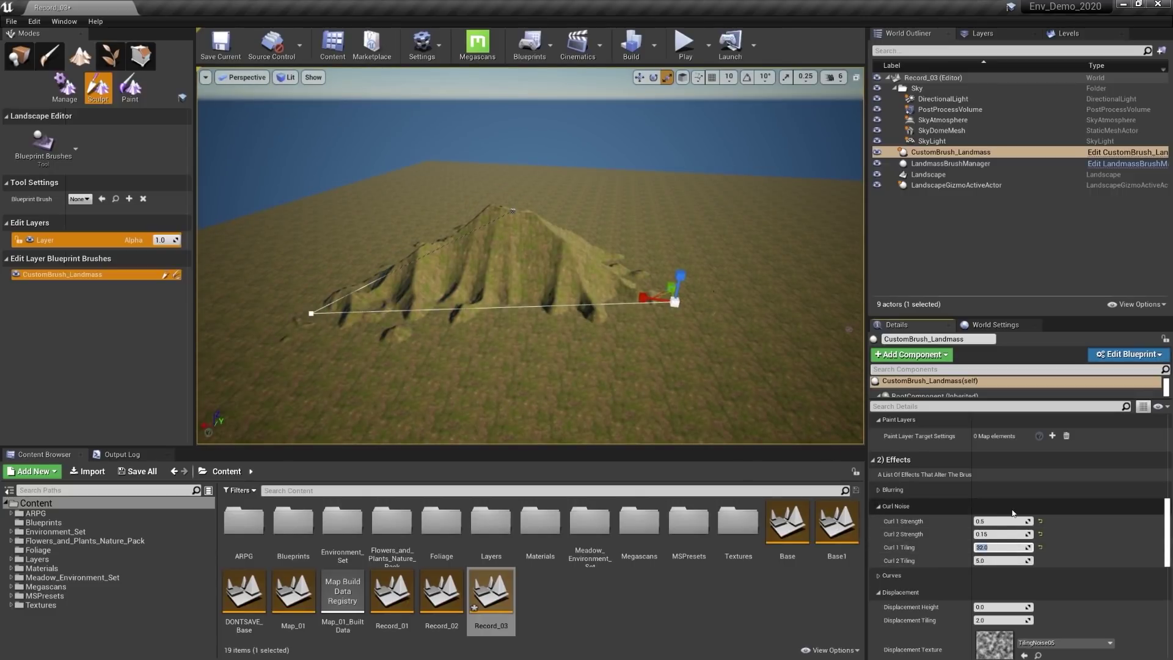
key("Return")
left_click_drag(570, 305, 531, 312, "alt")
Step: Set both the Inner and Outer Smooth Threshold of the brush's smooth blending to 1000
left_click_drag(1169, 516, 1169, 554)
left_click(999, 569)
type("1000")
left_click(999, 582)
type("1000")
Step: Examine the mountain's ridges and its blend into the surrounding ground from several sides
mouse_move(492, 317)
left_mouse_down("alt")
mouse_move(318, 308)
mouse_move(507, 288)
mouse_move(441, 314)
left_mouse_up("alt")
key("w")
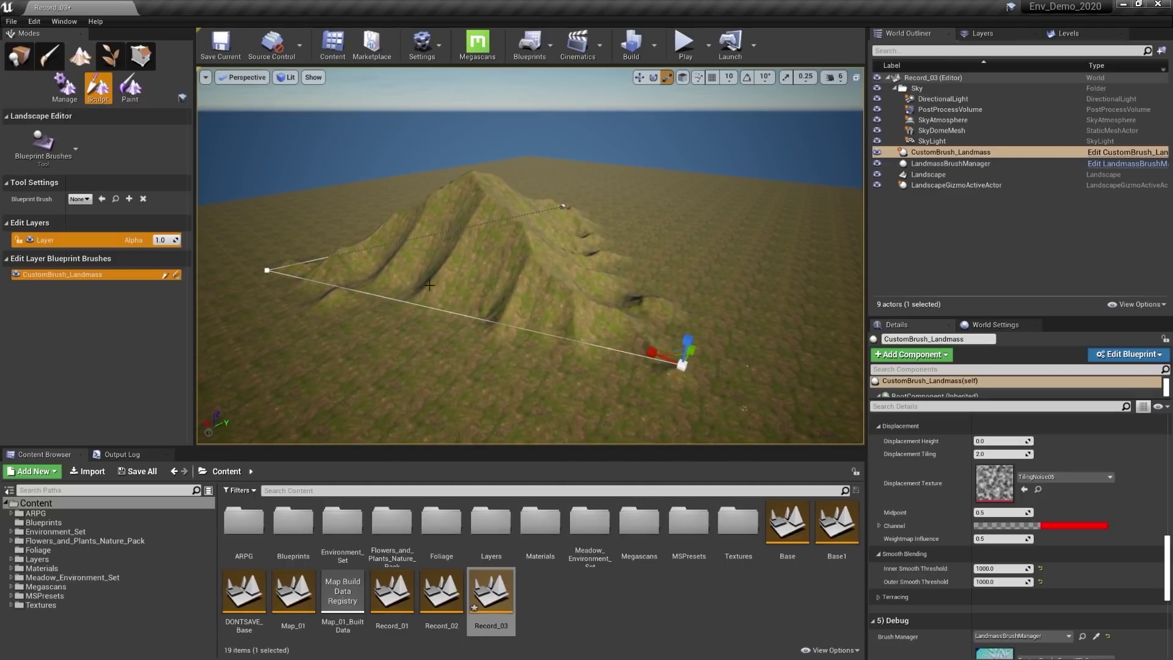
right_click_drag(487, 320, 507, 342)
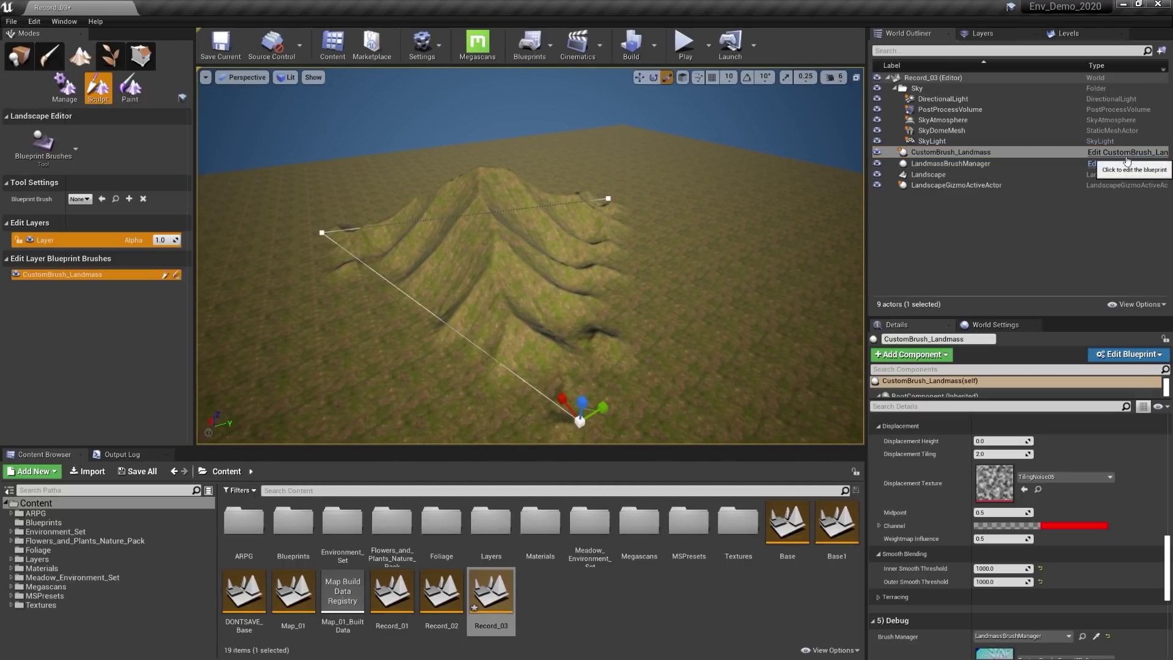
mouse_move(621, 288)
left_mouse_down("alt")
mouse_move(559, 282)
mouse_move(624, 290)
left_mouse_up("alt")
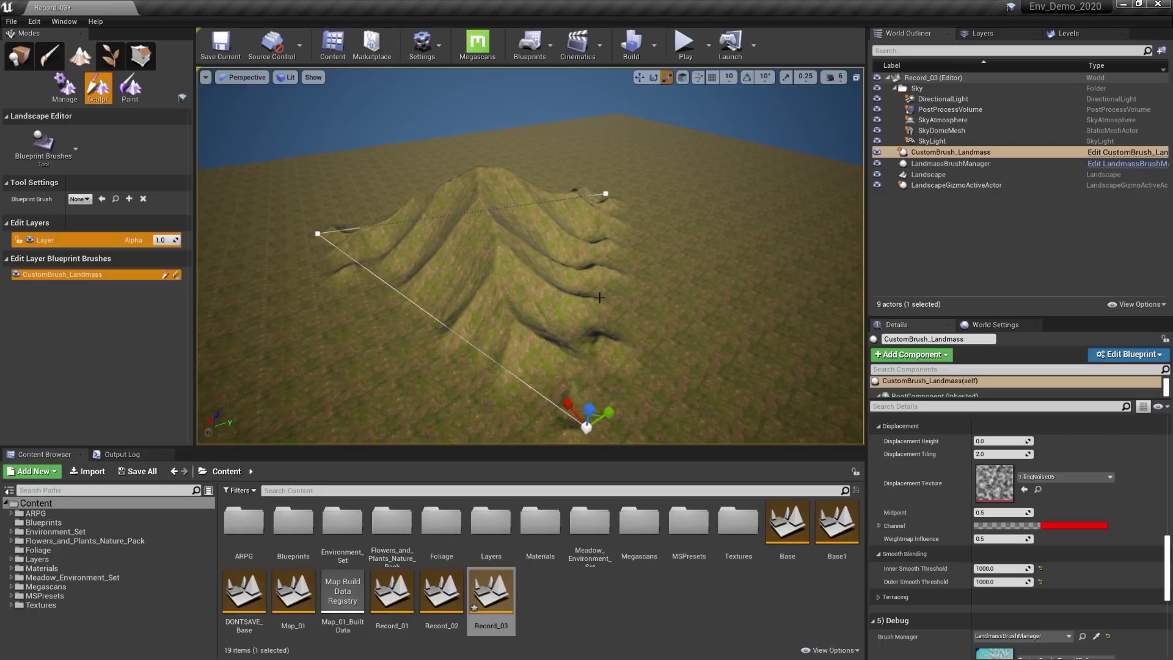
left_click_drag(599, 297, 601, 297, "alt")
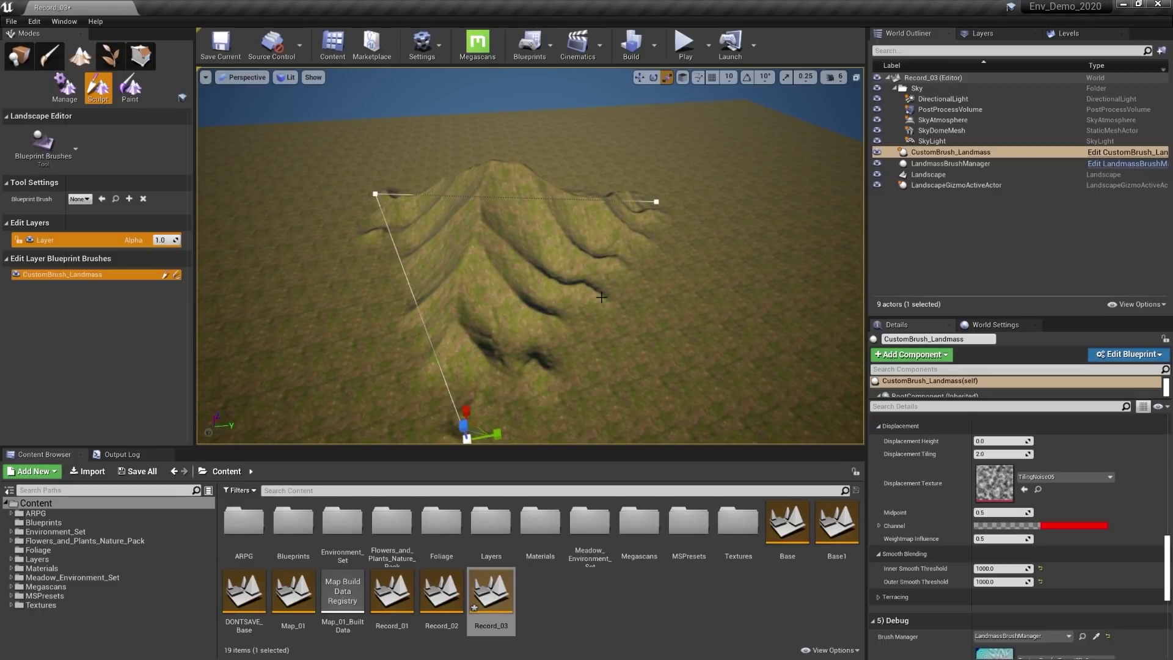
mouse_move(514, 297)
left_mouse_down("alt")
mouse_move(605, 345)
mouse_move(605, 327)
left_mouse_up("alt")
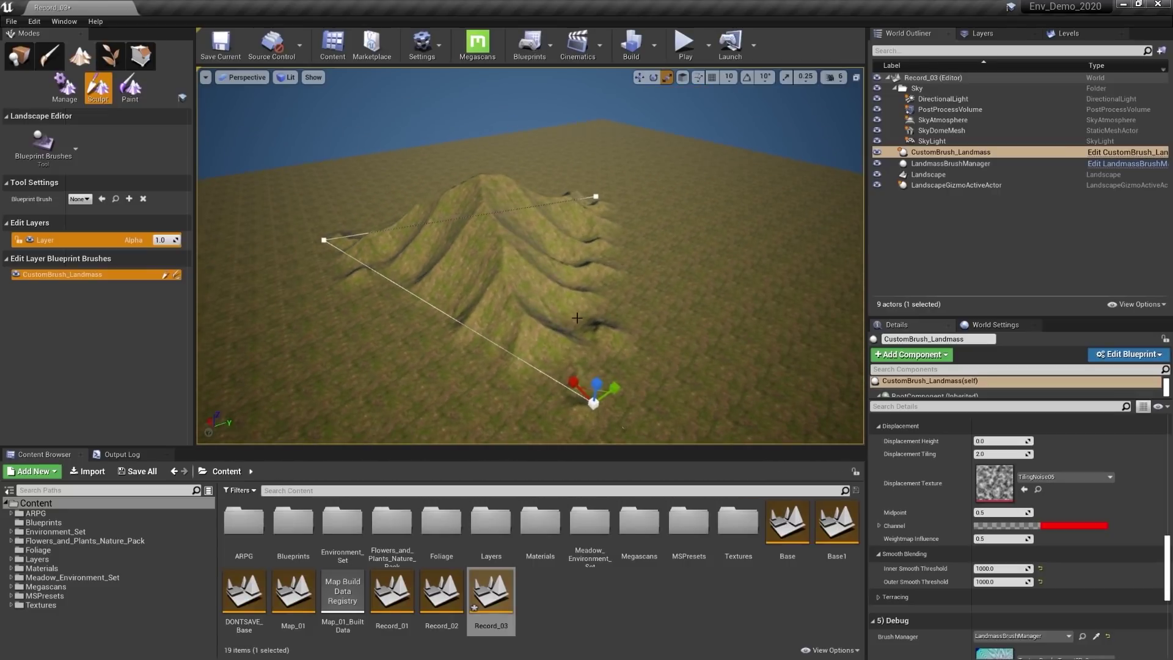
left_click_drag(529, 297, 531, 295, "alt")
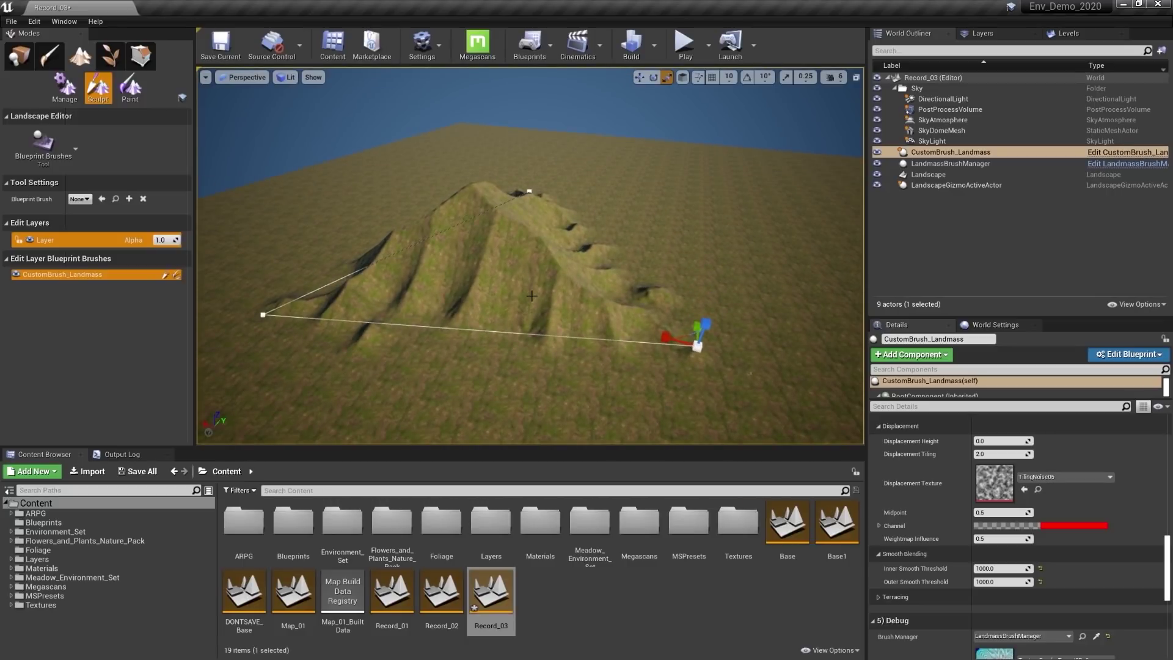
left_click_drag(541, 301, 520, 300, "alt")
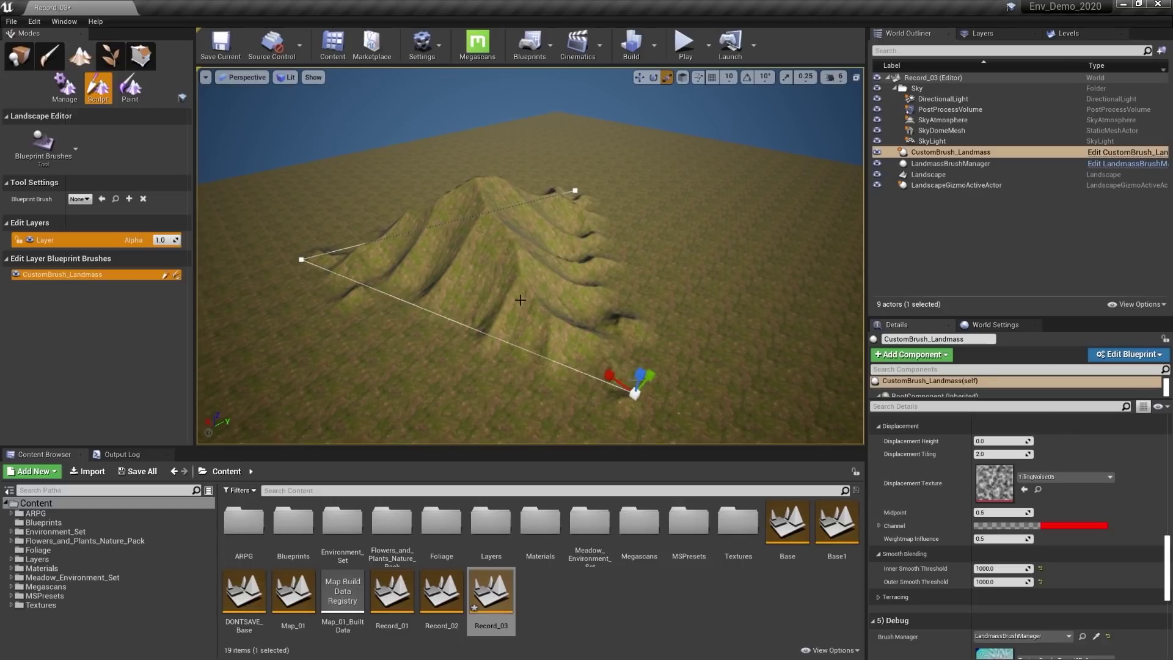
left_click_drag(520, 300, 501, 299, "alt")
Step: Add a paint layer target setting to the brush with the key name Rocks
left_click_drag(1166, 567, 1165, 509)
mouse_move(566, 268)
left_mouse_down("alt")
mouse_move(452, 267)
mouse_move(566, 268)
mouse_move(556, 244)
mouse_move(427, 249)
mouse_move(748, 300)
mouse_move(727, 297)
left_mouse_up("alt")
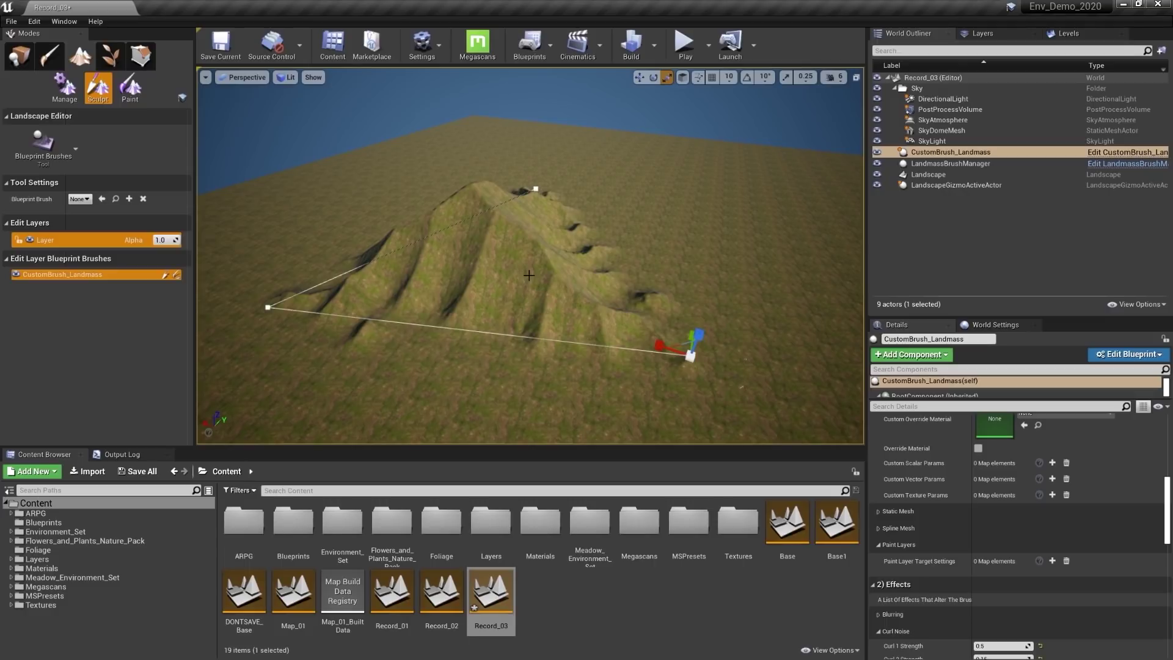
left_click(1052, 560)
scroll(1167, 518, "down", 3)
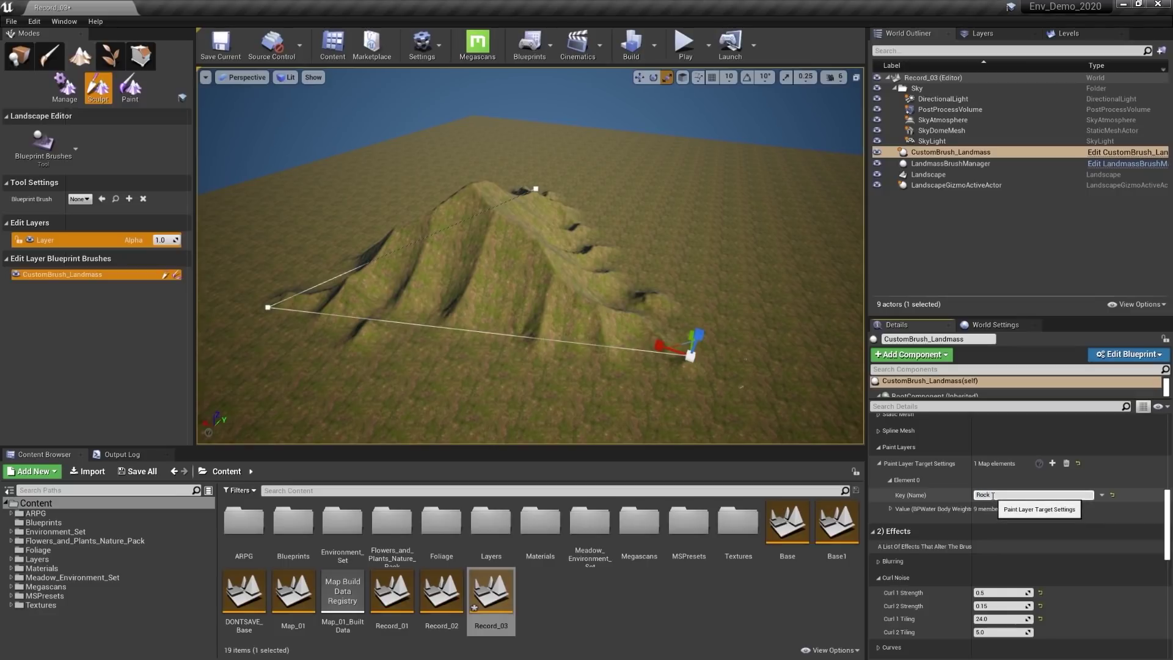
key("Return")
left_click_drag(611, 326, 452, 324, "alt")
scroll(542, 280, "up", 4)
left_click_drag(512, 288, 580, 284, "alt")
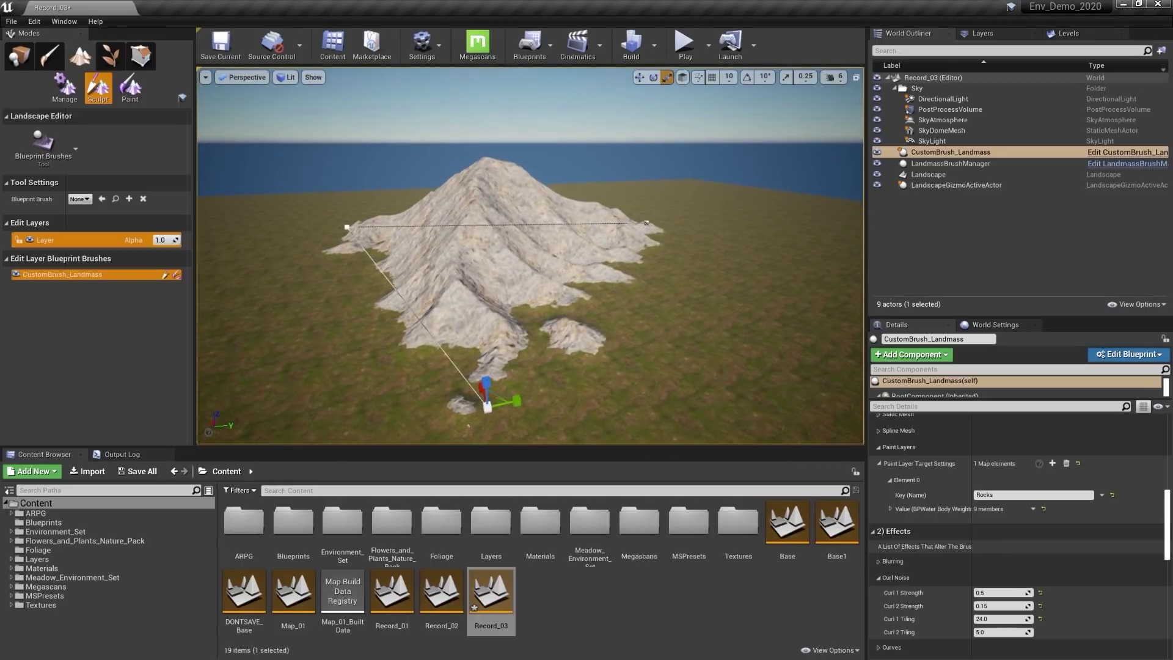
Step: Set the Rocks paint layer's Falloff Width to 2000
left_click(891, 508)
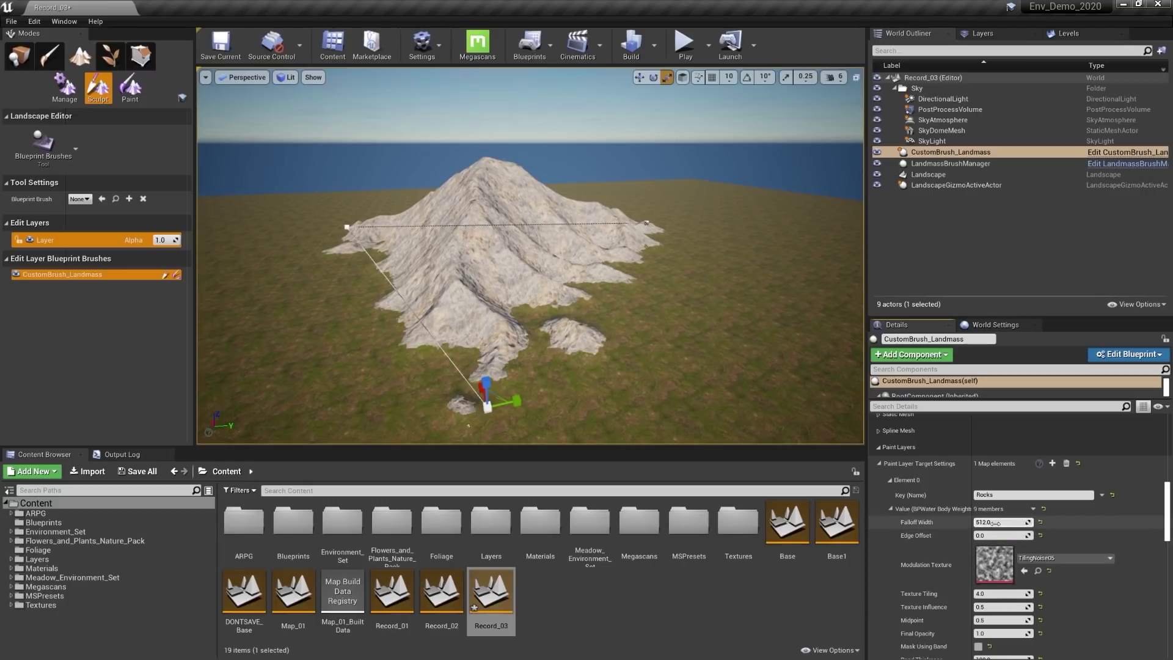
type("2000")
key("Return")
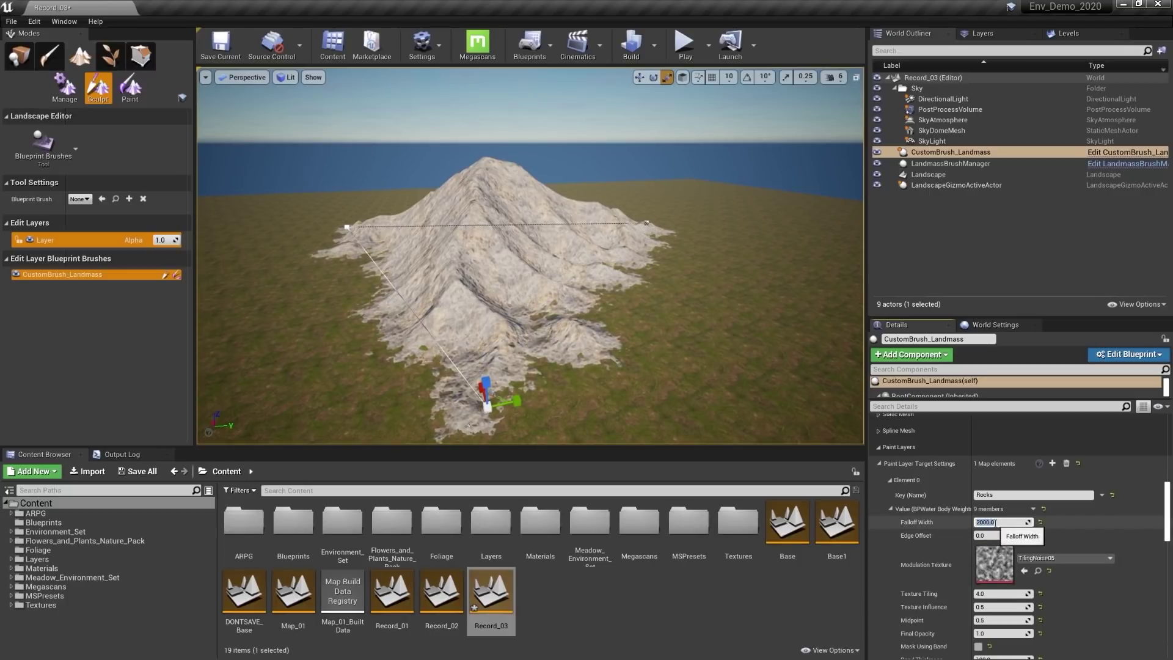
Step: Set the Rocks paint layer's Edge Offset to -1000, trying -500 in between for comparison
left_click(993, 535)
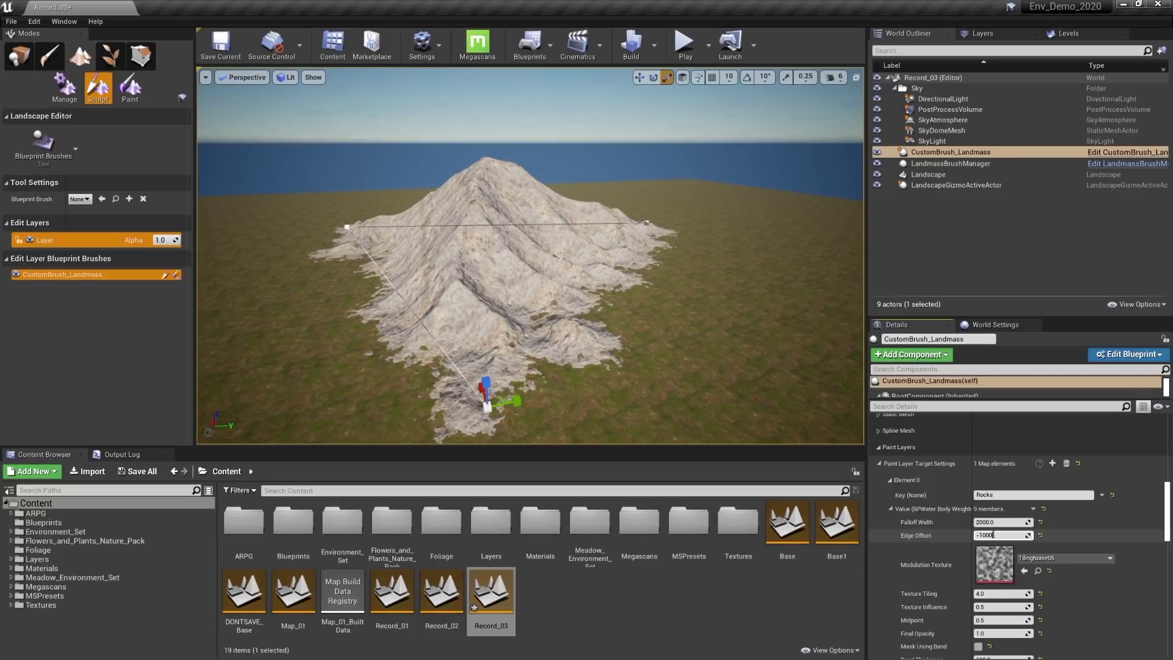
key("Return")
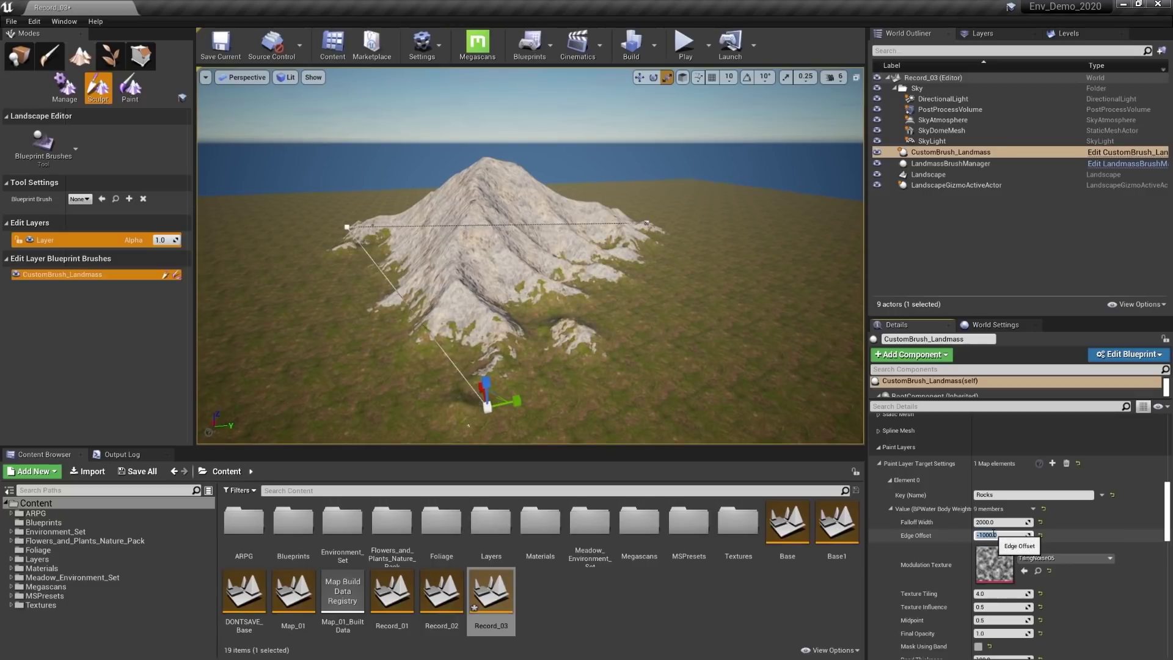
type("-500")
key("Return")
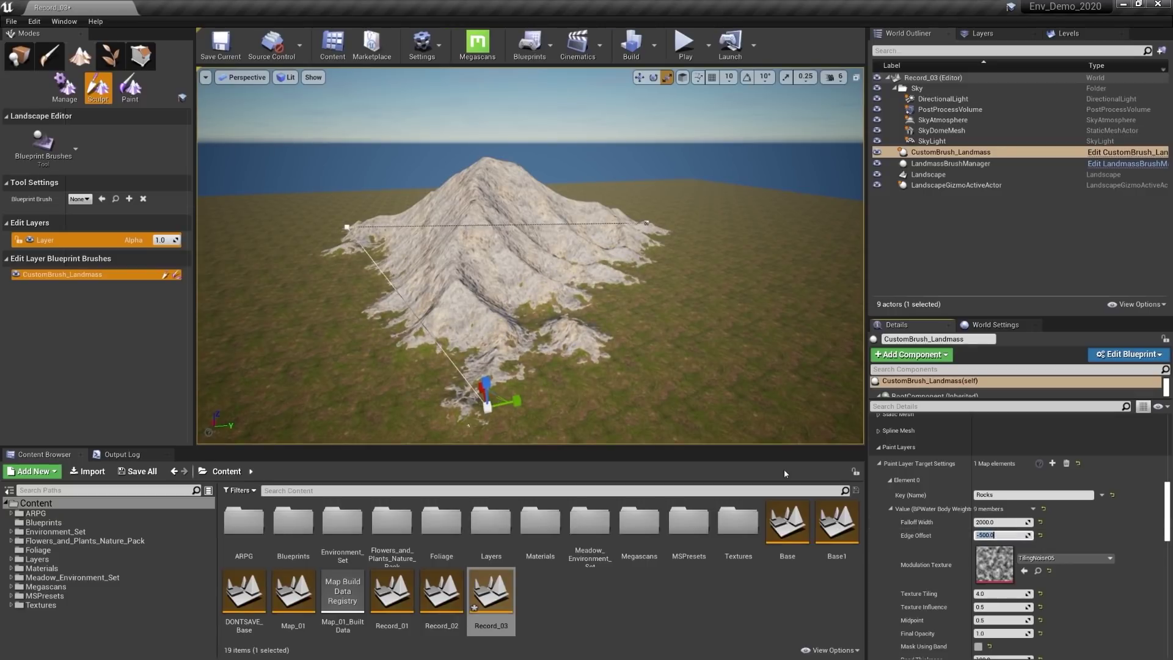
type("-1000")
key("Return")
left_click_drag(658, 325, 602, 302, "alt")
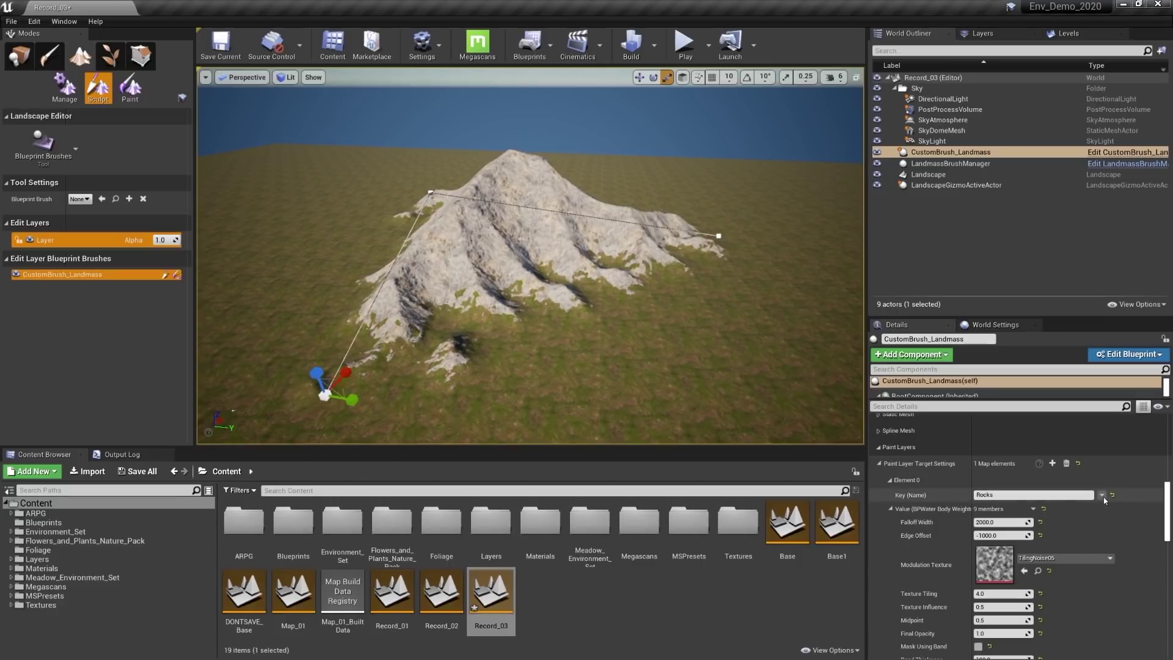
Step: Add a second paint layer target setting to the brush with the key name Snow
left_click(890, 480)
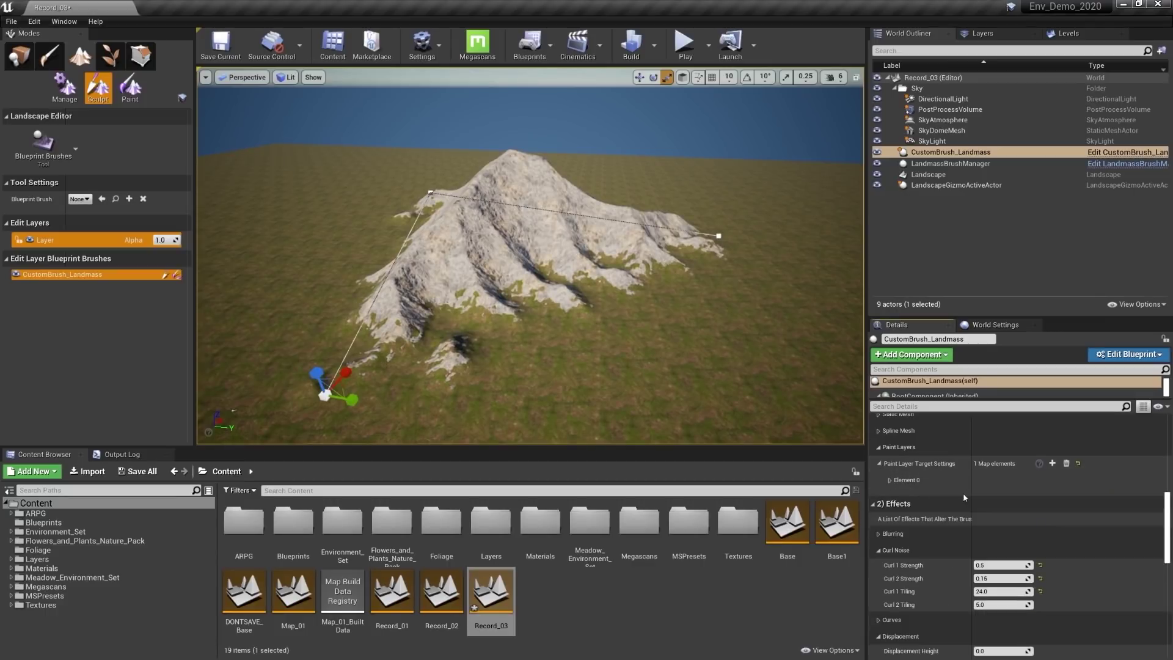
left_click_drag(620, 301, 552, 293, "alt")
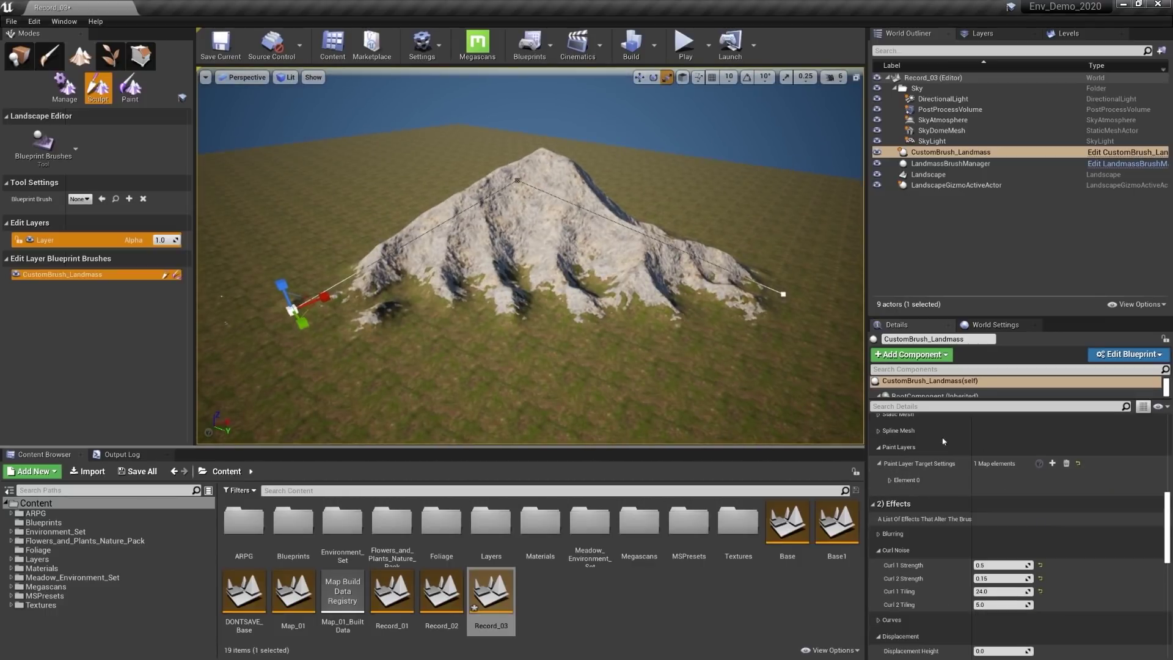
left_click(1052, 463)
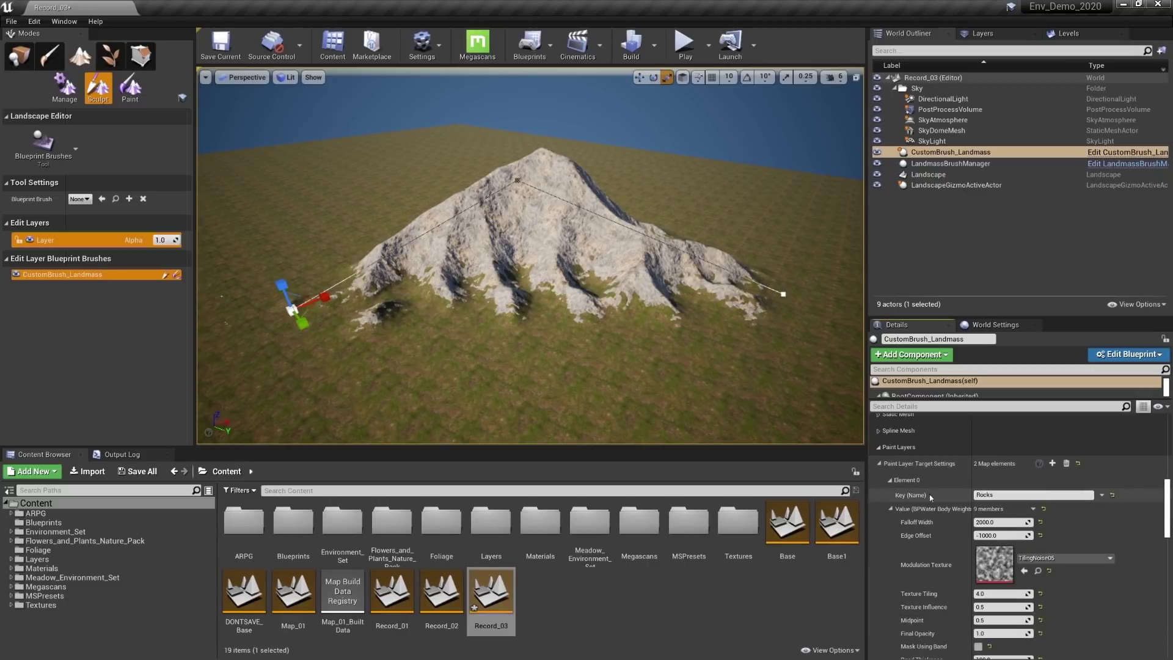
left_click(889, 480)
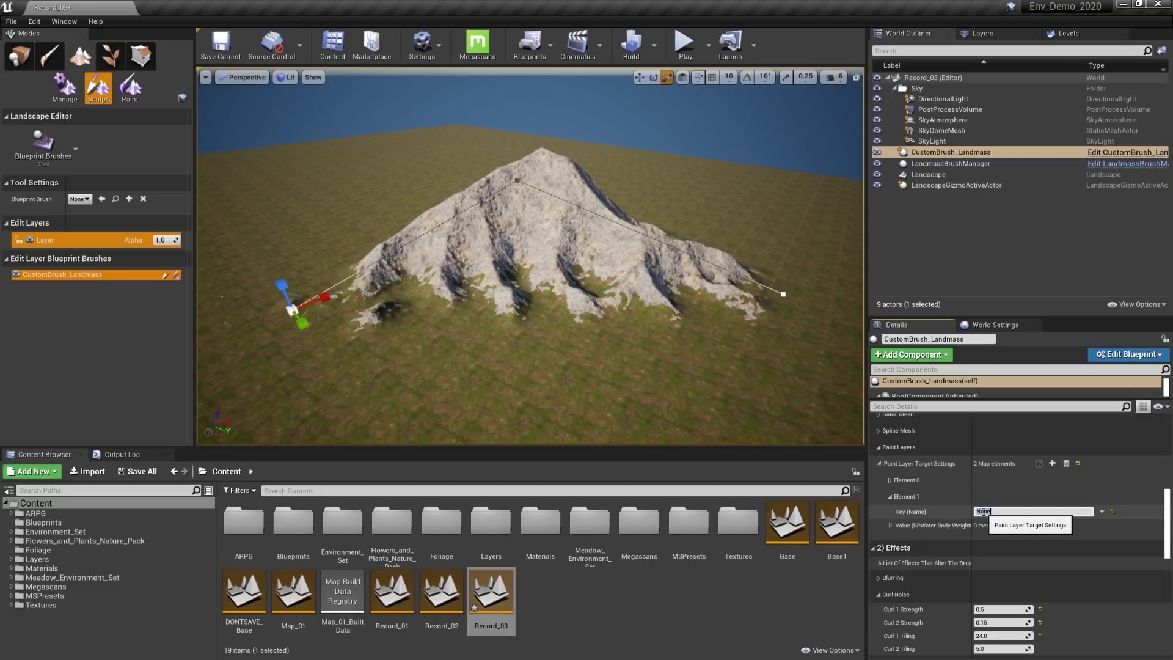
key("Return")
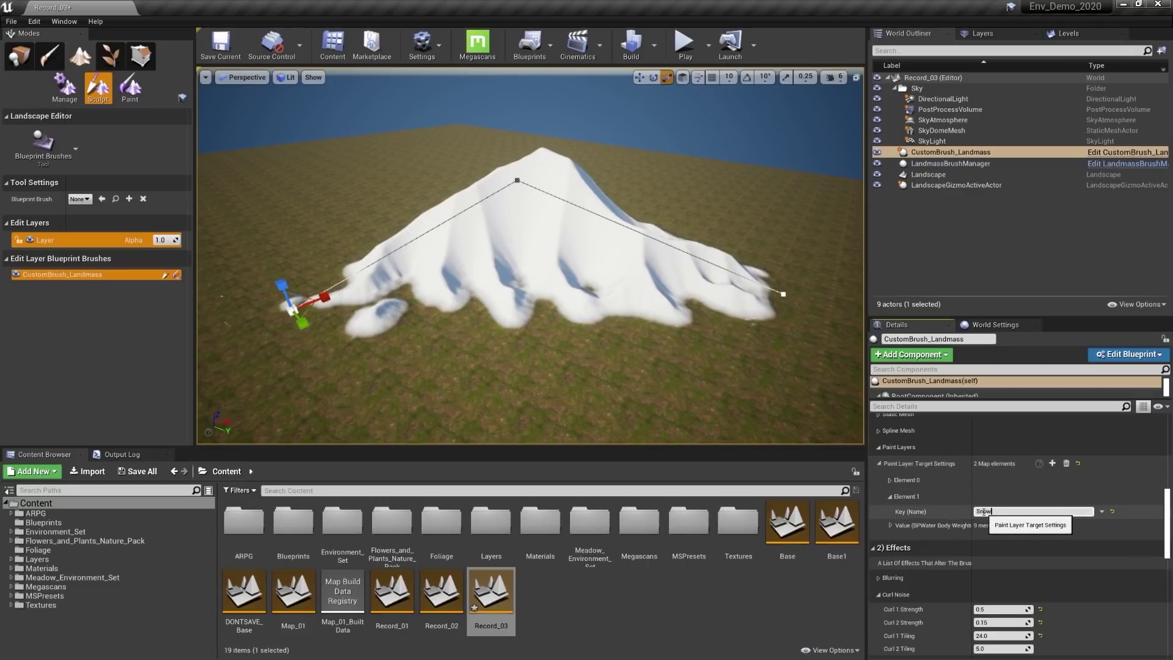
left_click_drag(609, 305, 898, 459, "alt")
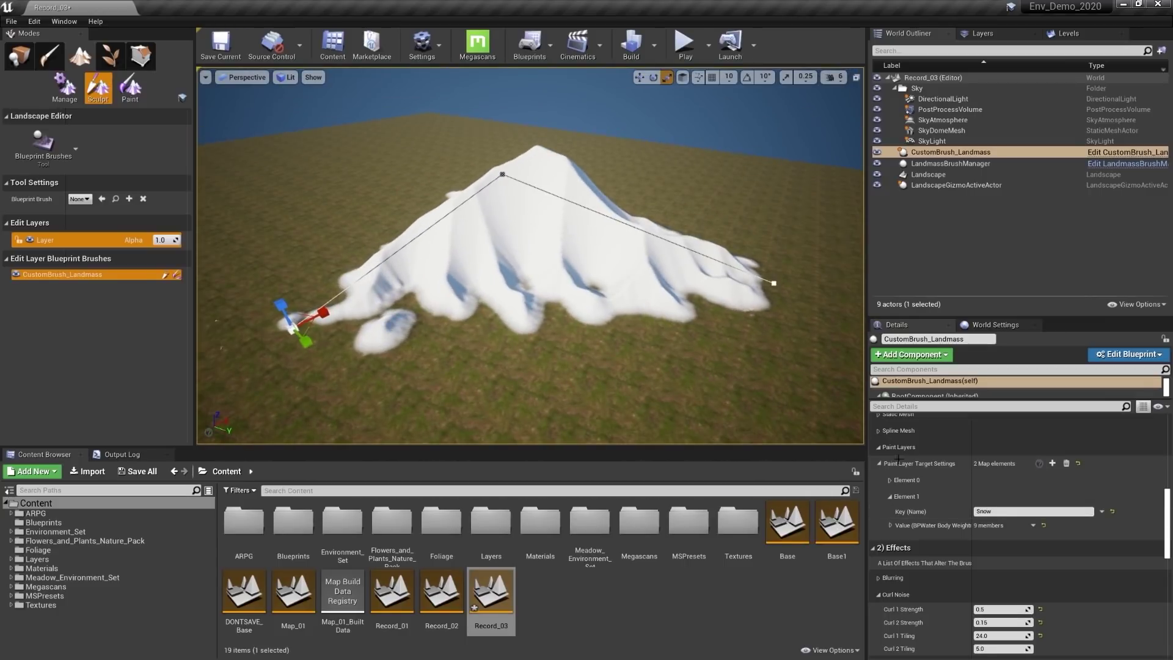
Step: Expand the Snow paint layer's values and set its Falloff Width to 2000
left_click(891, 526)
scroll(1005, 472, "down", 4)
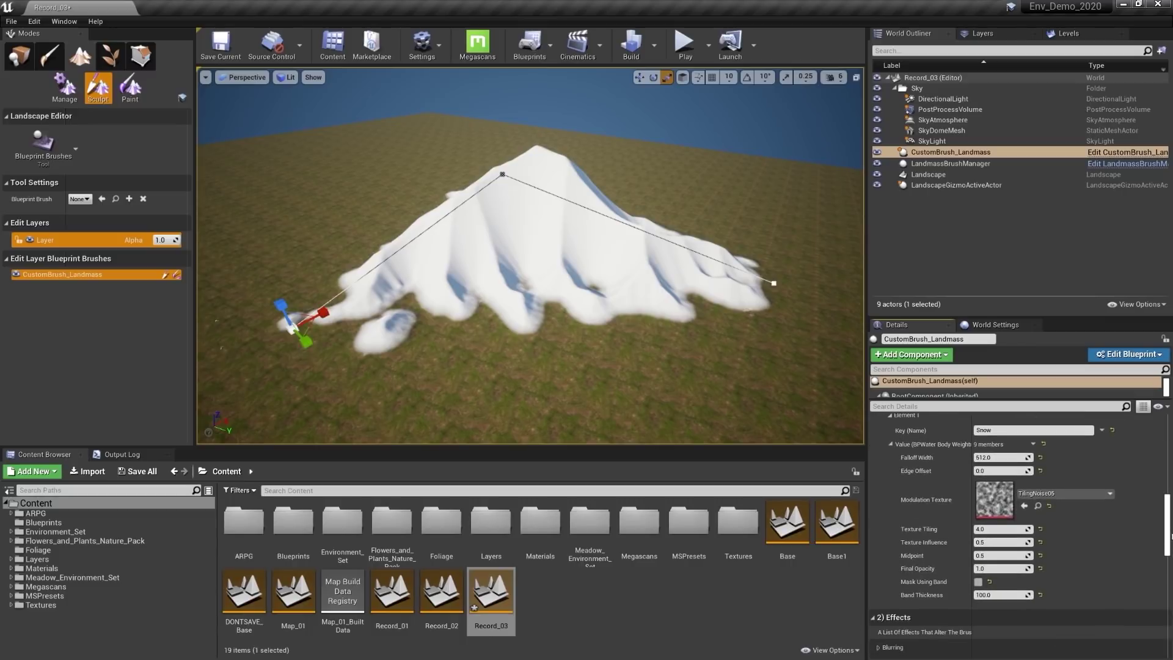
left_click(996, 457)
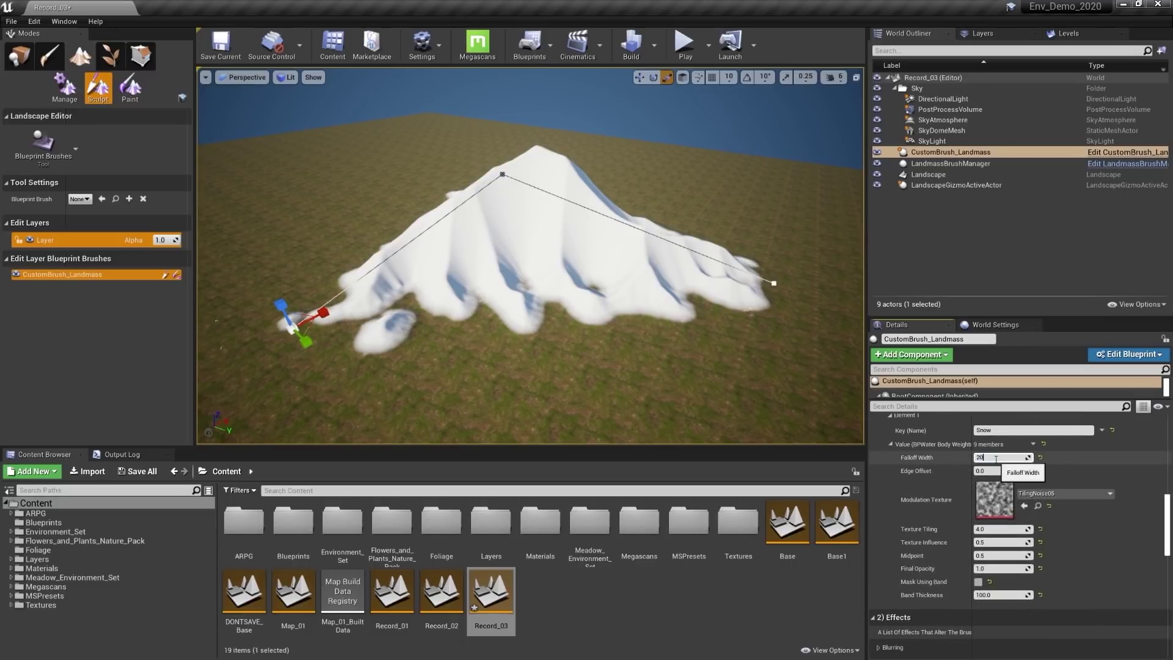
key("Return")
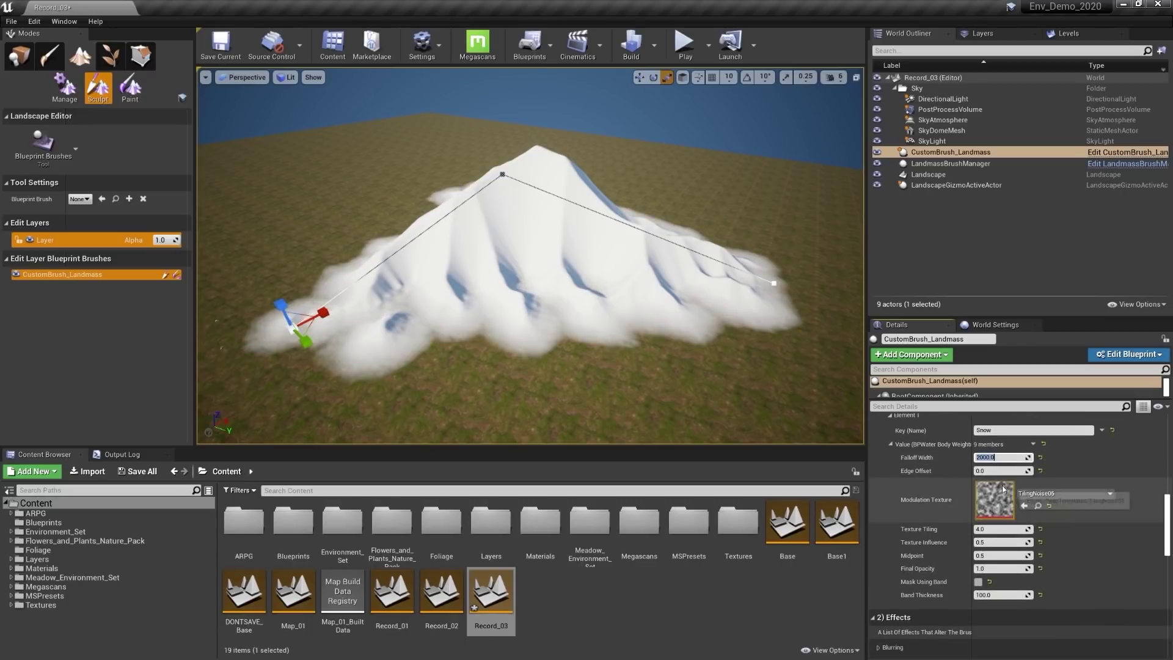
Step: Limit the snow to the peak by trying Edge Offsets such as -500, -4000 and -3500, and settle on -4500
left_click(995, 470)
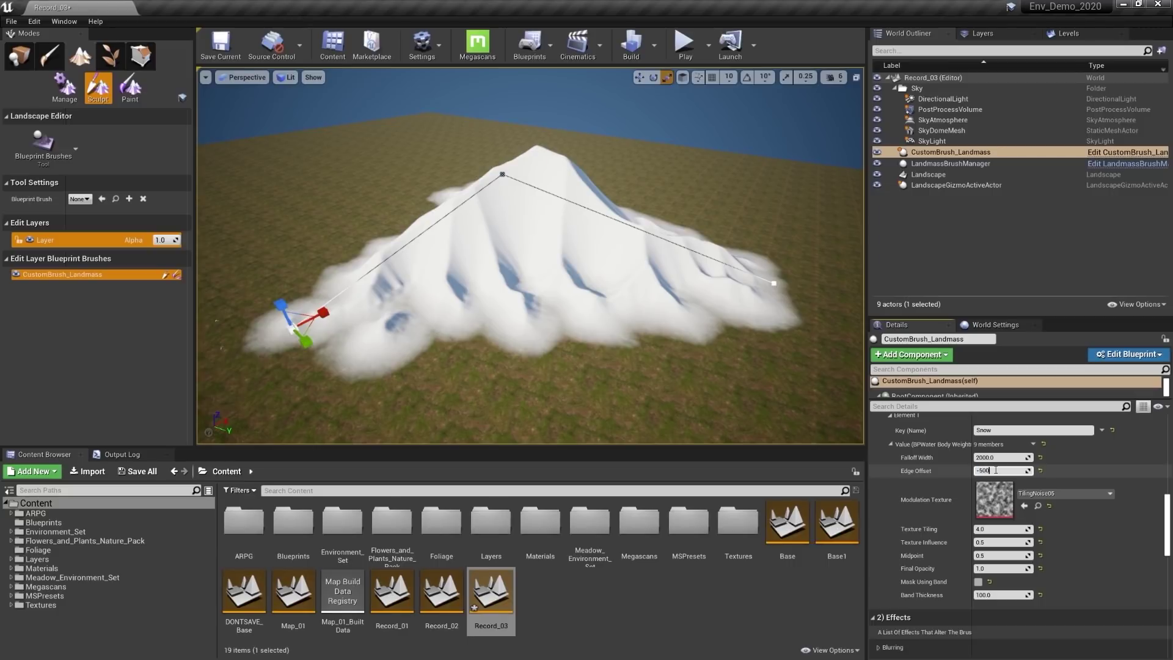
key("Return")
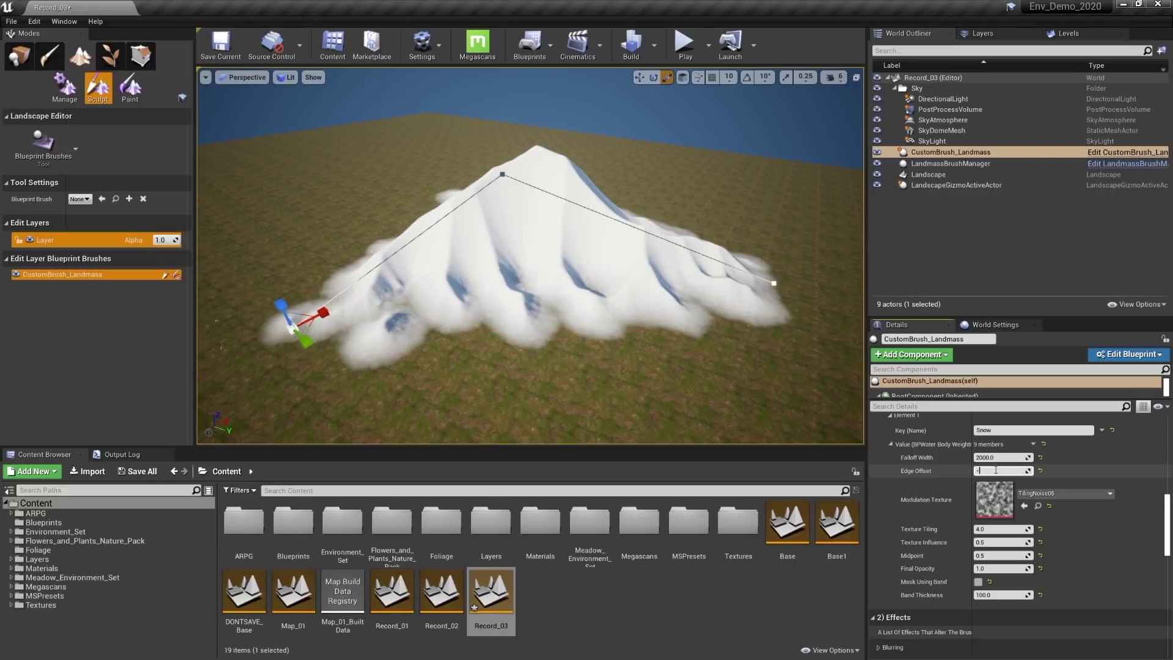
key("Return")
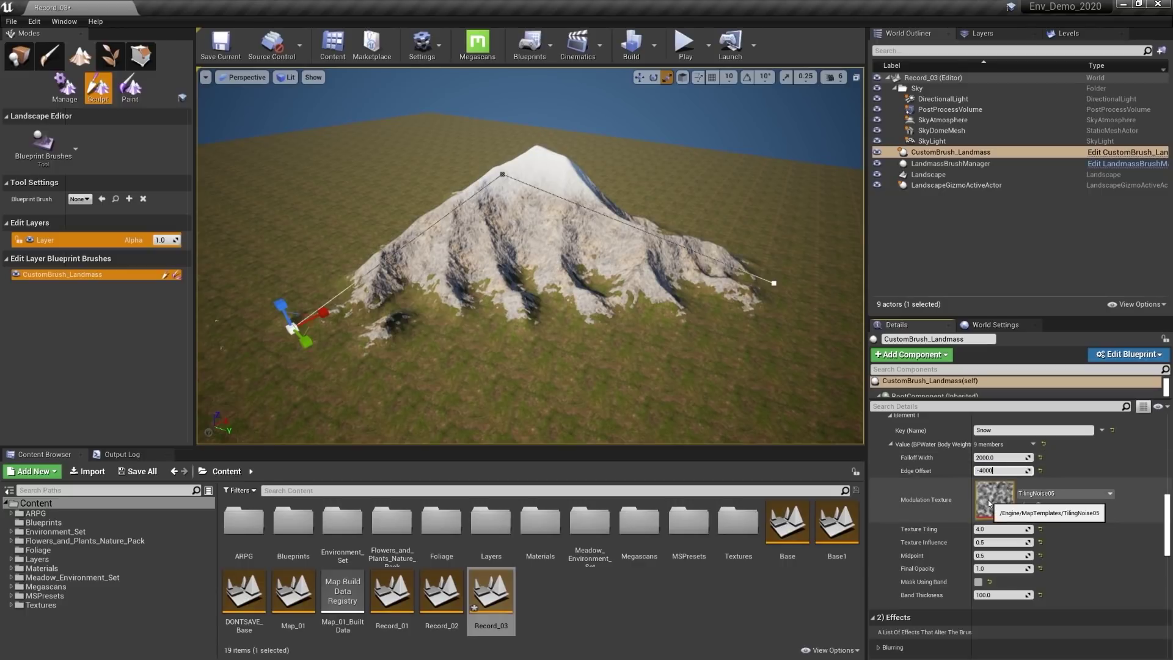
key("Return")
type("-3500")
key("Return")
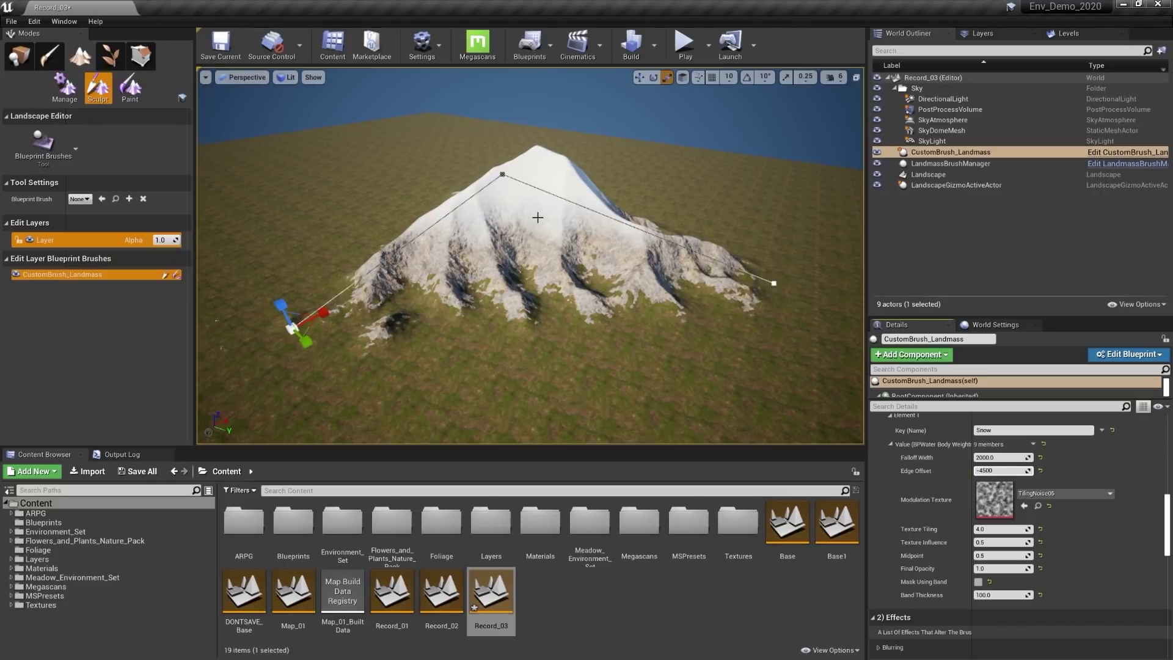
key("Return")
Step: Set the Snow paint layer's Texture Influence to 1 and raise its Texture Tiling
right_click_drag(483, 196, 464, 243)
left_click_drag(464, 243, 709, 220, "alt")
right_click_drag(489, 220, 477, 208)
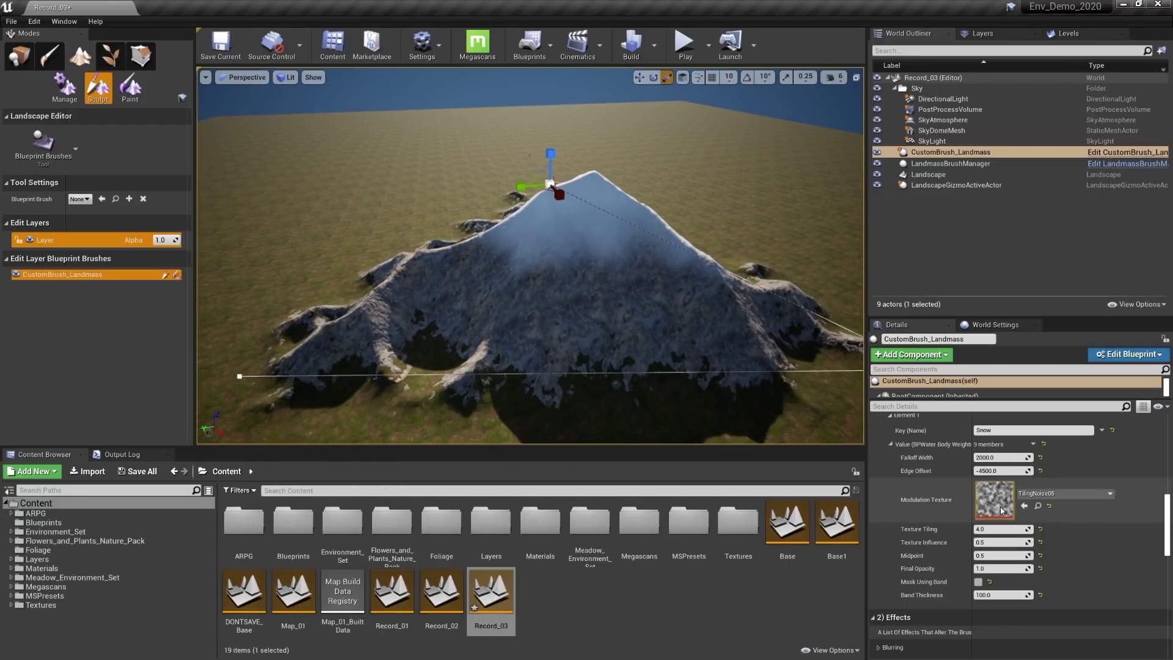
left_click_drag(551, 262, 568, 266, "alt")
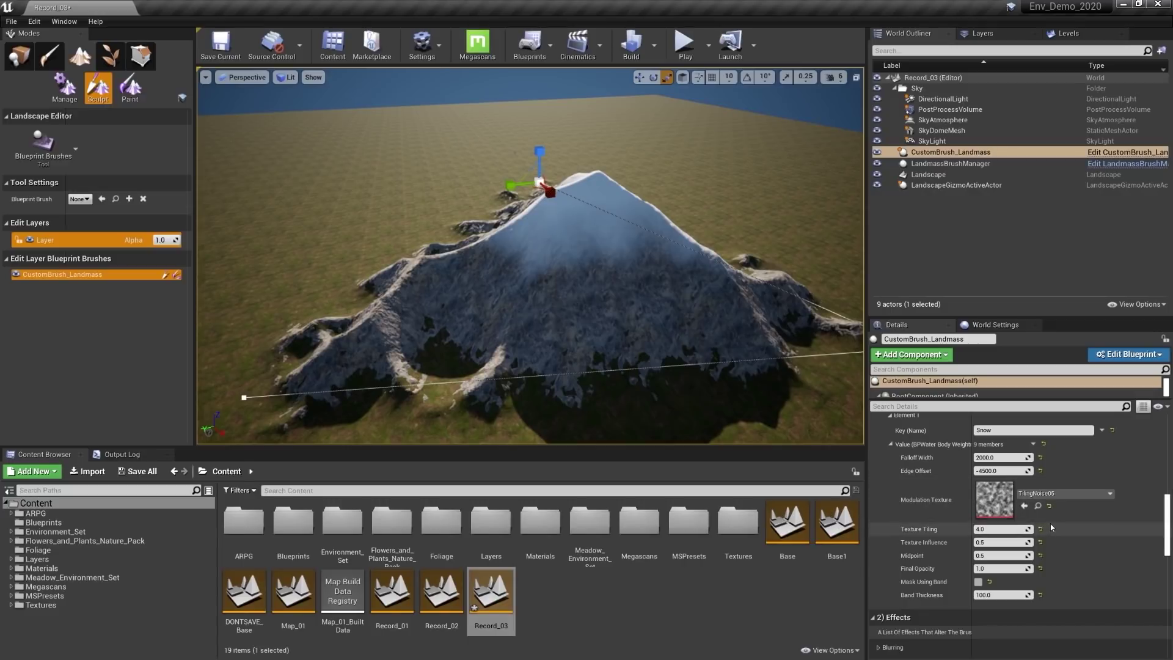
left_click(996, 543)
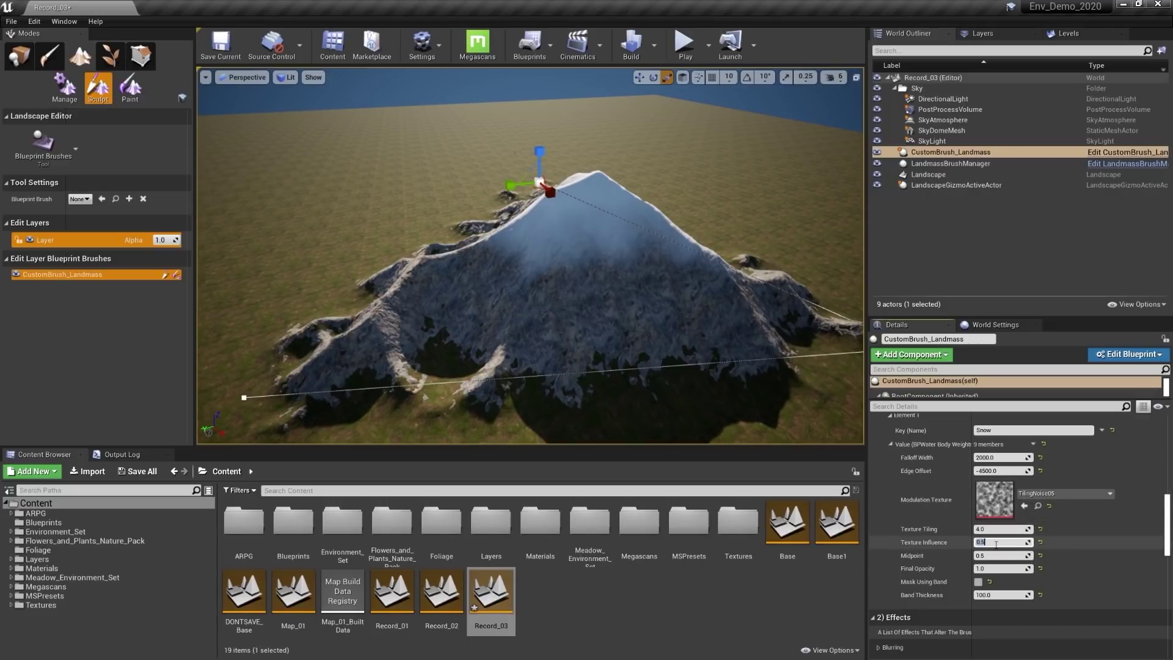
key("Return")
key("Return")
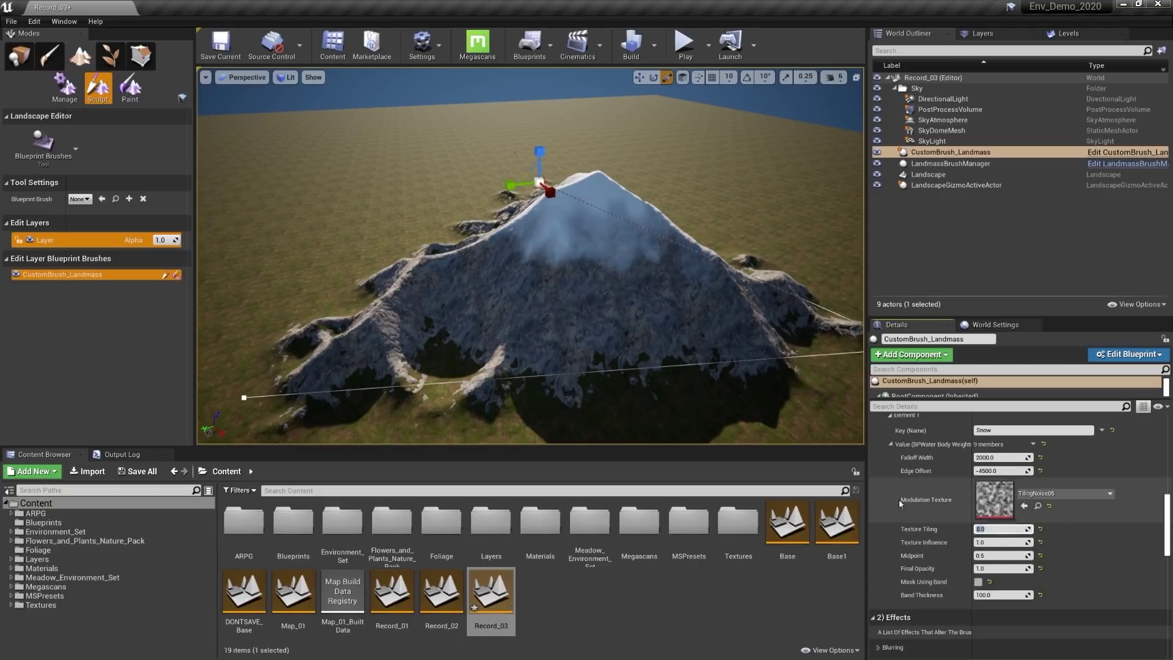
Step: Set the Snow paint layer's Texture Tiling to 16
left_click_drag(642, 262, 379, 269, "alt")
left_click_drag(449, 180, 306, 187, "alt")
left_click(993, 529)
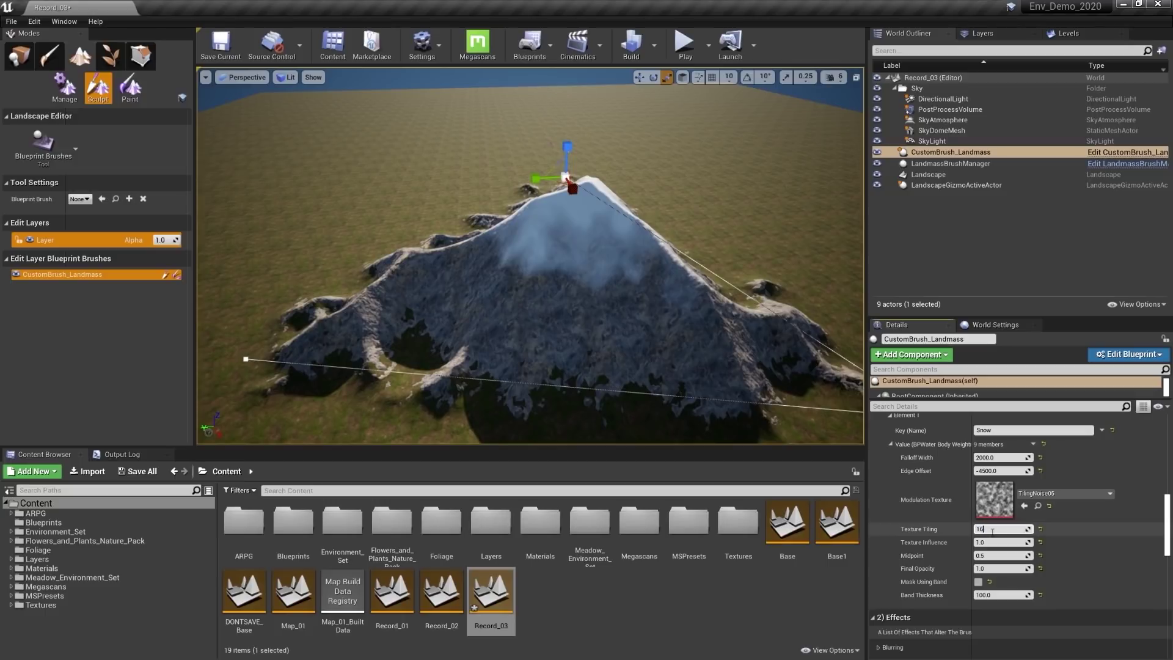
type("16")
key("Return")
mouse_move(564, 288)
left_mouse_down("alt")
mouse_move(708, 296)
mouse_move(788, 269)
mouse_move(525, 278)
mouse_move(727, 315)
mouse_move(813, 293)
mouse_move(837, 272)
mouse_move(691, 296)
mouse_move(489, 293)
mouse_move(630, 308)
mouse_move(554, 285)
left_mouse_up("alt")
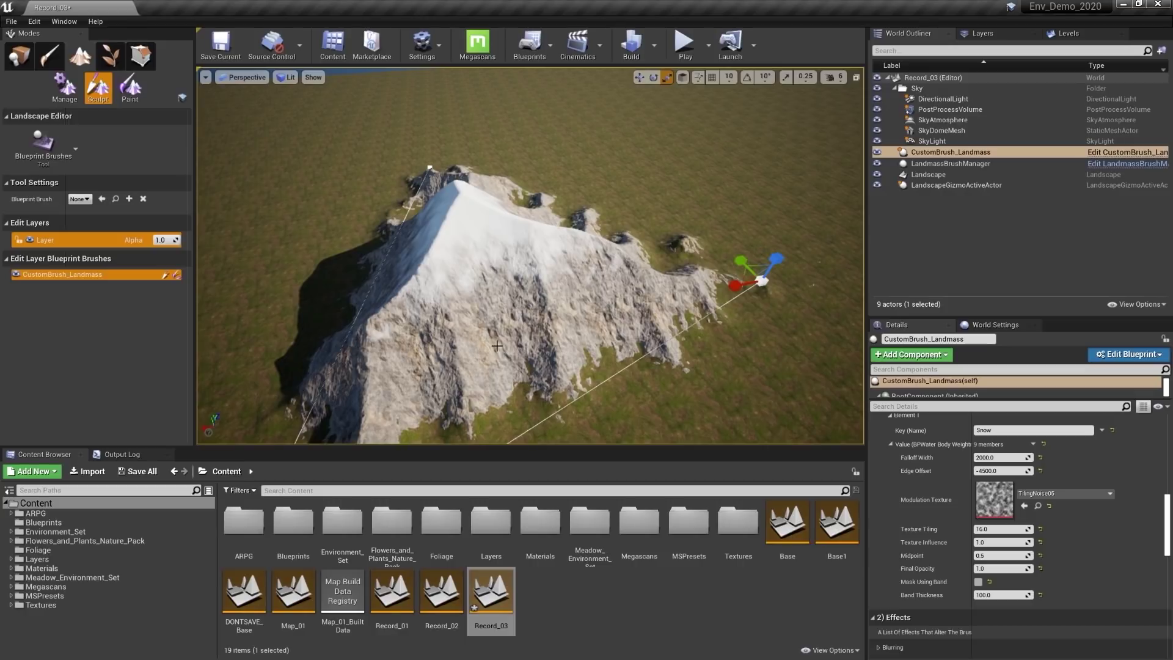
Step: Duplicate a corner point of the brush's triangular spline to add a fourth point, and apply hard edge tangents
left_click_drag(589, 300, 726, 338, "alt")
scroll(726, 338, "down", 5)
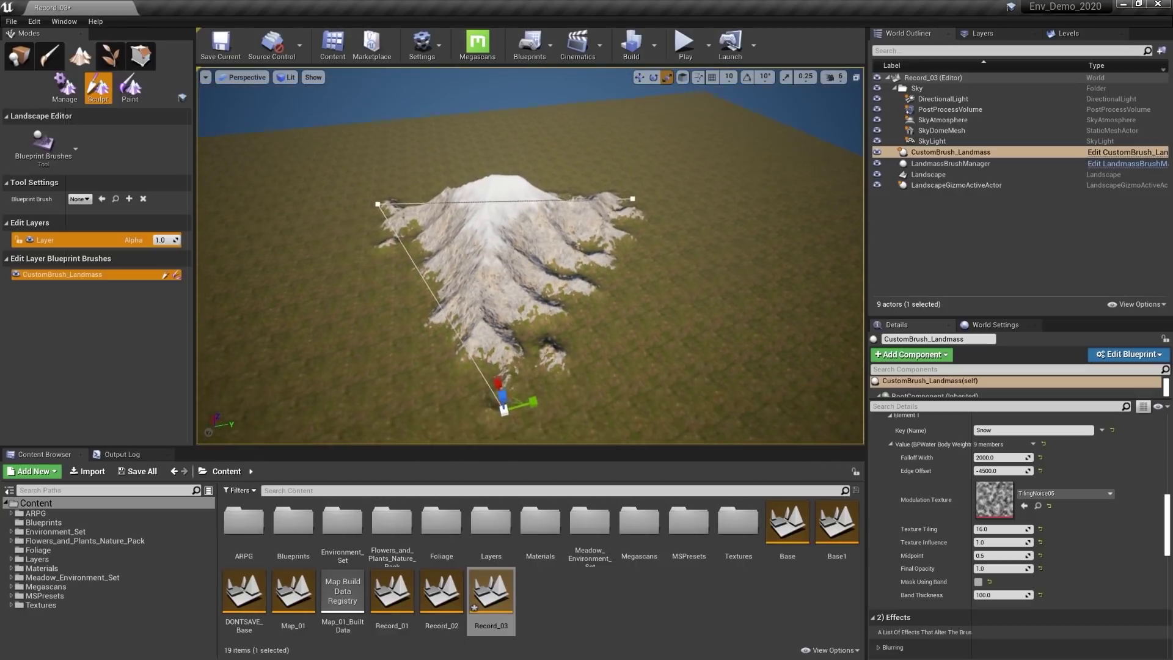
left_click_drag(608, 295, 615, 293, "alt")
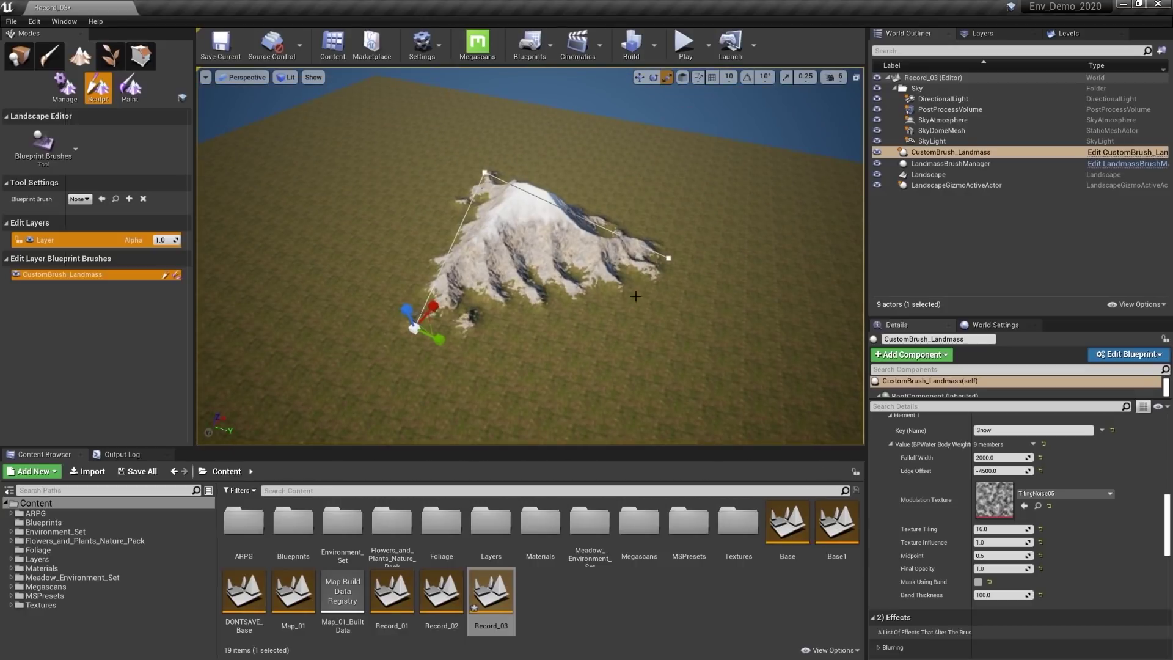
left_click(669, 258)
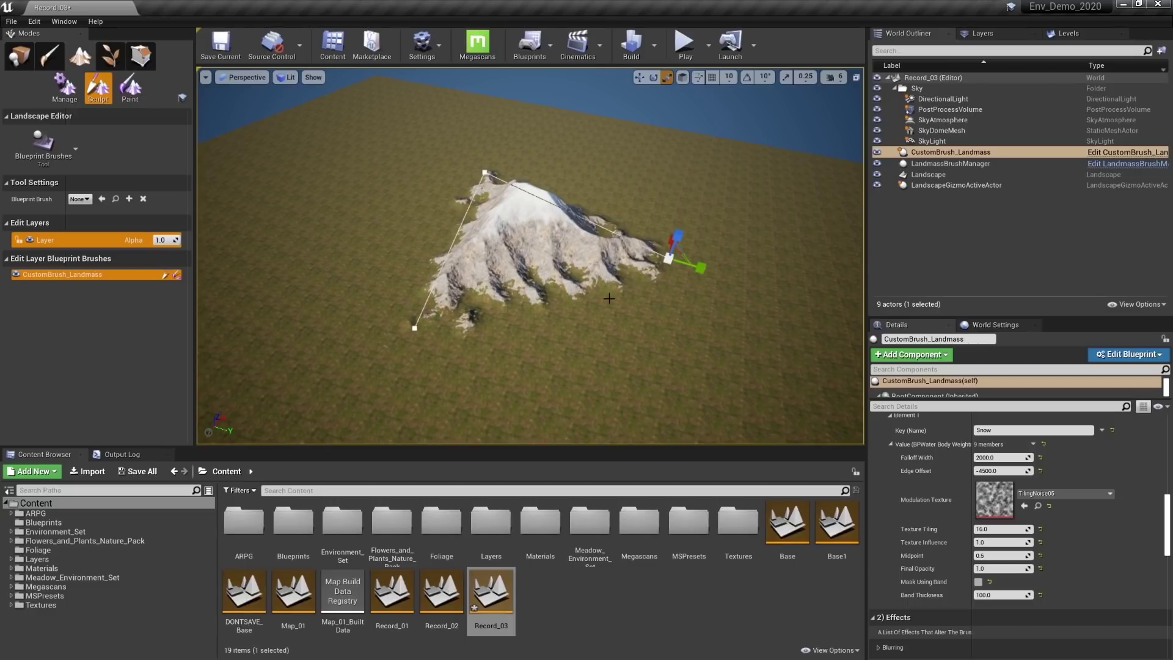
key("w")
mouse_move(636, 321)
left_mouse_down("alt")
mouse_move(686, 396)
mouse_move(736, 287)
mouse_move(731, 305)
left_mouse_up("alt")
mouse_move(664, 279)
left_mouse_down("alt")
mouse_move(507, 287)
mouse_move(825, 312)
mouse_move(657, 273)
left_mouse_up("alt")
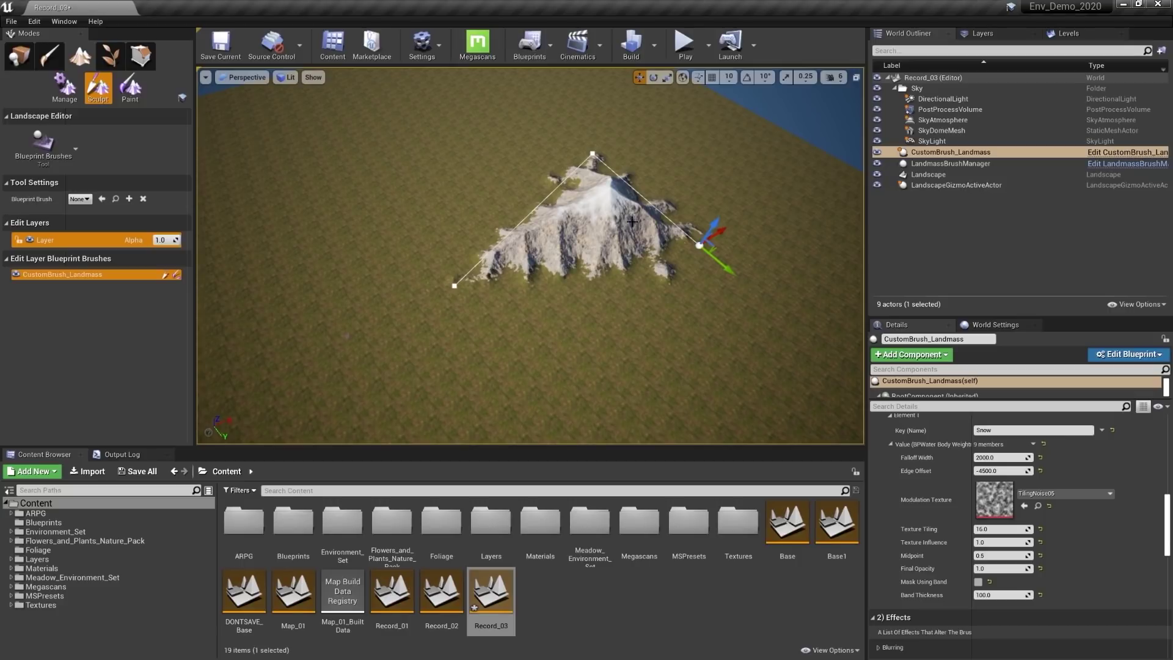
left_click_drag(723, 233, 580, 327, "alt")
left_click(1168, 426)
left_click(1062, 494)
Step: Move the new spline point inward, duplicate the neighbouring corner point outward as a fifth point, and reapply hard edge tangents
right_click_drag(674, 309, 544, 285)
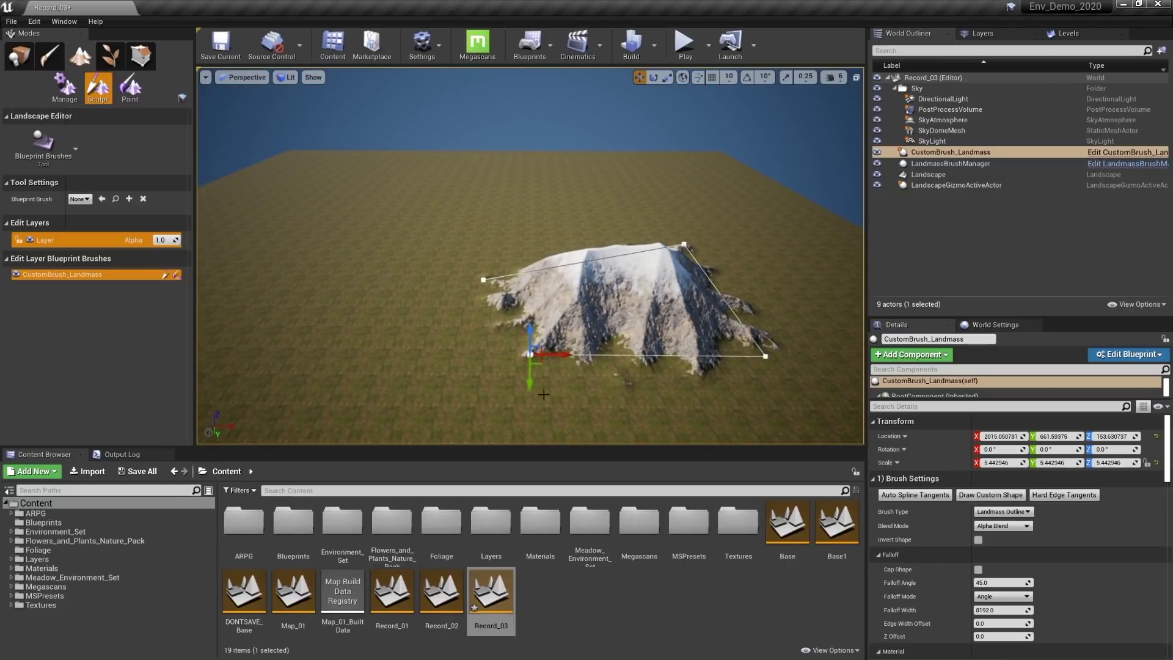
mouse_move(575, 353)
left_mouse_down()
mouse_move(629, 353)
mouse_move(636, 319)
mouse_move(624, 319)
left_mouse_up()
left_click(484, 280)
mouse_move(489, 286)
left_mouse_down()
mouse_move(467, 374)
mouse_move(473, 363)
left_mouse_up()
left_click(1073, 494)
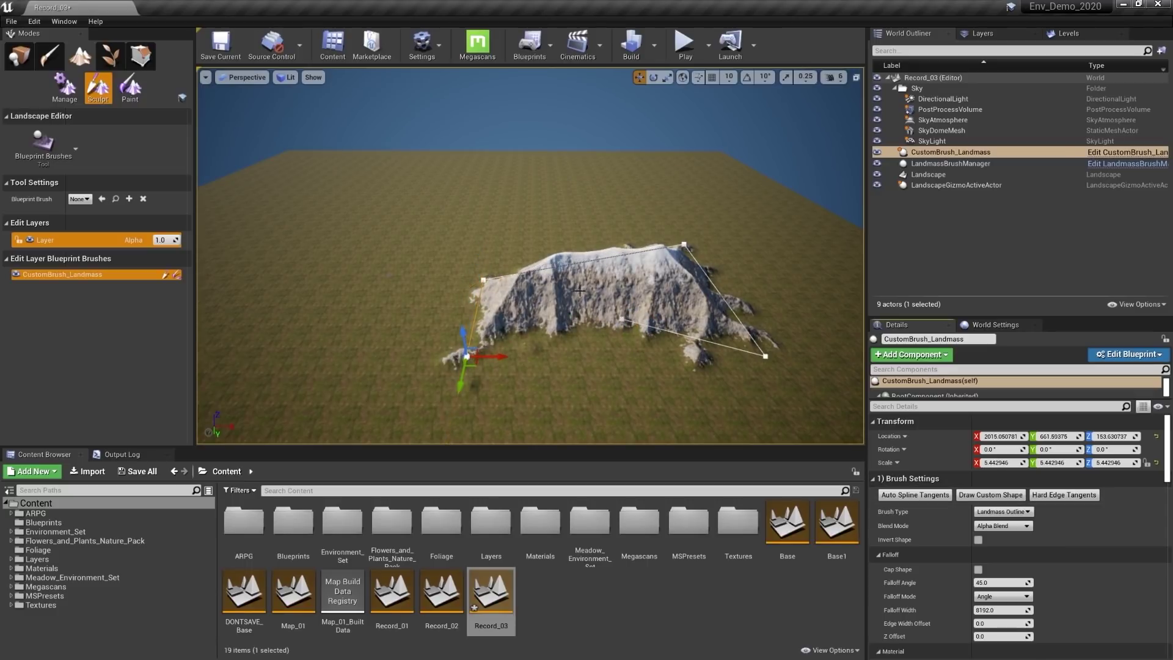
Step: Reposition the inner point and the two end points of the spline to bend the mountain into a curved ridge
left_click_drag(672, 306, 672, 373, "alt")
left_click(620, 315)
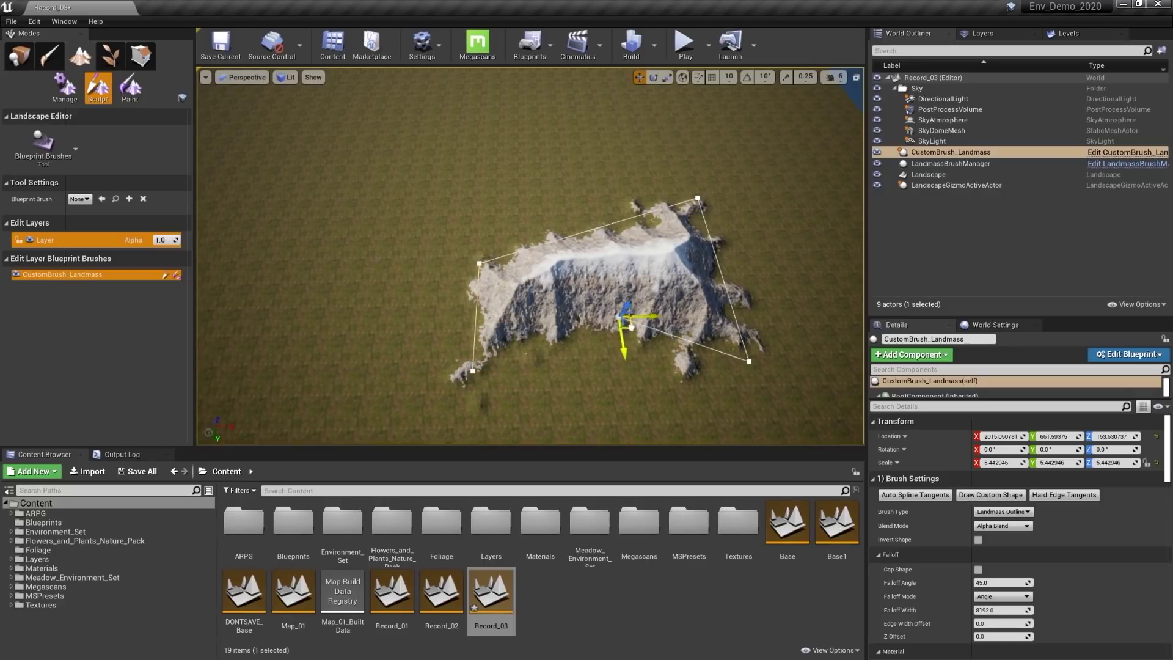
left_click_drag(633, 326, 610, 323)
left_click(749, 361)
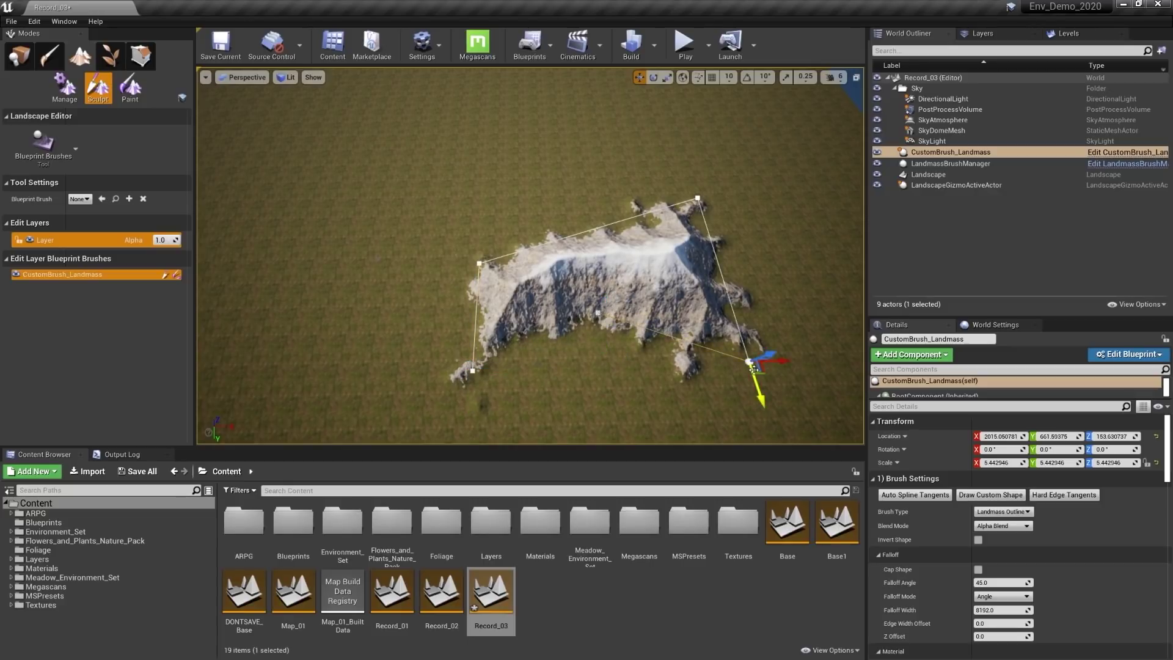
mouse_move(757, 382)
left_mouse_down()
mouse_move(758, 415)
mouse_move(727, 436)
mouse_move(736, 306)
mouse_move(702, 268)
mouse_move(672, 293)
left_mouse_up()
left_click(468, 319)
mouse_move(466, 326)
left_mouse_down()
mouse_move(367, 407)
mouse_move(391, 440)
mouse_move(477, 397)
mouse_move(440, 403)
left_mouse_up()
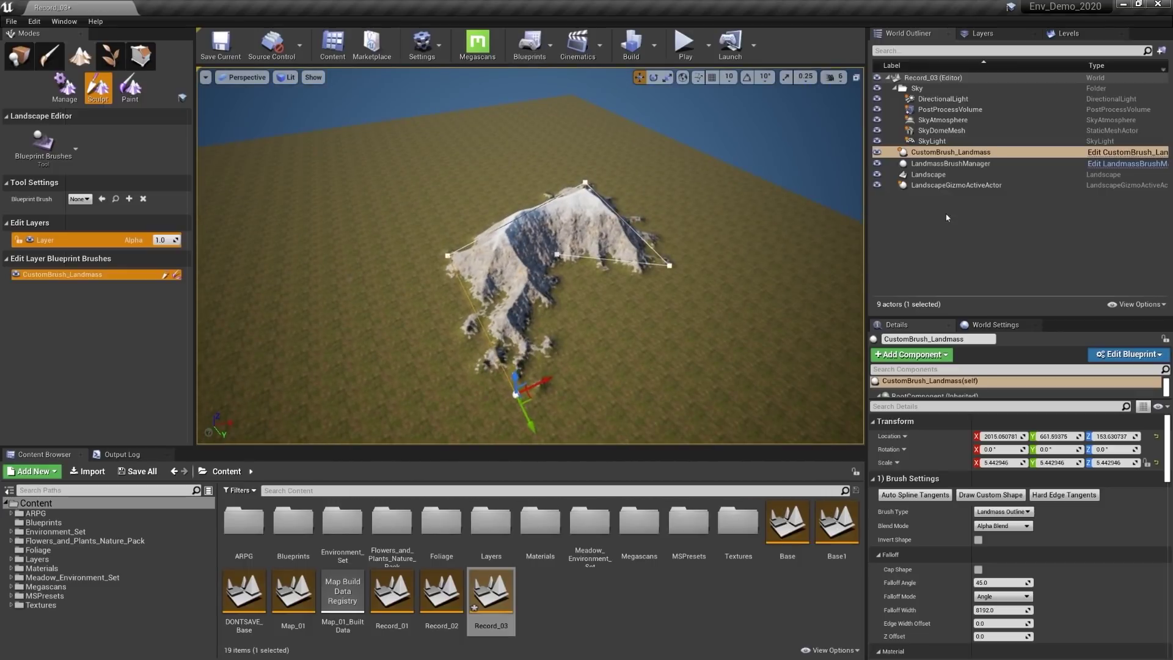
Step: Duplicate the CustomBrush_Landmass actor and place the copy behind the original mountain, offset along the X axis
left_click(939, 164)
left_click(939, 153)
left_click_drag(748, 269, 596, 294, "alt")
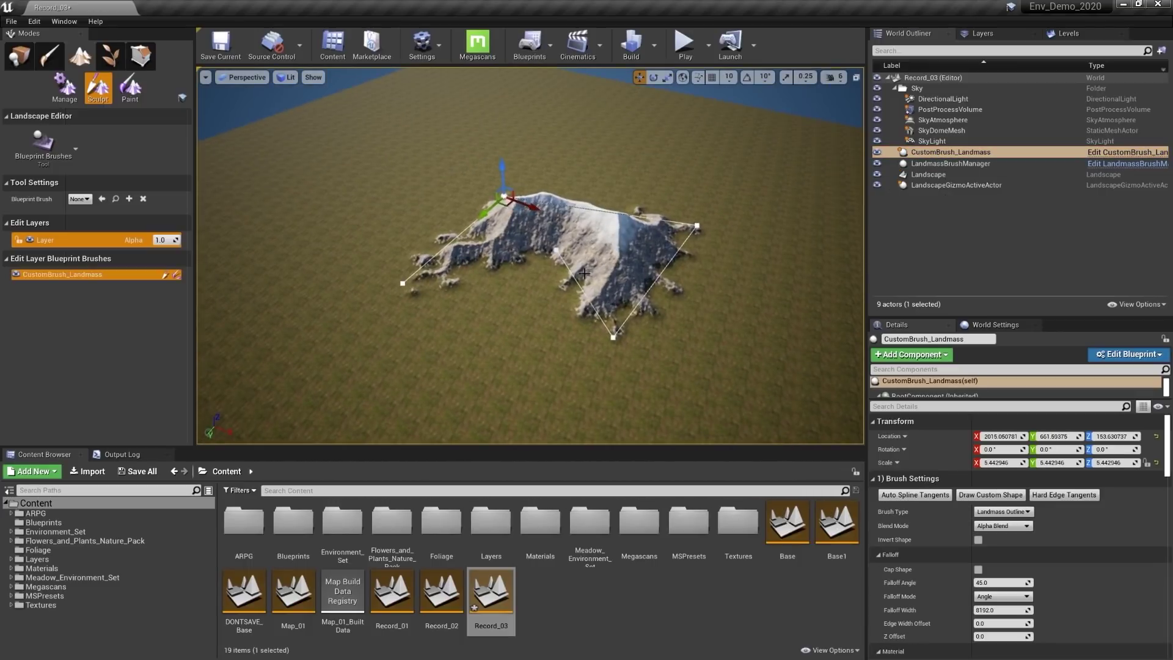
mouse_move(535, 212)
left_mouse_down("alt")
mouse_move(361, 135)
mouse_move(415, 177)
mouse_move(411, 164)
mouse_move(371, 168)
left_mouse_up("alt")
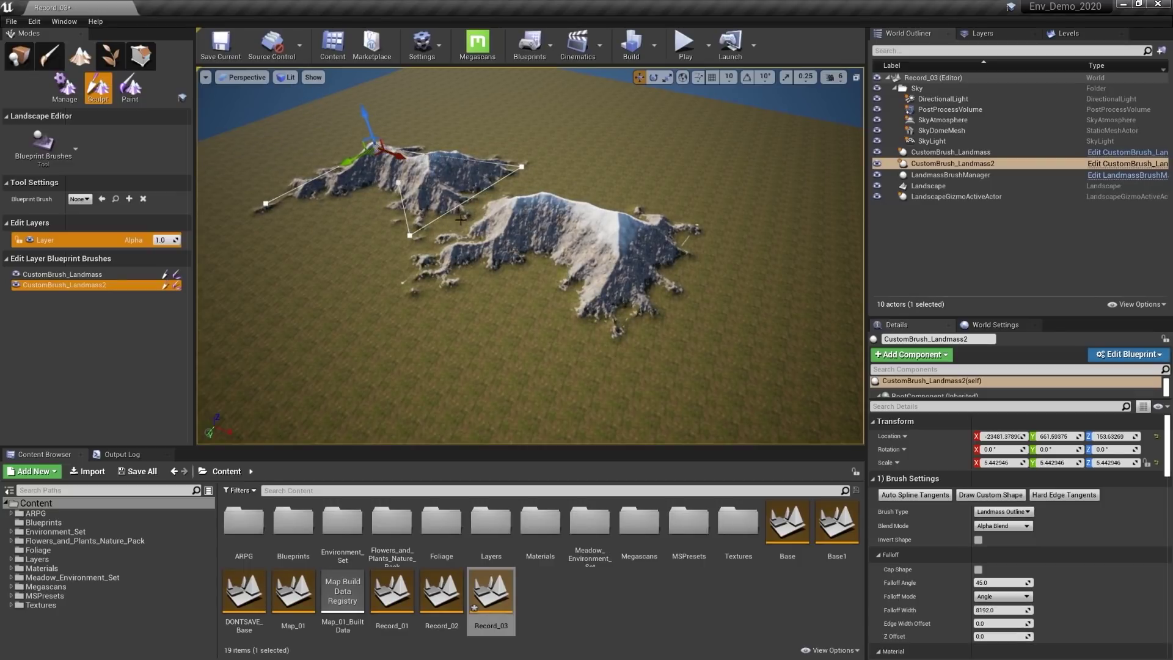
Step: Scale up the duplicated mountain brush so that it is larger than the original
right_click_drag(530, 216, 470, 168)
key("r")
left_click_drag(502, 199, 569, 141)
key("w")
left_click_drag(596, 281, 647, 250, "alt")
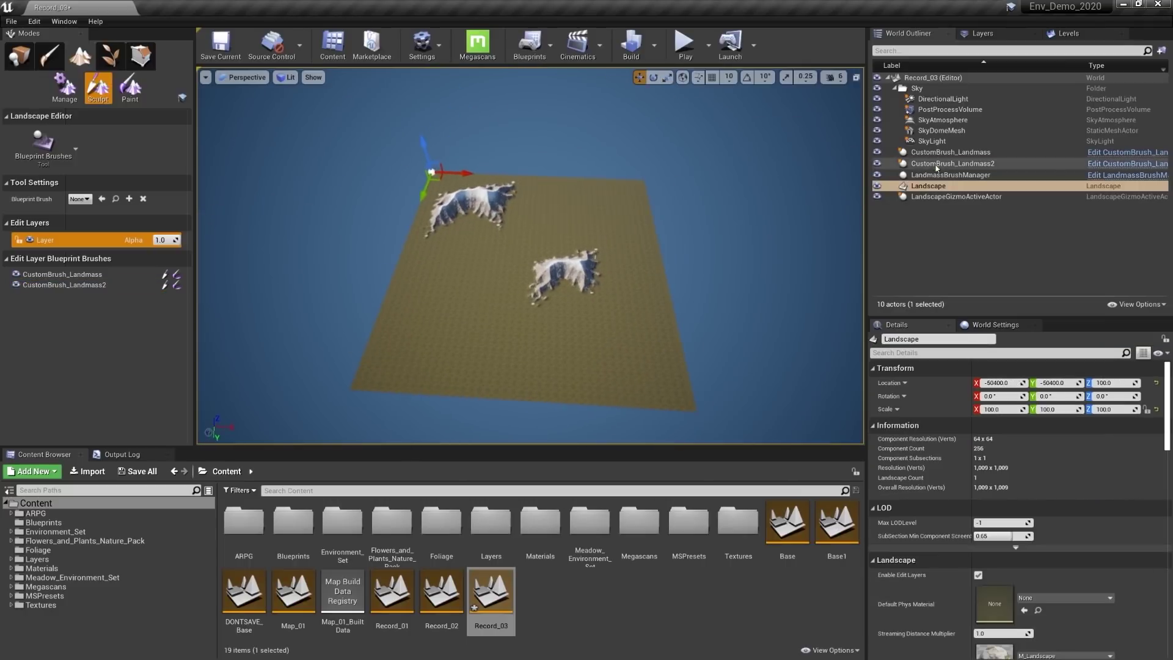
Step: Scale up the original CustomBrush_Landmass mountain and reposition it on the landscape
left_click(940, 153)
key("r")
mouse_move(536, 264)
left_mouse_down()
mouse_move(550, 266)
mouse_move(498, 293)
mouse_move(646, 261)
mouse_move(581, 193)
mouse_move(592, 184)
mouse_move(619, 210)
mouse_move(550, 195)
mouse_move(481, 322)
mouse_move(416, 306)
mouse_move(558, 321)
mouse_move(563, 339)
mouse_move(590, 339)
left_mouse_up()
key("e")
key("w")
key("r")
key("e")
key("w")
key("e")
key("w")
left_click_drag(553, 327, 542, 366)
Step: Duplicate a mountain brush and place the copy to continue the ring of mountains around the landscape
left_click(547, 213)
left_click(475, 200)
left_click_drag(445, 202, 455, 249, "alt")
key("e")
key("w")
right_click_drag(489, 257, 464, 259)
Step: Rotate the original CustomBrush_Landmass to about 103° around Z and move it into place along the ring of mountains
left_click(971, 186)
left_click(972, 175)
left_click(976, 164)
left_click(976, 153)
key("e")
left_click_drag(648, 291, 626, 283)
key("w")
left_click_drag(681, 259, 697, 261)
mouse_move(519, 284)
right_mouse_down()
mouse_move(409, 263)
mouse_move(543, 266)
mouse_move(590, 290)
mouse_move(451, 294)
right_mouse_up()
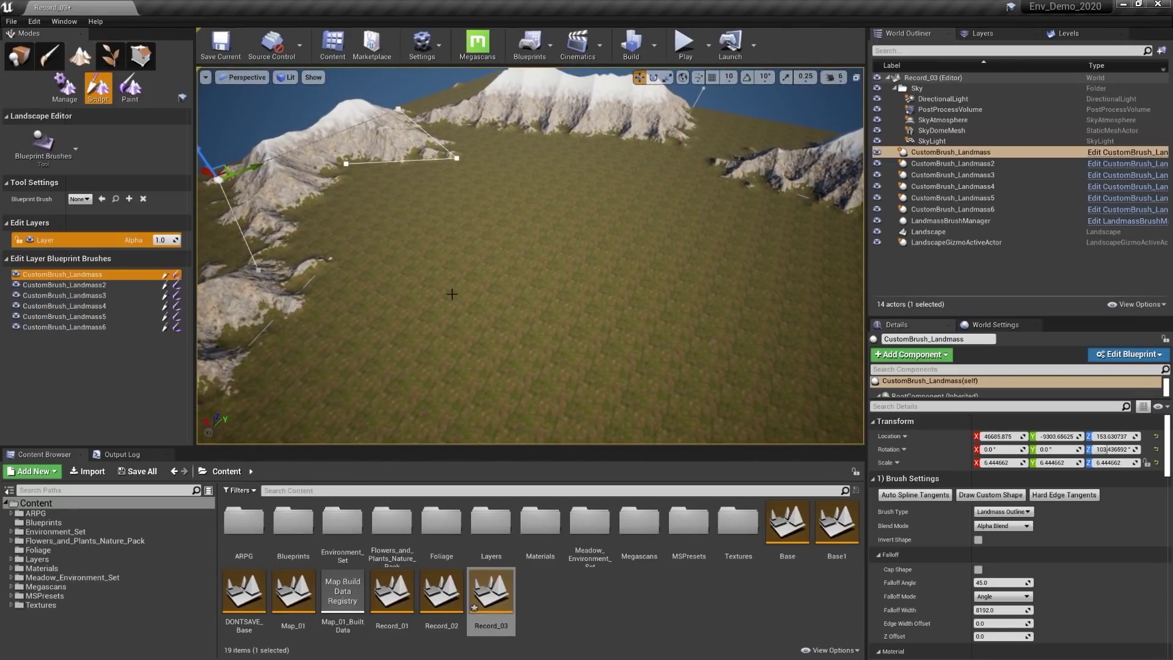
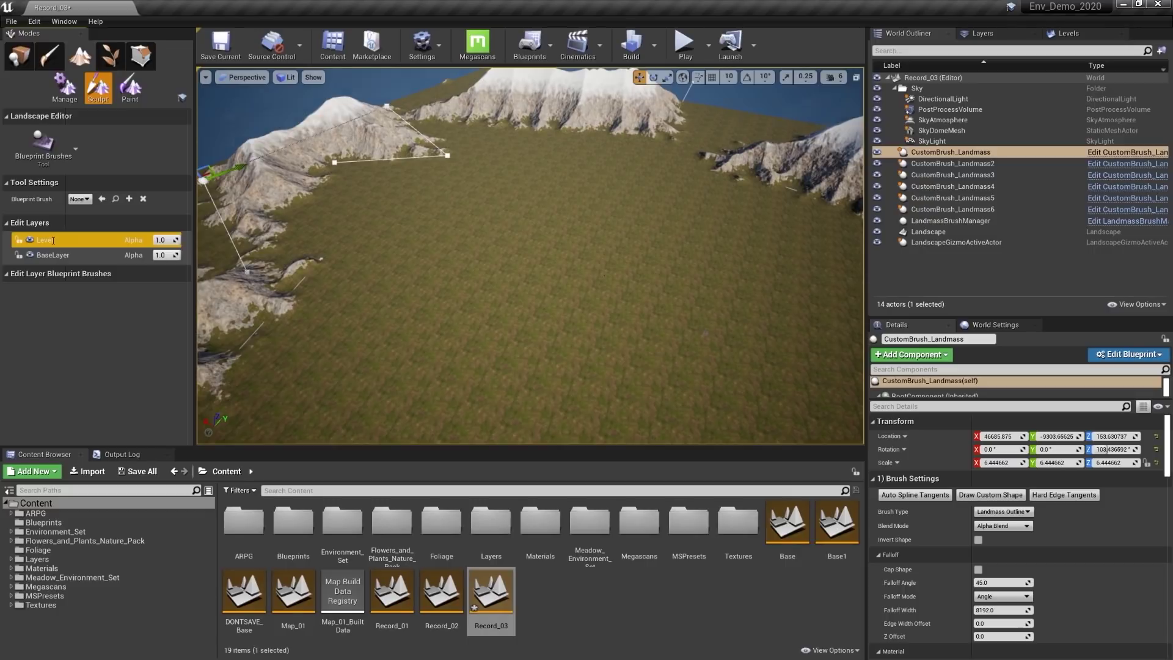
Step: Place a new CustomBrush_Landmass on the Level edit layer in the middle of the valley, scaled to about 6.76
left_click(79, 198)
left_click(147, 241)
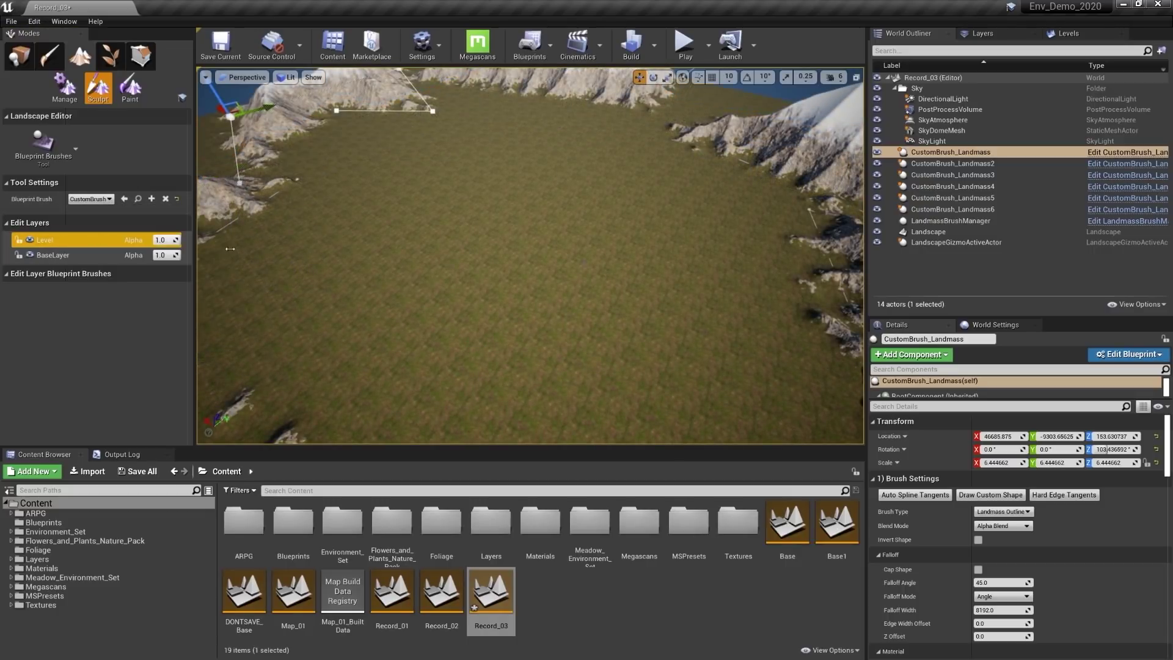
left_click(481, 242)
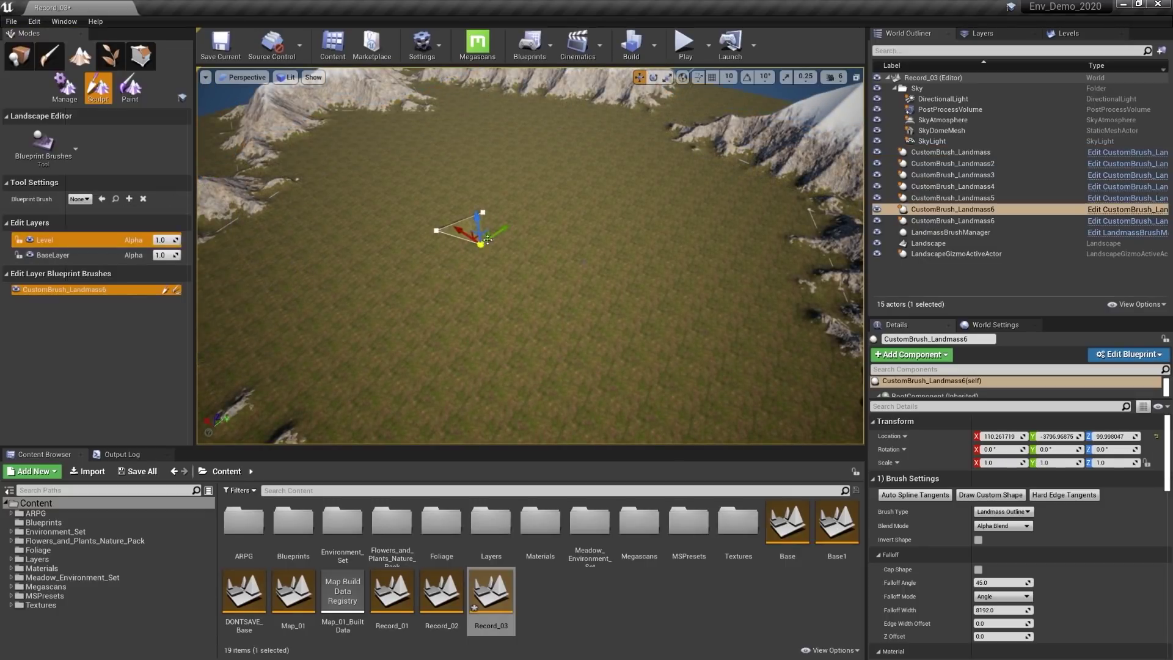
mouse_move(487, 236)
left_mouse_down()
mouse_move(522, 255)
mouse_move(525, 291)
mouse_move(530, 214)
left_mouse_up()
key("w")
key("ctrl+z")
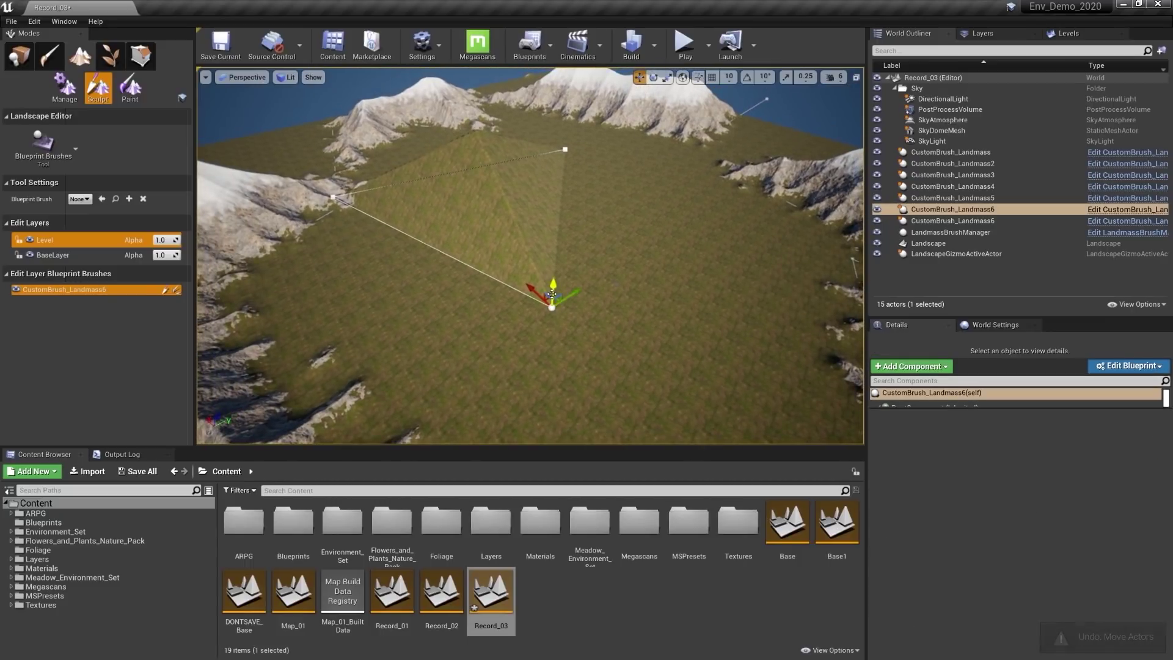
key("f")
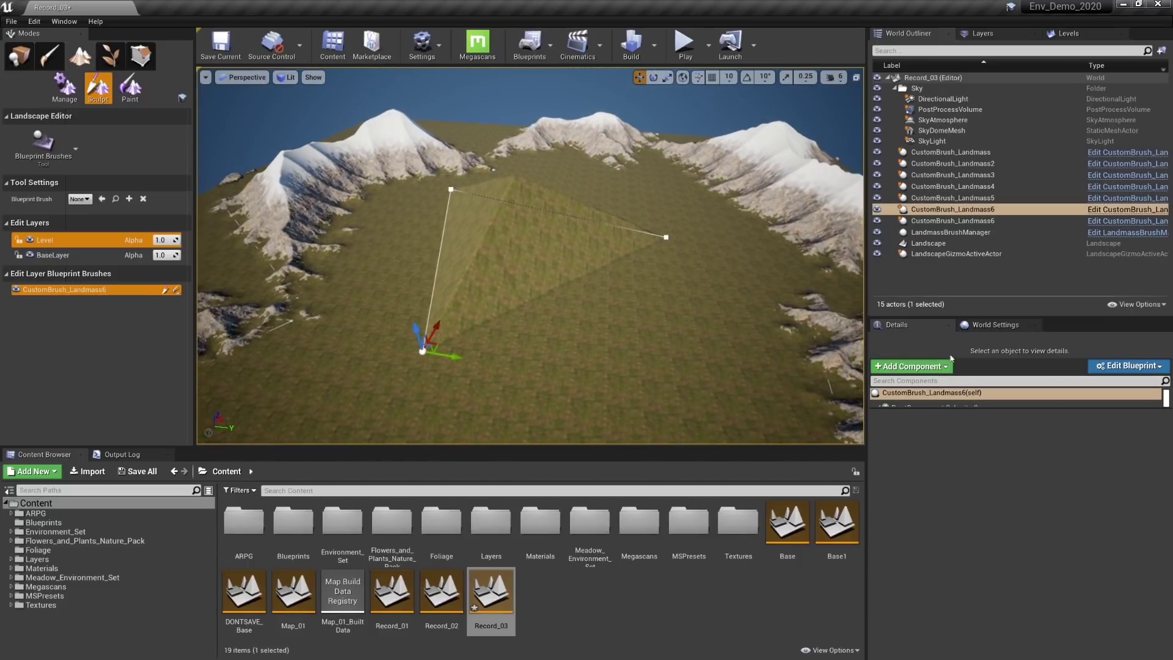
Step: Rename the new landmass brush in the valley as CustomBrush_Canyon
left_click(952, 209)
left_click_drag(984, 339, 939, 340)
type("Canyo")
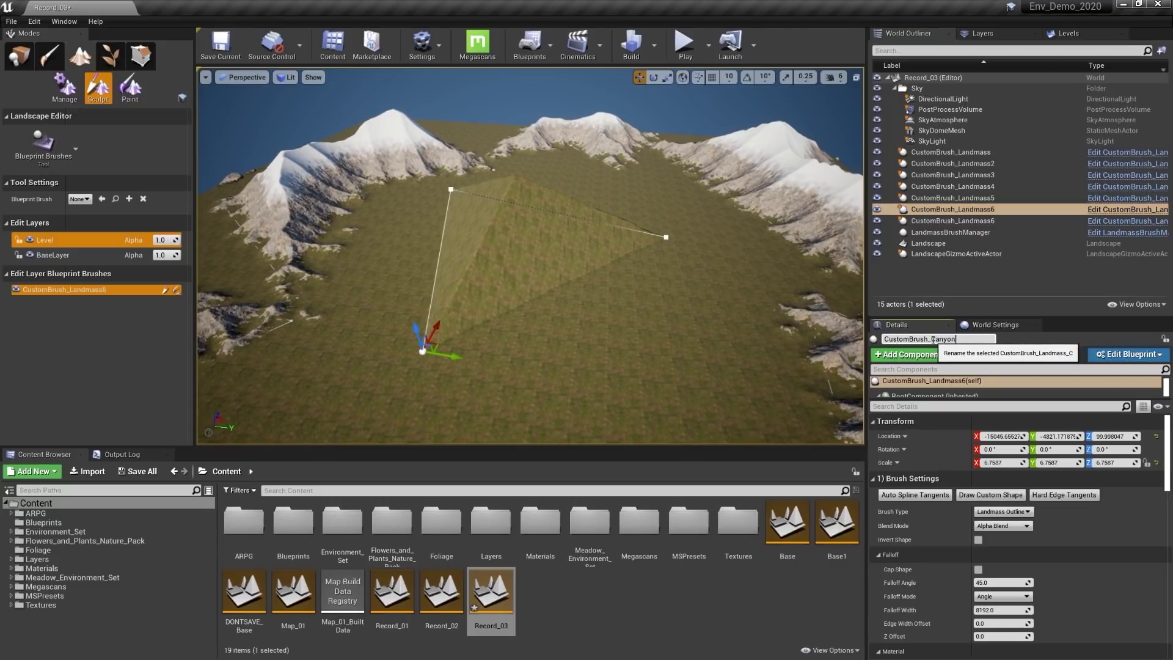
type("n")
key("Return")
Step: Enable Cap Shape on the canyon brush and lower it below the ground to form a flat-bottomed basin
left_click(978, 569)
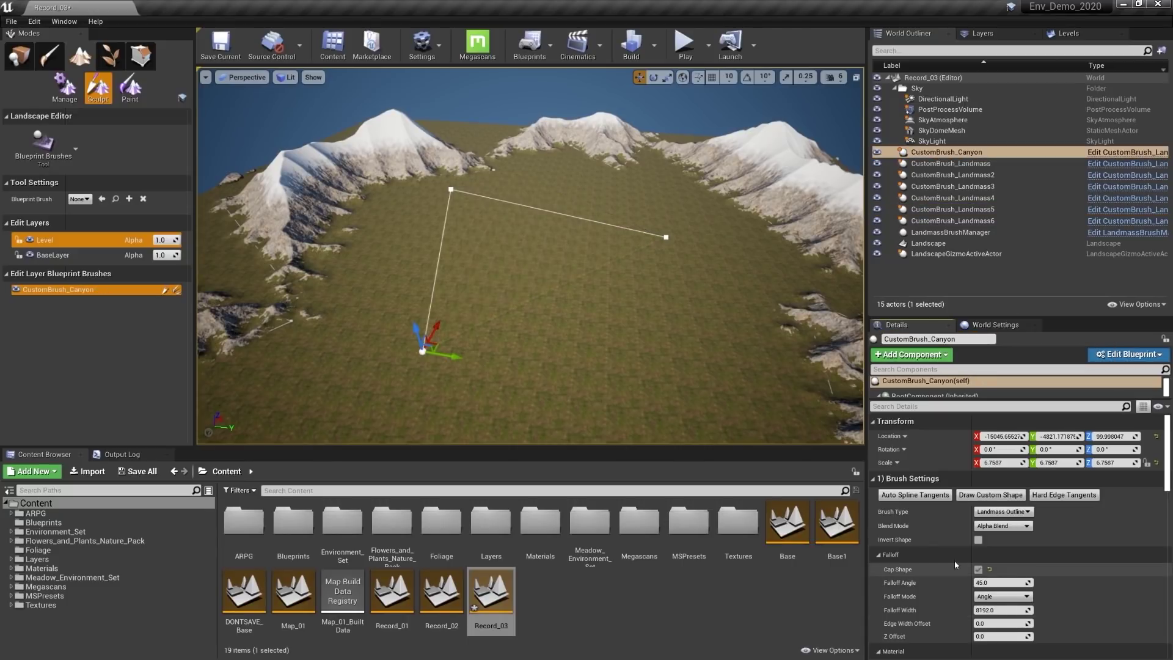
mouse_move(416, 328)
left_mouse_down()
mouse_move(445, 391)
mouse_move(421, 406)
mouse_move(208, 406)
mouse_move(318, 342)
mouse_move(244, 339)
left_mouse_up()
Step: Set the canyon brush's inner and outer smooth thresholds to 1000
left_click_drag(1169, 480, 1169, 599)
left_click(996, 563)
type("1000")
left_click(995, 578)
type("1000")
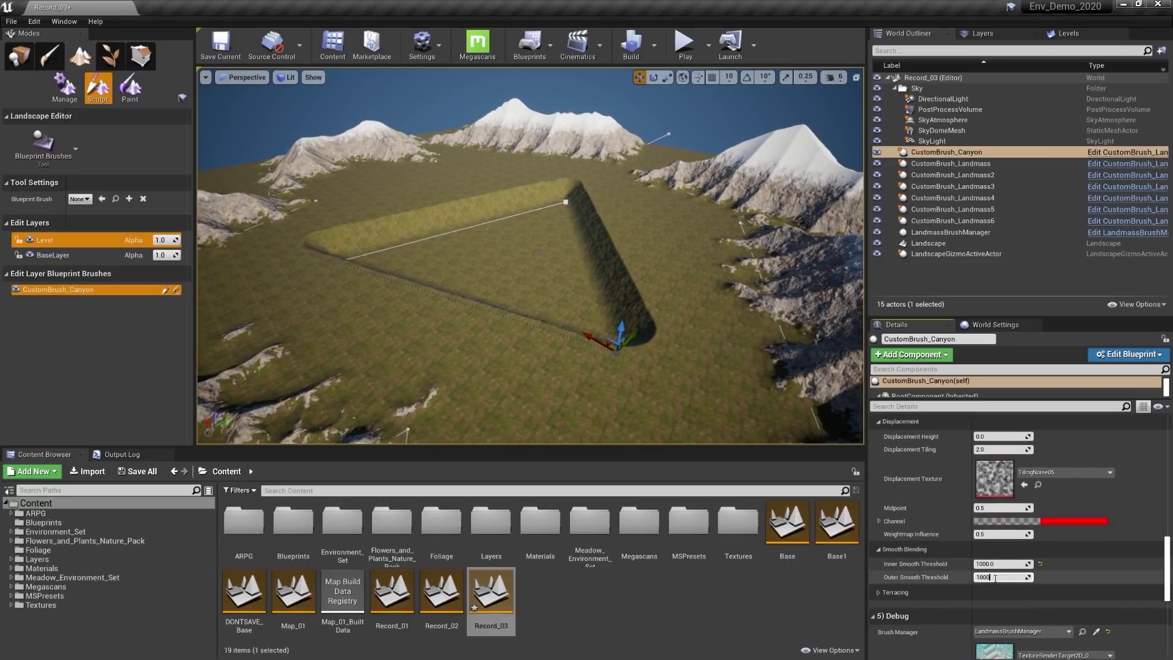
key("Return")
Step: Add curl noise to the canyon edges with Curl 1 Strength 0.5 and Curl 2 Strength 0.15
scroll(1002, 538, "up", 5)
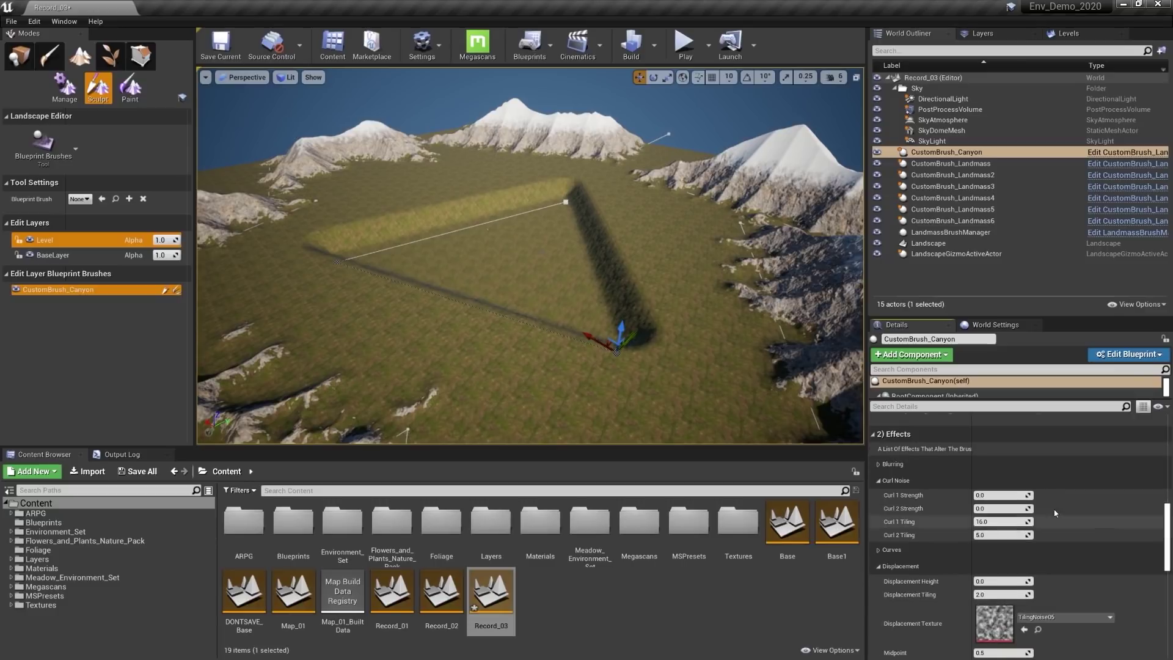
left_click(988, 508)
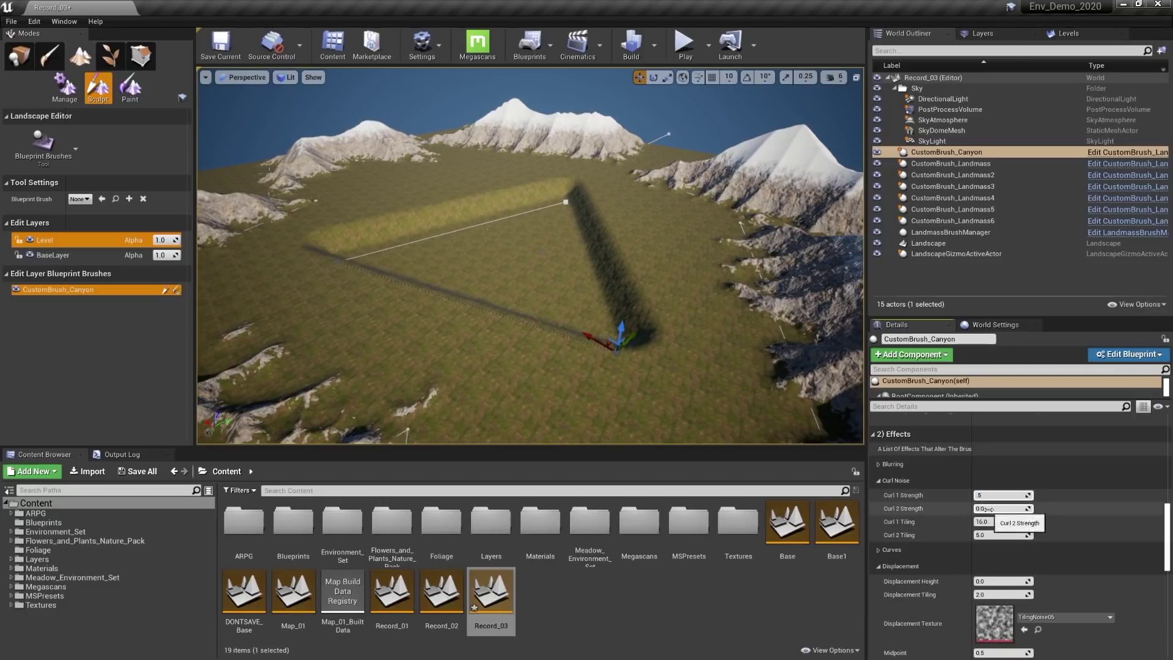
type("0.15")
key("Return")
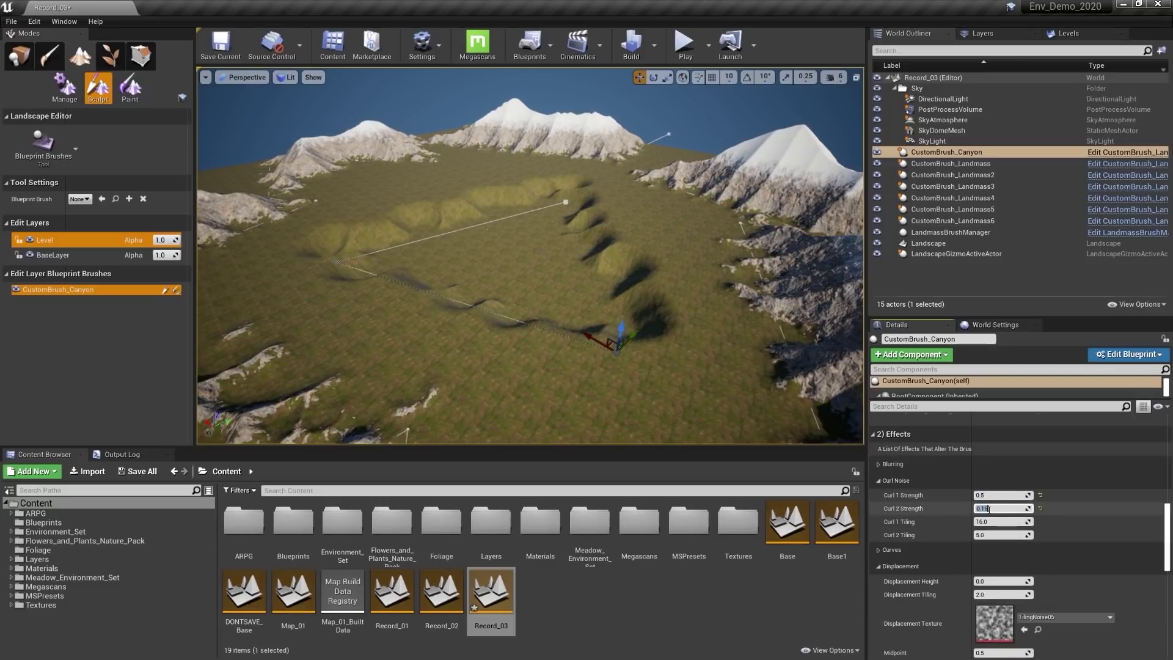
Step: Reposition and duplicate the canyon's spline points into a rounded seven-point outline, and apply hard edge tangents
mouse_move(505, 267)
right_mouse_down()
mouse_move(486, 404)
mouse_move(550, 238)
mouse_move(646, 192)
right_mouse_up()
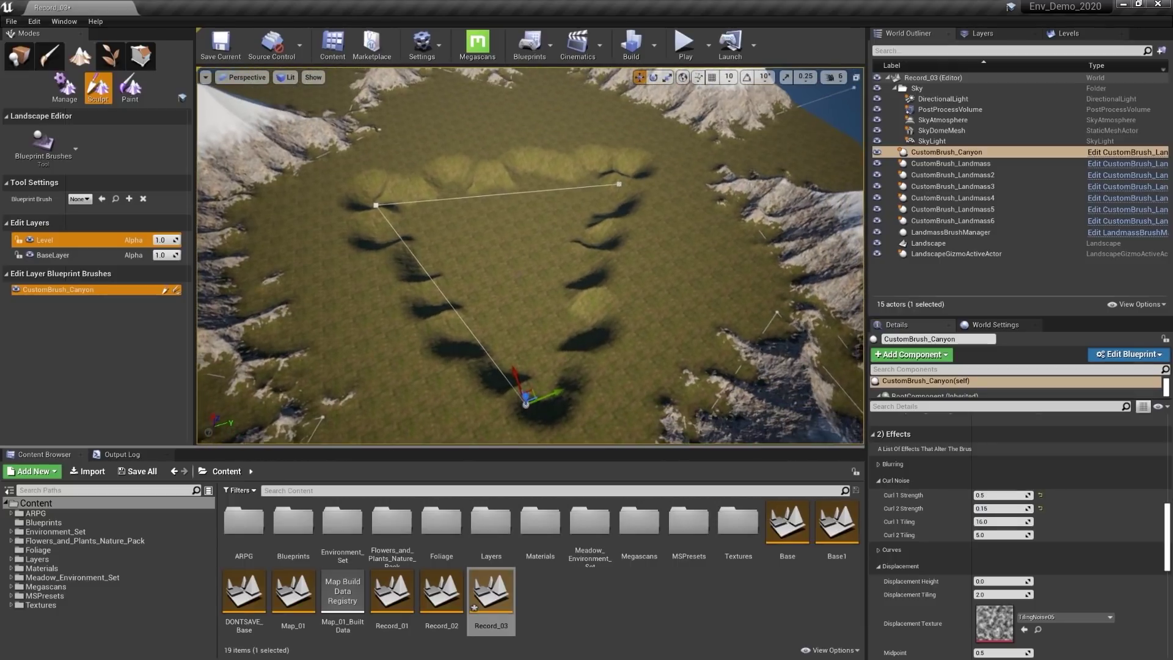
left_click(619, 183)
left_click_drag(626, 177, 597, 338)
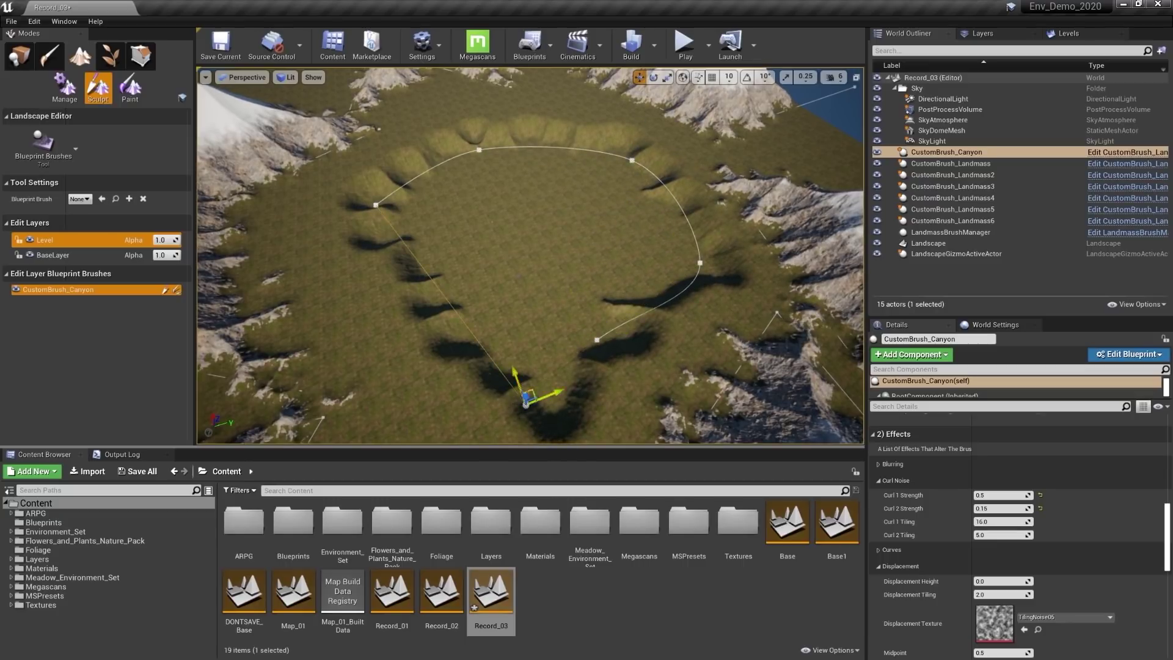
left_click_drag(532, 391, 405, 328, "alt")
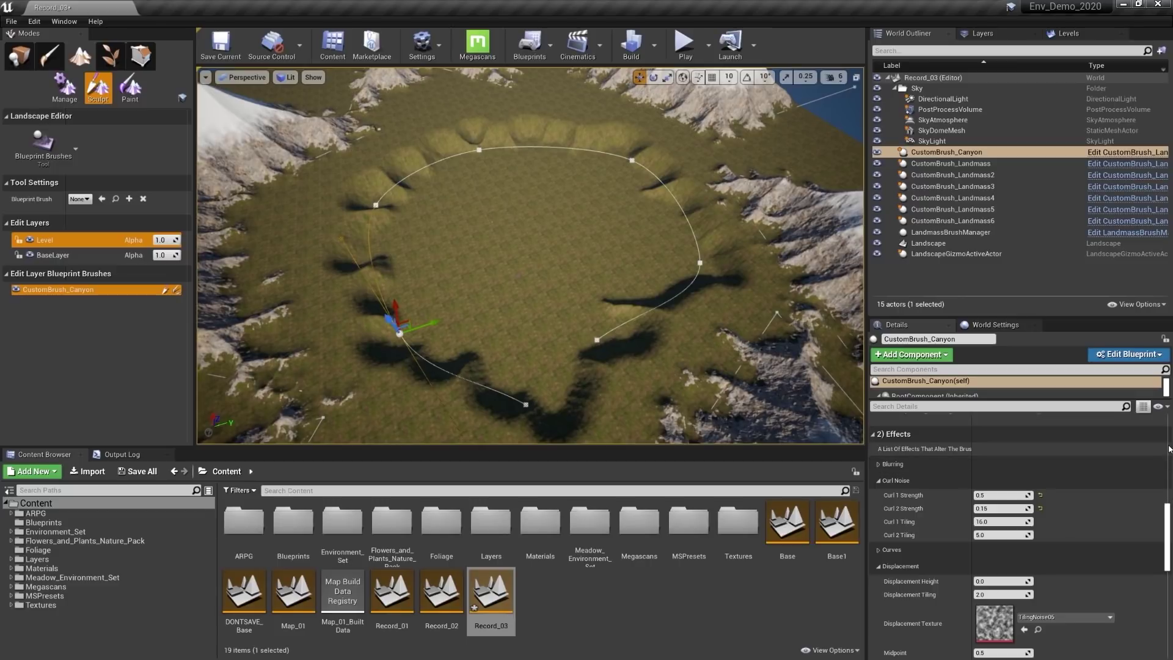
scroll(1169, 450, "up", 5)
left_click(1064, 495)
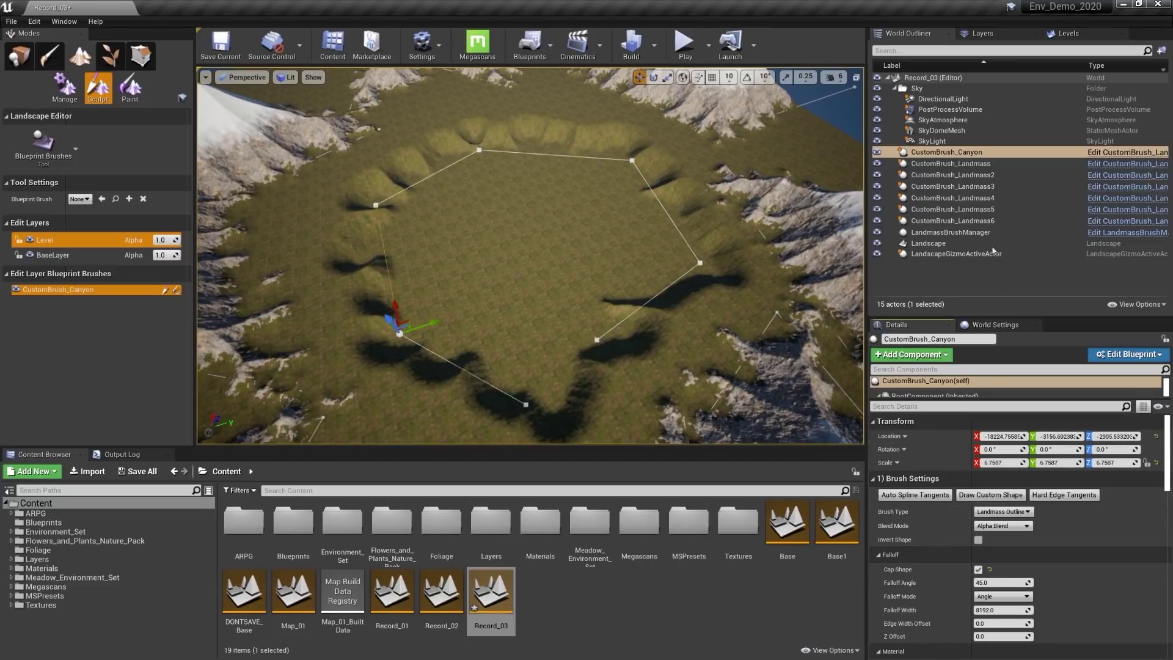
Step: Add a paint layer target setting to CustomBrush_Canyon with the key name Rocks
left_click(942, 173)
left_click(936, 154)
mouse_move(539, 202)
left_mouse_down("alt")
mouse_move(397, 199)
mouse_move(543, 180)
mouse_move(470, 201)
mouse_move(538, 183)
left_mouse_up("alt")
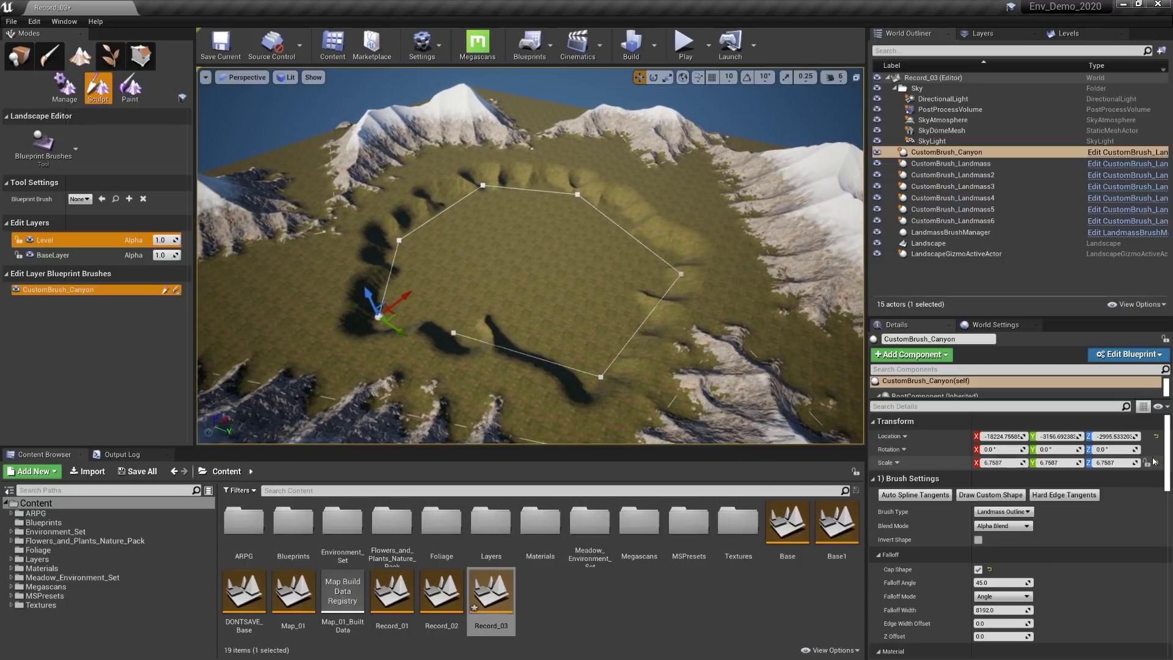
scroll(1169, 462, "down", 5)
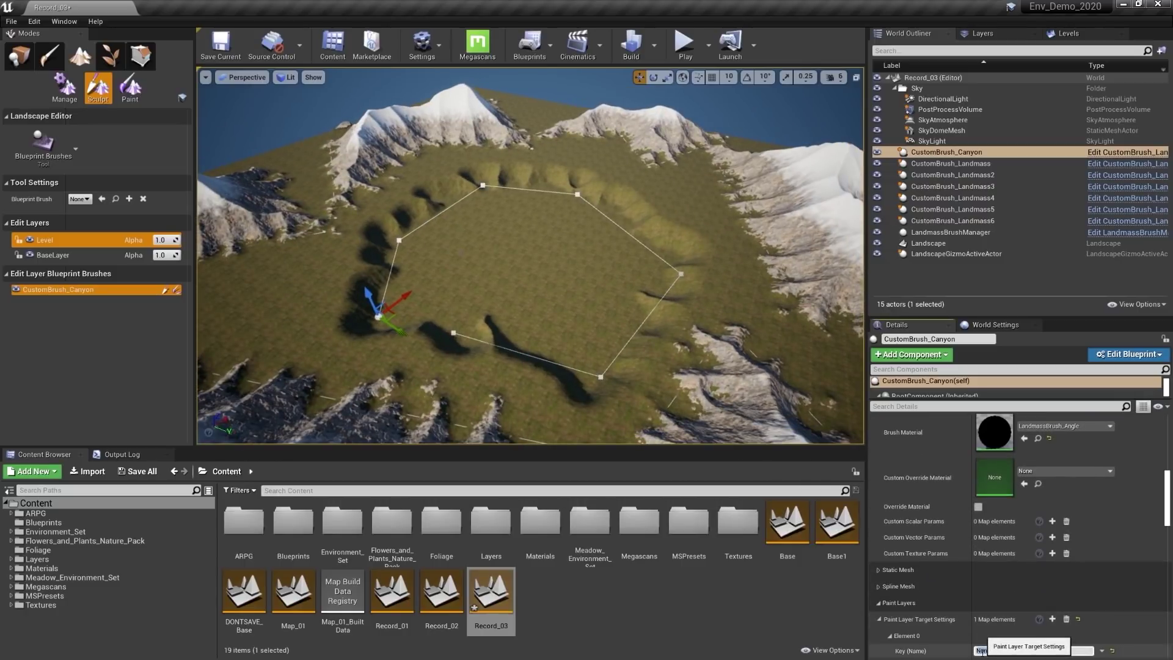
scroll(1095, 587, "down", 3)
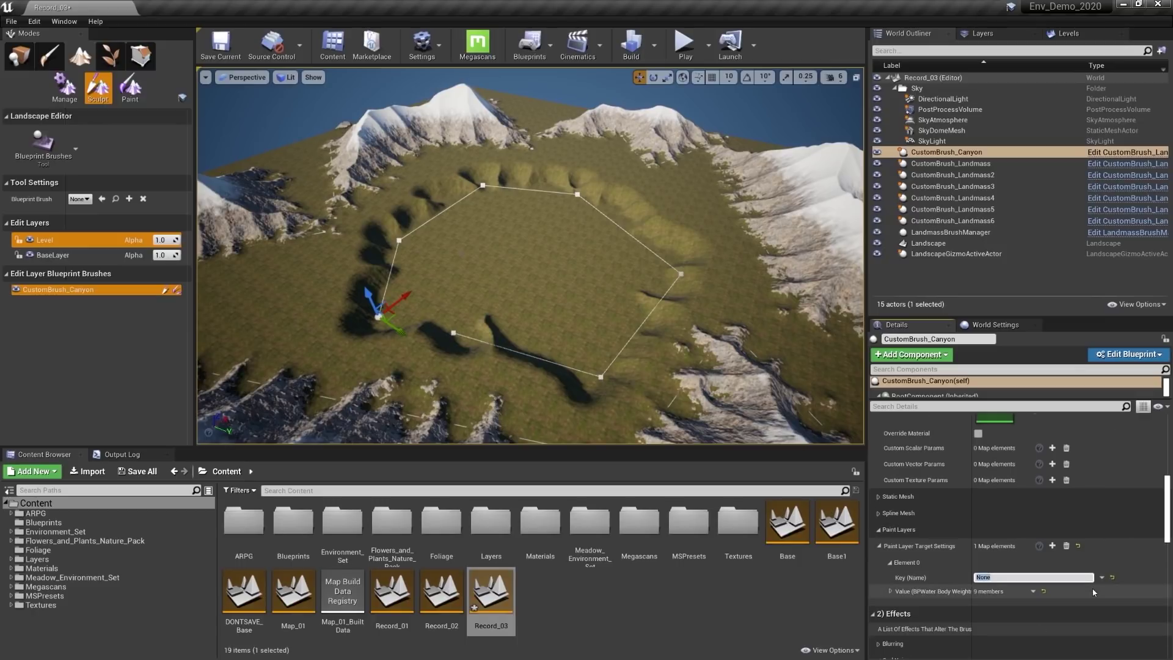
key("Return")
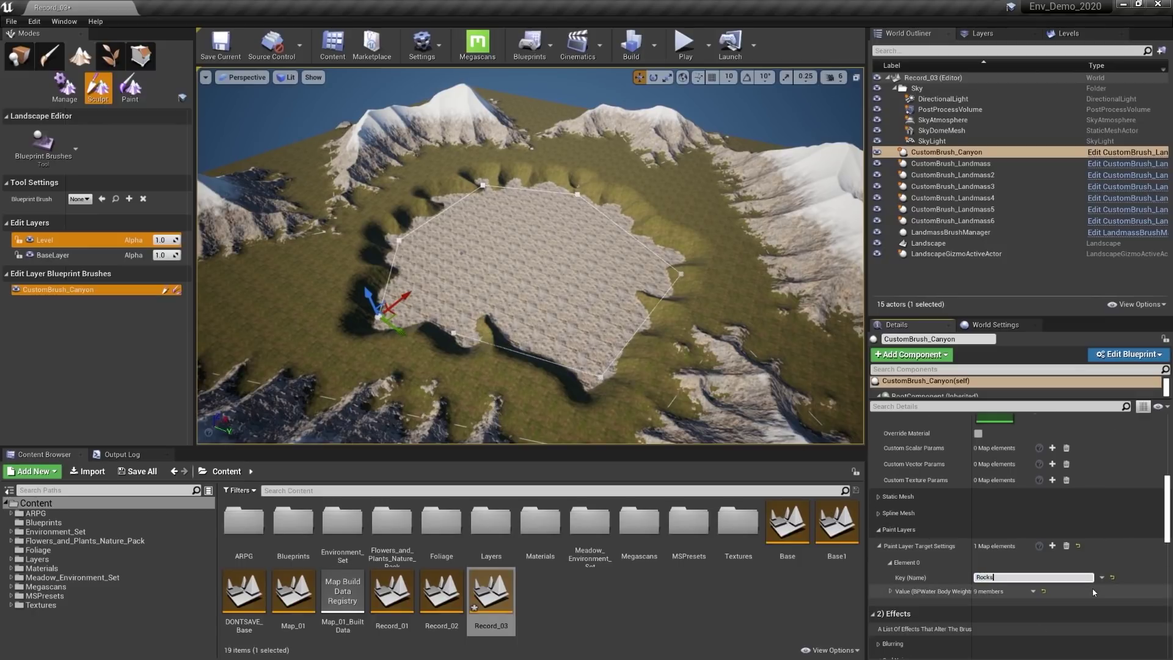
Step: Enable Mask Using Band for the canyon's Rocks layer and set its band thickness to 2000
left_click(890, 591)
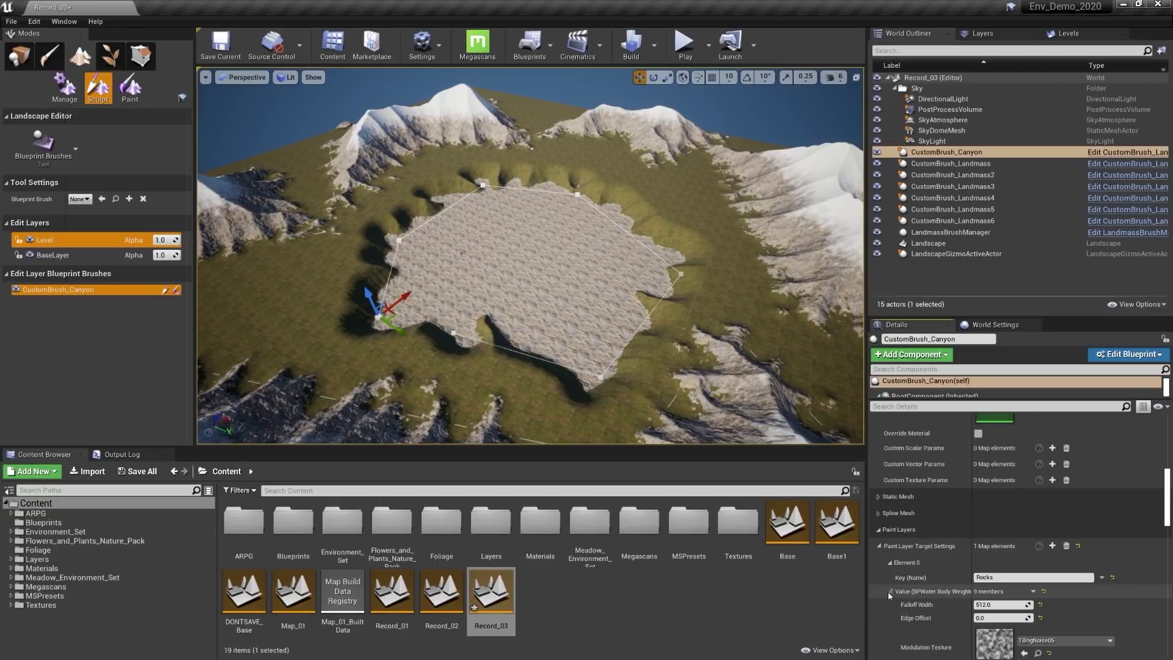
left_click_drag(1167, 507, 1168, 533)
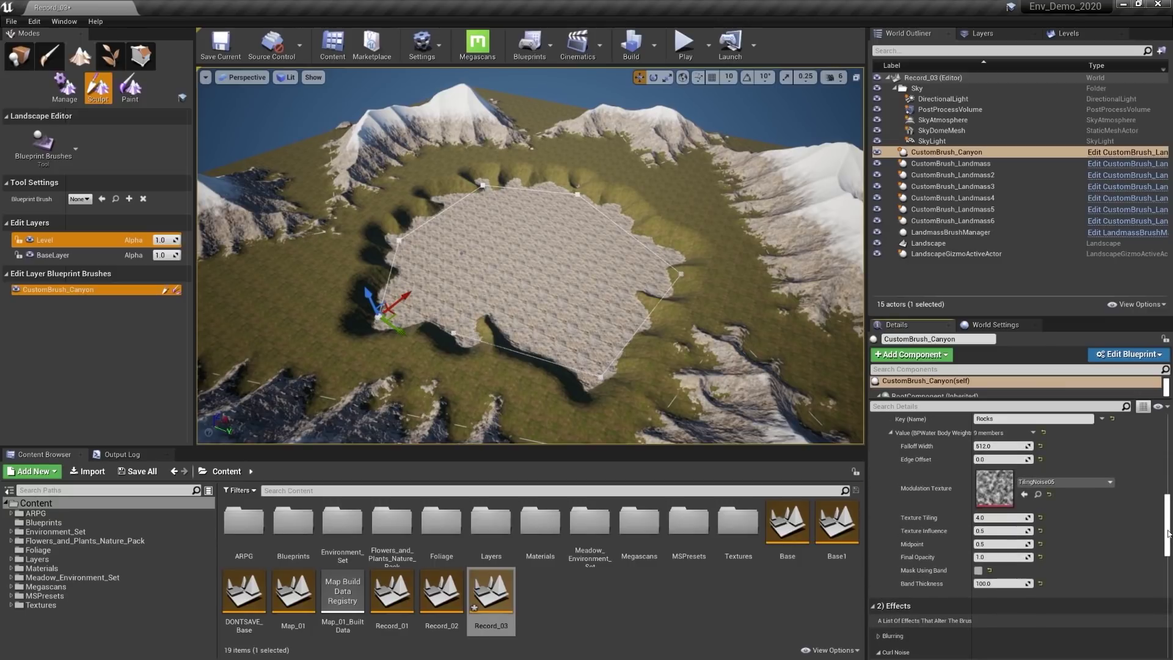
left_click(978, 571)
left_click(994, 584)
type("1")
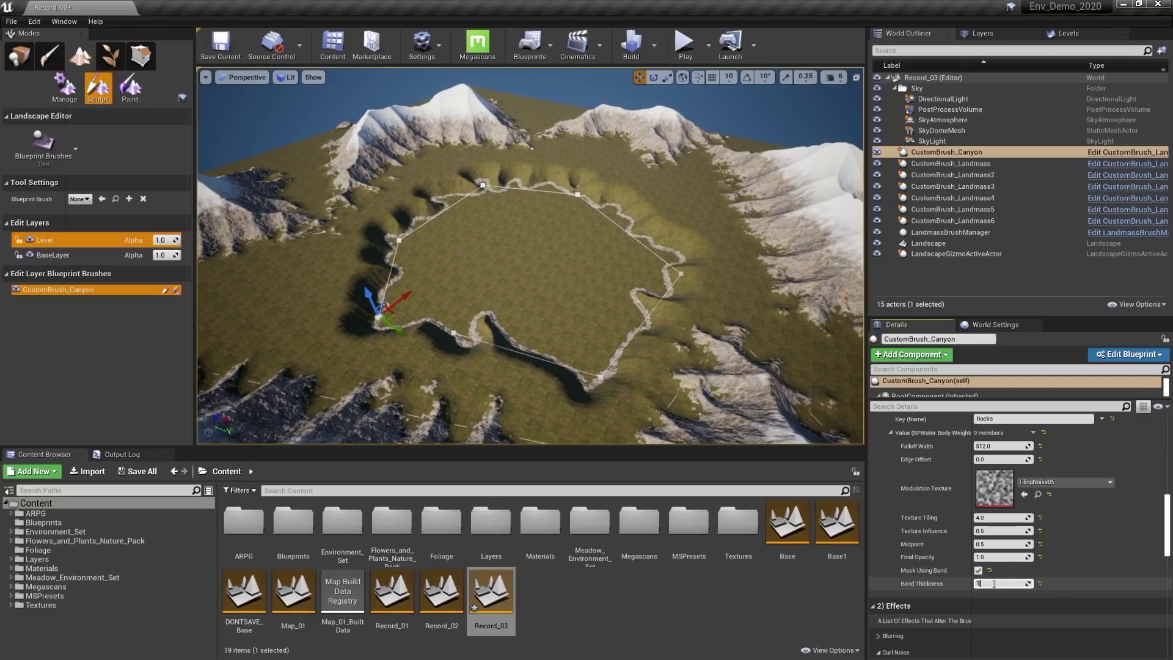
type("500")
key("Return")
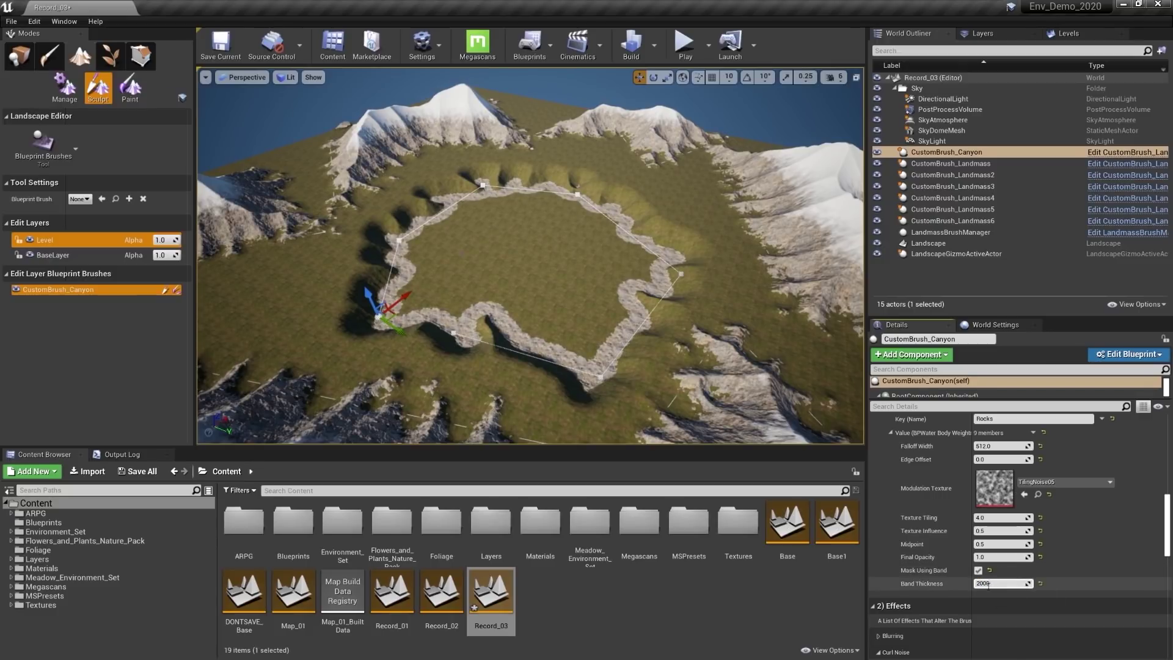
key("Return")
Step: Set the Rocks layer's edge offset to about 2420 and its falloff width to 2000
left_click_drag(1168, 542, 1171, 520)
left_click(987, 574)
key("Return")
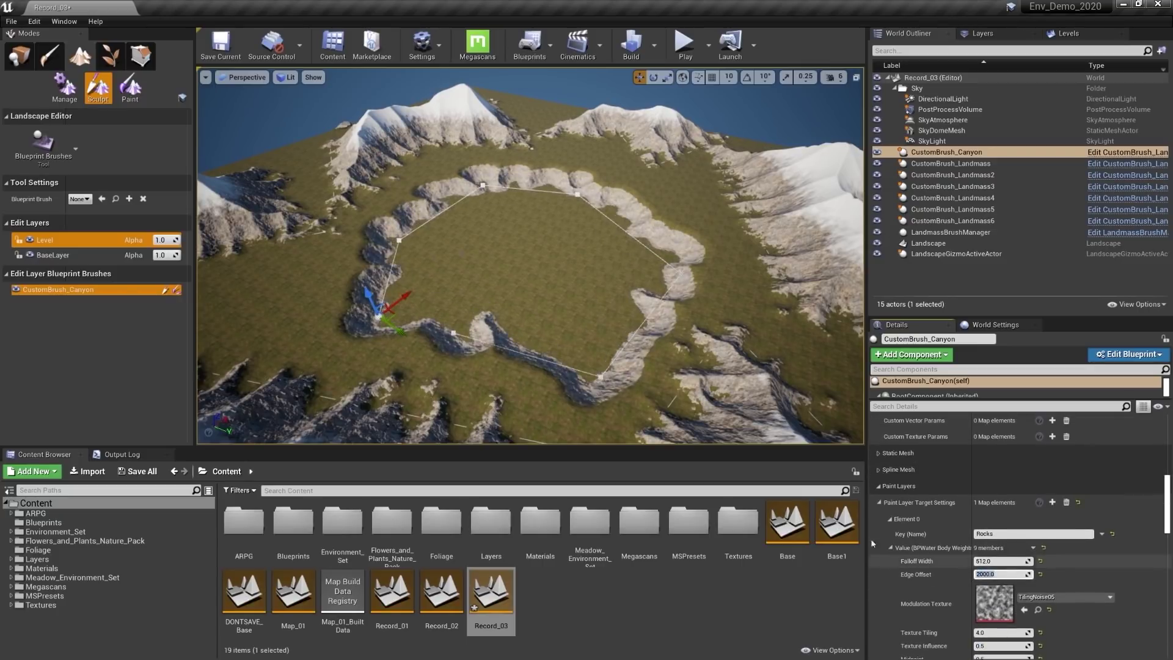
right_click_drag(642, 262, 519, 287)
left_click_drag(990, 575, 1027, 574)
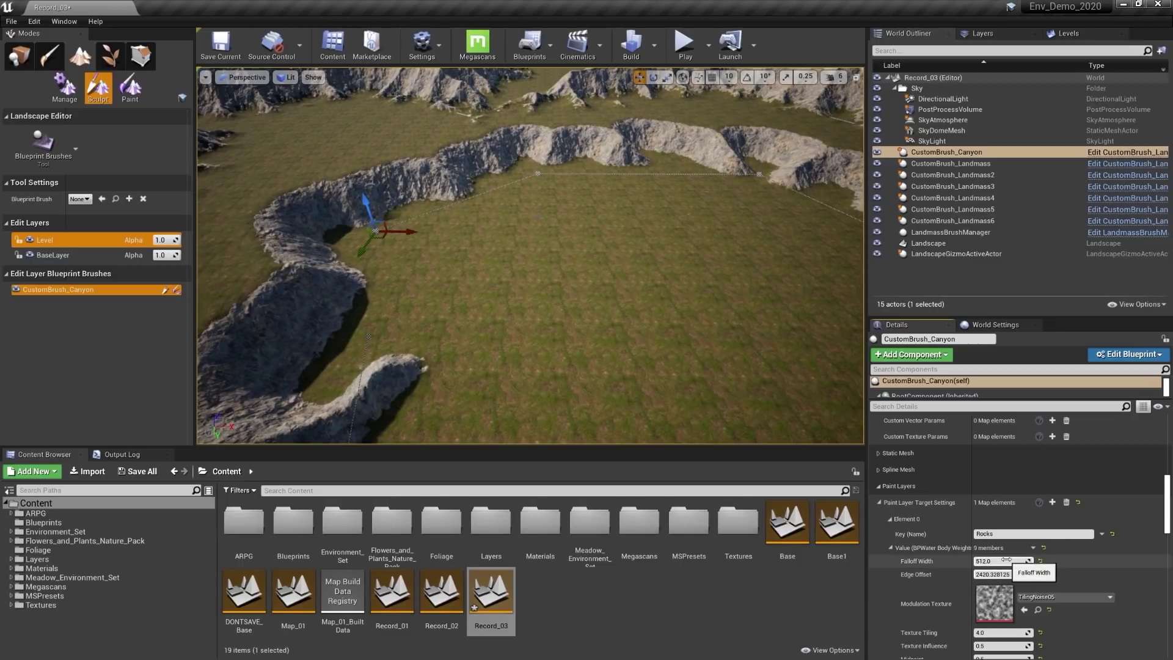
key("Return")
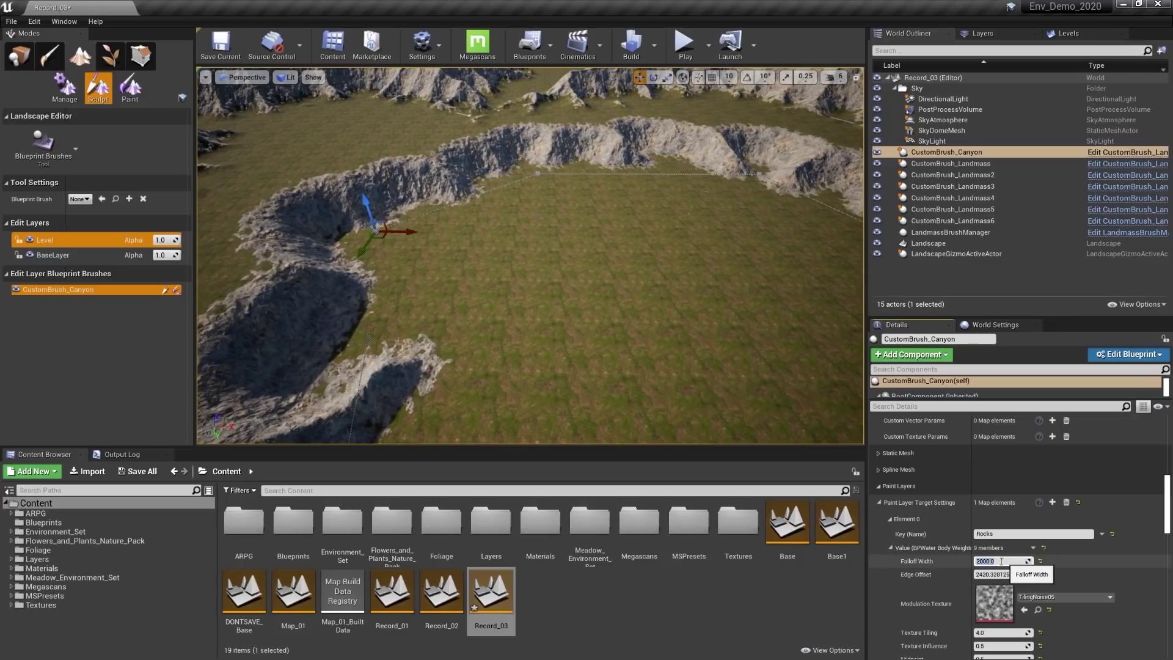
Step: Set the Rocks layer's band thickness to 1000 and reduce its edge offset to about 1939
scroll(1170, 531, "down", 4)
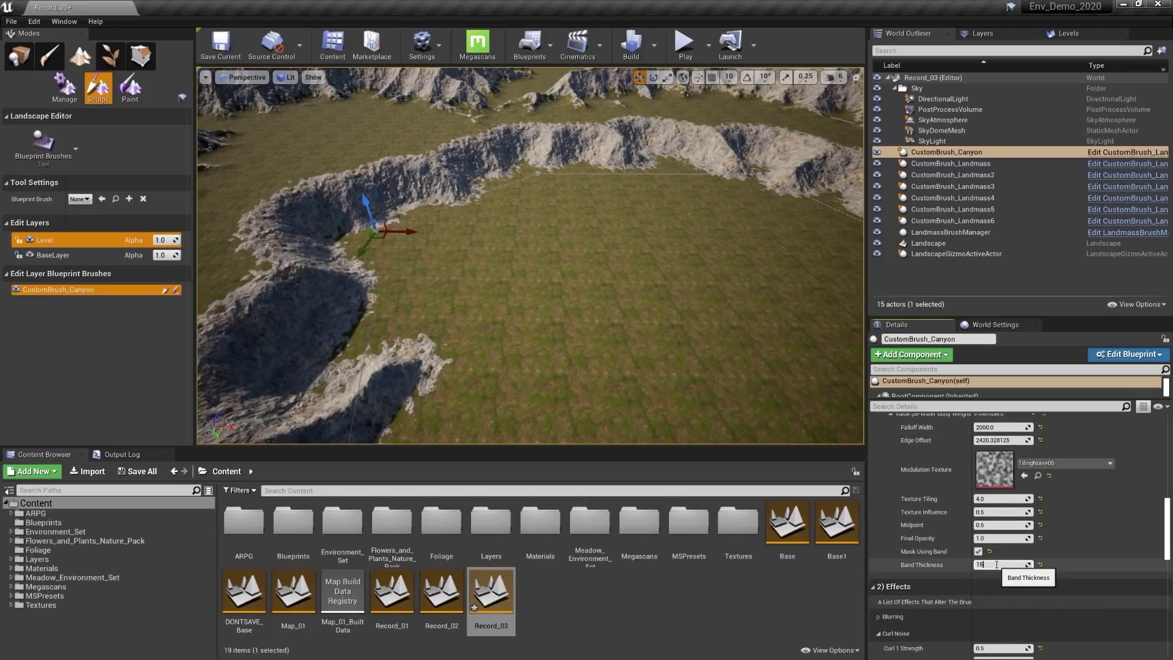
key("Return")
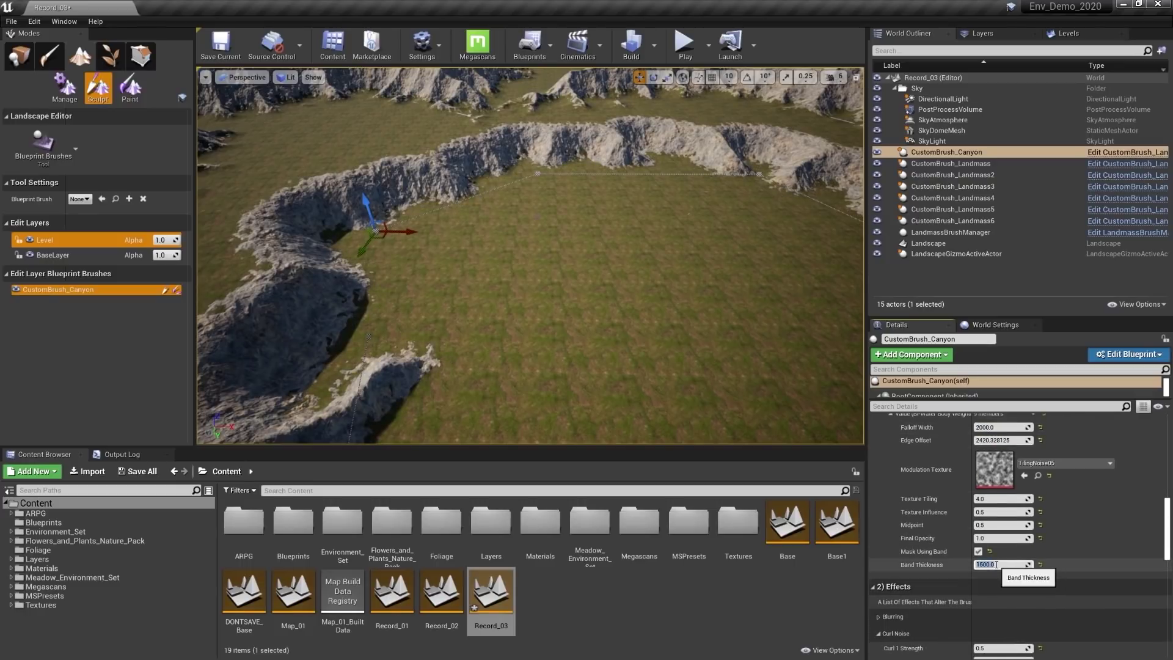
key("Return")
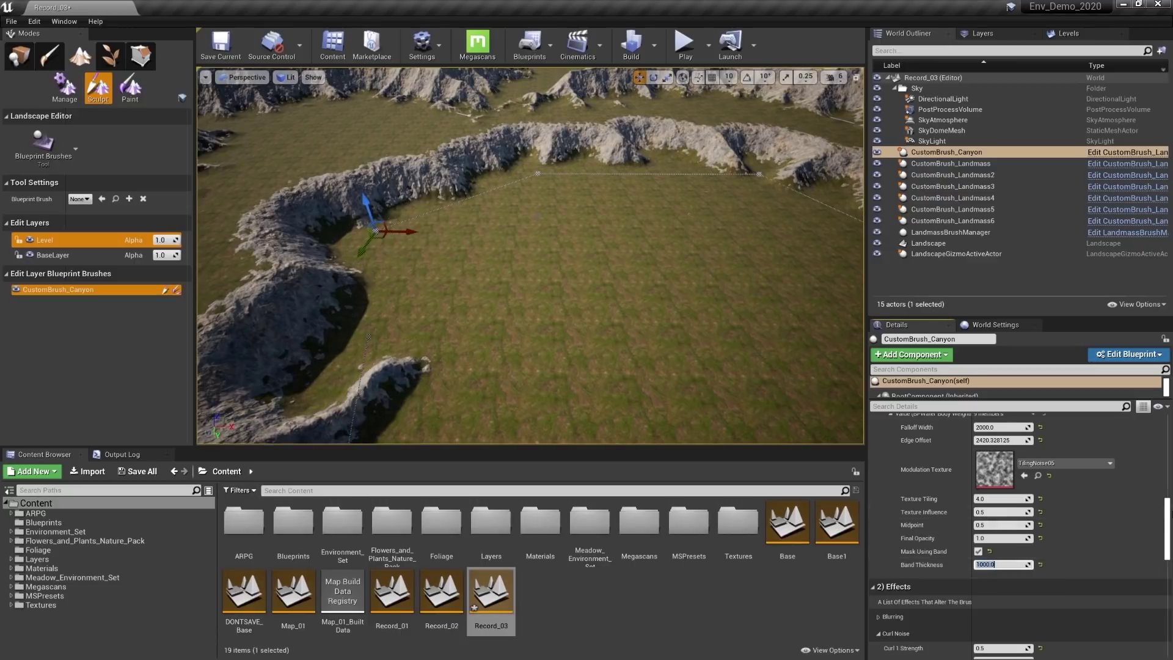
left_click_drag(1008, 440, 1001, 441)
Step: Place another CustomBrush_Landmass on the Level layer inside the canyon and reposition it on the canyon floor
right_click_drag(641, 275, 568, 293)
left_click(79, 198)
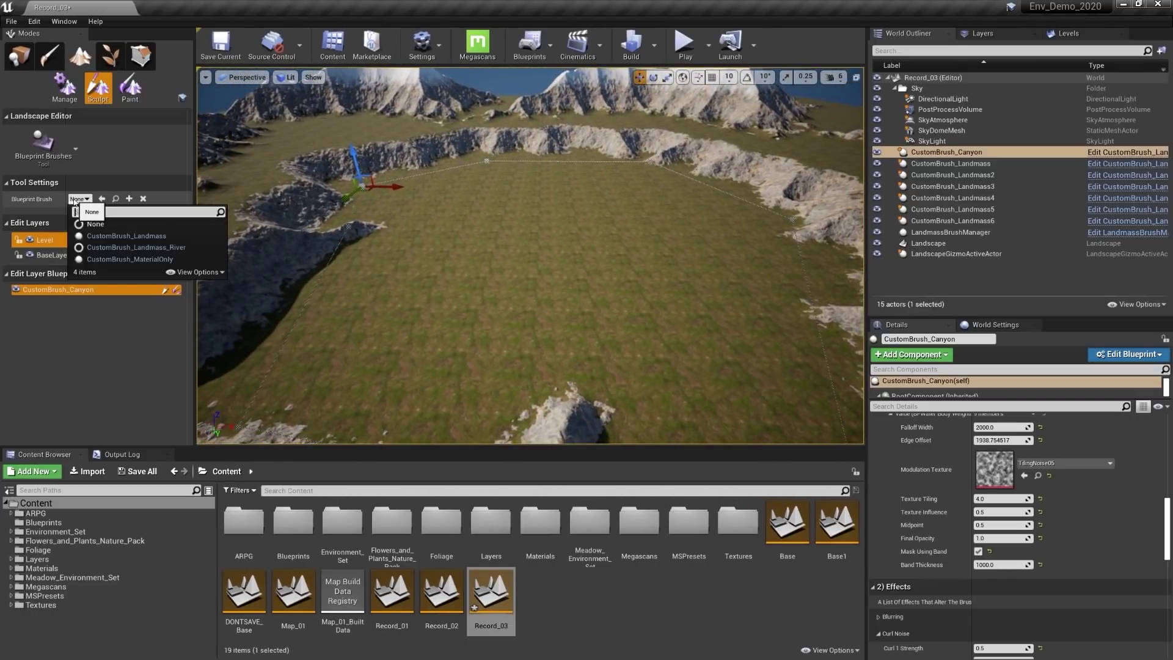
left_click(110, 226)
left_click(513, 267)
mouse_move(521, 274)
left_mouse_down()
mouse_move(498, 254)
mouse_move(502, 240)
left_mouse_up()
Step: Set the new brush's inner smooth threshold to 1000 and increase its outer smooth threshold
scroll(1167, 529, "up", 2)
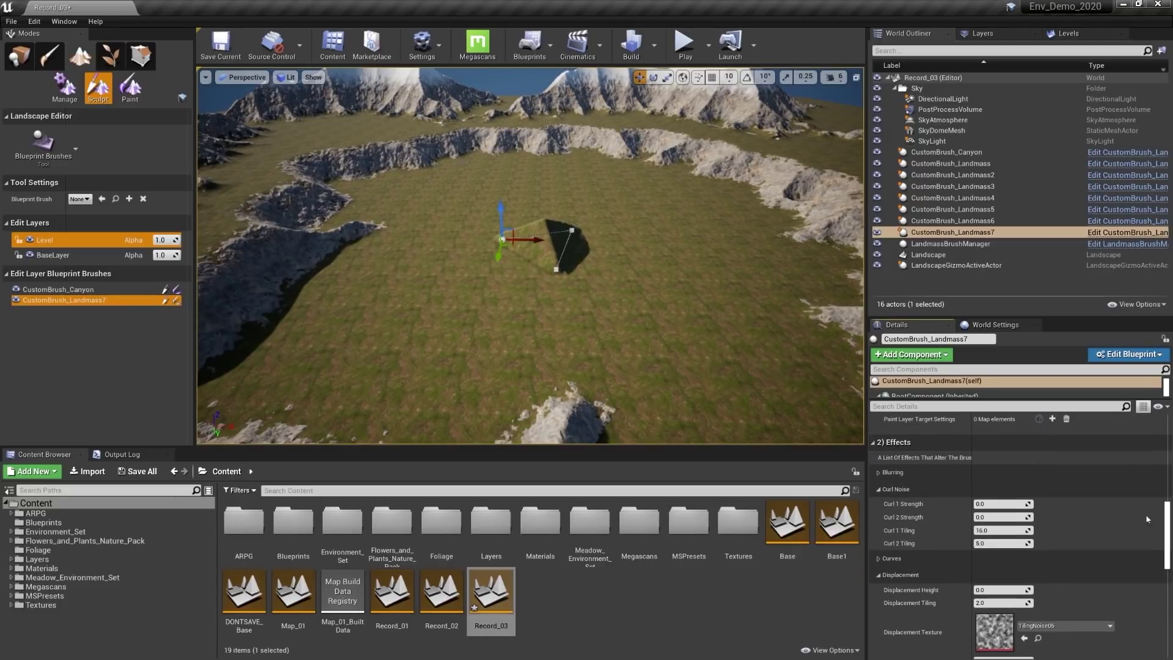
scroll(995, 606, "down", 5)
left_click(996, 605)
type("1000")
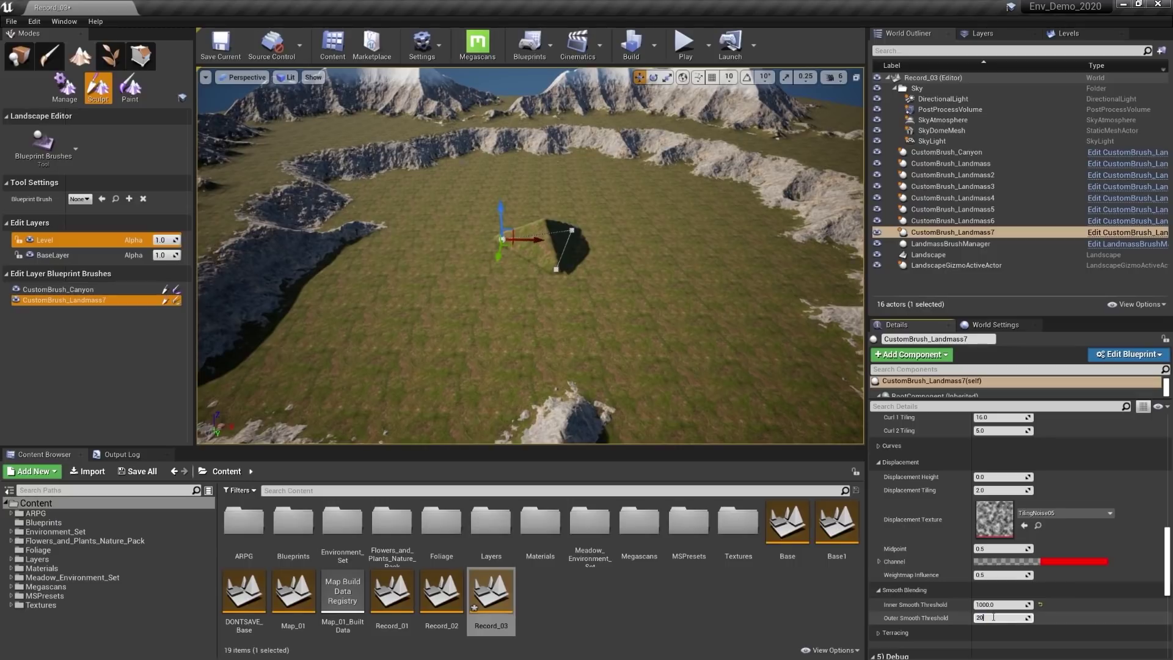
key("Return")
Step: Enable Cap Shape on CustomBrush_Landmass7 and lower the brush into the canyon floor
left_click_drag(1168, 566, 1169, 472)
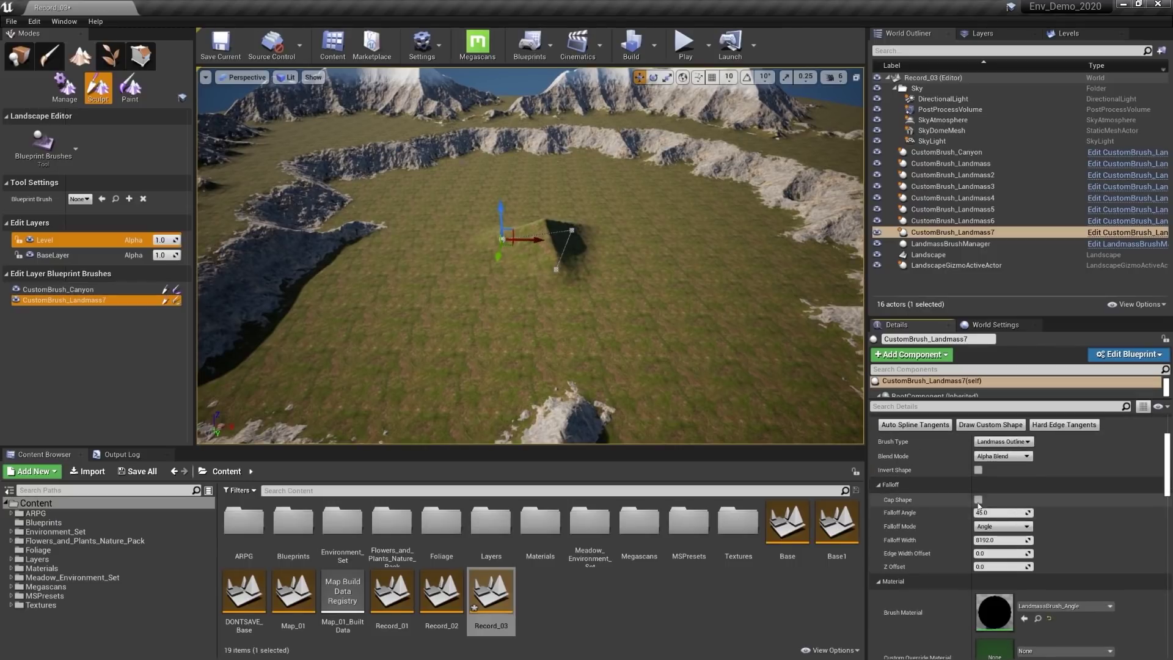
left_click_drag(498, 208, 506, 242)
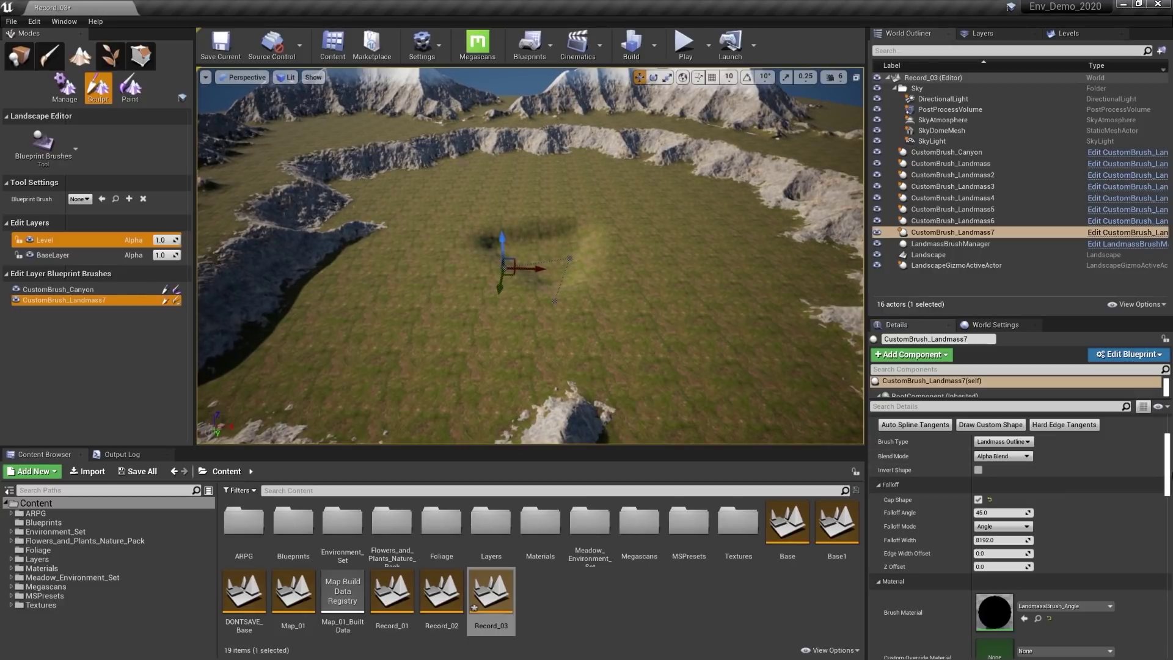
Step: Set CustomBrush_Landmass7's curl noise to a Curl 1 Strength of 0.5 and a Curl 2 Strength of 0.15
left_click_drag(1168, 469, 1168, 530)
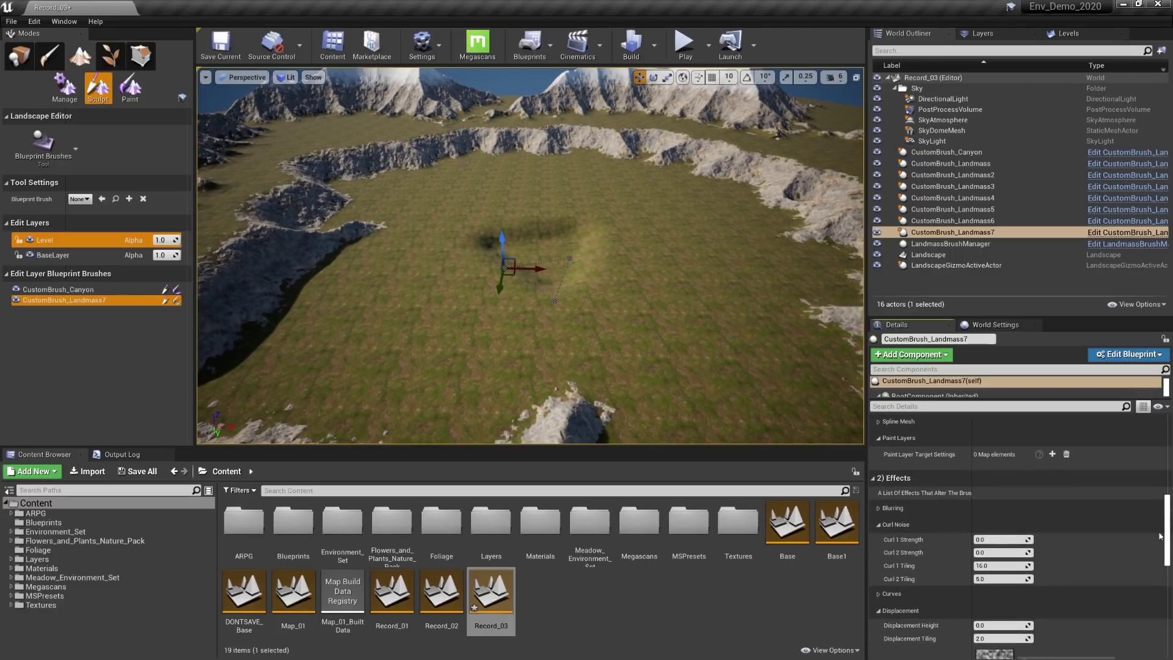
left_click(992, 552)
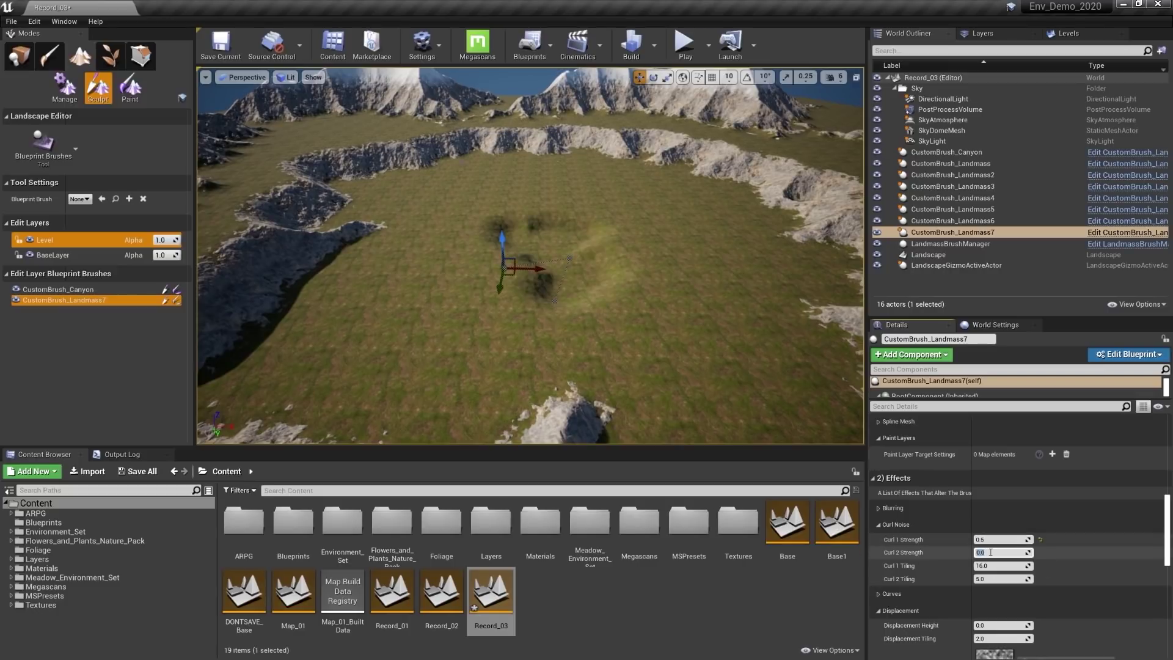
type("0.15")
key("Return")
Step: Scale up CustomBrush_Landmass7 and adjust its position and height on the canyon floor
key("r")
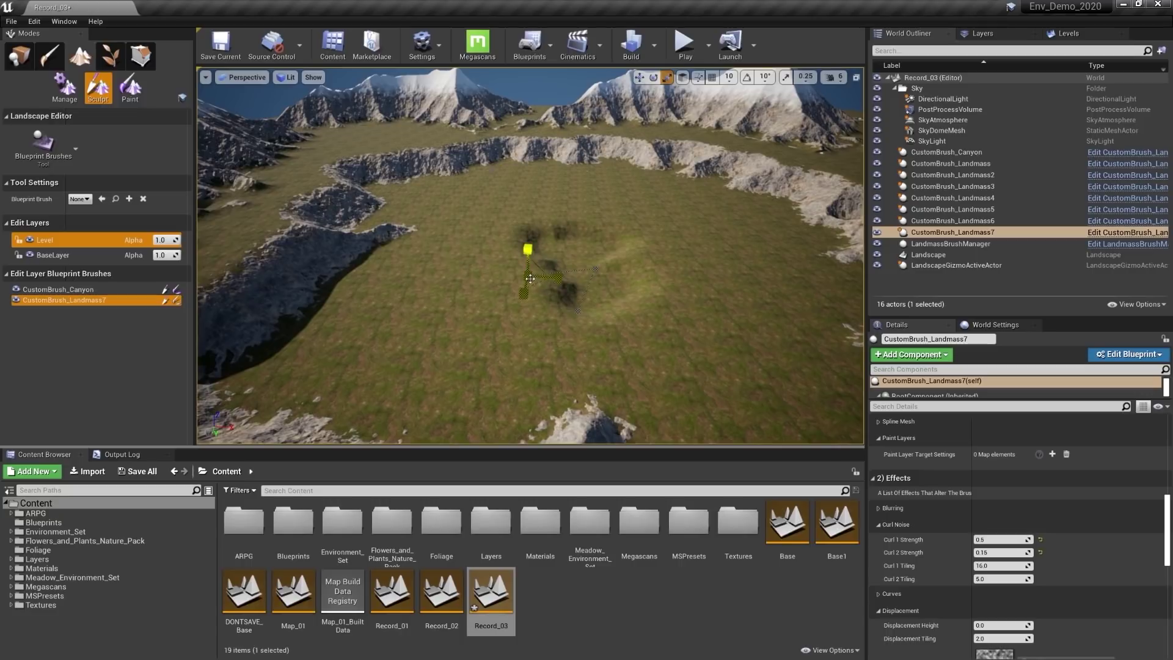
key("w")
scroll(537, 284, "up", 2)
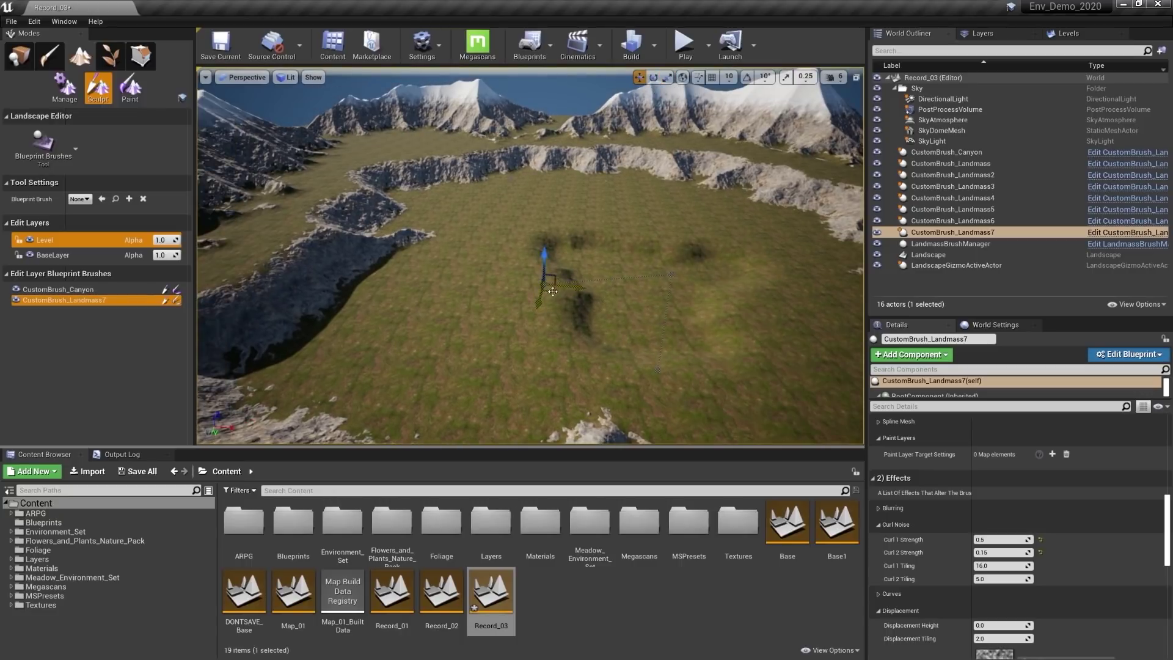
left_click_drag(553, 291, 526, 271)
right_click_drag(527, 271, 378, 244)
mouse_move(672, 269)
right_mouse_down()
mouse_move(641, 247)
mouse_move(651, 281)
right_mouse_up()
left_click_drag(594, 190, 594, 197)
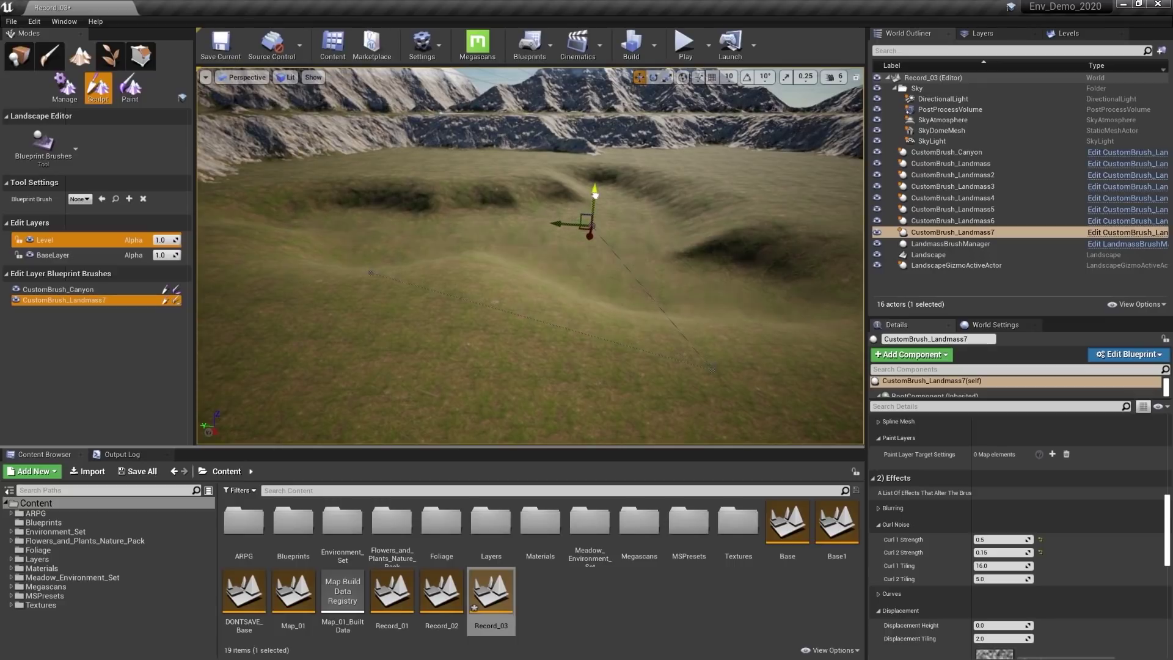
Step: Add a paint layer target setting named Mud to CustomBrush_Landmass7
right_click_drag(582, 258, 709, 301)
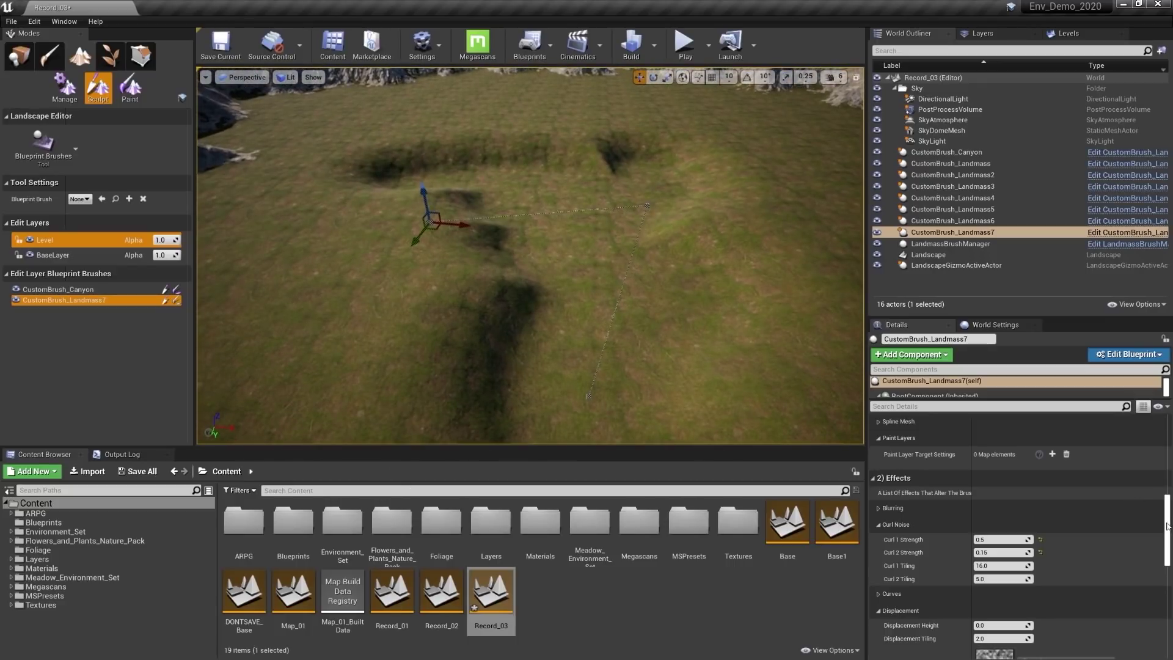
scroll(1131, 519, "up", 1)
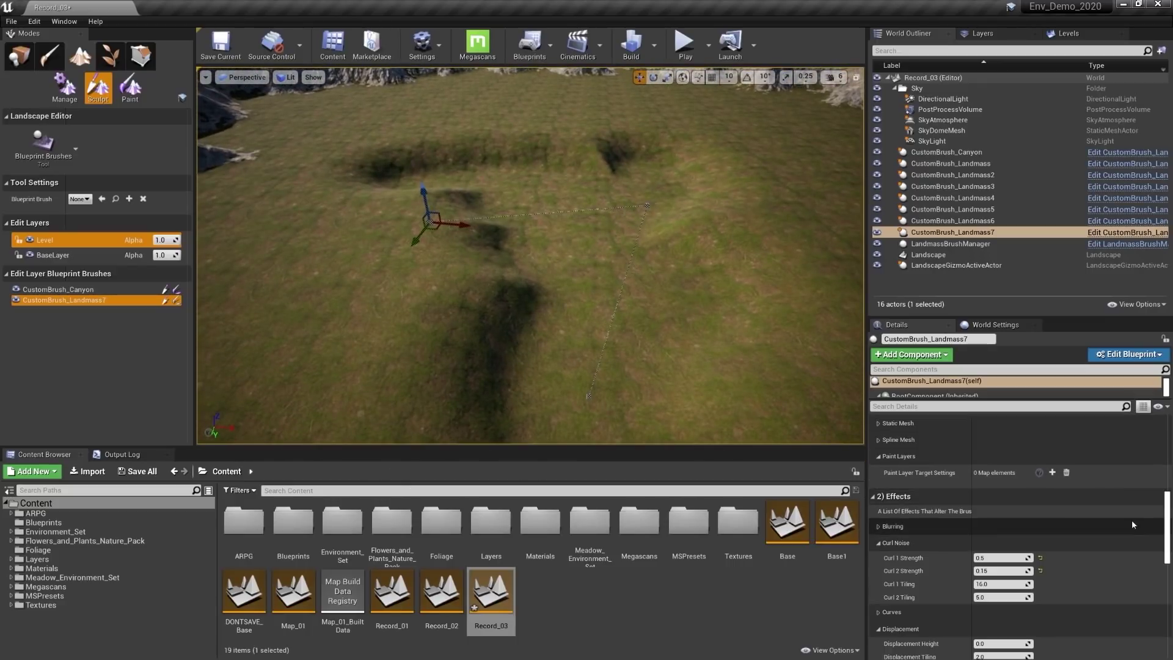
left_click(1052, 472)
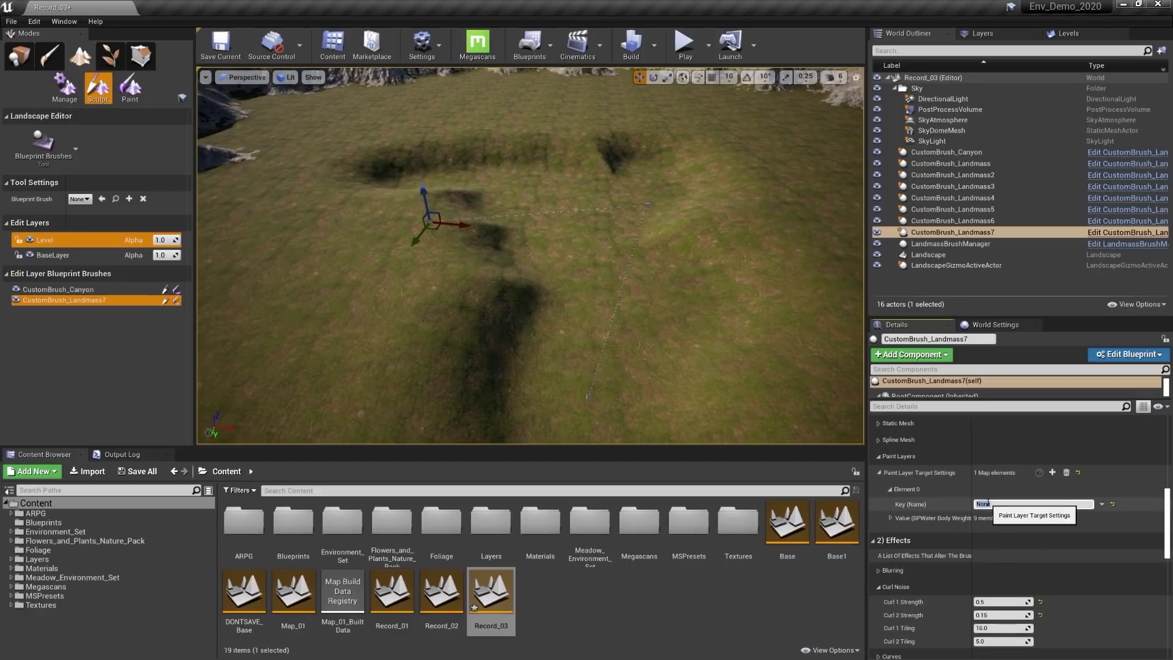
key("Return")
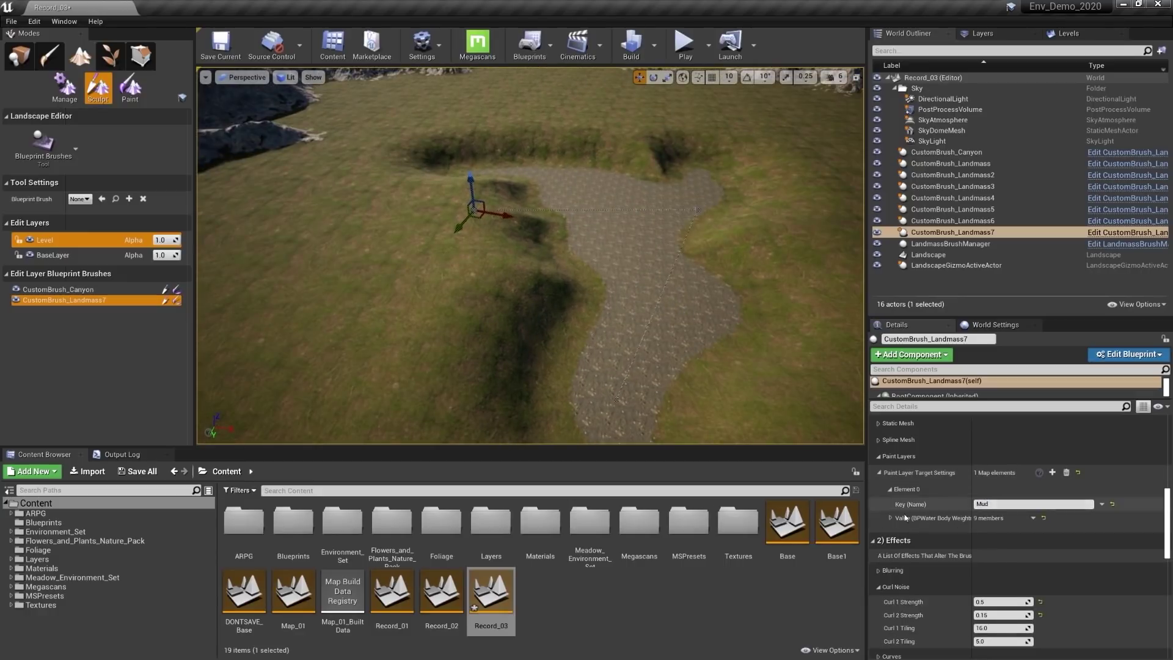
Step: Set the Mud paint layer's falloff width to 2500 and its edge offset to 1500
left_click(890, 518)
left_click(998, 531)
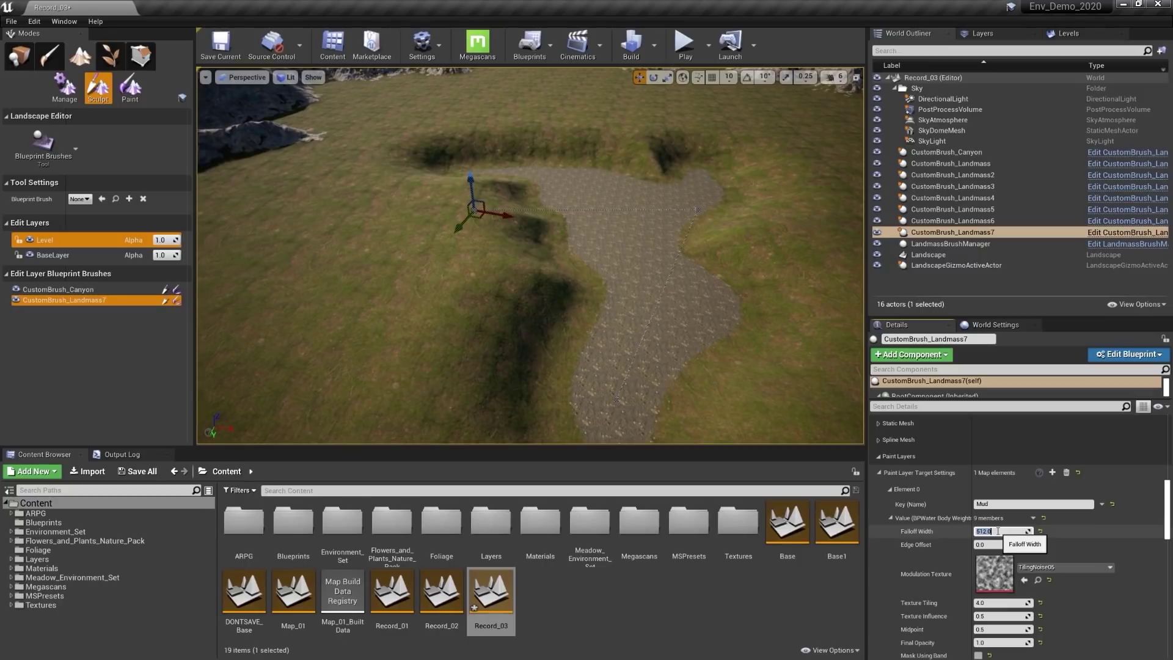
type("2500")
left_click(997, 545)
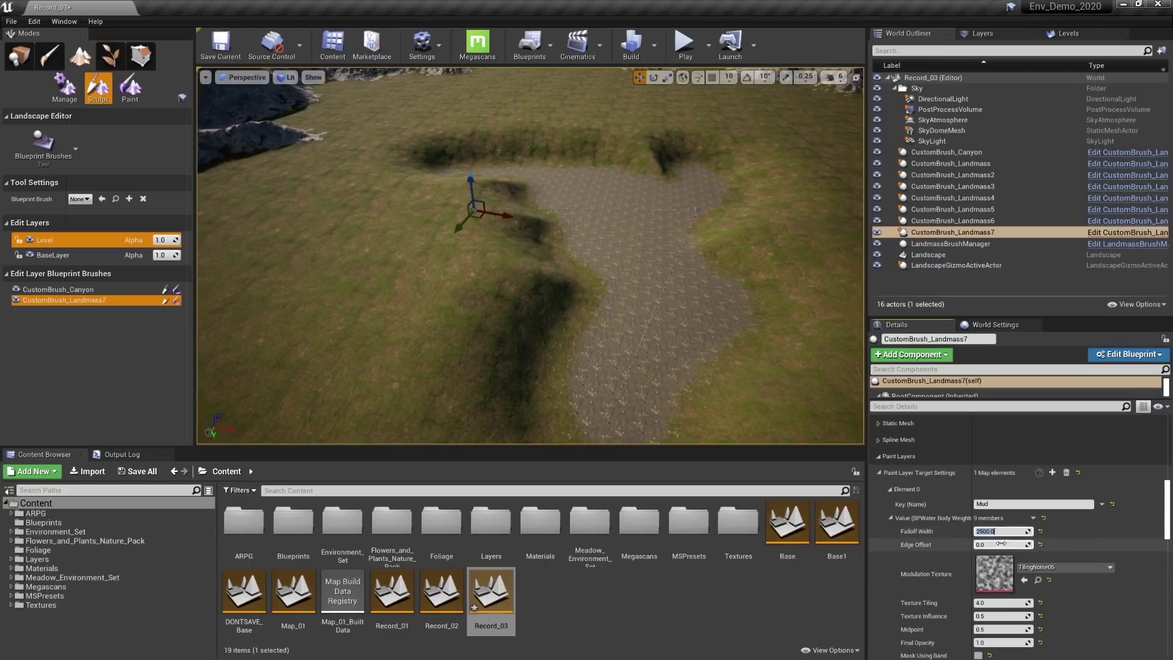
type("1500")
key("Return")
Step: Set the Mud paint layer's texture tiling to 8 and its texture influence to 0.75
right_click_drag(679, 355, 582, 263)
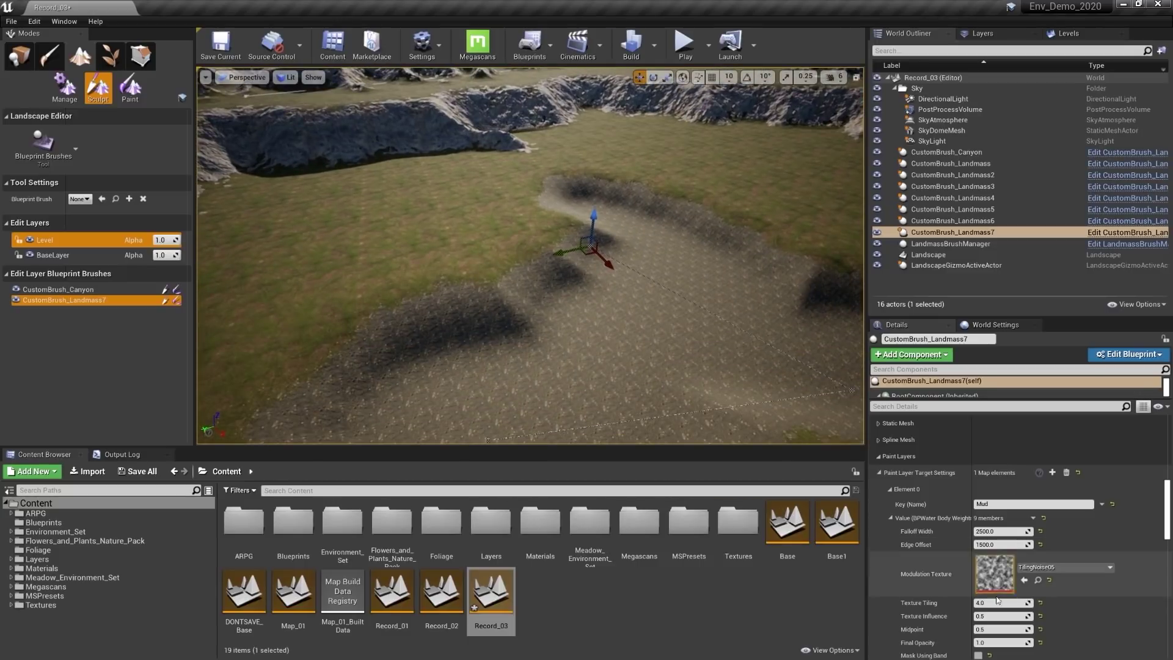
left_click(1004, 617)
key("Return")
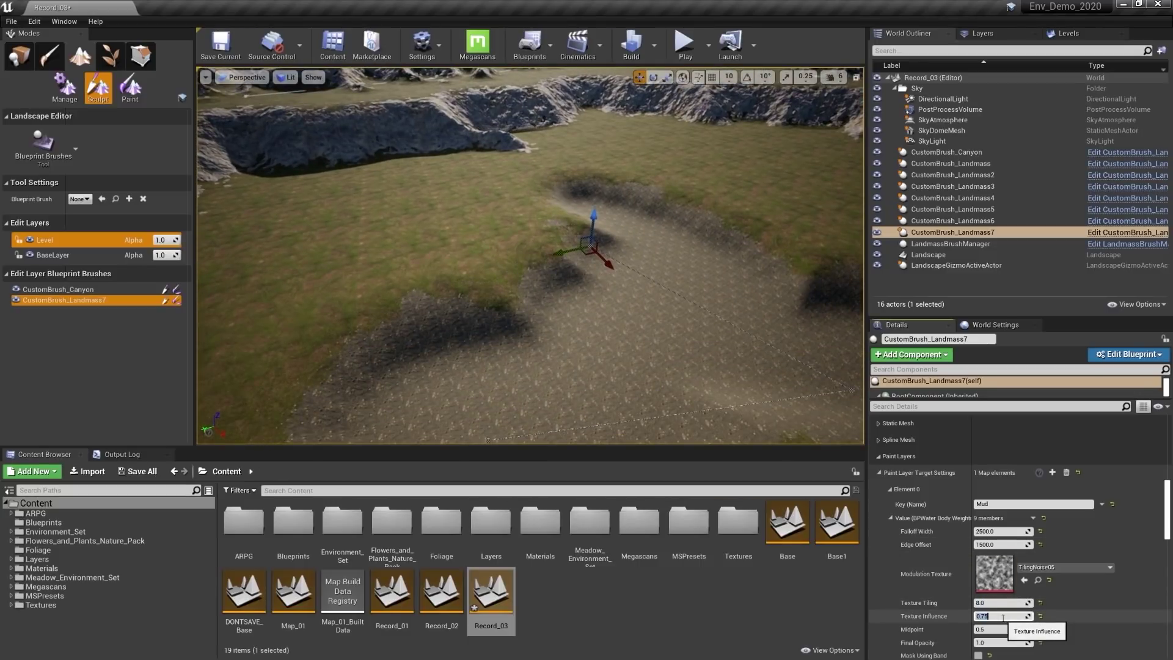
Step: Set the Mud paint layer's falloff width to 3000, texture influence to 1 and edge offset to 2000
left_click(997, 532)
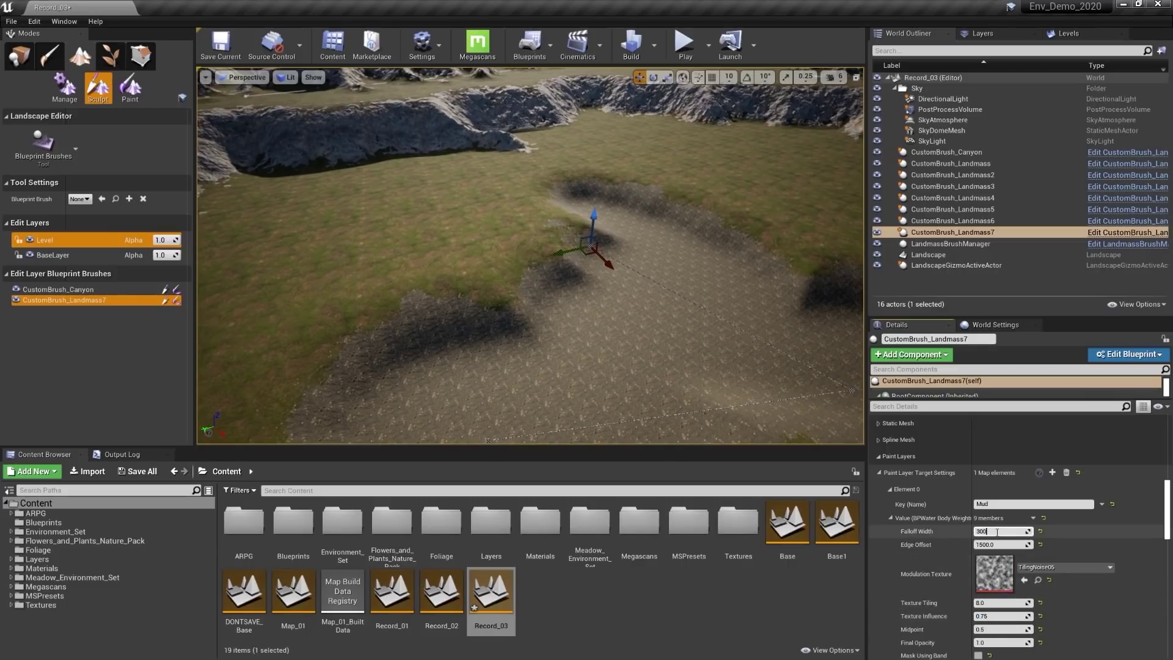
right_click_drag(643, 330, 733, 254)
left_click(999, 604)
type("5")
key("Return")
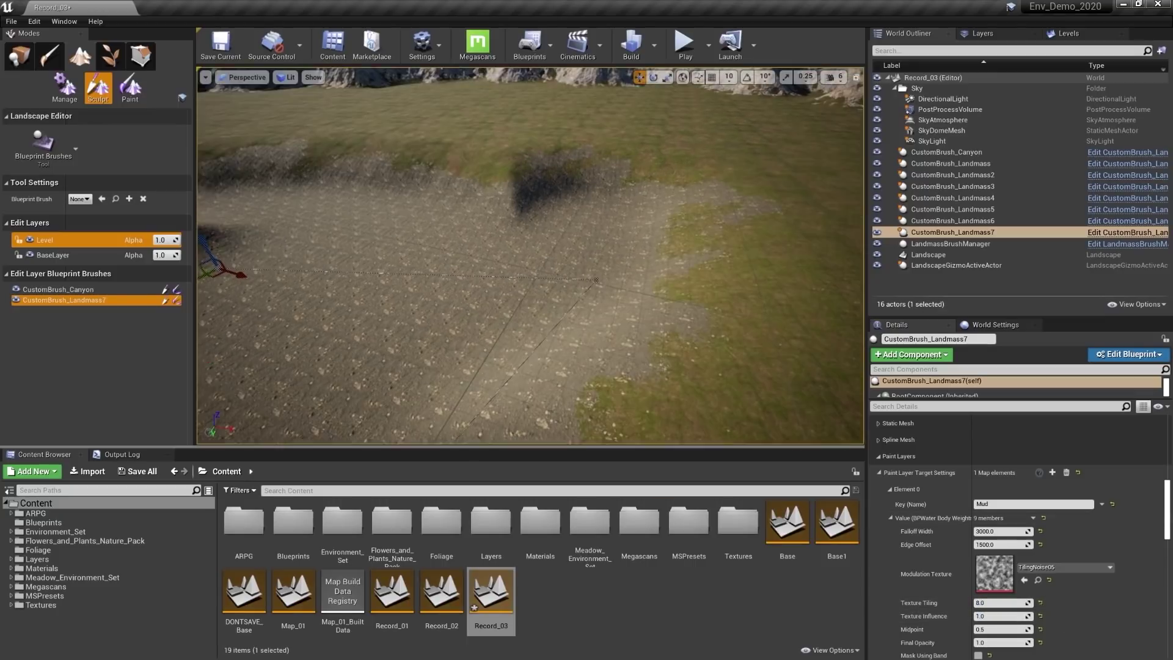
left_click(991, 545)
type("200")
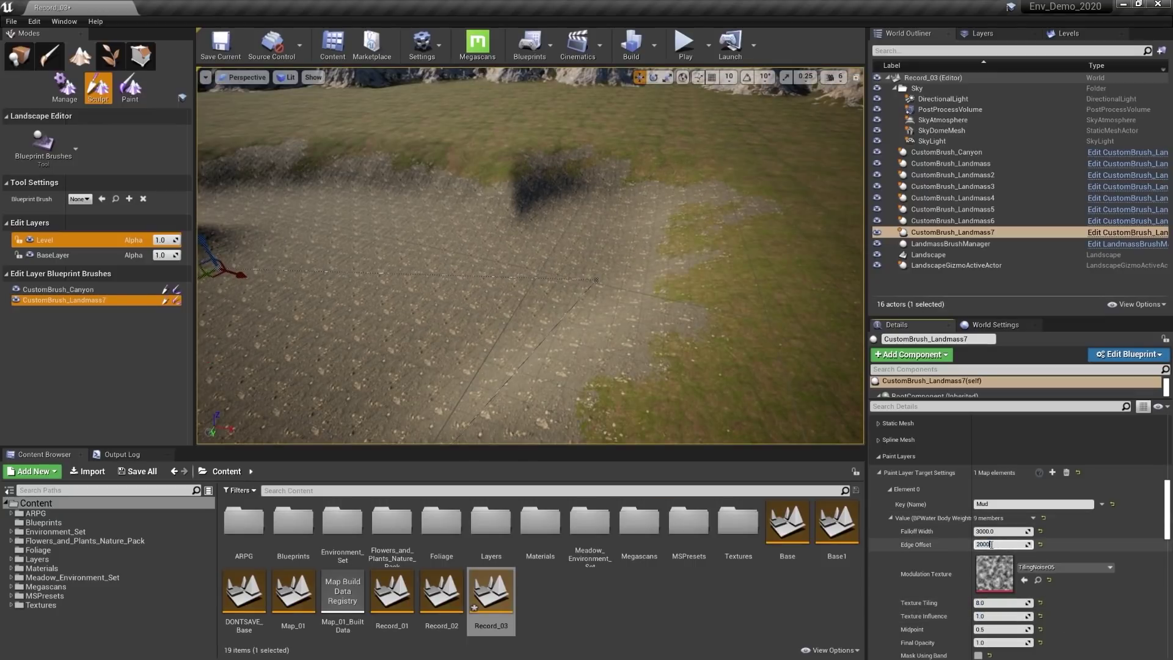
type("0")
key("Return")
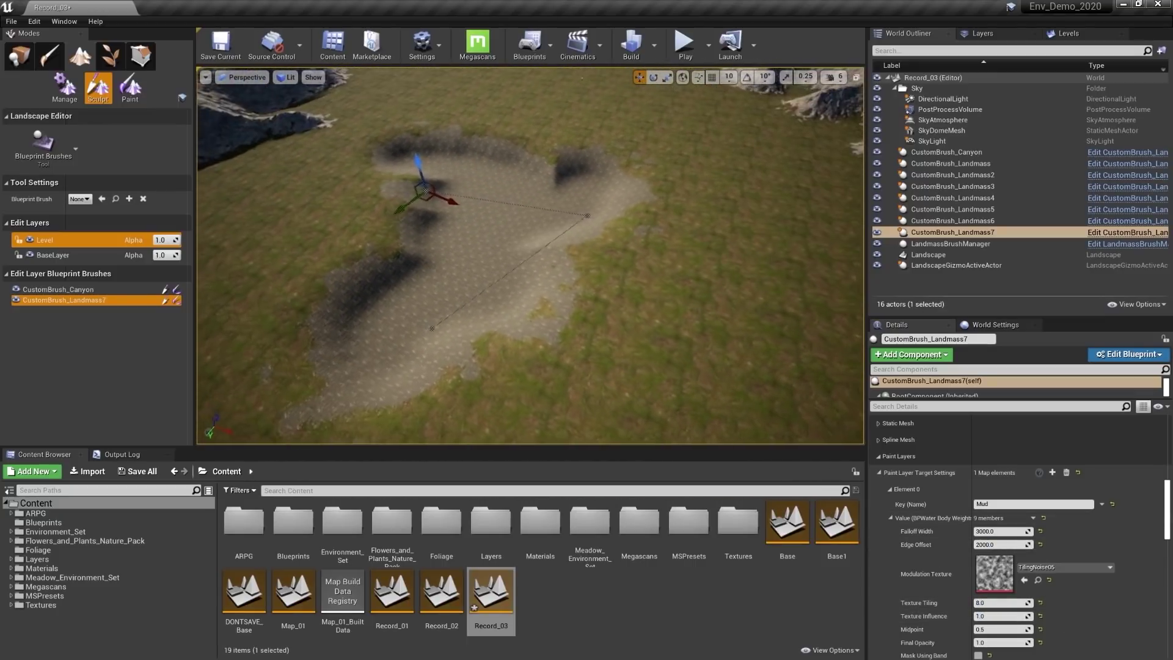
Step: Hide the Level layer to check its contribution to the landscape and show it again
mouse_move(533, 309)
right_mouse_down()
mouse_move(527, 275)
mouse_move(519, 294)
mouse_move(533, 309)
right_mouse_up()
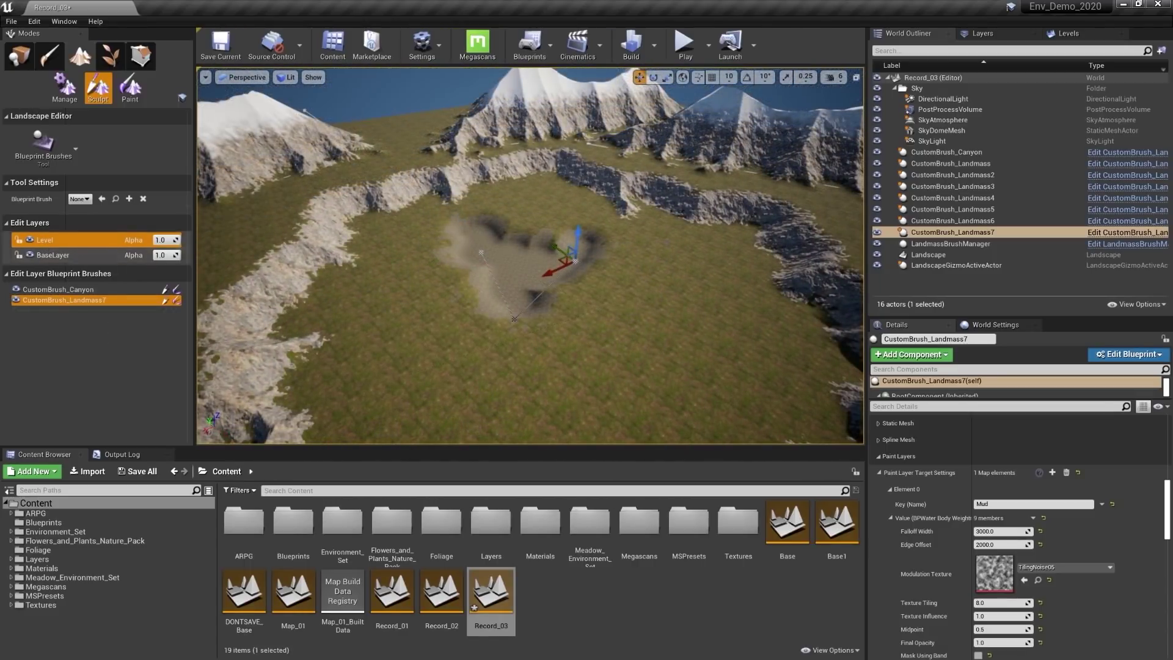
left_click(30, 241)
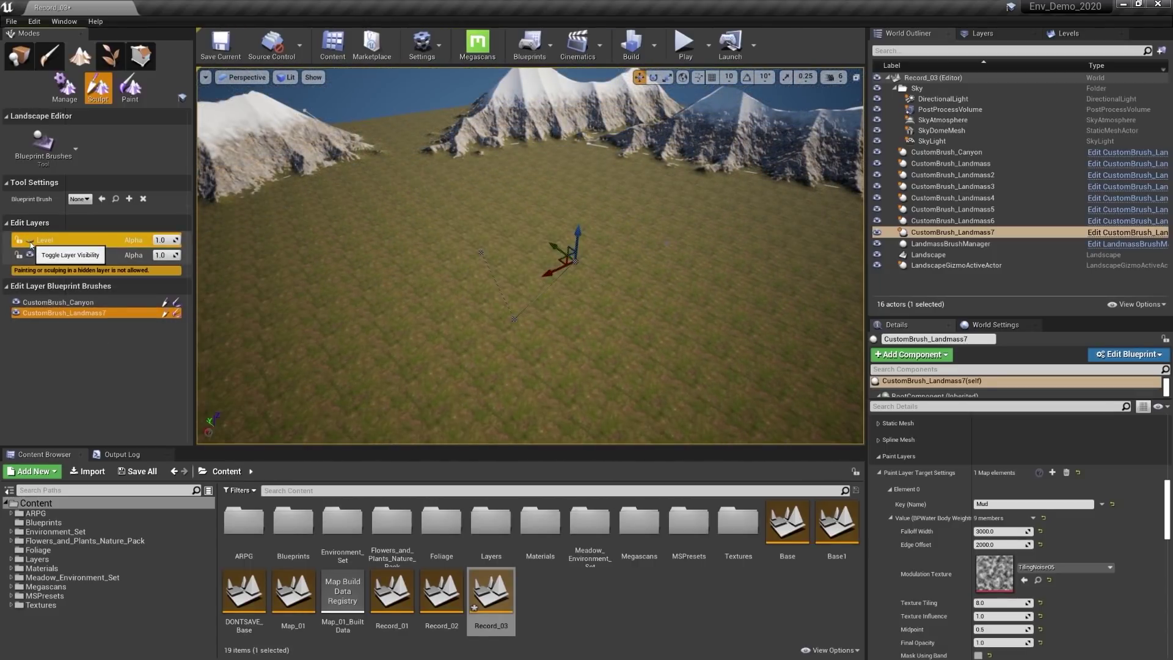
left_click(30, 243)
Step: Try the Level layer beneath BaseLayer while moving CustomBrush_Landmass7 to the foot of the mountains, and return the layer above BaseLayer
left_click_drag(47, 242, 57, 259)
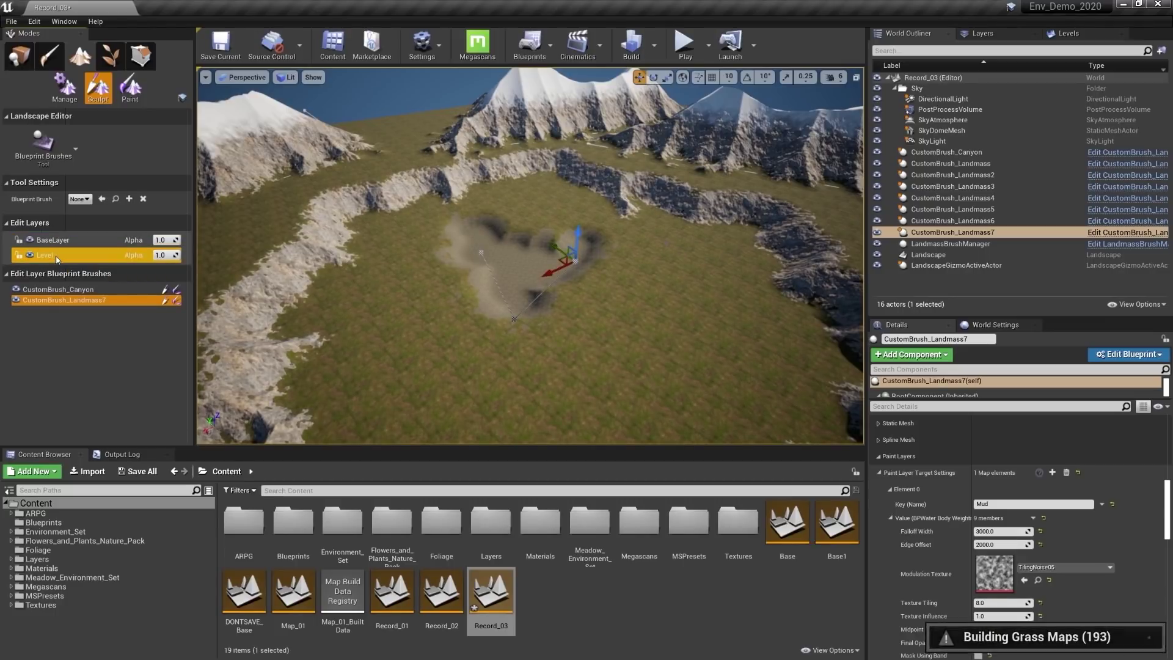
mouse_move(402, 306)
right_mouse_down()
mouse_move(389, 300)
mouse_move(402, 305)
right_mouse_up()
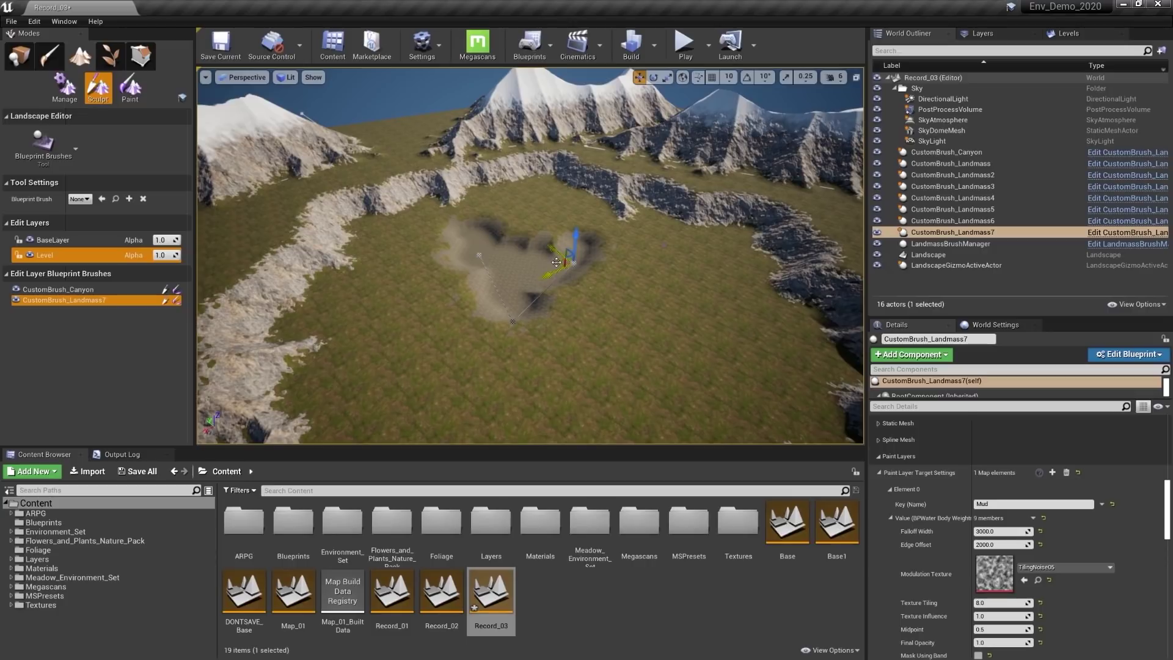
left_click_drag(561, 261, 504, 174)
mouse_move(44, 256)
left_mouse_down()
mouse_move(61, 255)
mouse_move(57, 240)
left_mouse_up()
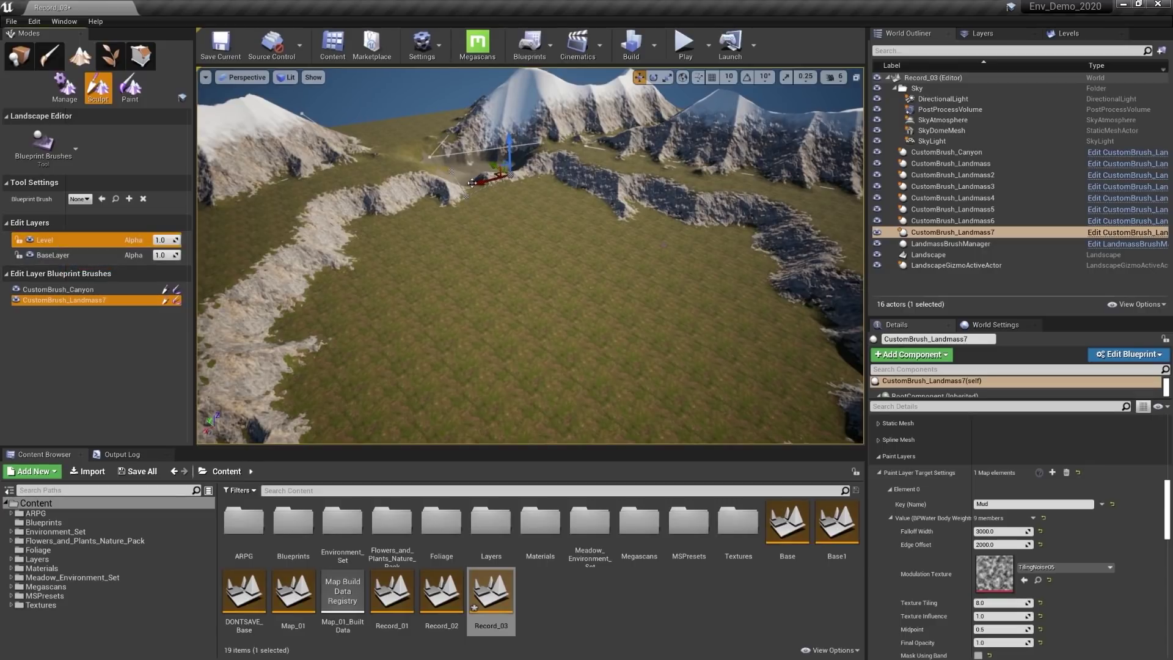
Step: Inspect how CustomBrush_Landmass7 cuts into the mountain foot and move it back onto the canyon floor
key("w")
mouse_move(665, 244)
right_mouse_down()
mouse_move(648, 171)
mouse_move(638, 214)
right_mouse_up()
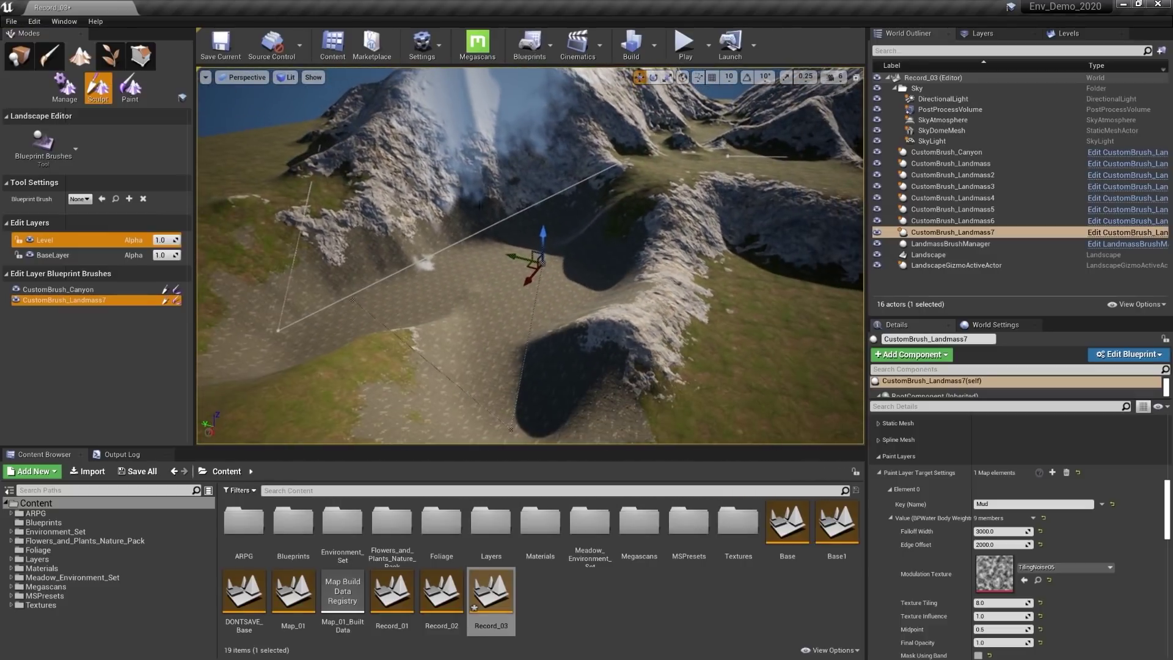
mouse_move(409, 296)
right_mouse_down()
mouse_move(427, 287)
mouse_move(394, 248)
mouse_move(375, 248)
mouse_move(382, 278)
mouse_move(344, 251)
right_mouse_up()
key("s")
mouse_move(337, 182)
left_mouse_down()
mouse_move(306, 257)
mouse_move(521, 304)
left_mouse_up()
mouse_move(518, 307)
right_mouse_down()
mouse_move(510, 321)
mouse_move(379, 275)
right_mouse_up()
key("w")
key("d")
mouse_move(649, 342)
right_mouse_down()
mouse_move(611, 342)
mouse_move(659, 360)
mouse_move(647, 351)
right_mouse_up()
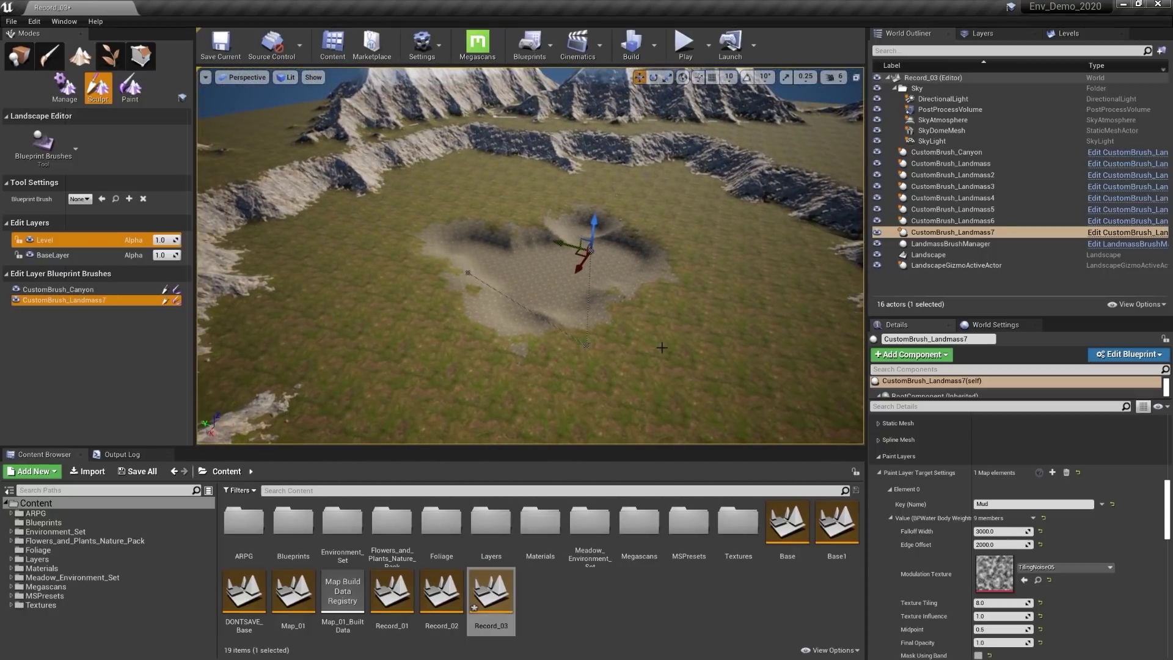
Step: Create a new landscape edit layer above Level and name it Noise
right_click(54, 239)
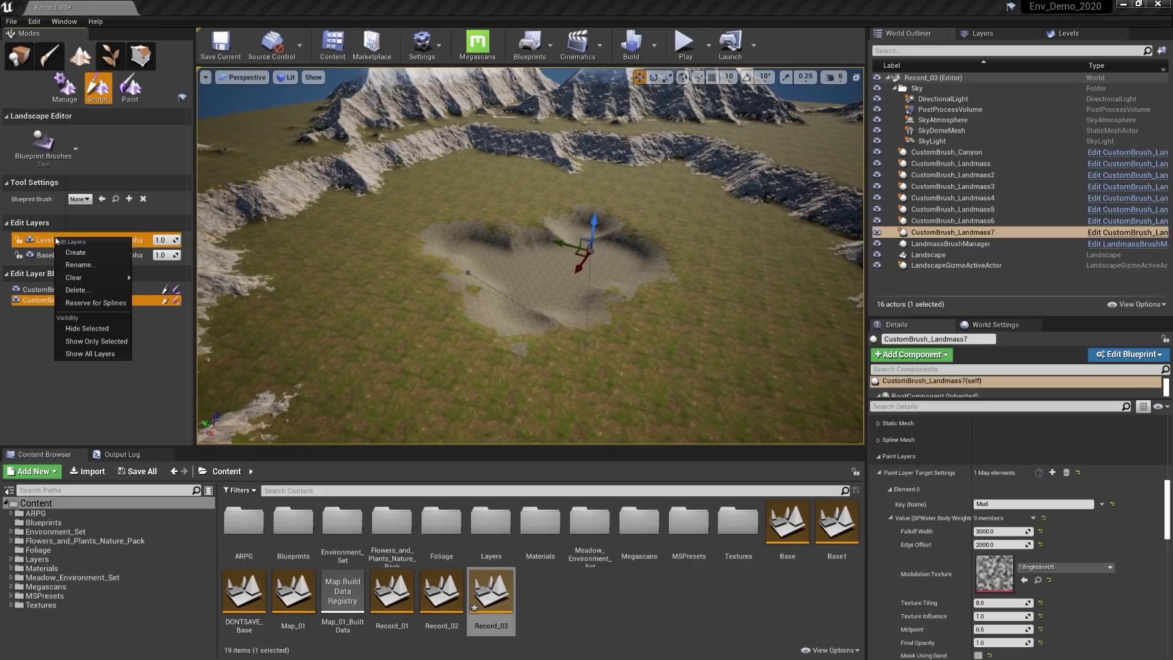
left_click(53, 253)
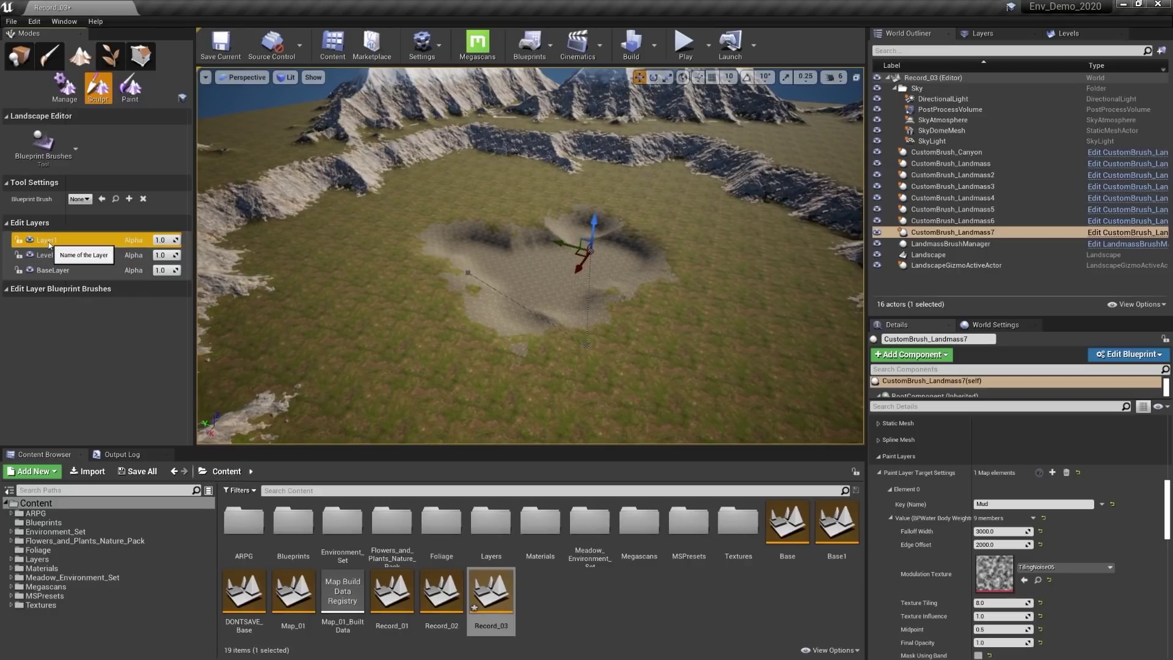
double_click(49, 242)
type("Noise")
key("Return")
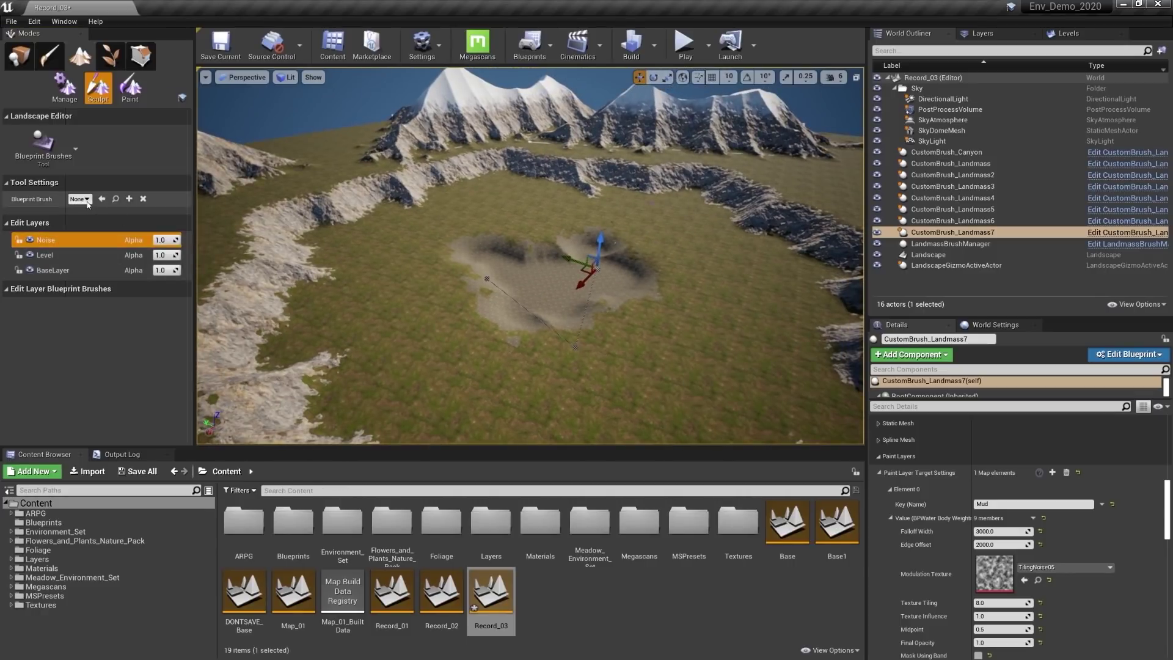
Step: Place a CustomBrush_MaterialOnly blueprint brush on the Noise layer inside the canyon
left_click(87, 202)
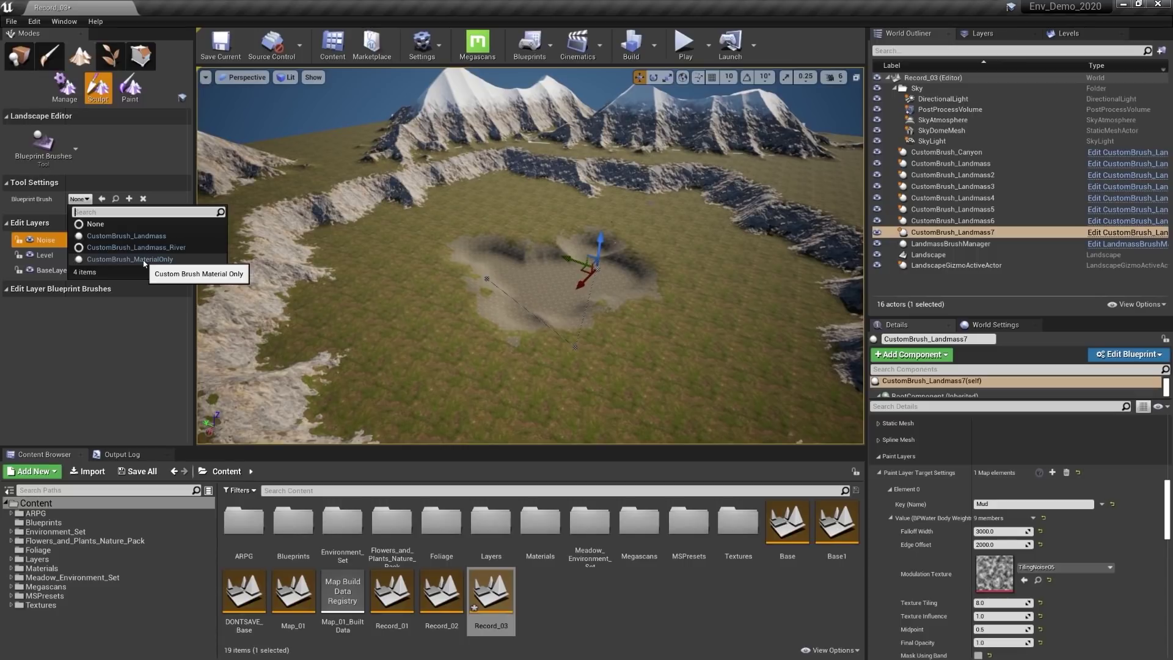
left_click(145, 261)
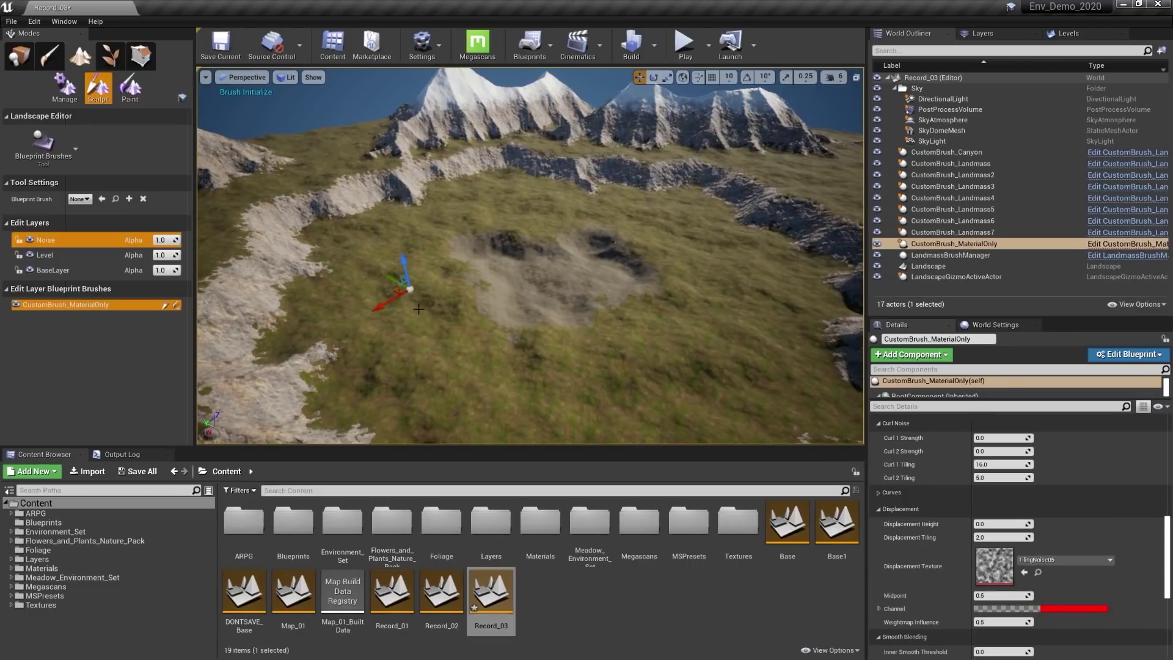
right_click_drag(433, 323, 464, 333)
key("s")
key("w")
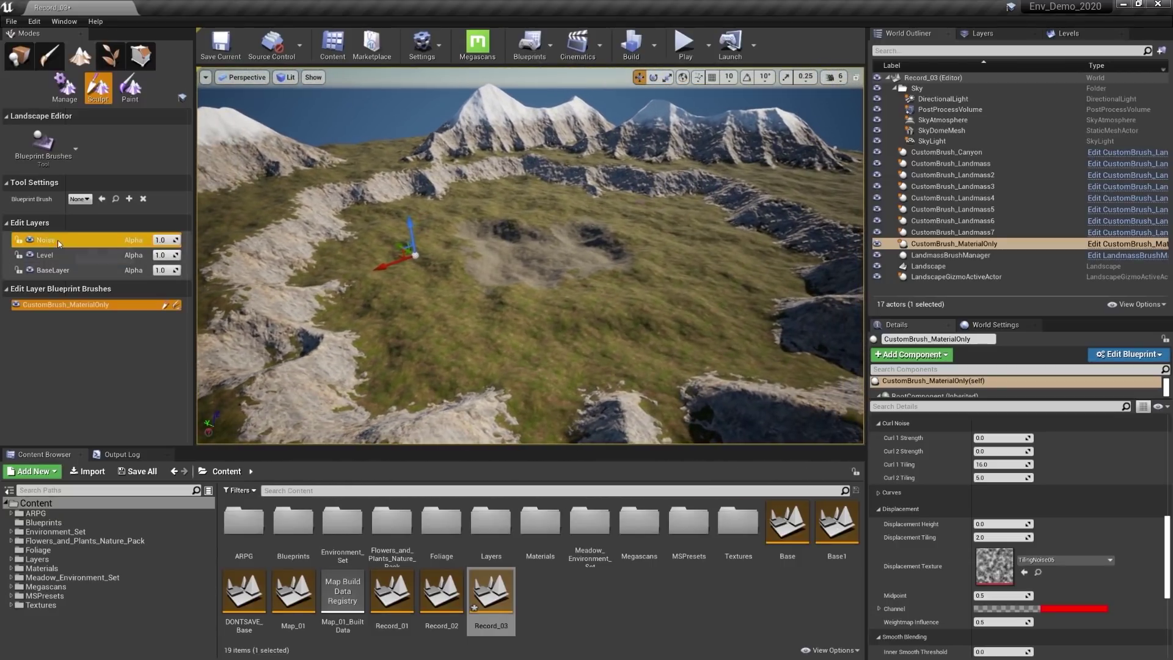
Step: Move the Noise layer below Level to compare its effect on the terrain, and return it above Level
left_click_drag(54, 239, 56, 260)
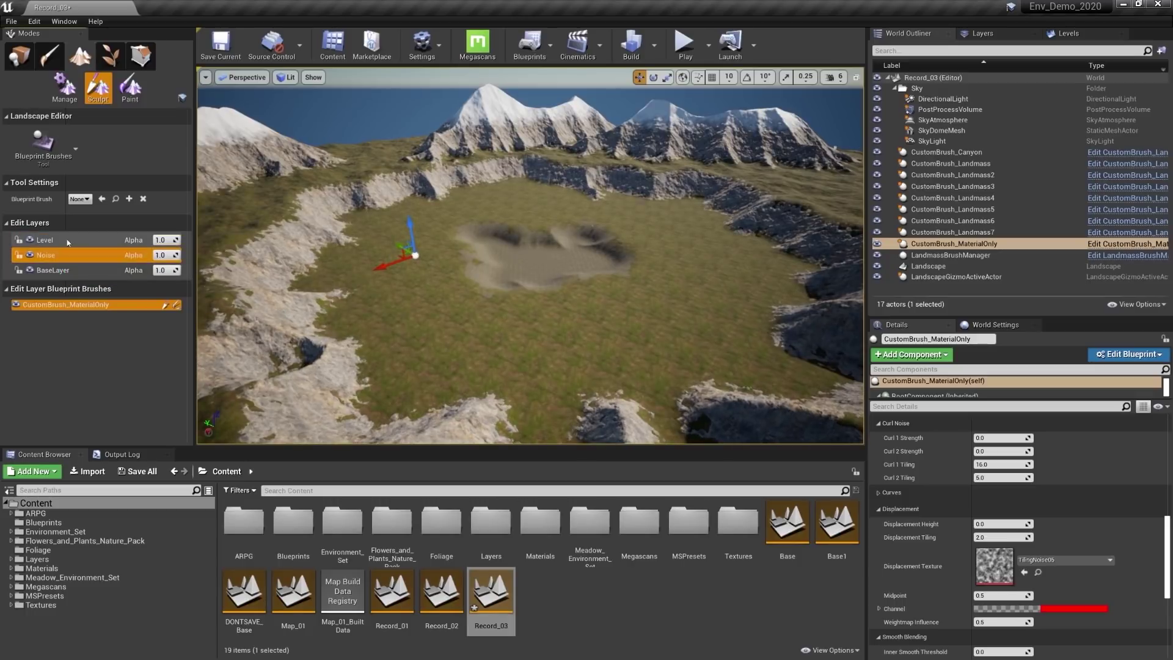
right_click_drag(378, 275, 328, 231)
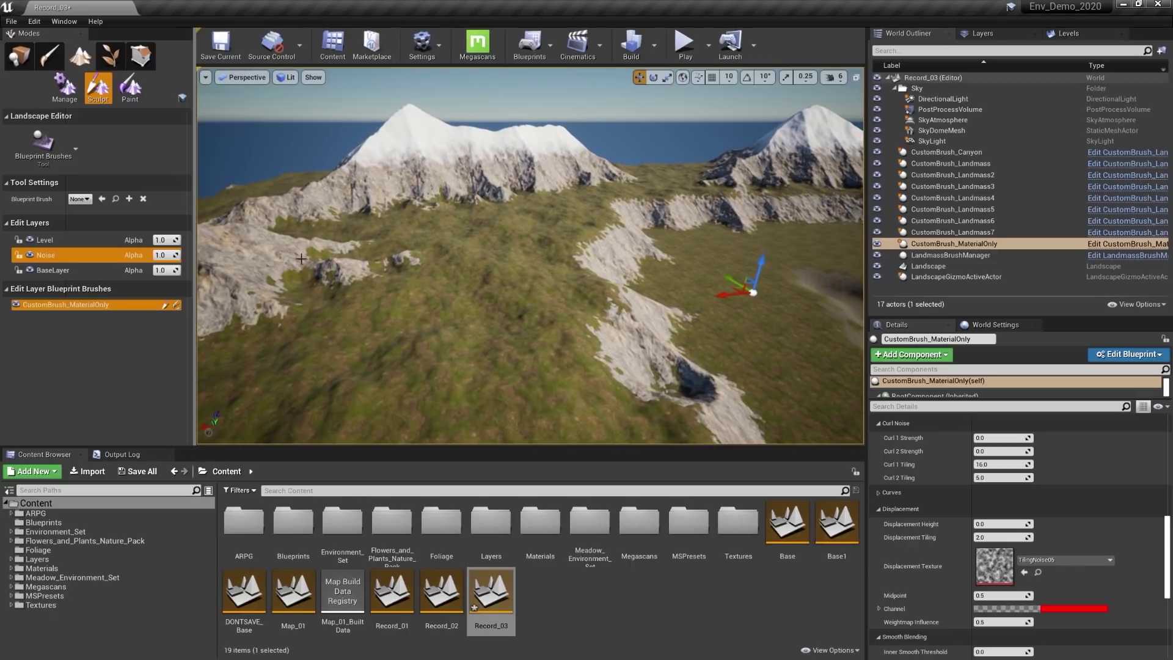
right_click_drag(369, 278, 465, 305)
left_click_drag(55, 256, 50, 237)
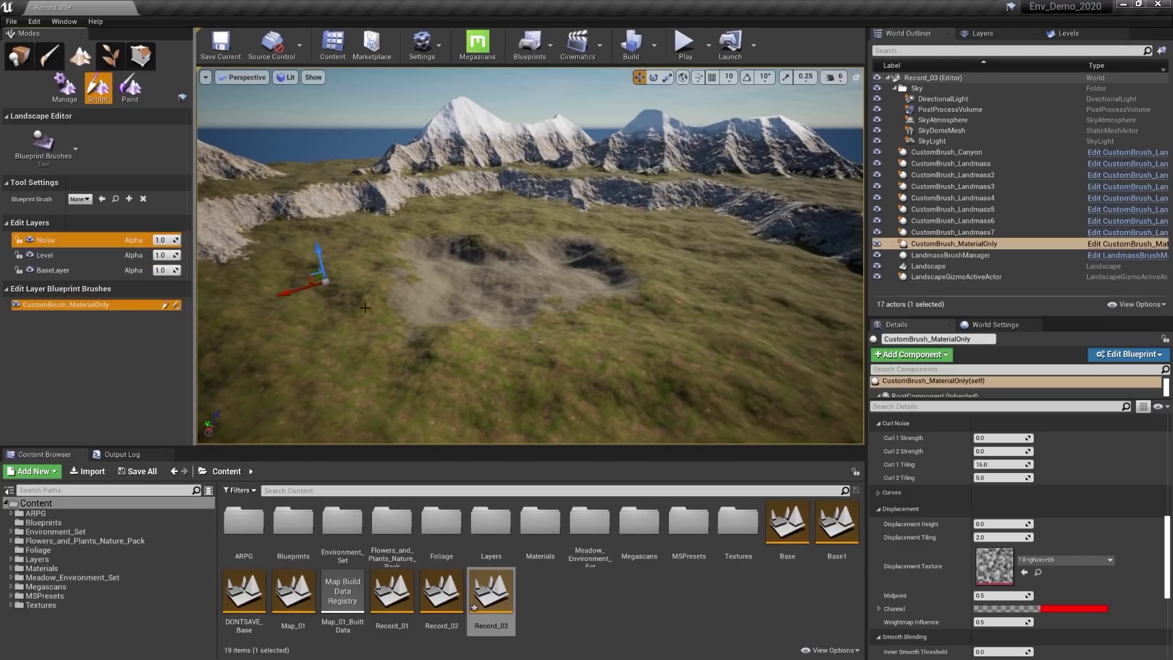
Step: Set CustomBrush_MaterialOnly's noise tiling to 0.1 and its persistence to 0.25
right_click_drag(391, 287, 370, 286)
left_click_drag(1168, 521, 1170, 427)
left_click(1002, 533)
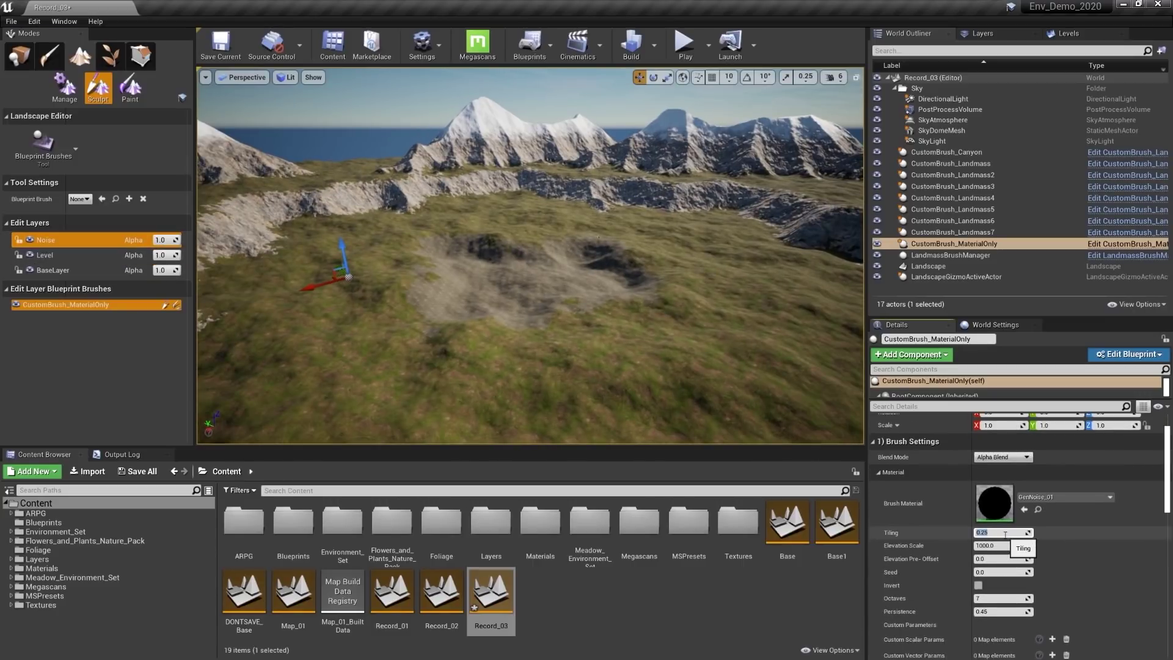
type(".1")
key("Return")
left_click(991, 611)
type(".25")
key("Return")
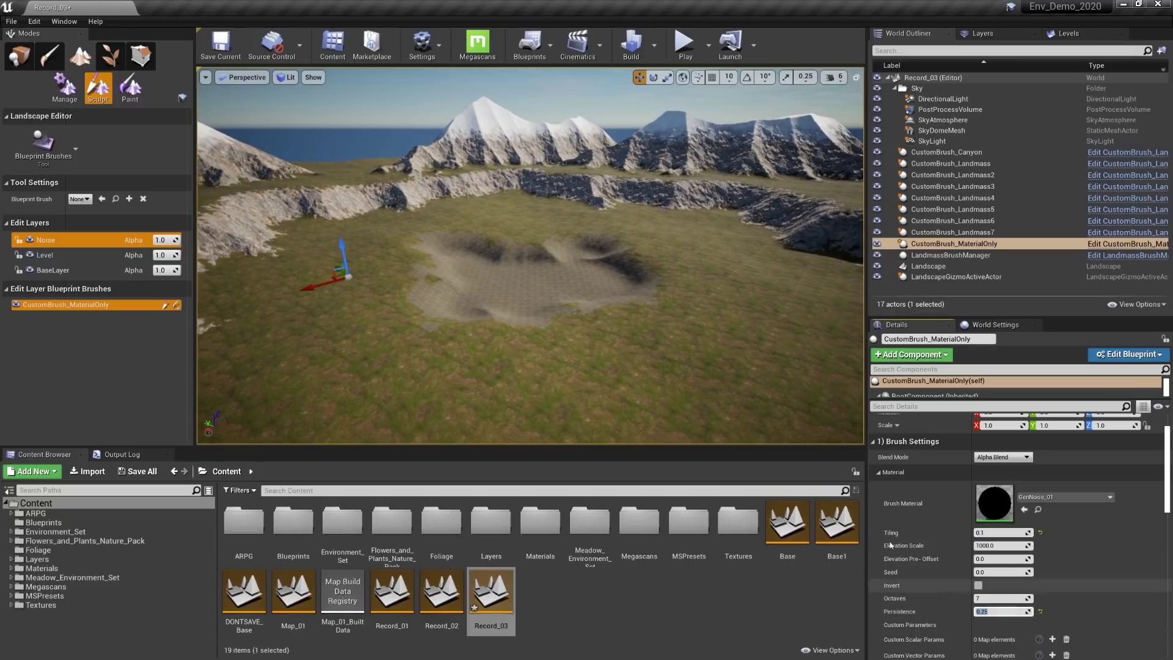
Step: Set CustomBrush_MaterialOnly's noise persistence to 0.4
right_click_drag(630, 368, 601, 345)
left_click(1007, 612)
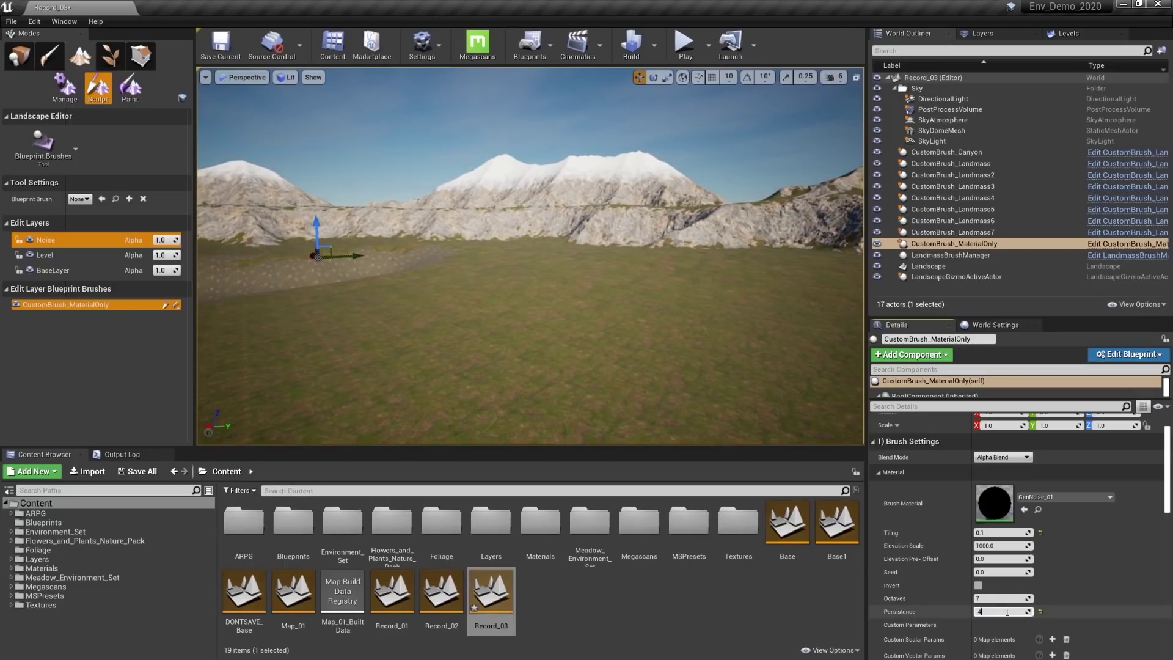
right_click_drag(714, 391, 659, 391)
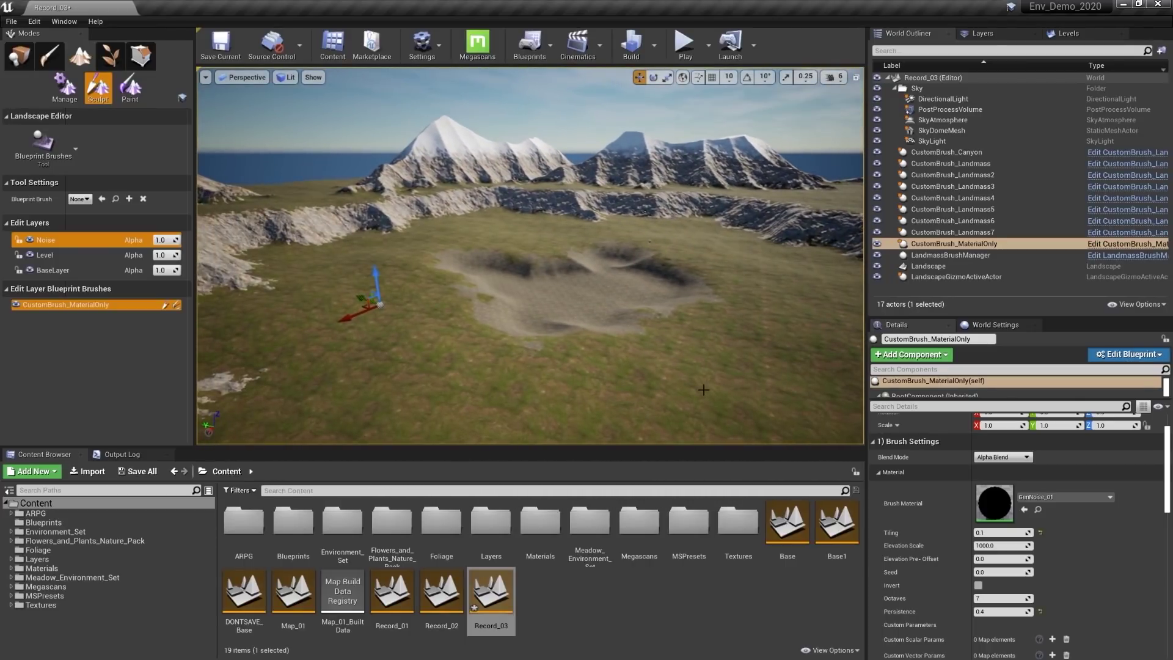
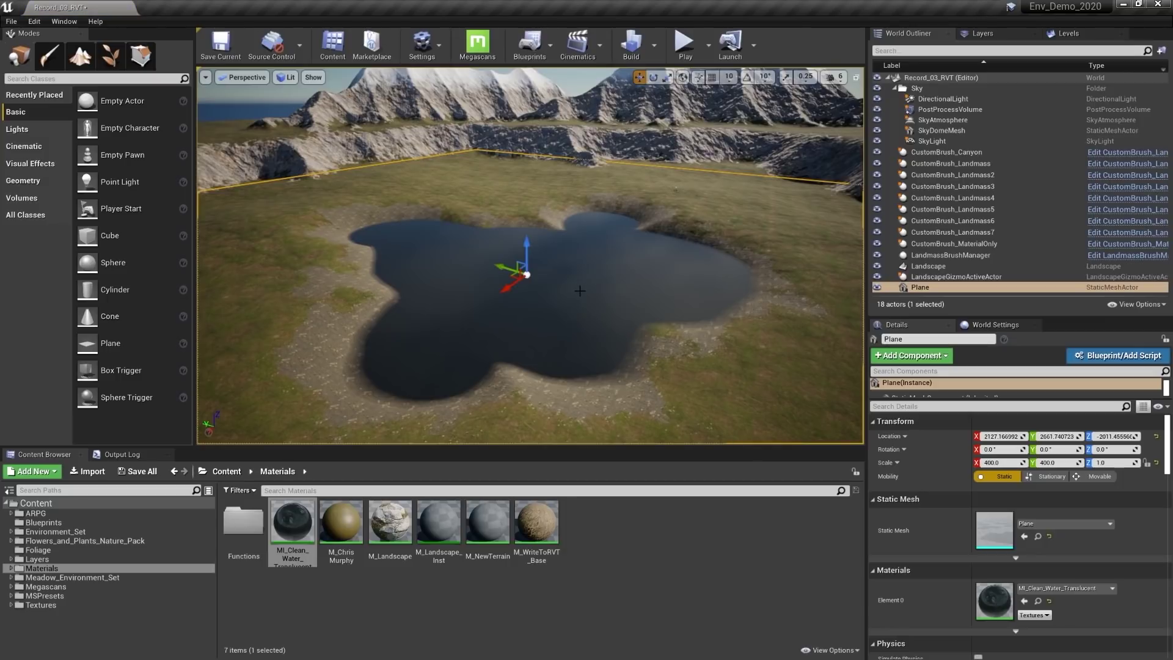
Step: Move the water plane to about X 476 and raise it to about Z -1941 in the basin, checking the shoreline
left_click_drag(576, 275, 517, 257, "alt")
key("w")
mouse_move(538, 262)
right_mouse_down()
mouse_move(642, 259)
mouse_move(525, 270)
right_mouse_up()
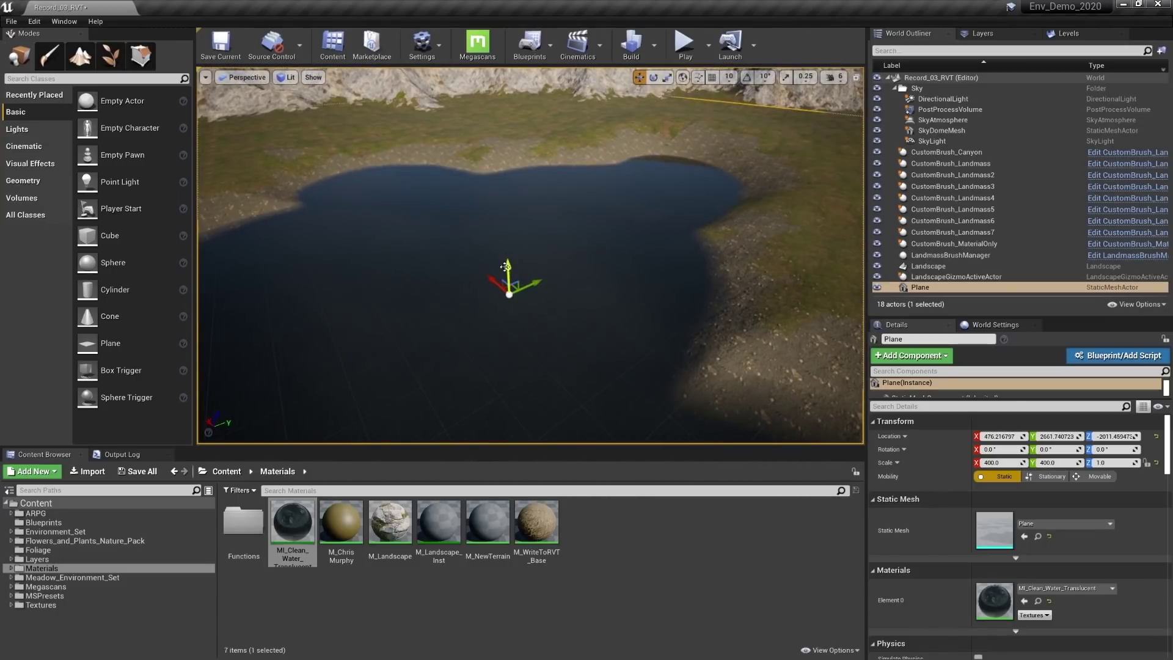
left_click_drag(505, 267, 507, 263)
right_click_drag(530, 256, 525, 207)
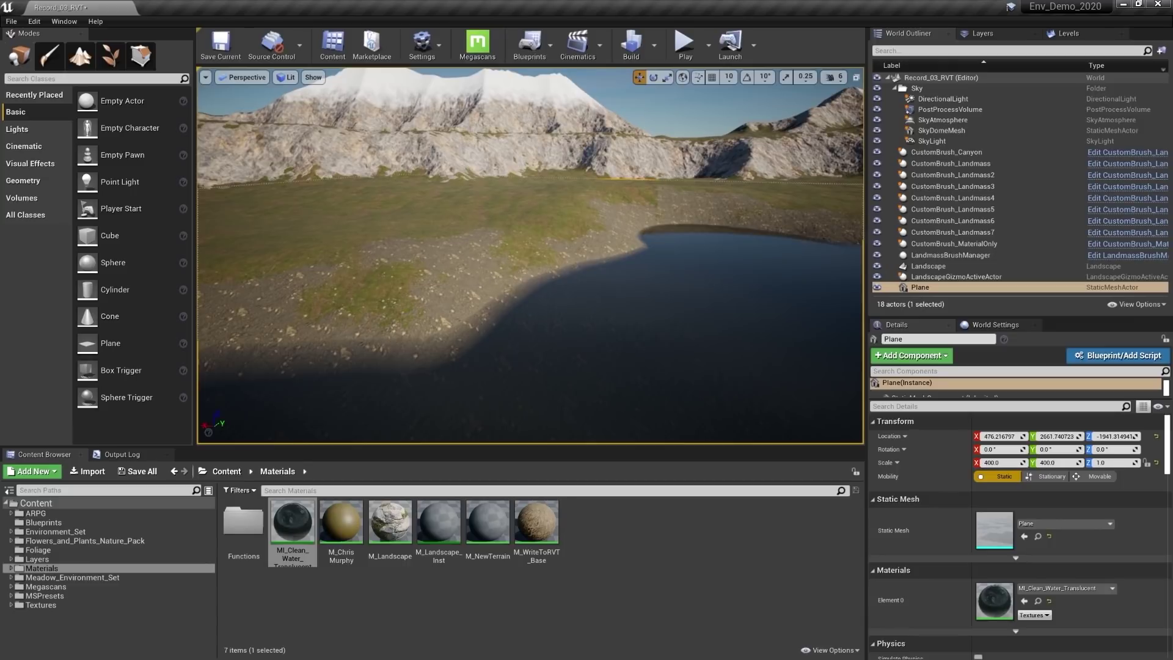
right_click_drag(525, 207, 583, 355)
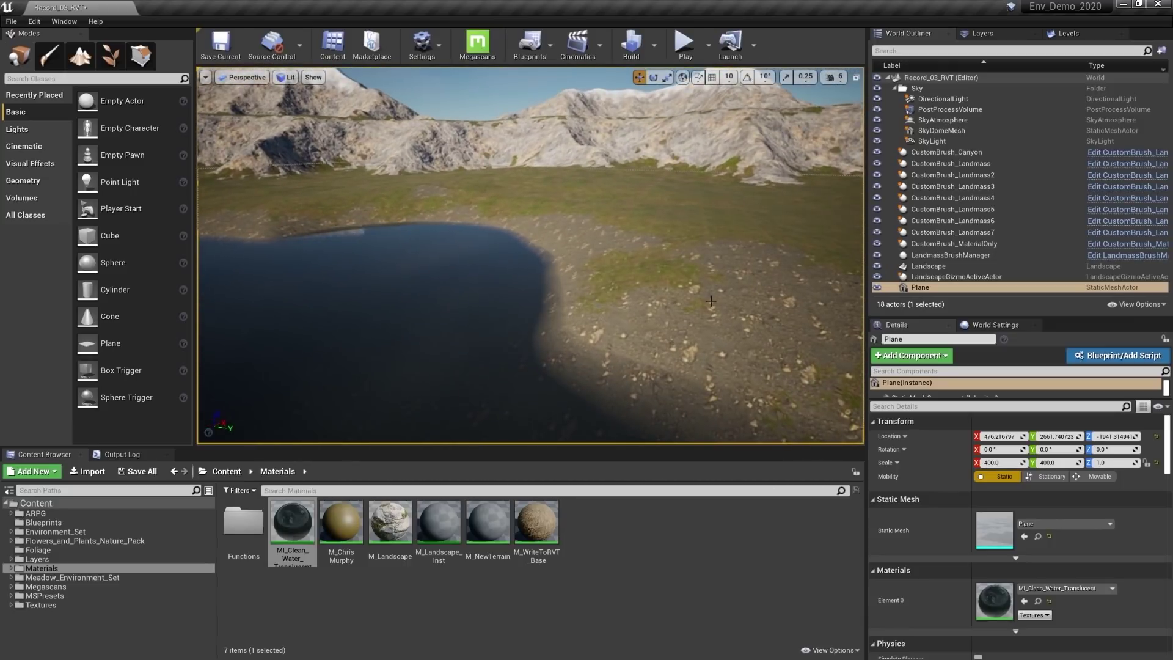
right_click_drag(711, 302, 553, 385)
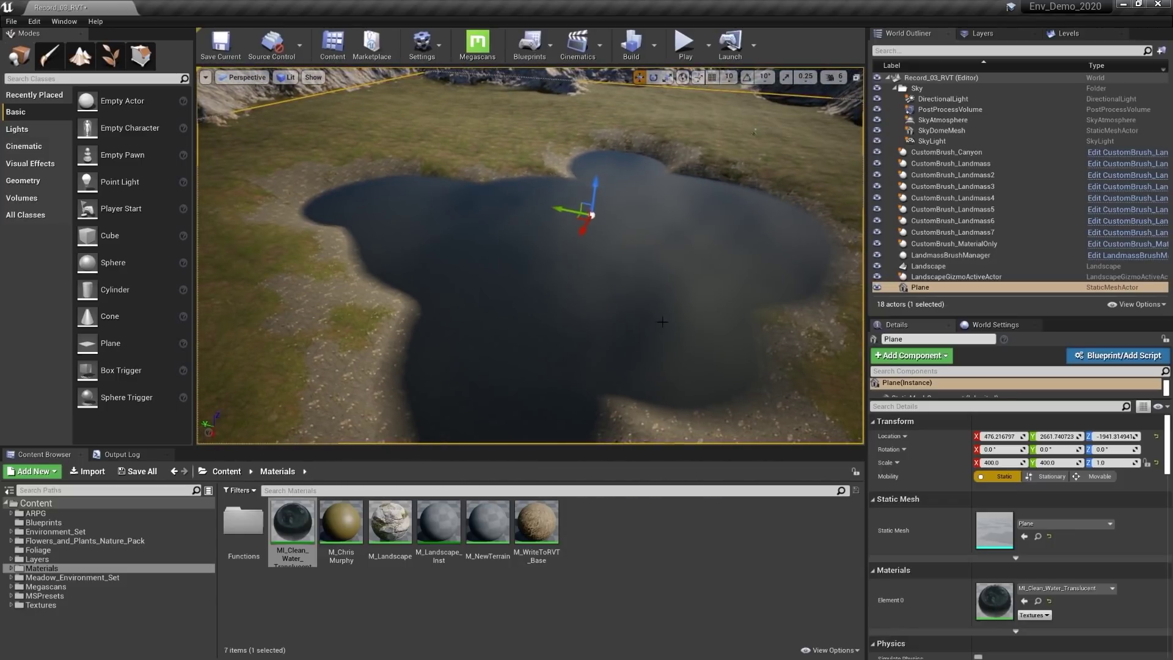
Step: Examine the Water runtime virtual texture in the Textures folder, including its virtual texture content options
left_click(41, 605)
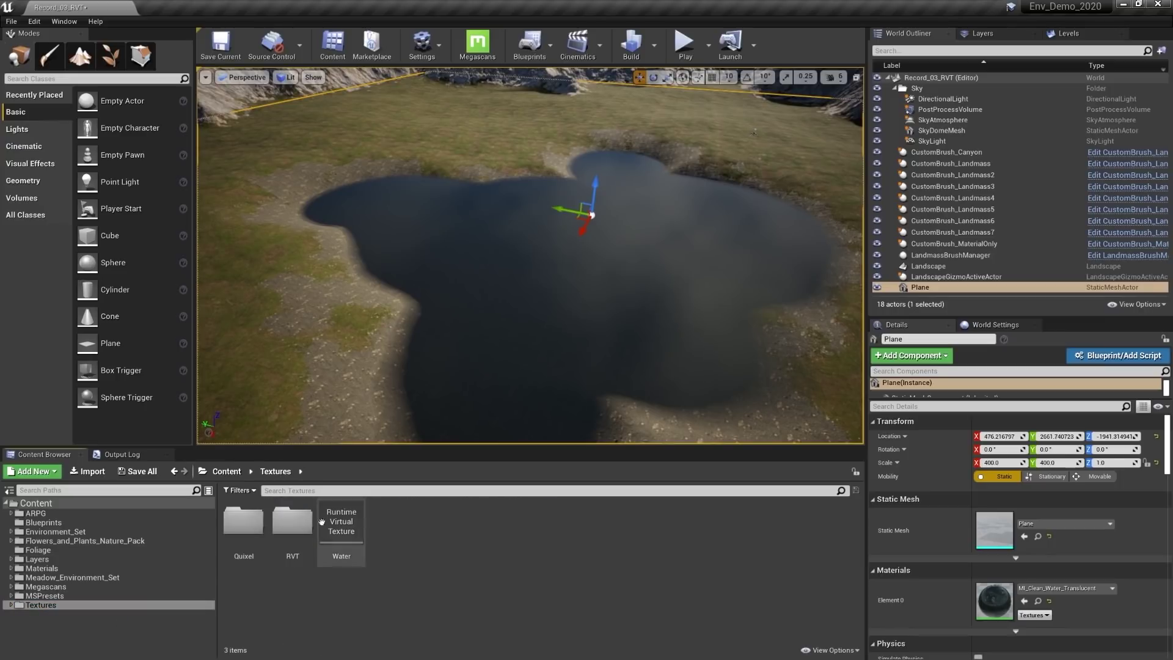
right_click(447, 543)
mouse_move(489, 457)
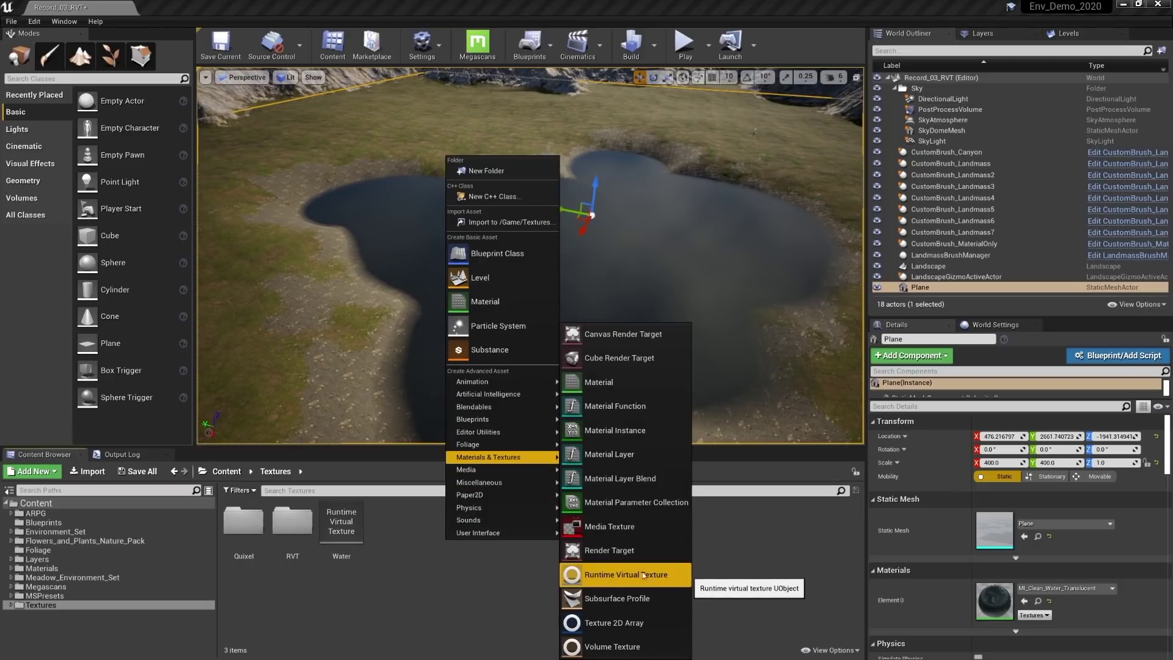
double_click(339, 516)
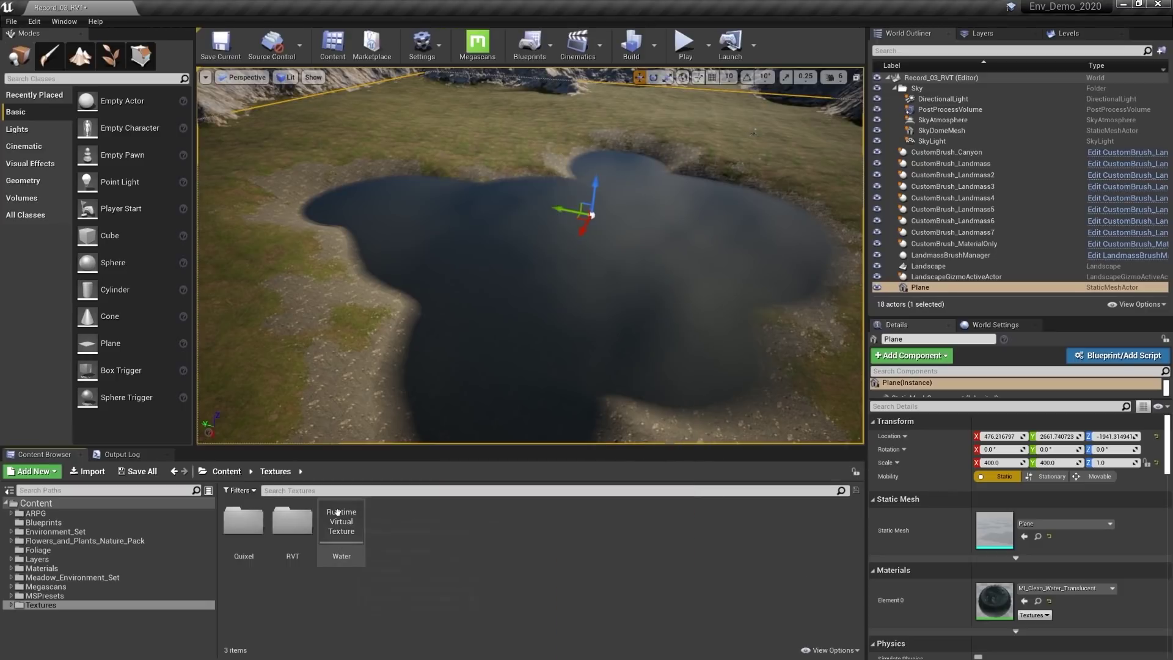
left_click_drag(888, 62, 892, 57)
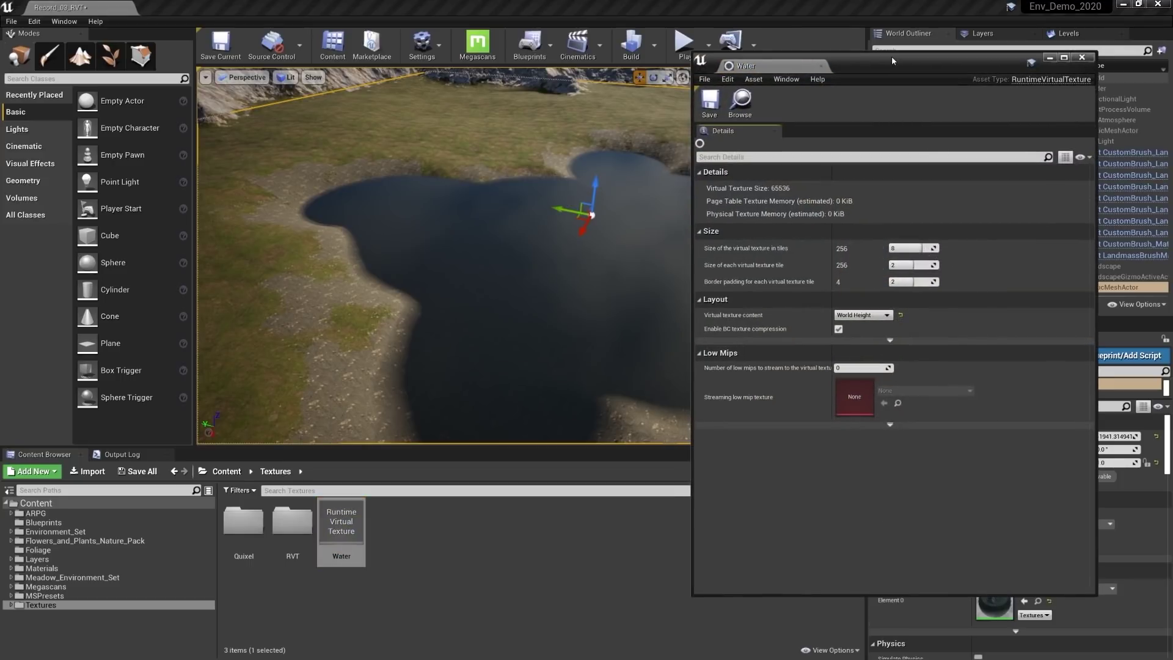
left_click(864, 314)
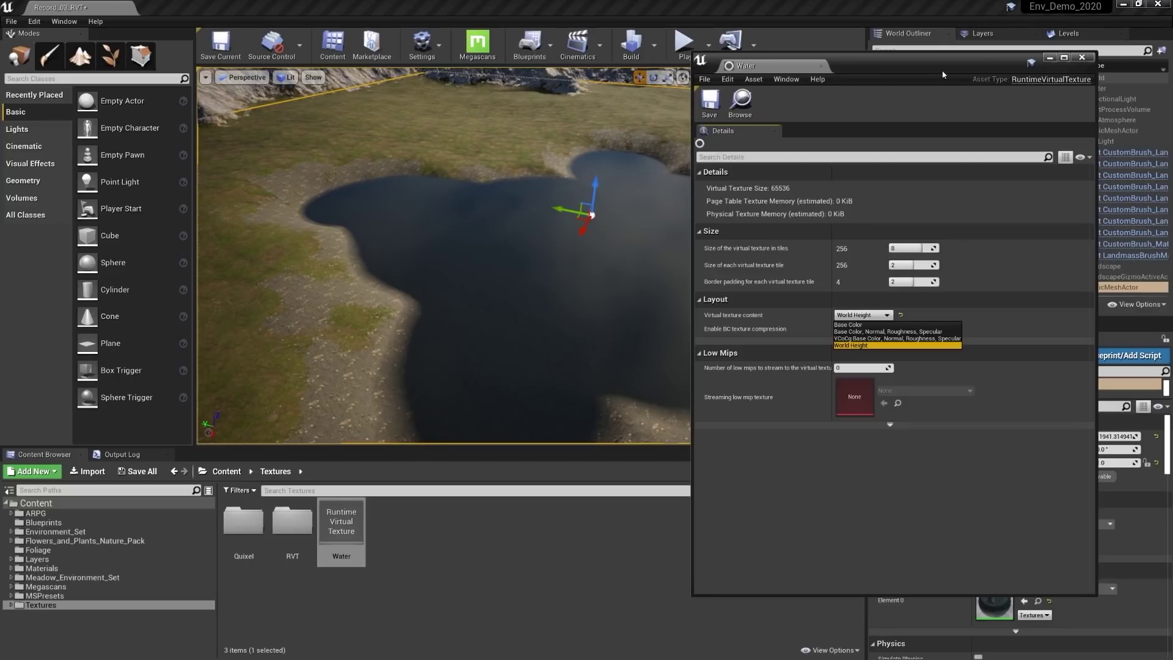
left_click(1082, 58)
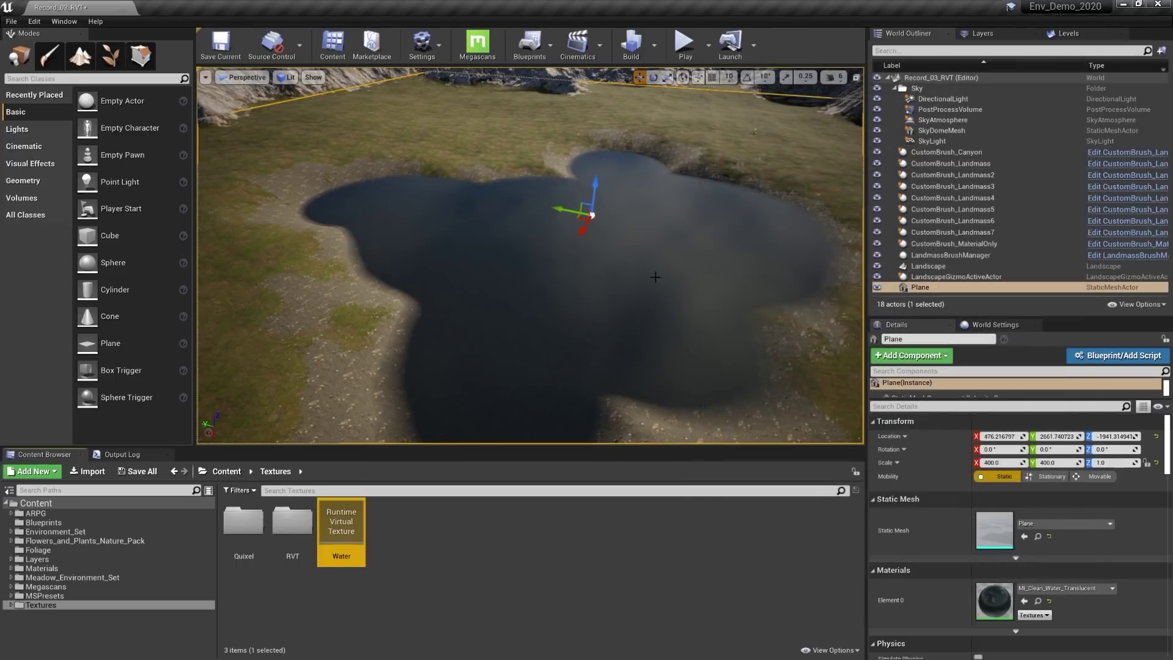
Step: Find the Runtime Virtual Texture Volume actor and place it in the level near the lake
right_click_drag(655, 274, 651, 238)
left_click(99, 78)
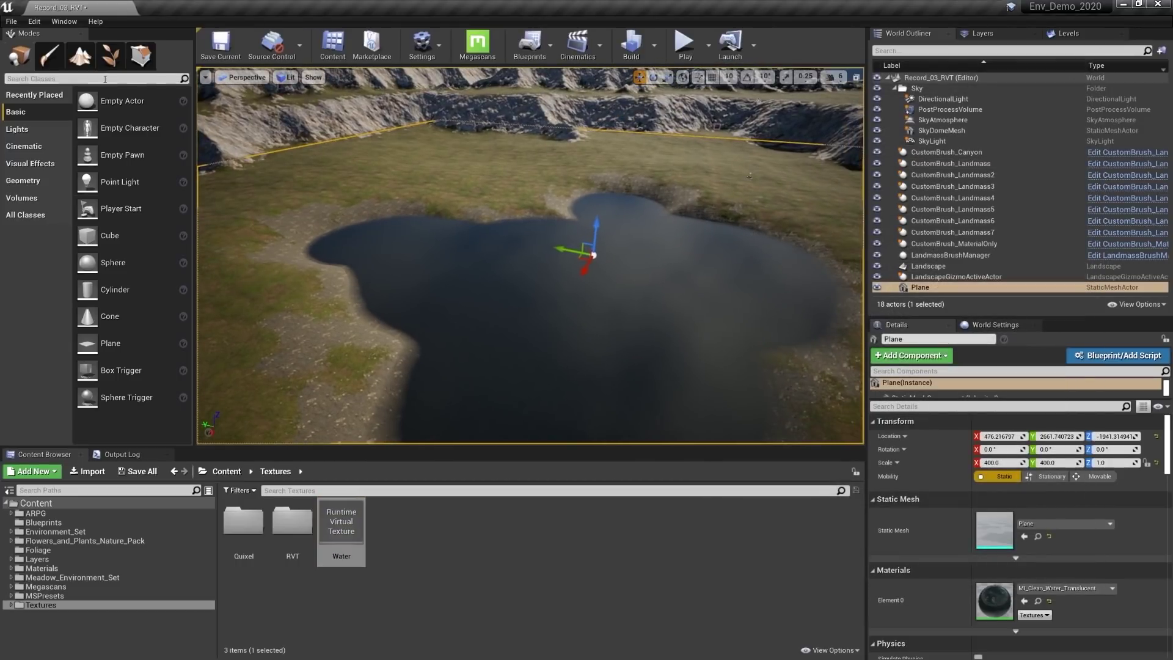
type("run")
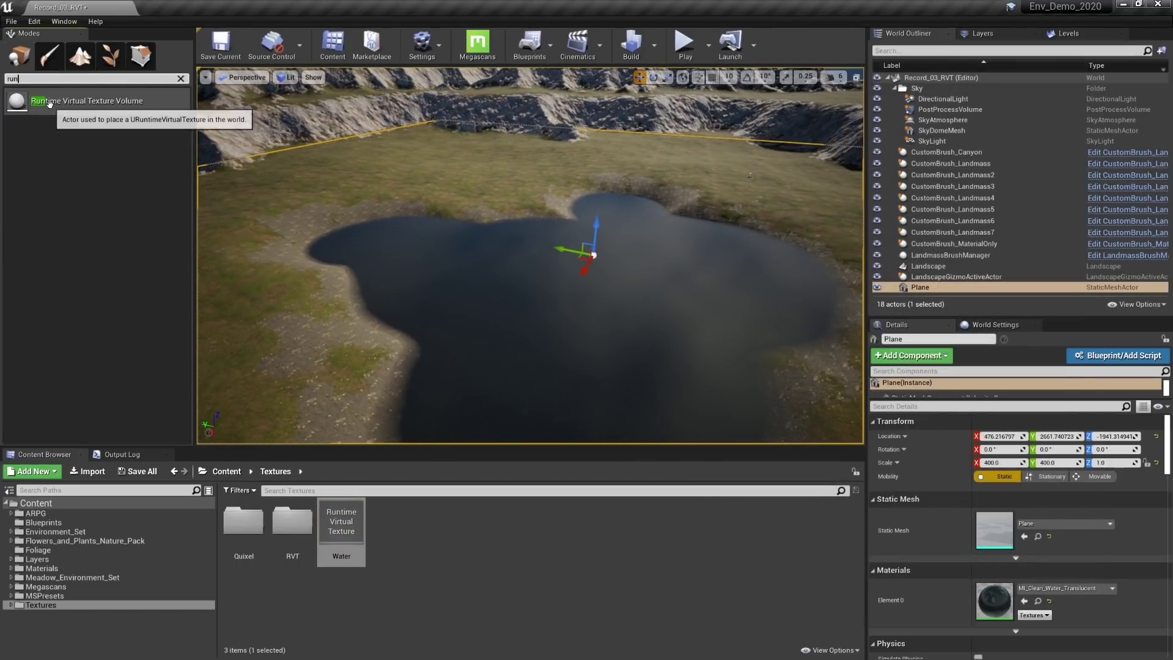
left_click_drag(86, 101, 486, 272)
right_click_drag(537, 275, 537, 263)
key("s")
mouse_move(657, 276)
right_mouse_down()
mouse_move(659, 257)
mouse_move(670, 260)
mouse_move(657, 276)
right_mouse_up()
key("w")
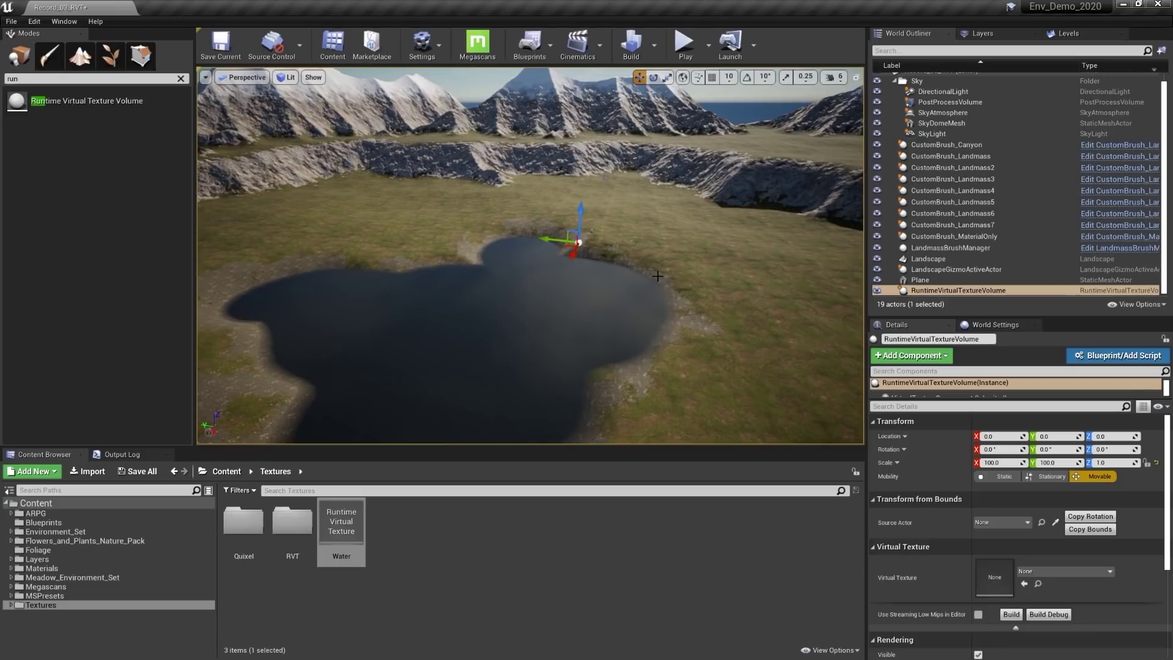
left_click(181, 79)
right_click_drag(587, 207, 584, 204)
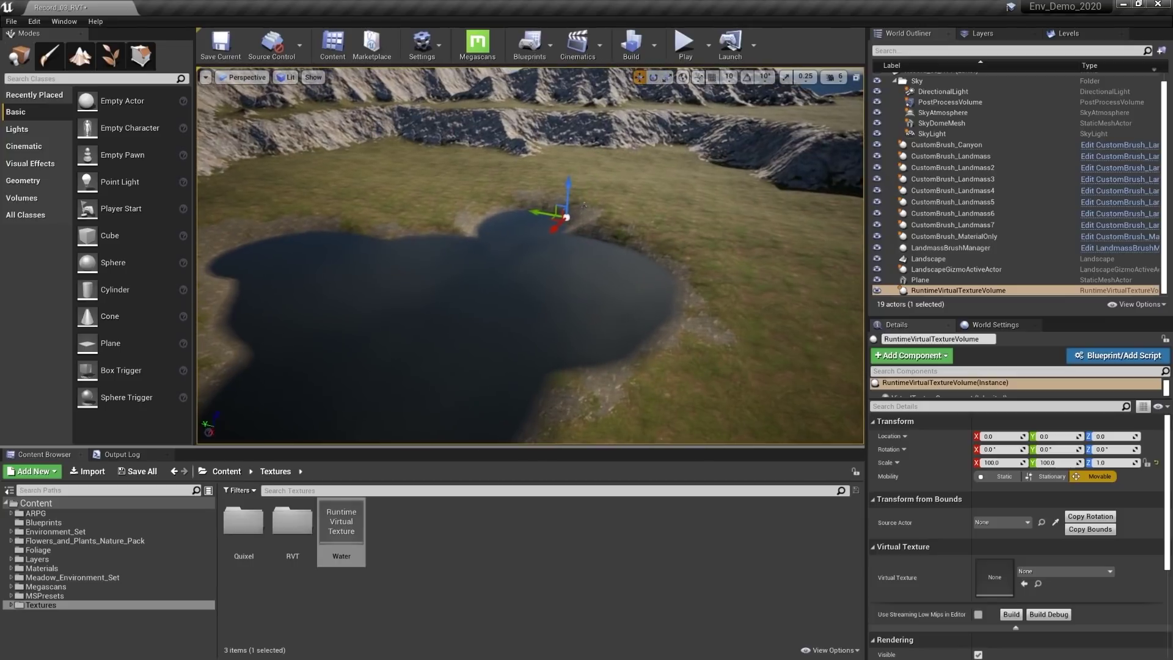
Step: Set the RuntimeVirtualTextureVolume's source actor to Landscape and copy its bounds so the volume encloses the whole terrain
left_click(1029, 523)
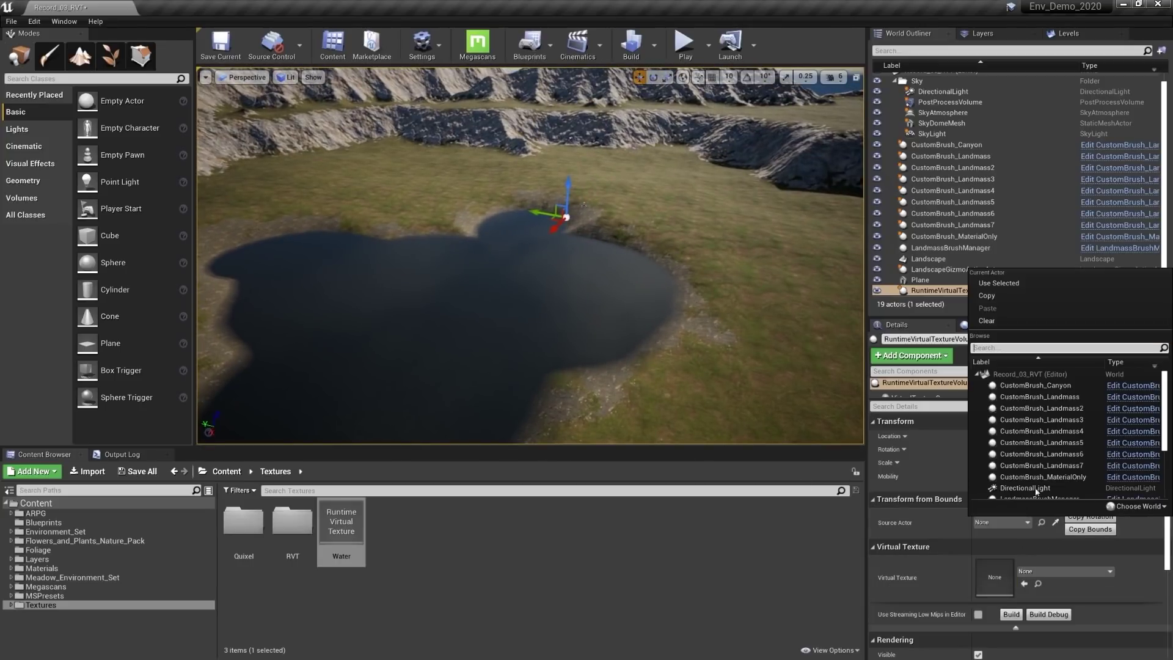
scroll(1038, 485, "down", 3)
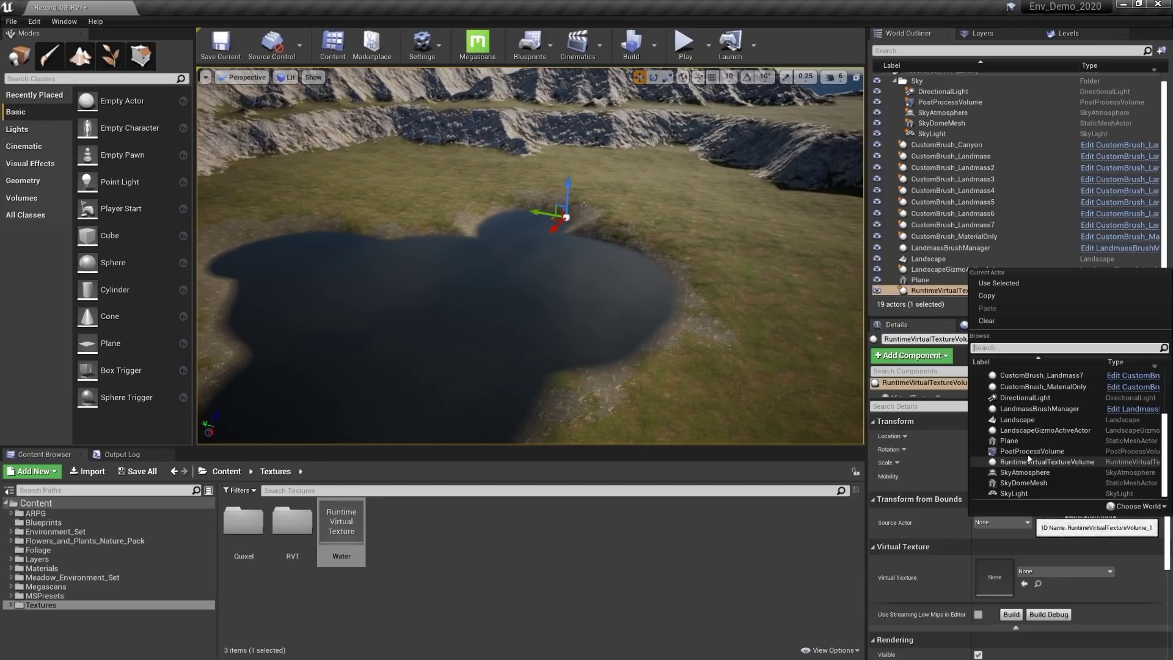
left_click(1016, 421)
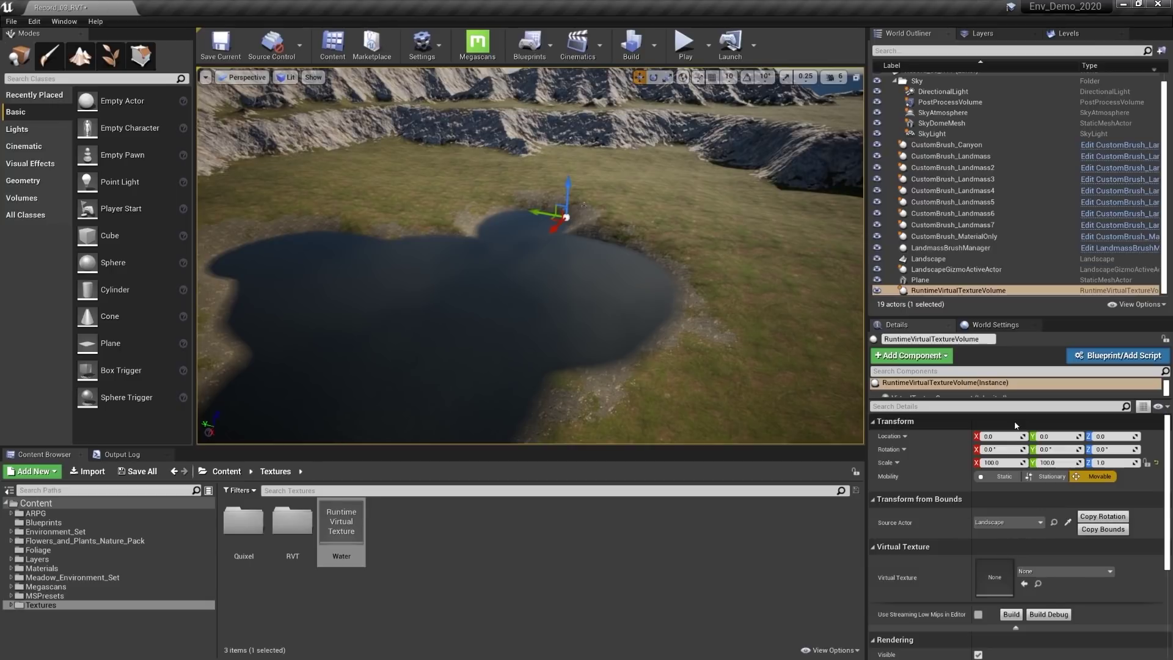
left_click(1093, 531)
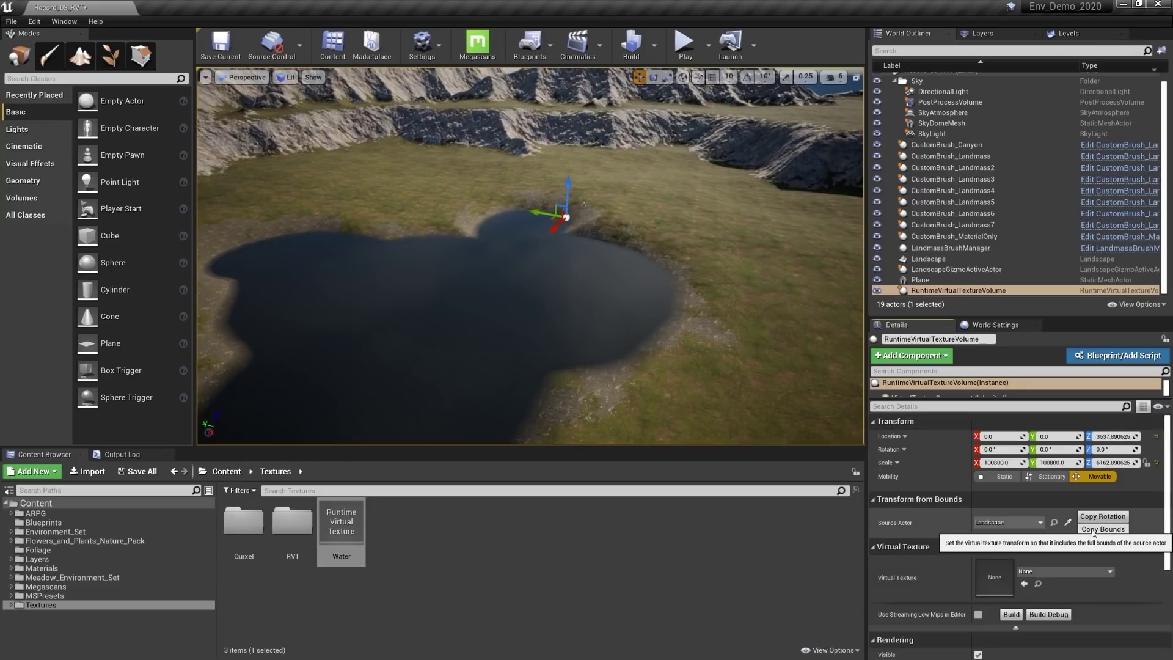
key("f")
left_click_drag(725, 358, 635, 361, "alt")
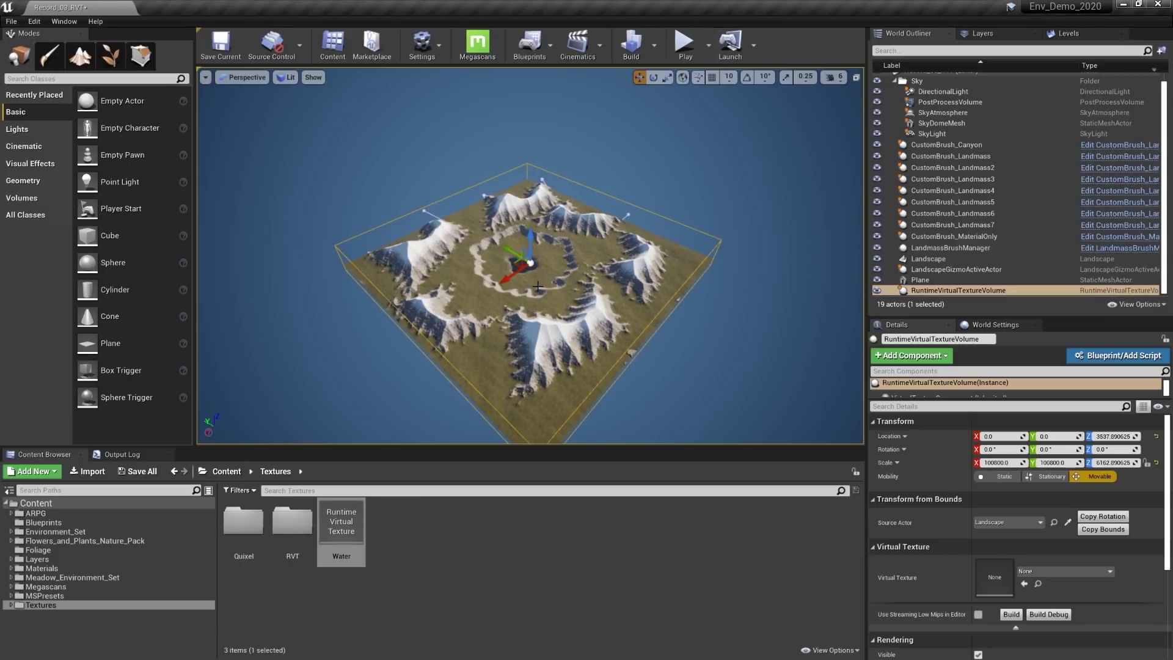
left_click_drag(550, 296, 608, 280, "alt")
Step: Assign the Water runtime virtual texture to the RuntimeVirtualTextureVolume
left_click(1044, 574)
left_click(1045, 574)
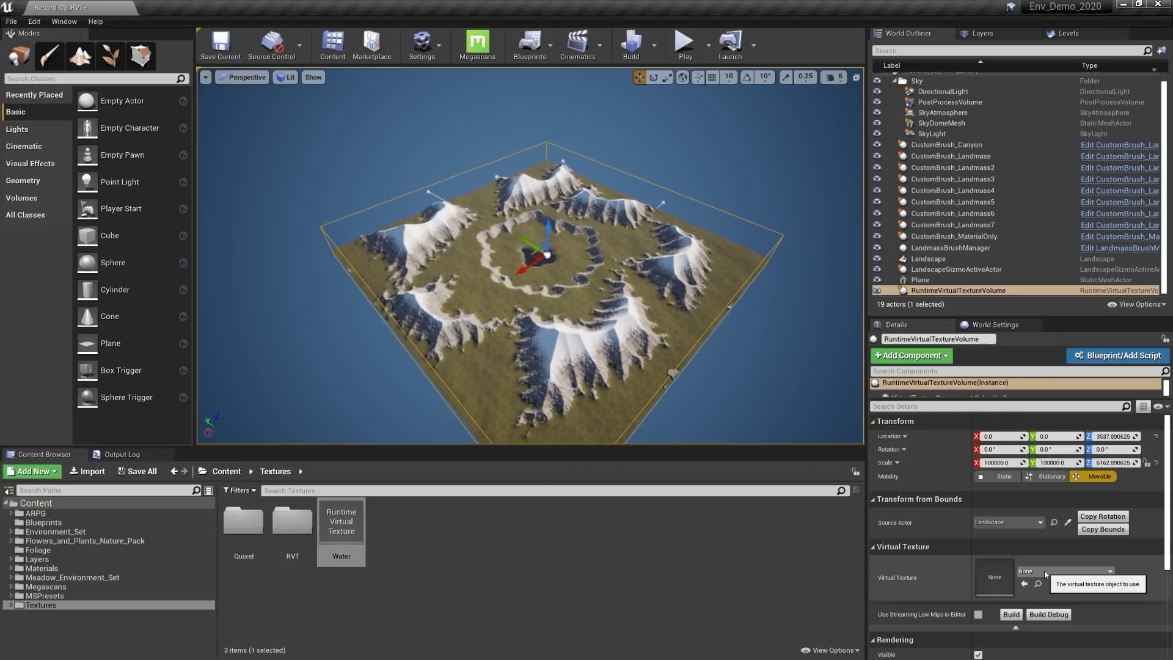
left_click_drag(354, 510, 996, 578)
mouse_move(637, 322)
right_mouse_down()
mouse_move(626, 321)
mouse_move(628, 347)
mouse_move(627, 309)
mouse_move(639, 304)
right_mouse_up()
key("w")
key("s")
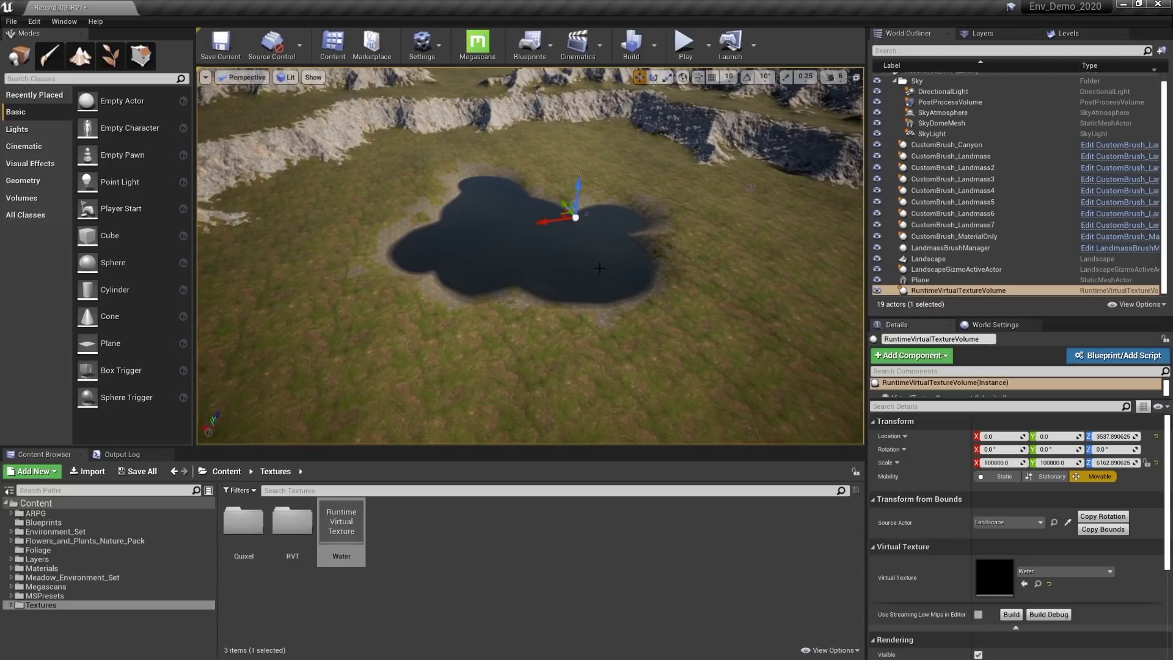
Step: Open the water plane's MI_Clean_Water_Translucent material instance and its parent material, M_Clean_Water_Translucent
left_click(565, 254)
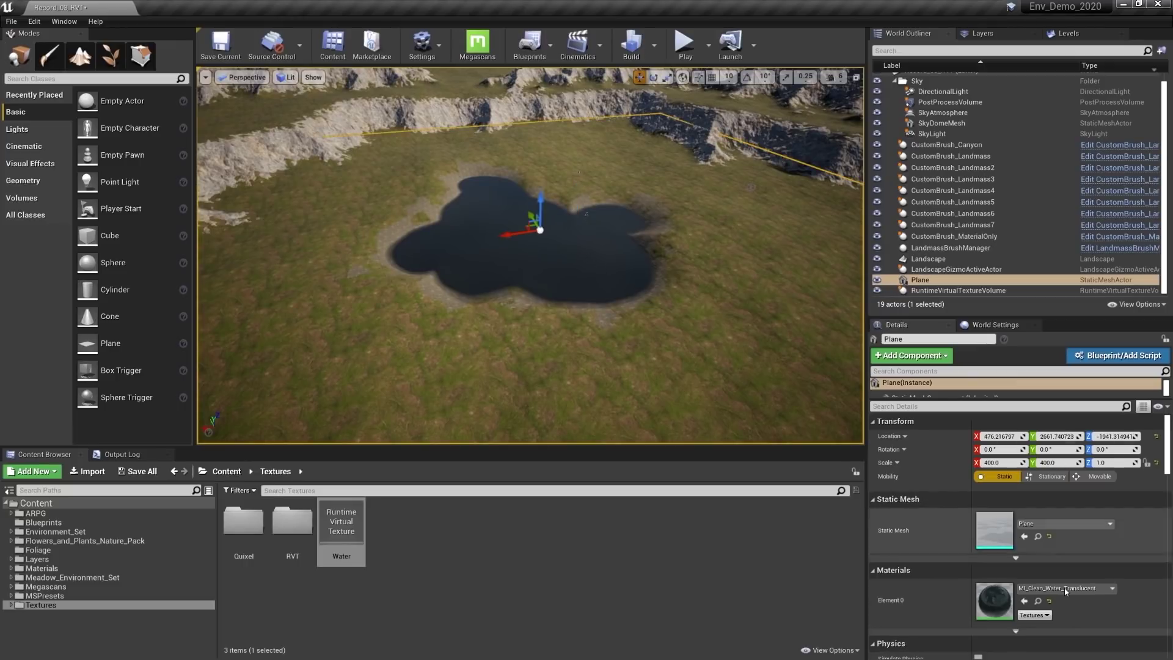
double_click(1007, 611)
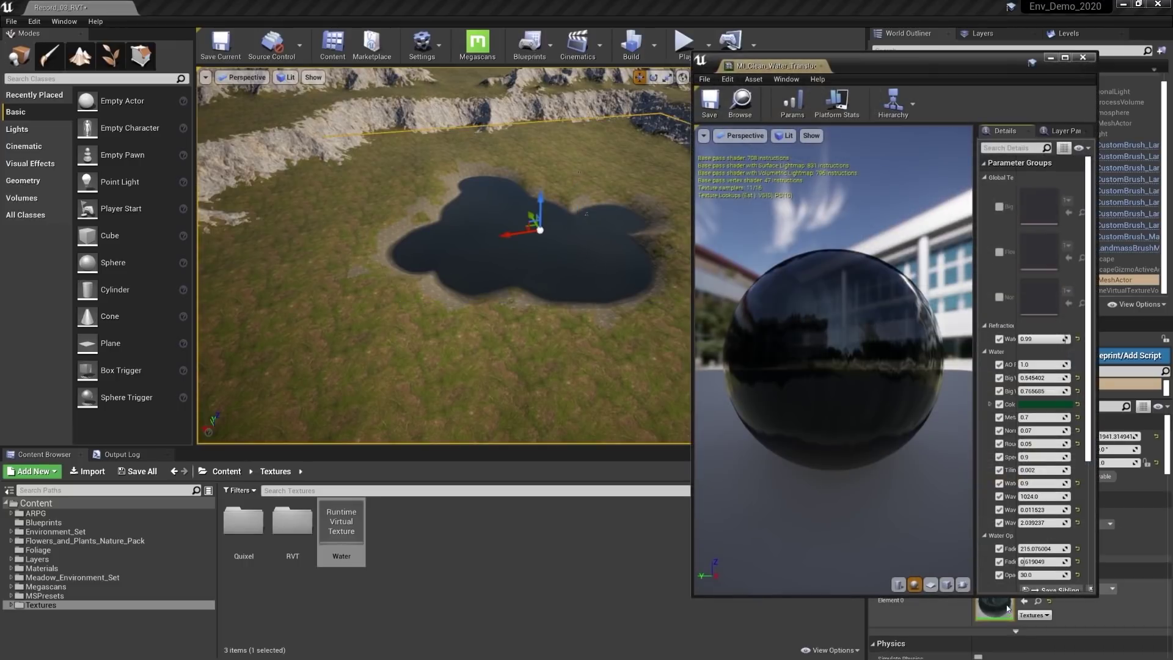
scroll(1088, 296, "down", 5)
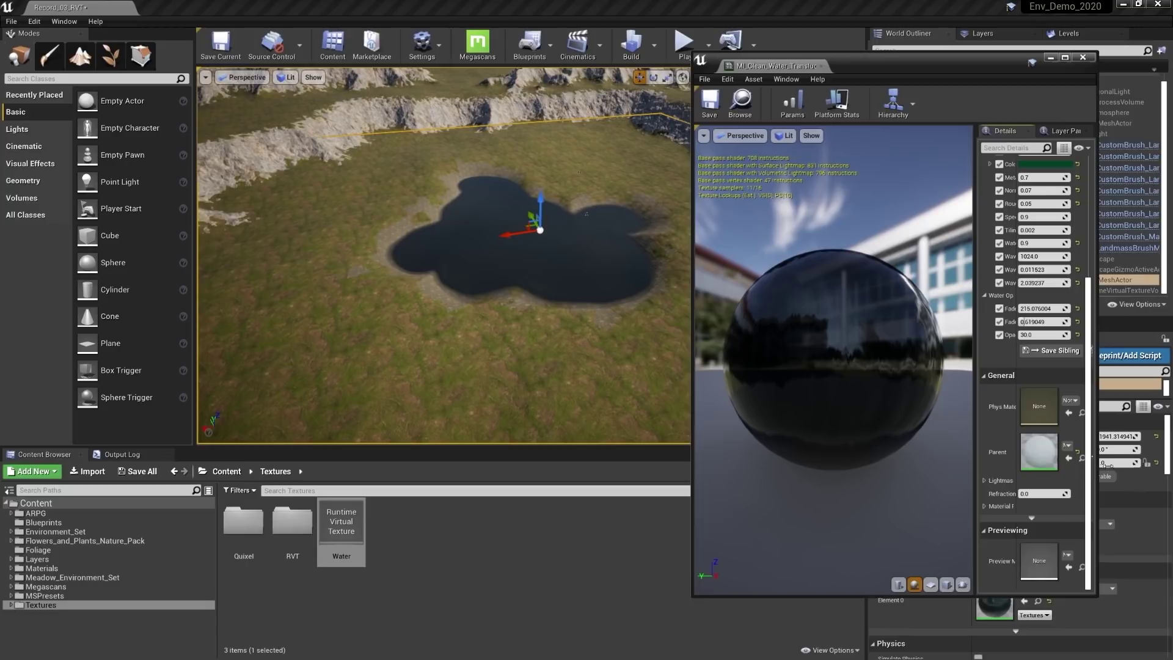
double_click(1039, 462)
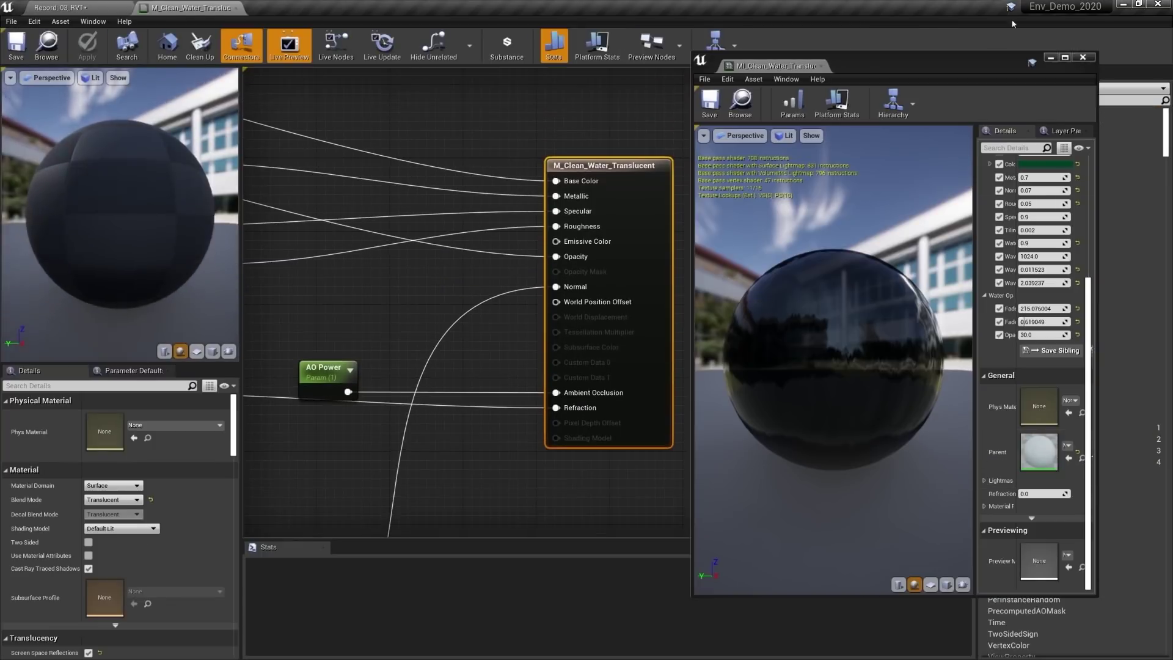
Step: Examine the WaterHeight node group, including Absolute World Position, the B mask and the Runtime Virtual Texture Output
right_click_drag(594, 243, 703, 343)
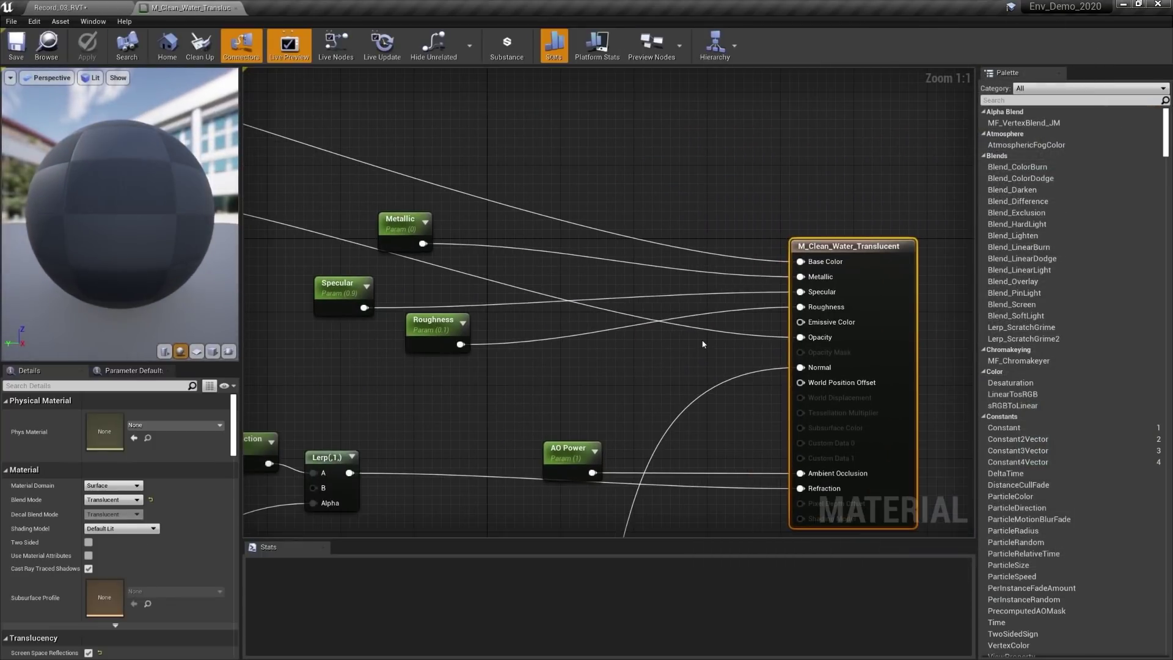
scroll(703, 344, "down", 4)
right_click_drag(601, 289, 804, 230)
right_click_drag(781, 91, 670, 370)
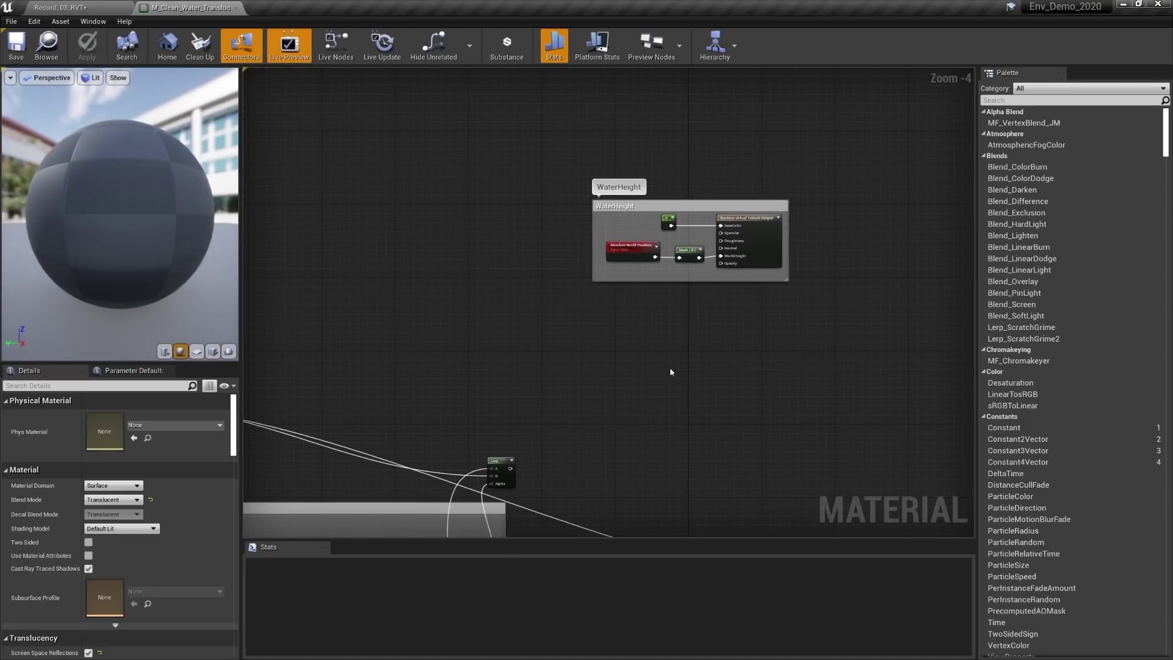
scroll(690, 189, "up", 4)
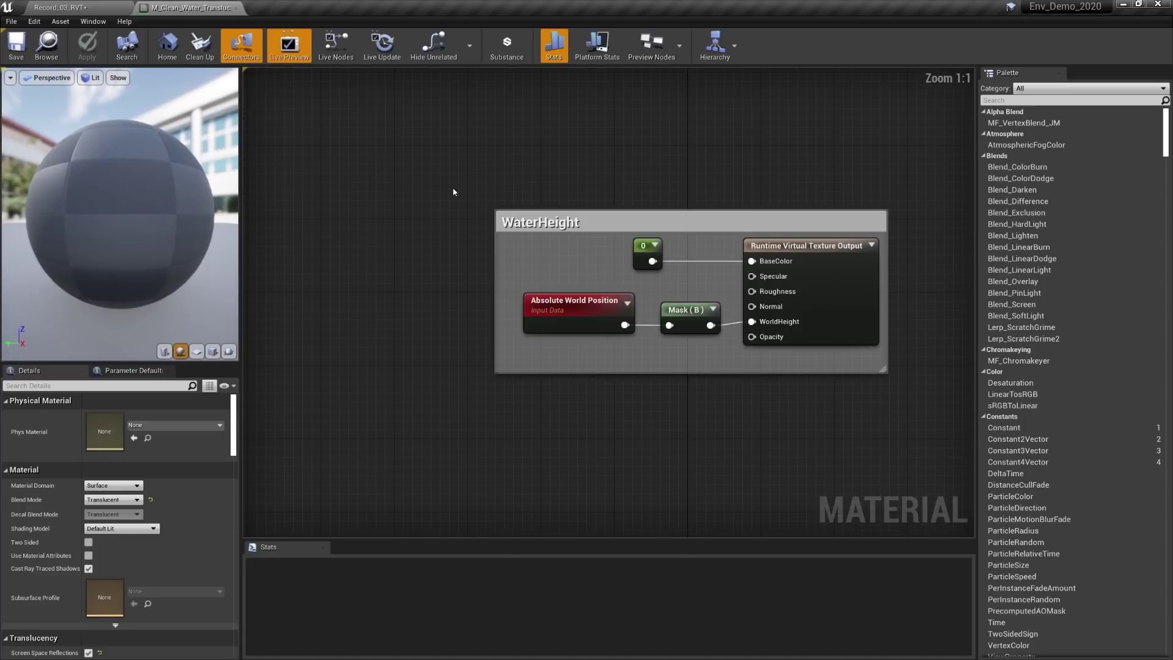
left_click(853, 248)
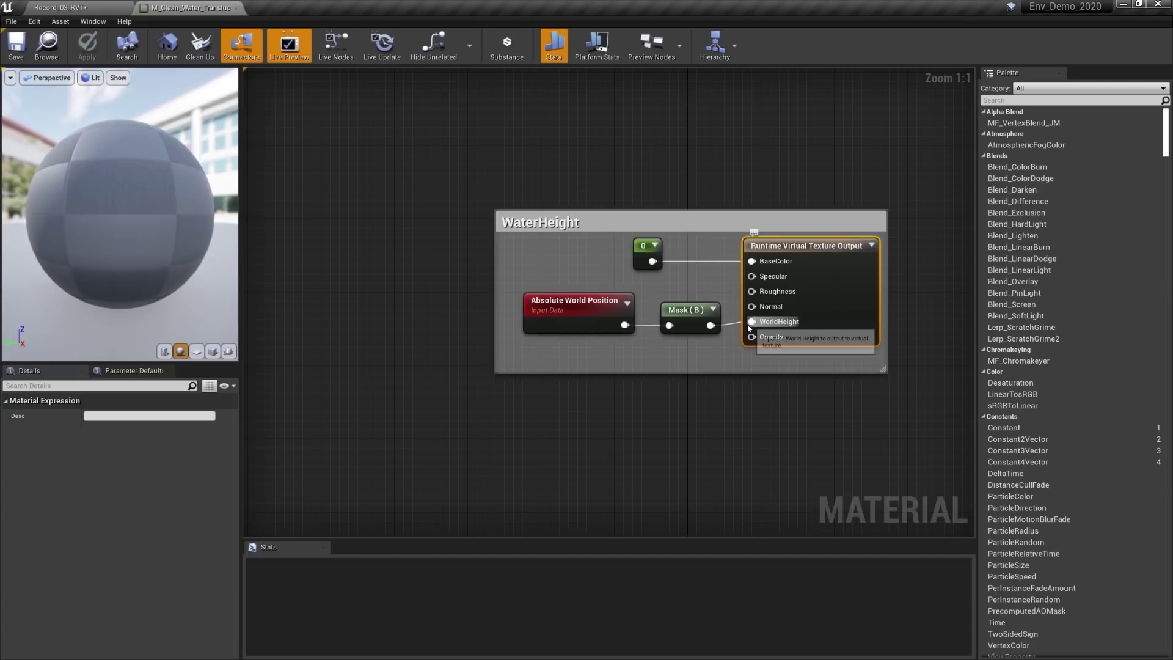
left_click(583, 312)
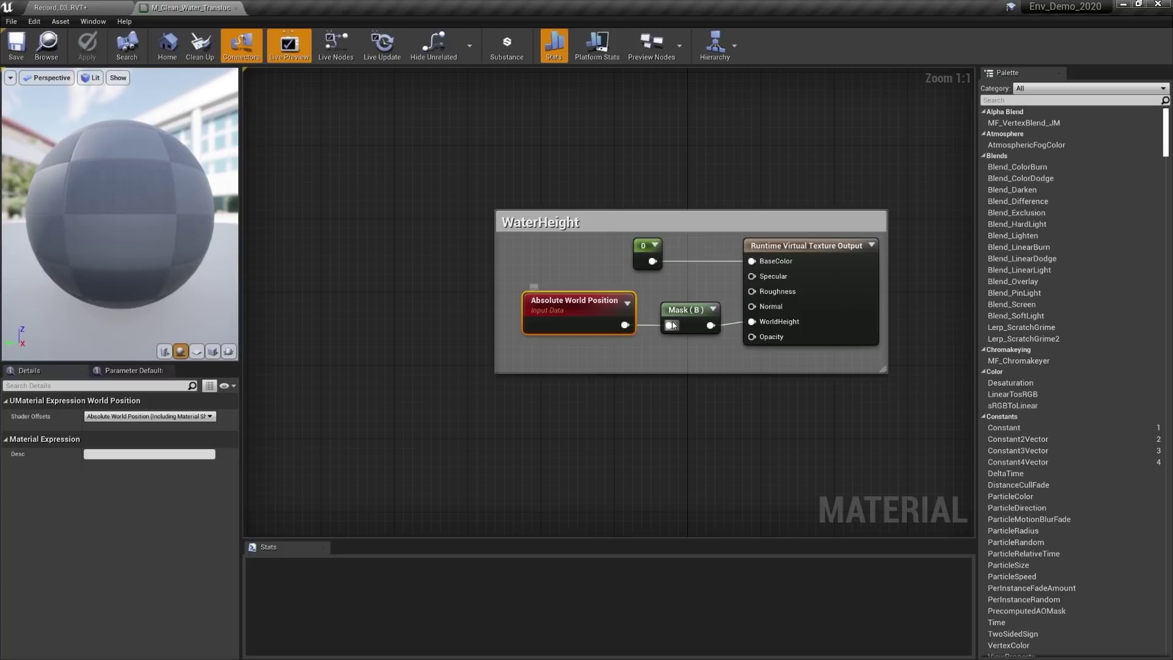
left_click(719, 316)
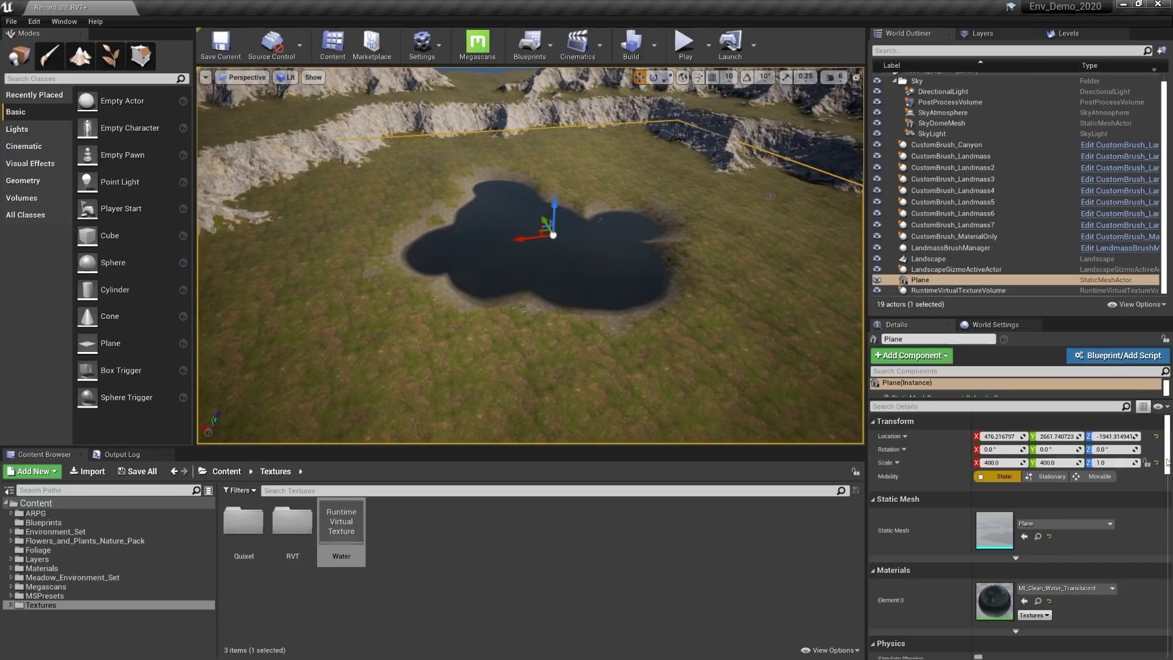
Step: Add an entry to the water plane's Render to Virtual Textures list and assign the Water runtime virtual texture to it
left_click_drag(1168, 462, 1170, 596)
scroll(892, 470, "up", 2)
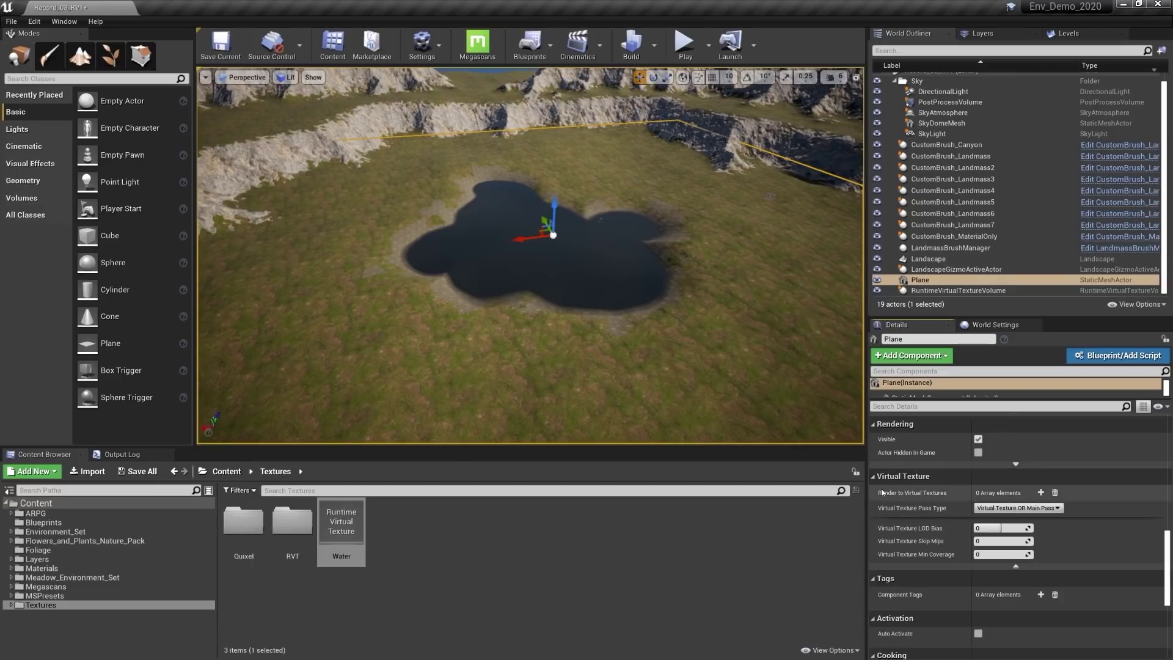
mouse_move(922, 497)
left_click(1040, 493)
left_click(1040, 518)
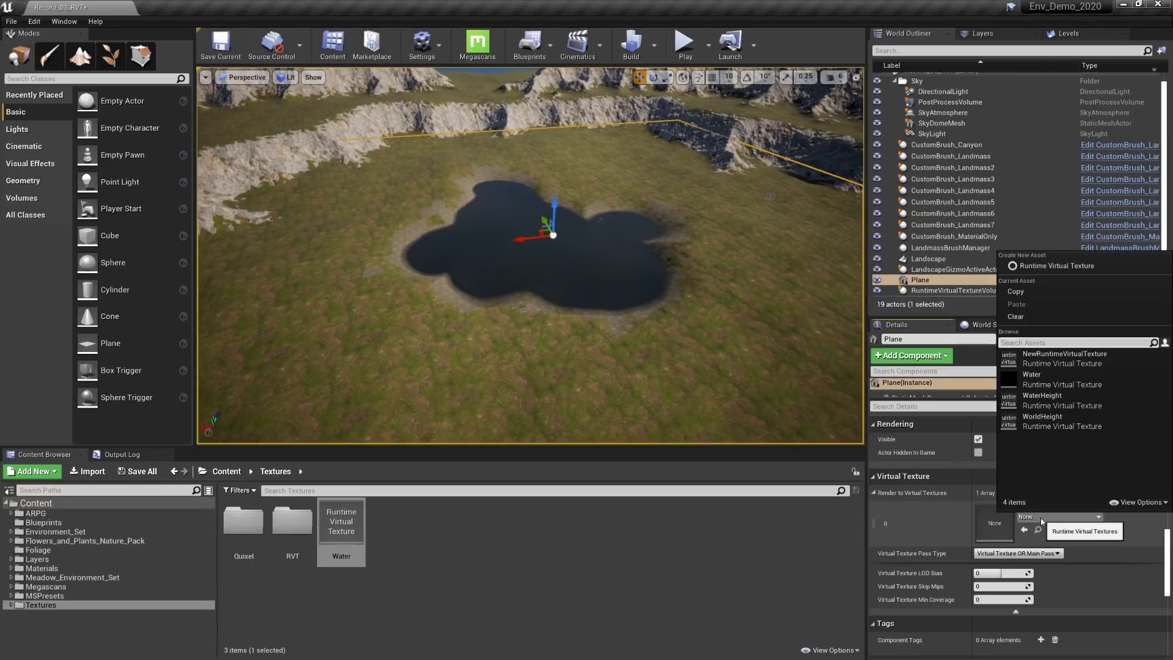
left_click(1036, 385)
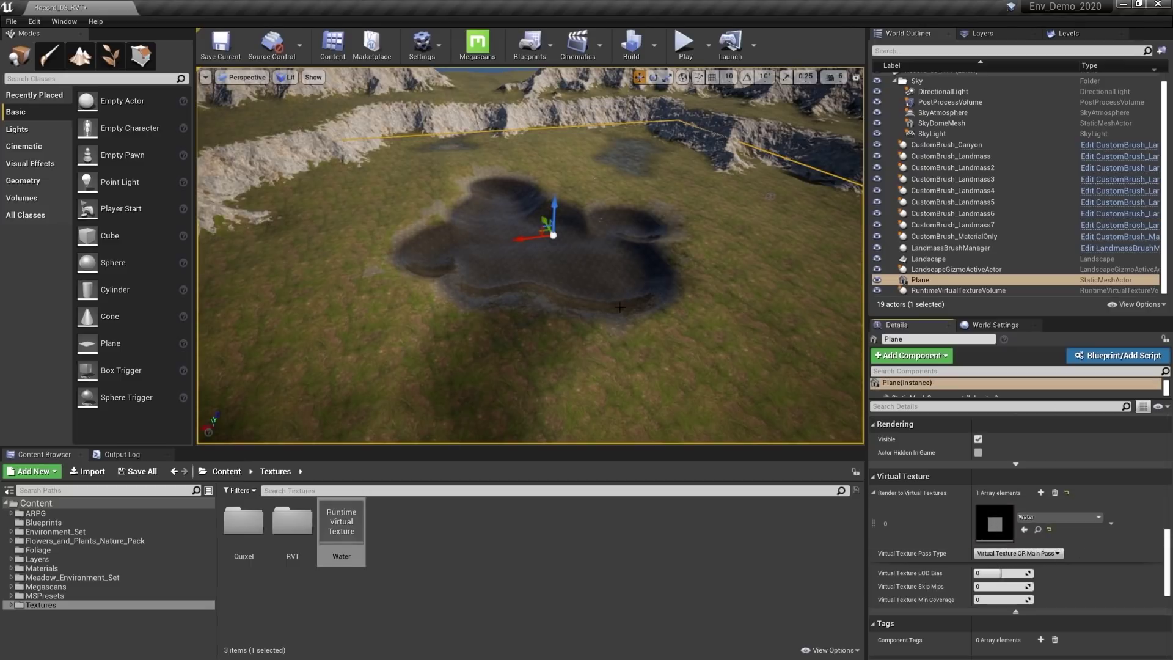
Step: Examine the landscape's surface shading across the lakebed and along the shoreline from several angles
key("s")
right_click_drag(647, 306, 665, 338)
key("w")
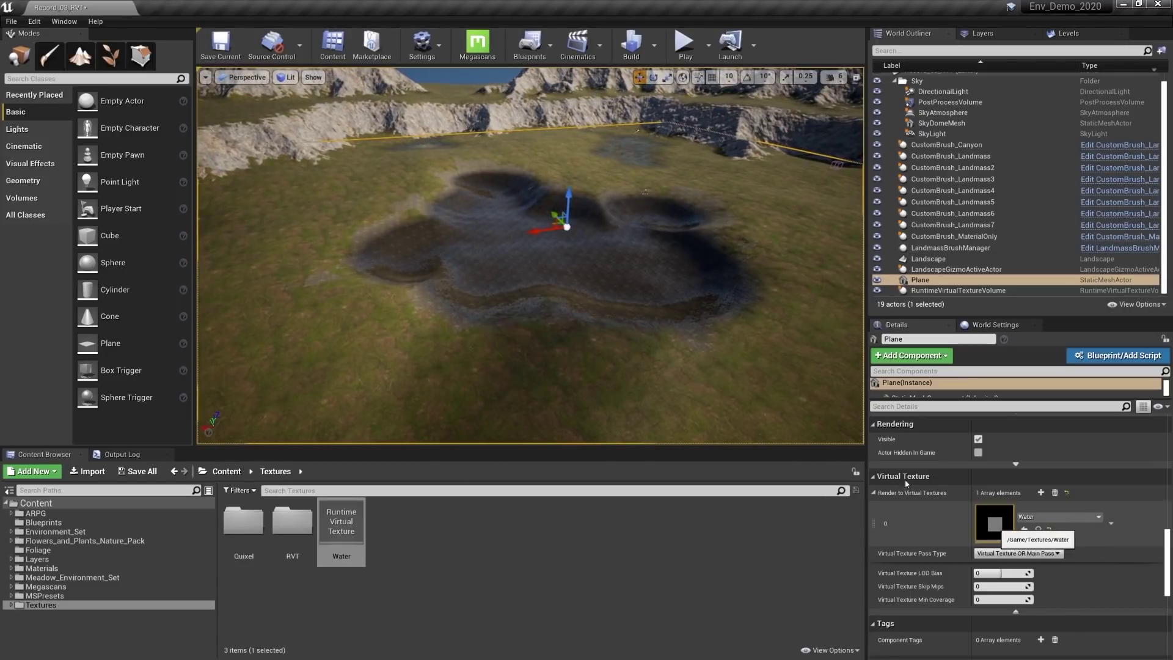
key("w")
mouse_move(673, 345)
right_mouse_down()
mouse_move(656, 333)
mouse_move(673, 345)
right_mouse_up()
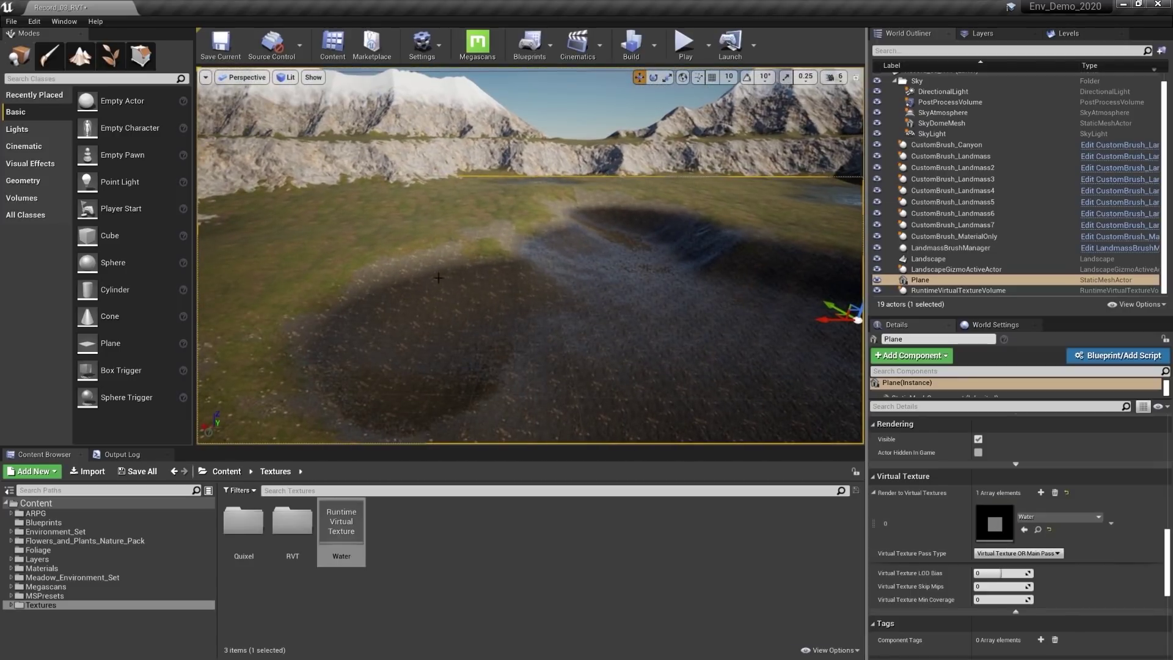
right_click_drag(438, 277, 717, 322)
key("w")
Step: Select the Landscape actor and open its landscape material, M_Landscape
left_click(717, 322)
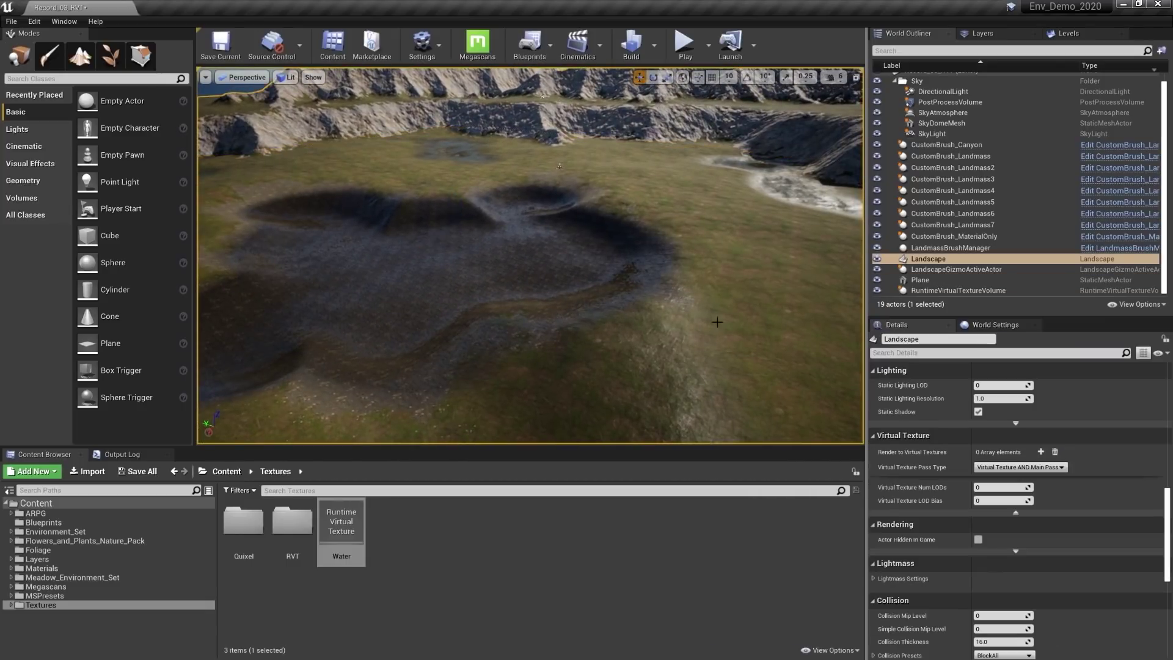
left_click_drag(1168, 543, 1169, 414)
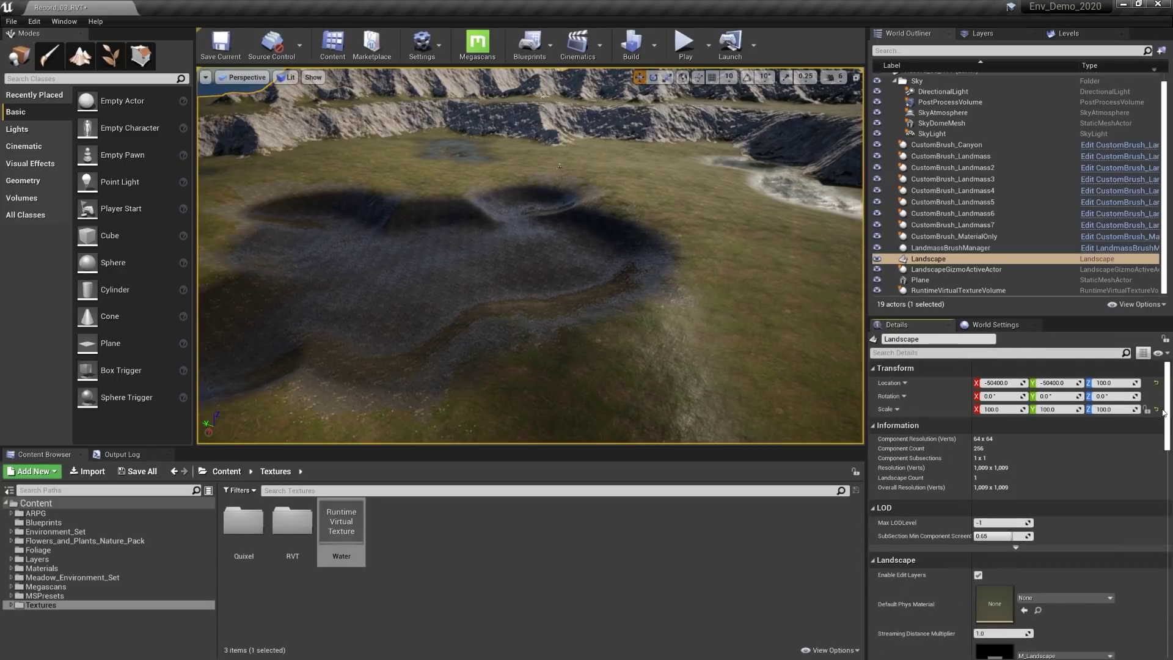
scroll(1014, 524, "down", 3)
double_click(982, 583)
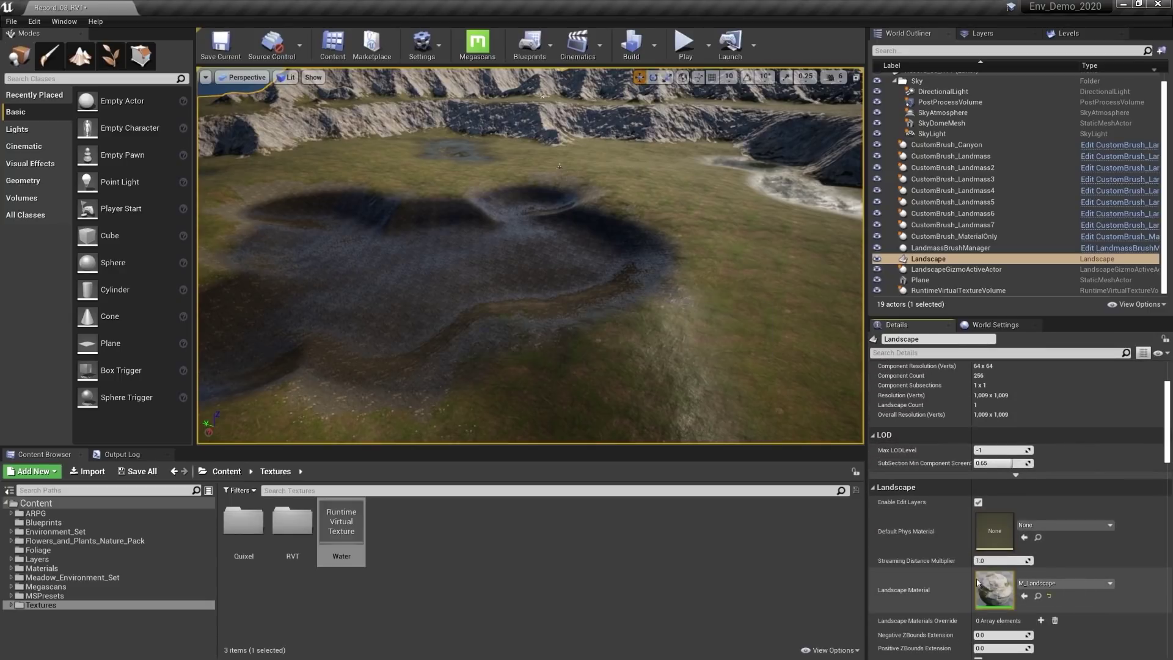
Step: Examine the Water Roughness node group, including WaterLevelRVT, Absolute World Position, the B mask and MF_WorldHeight
scroll(470, 349, "down", 4)
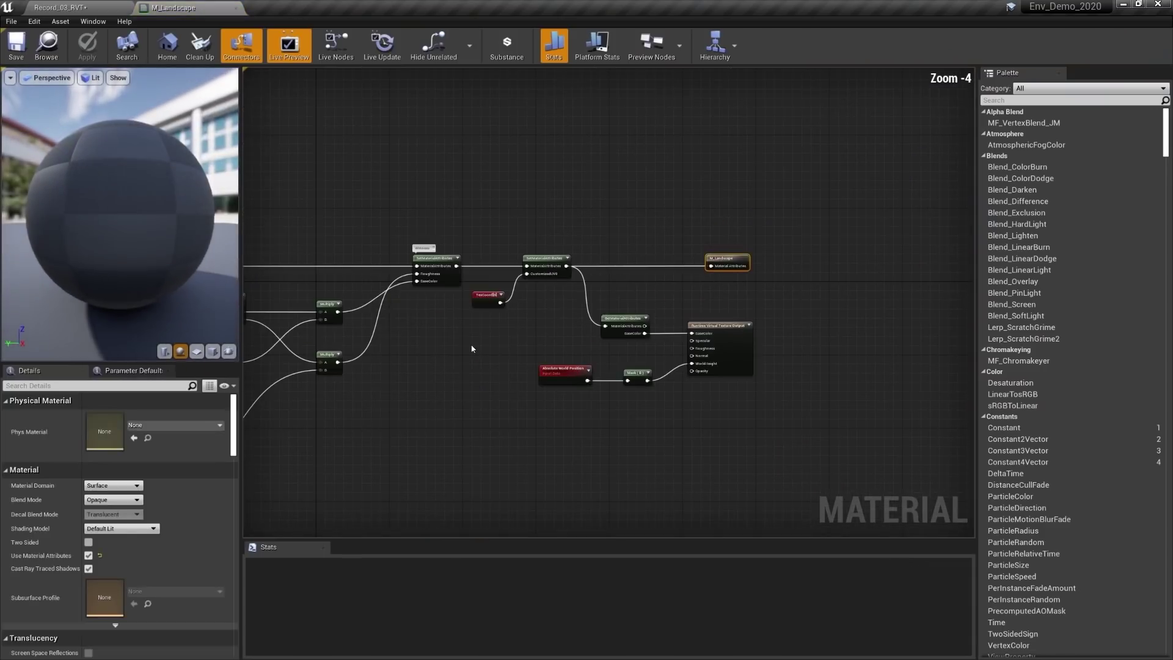
right_click_drag(471, 348, 924, 292)
scroll(518, 317, "up", 4)
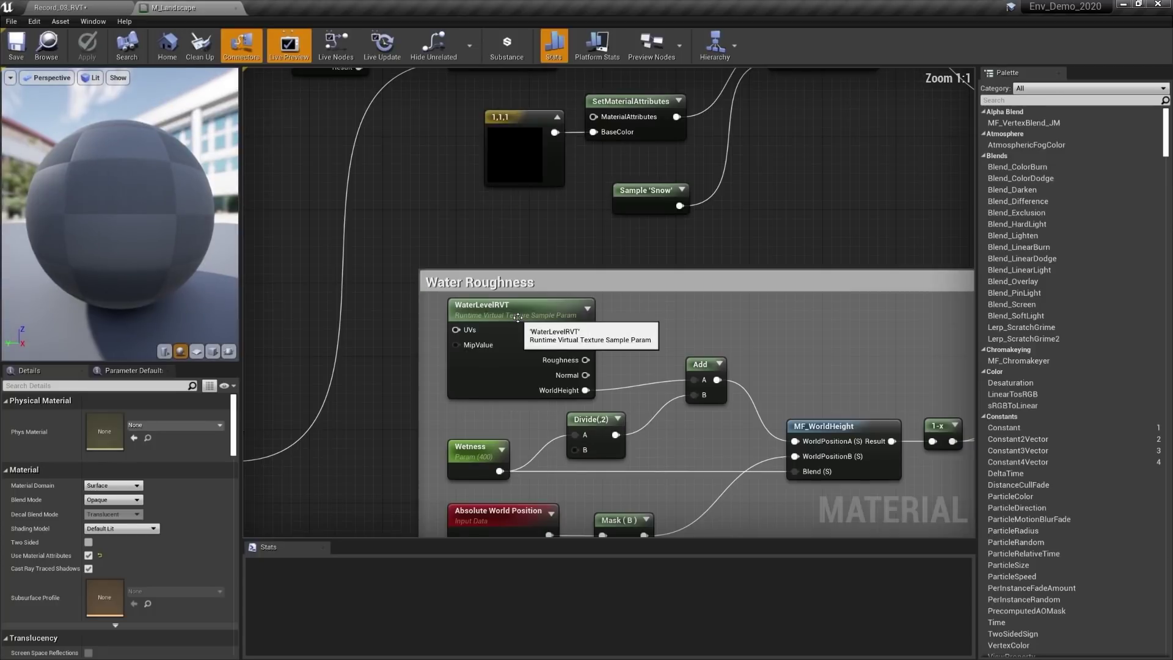
left_click(517, 317)
right_click_drag(374, 434, 340, 334)
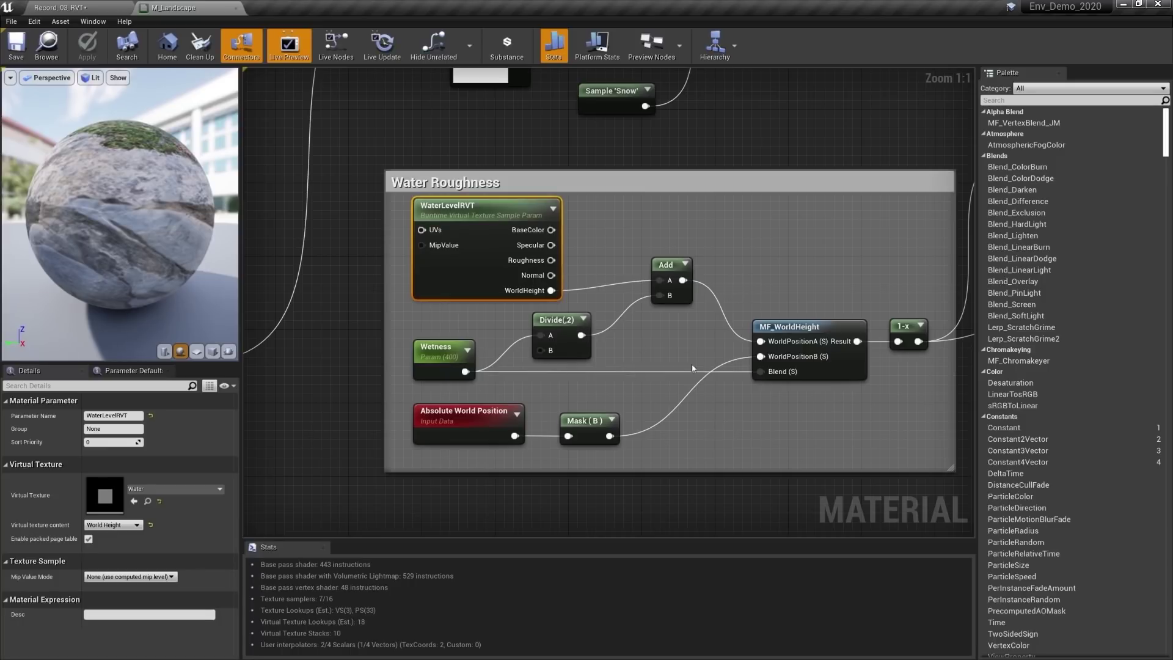
left_click(504, 424)
left_click(587, 422)
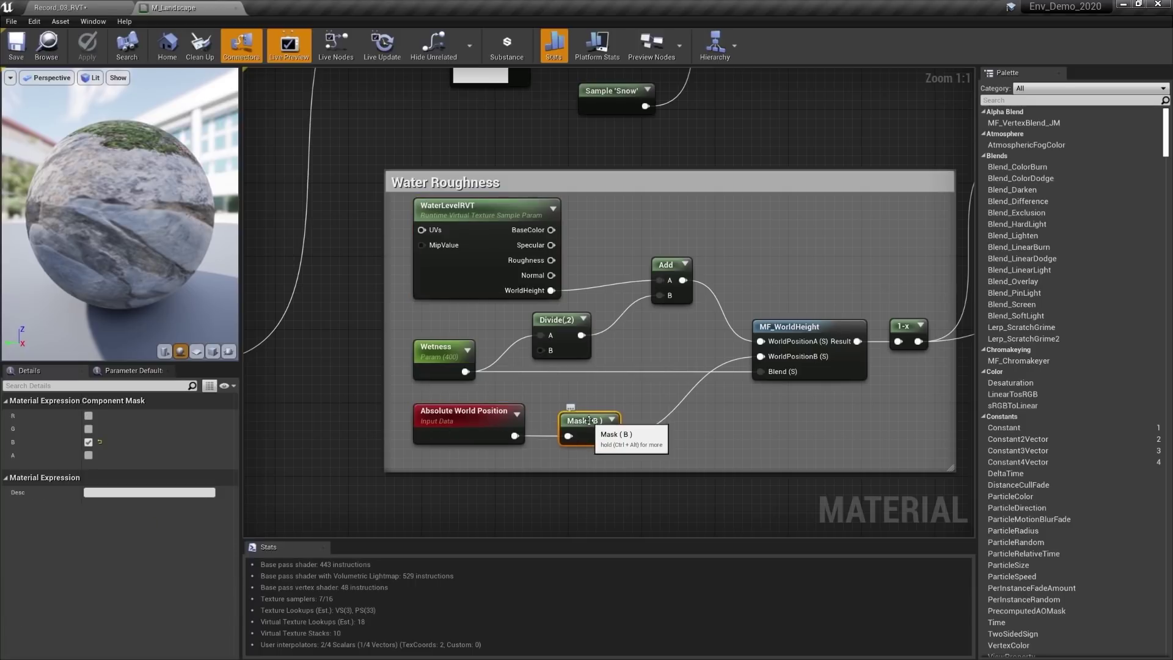
left_click(780, 343)
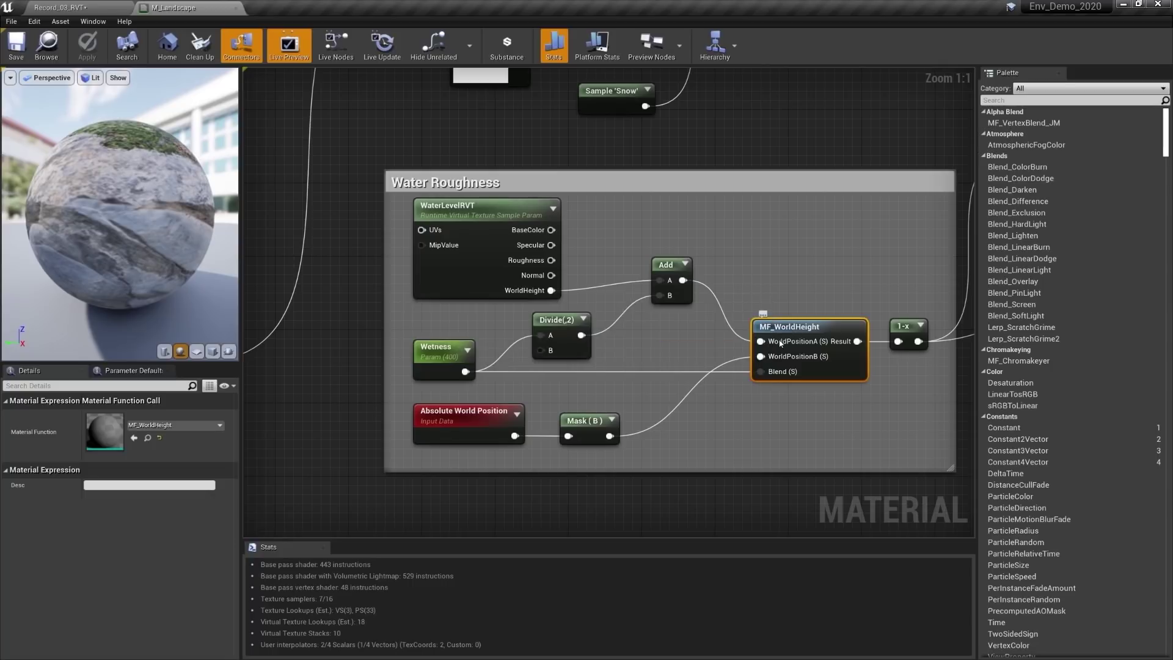
Step: Inspect the MF_WorldHeight function and follow its inverted result through the Lerp and Multiply nodes in M_Landscape
double_click(780, 343)
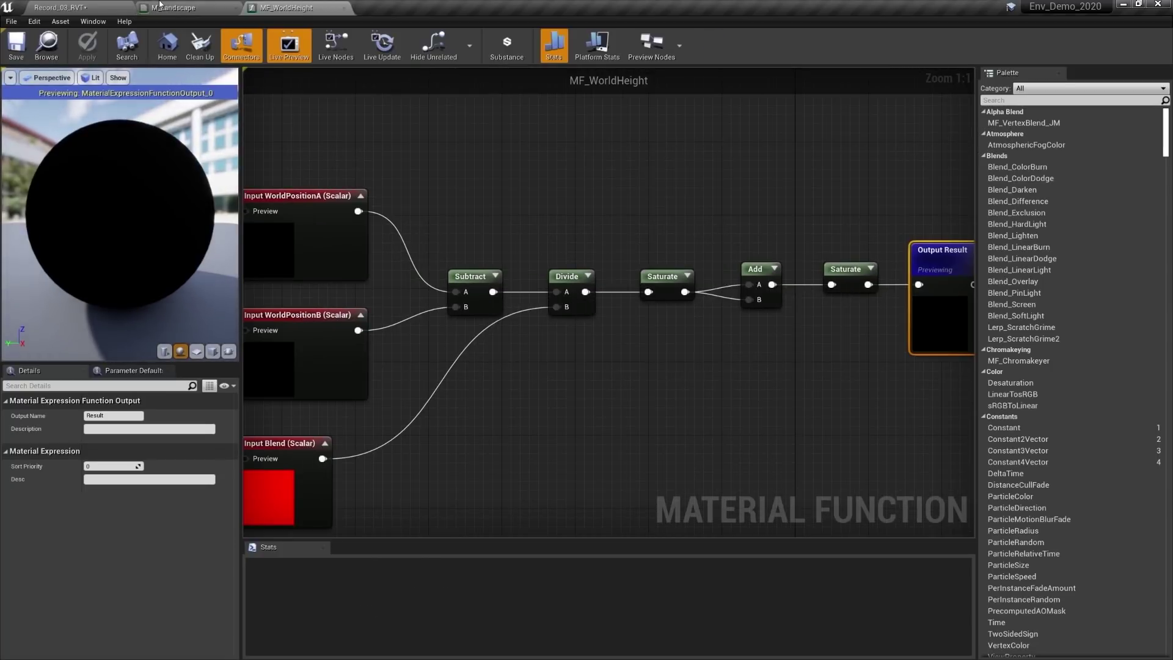
left_click(160, 6)
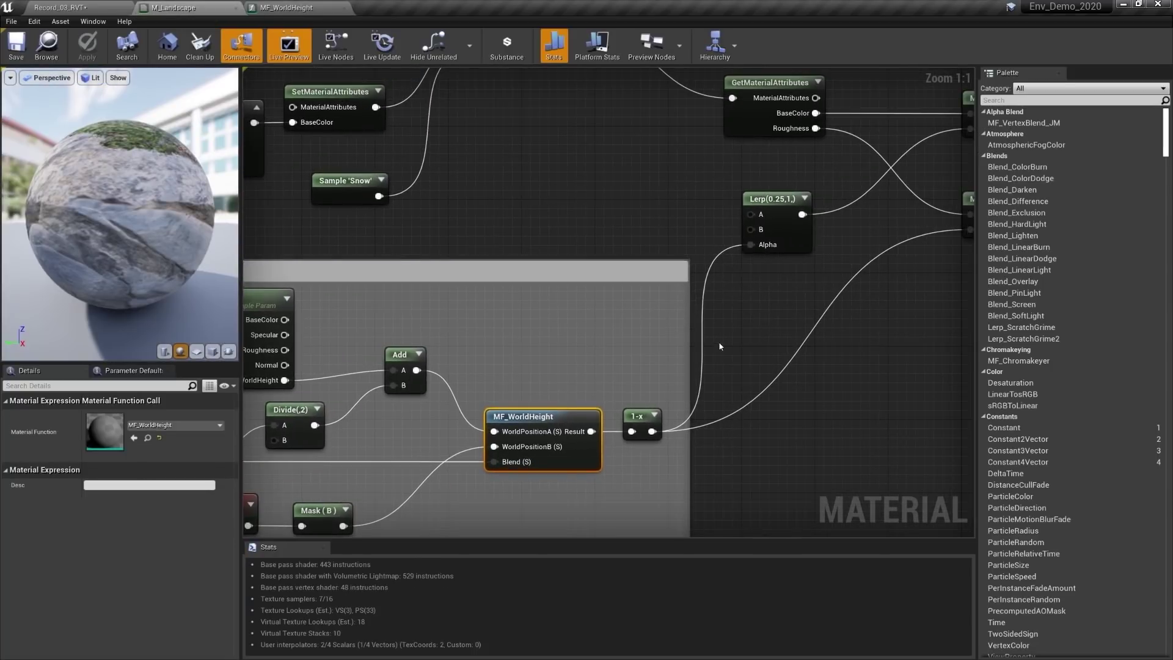
right_click_drag(770, 300, 640, 374)
right_click_drag(817, 232, 727, 264)
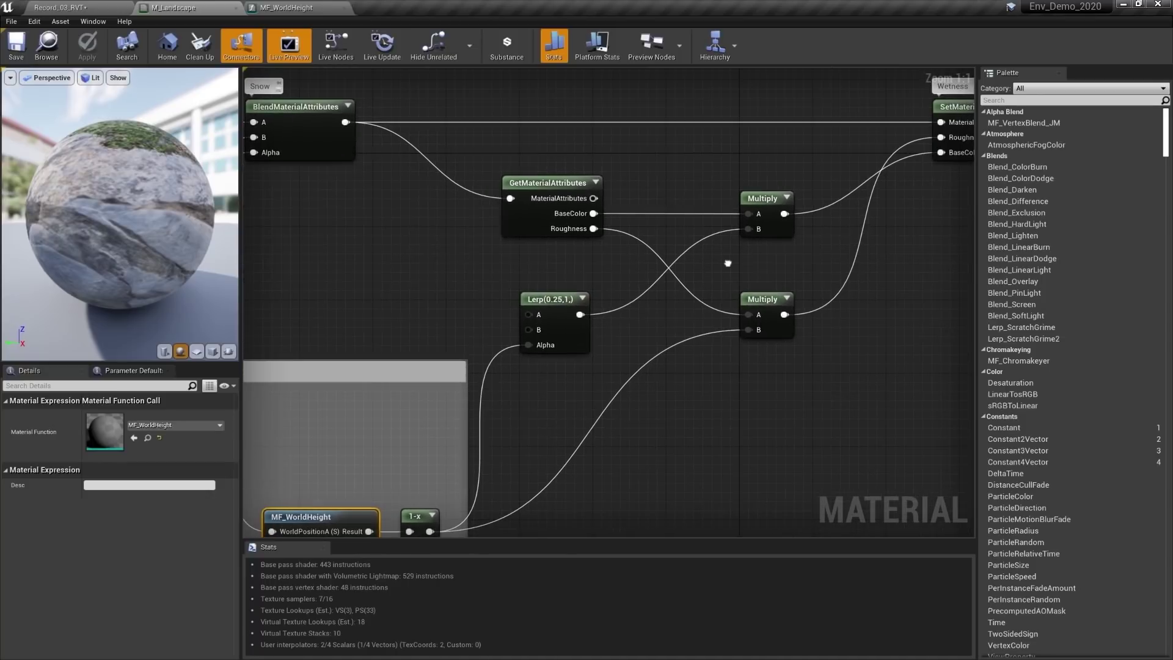
right_click_drag(888, 191, 830, 204)
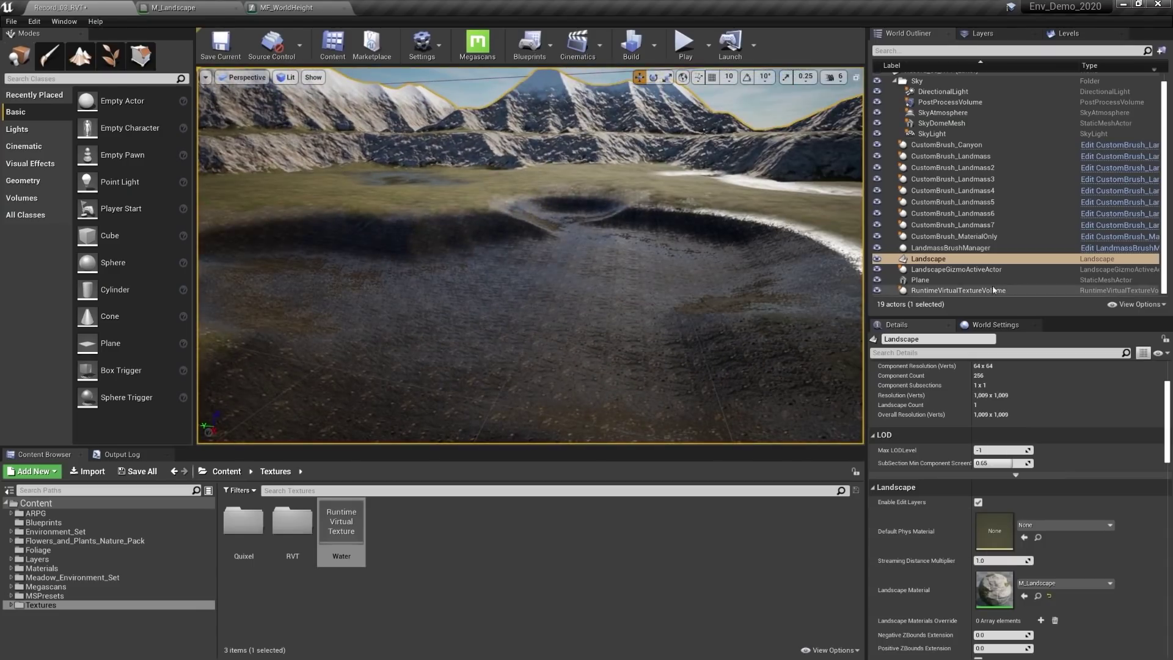
Step: Set the water plane's Virtual Texture Pass Type to Virtual Texture AND Main Pass
left_click(939, 282)
scroll(936, 540, "down", 5)
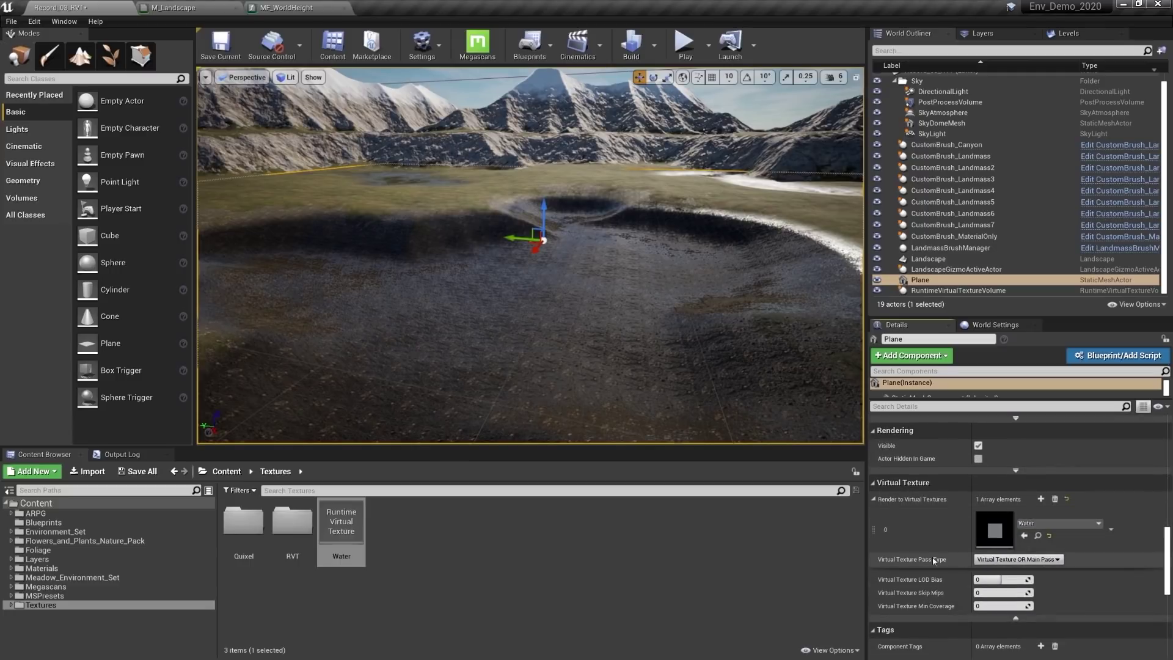
mouse_move(679, 318)
right_mouse_down()
mouse_move(690, 332)
mouse_move(669, 318)
right_mouse_up()
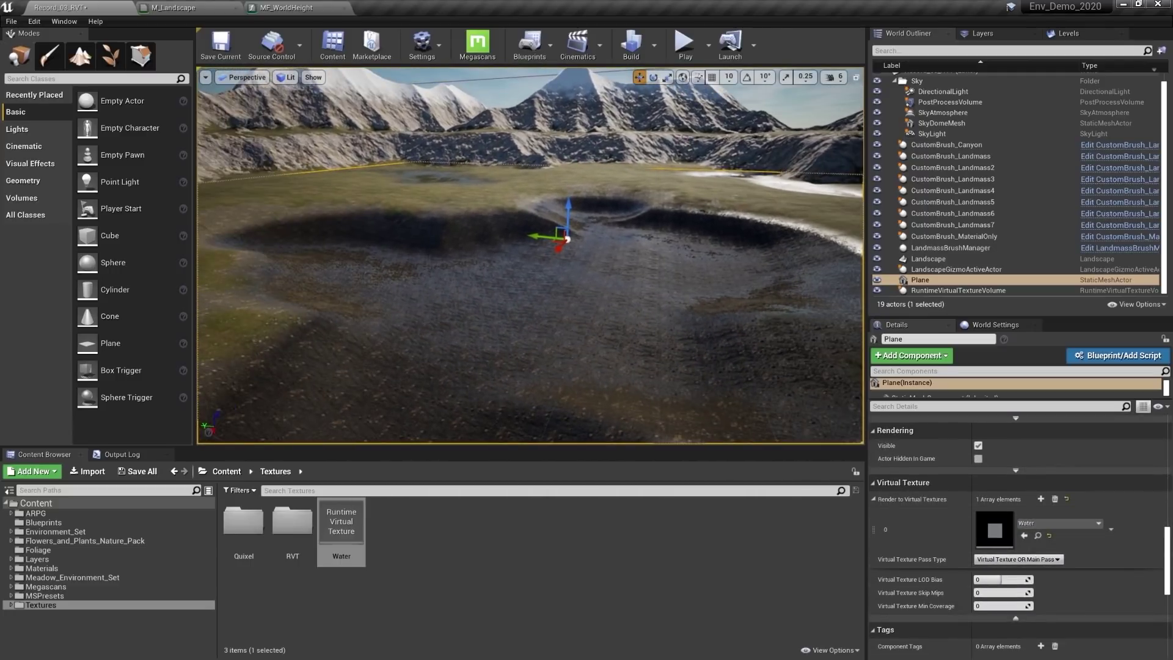
left_click(1022, 561)
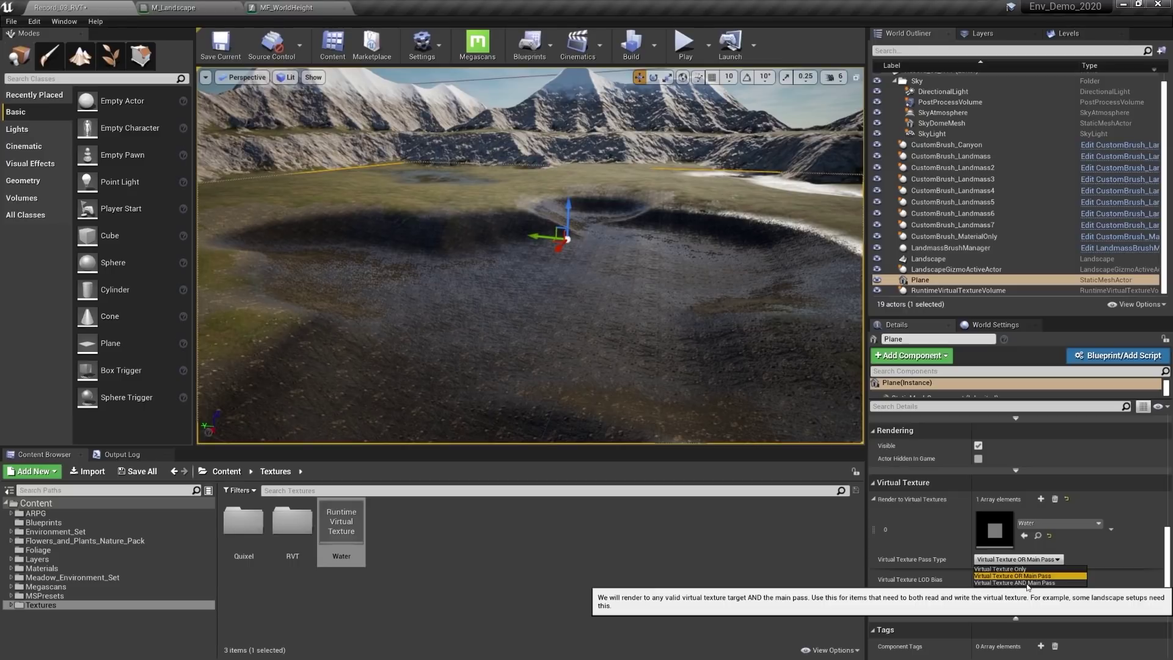
left_click(1029, 582)
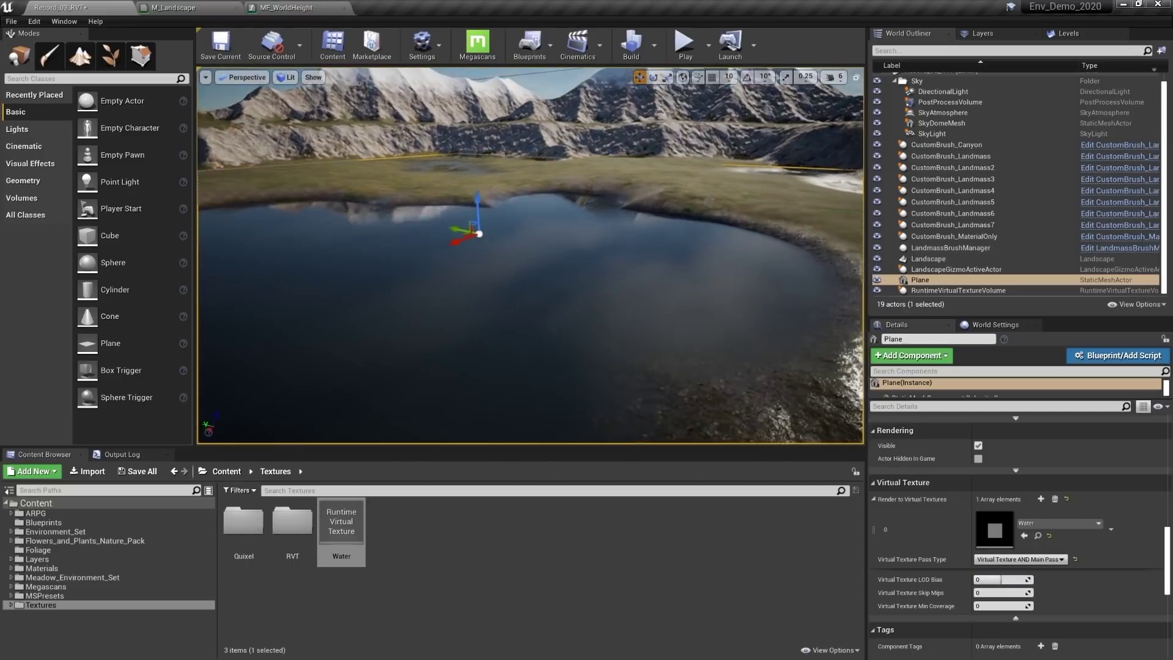
Step: Move the water plane along its vertical axis and examine the wetness around the lake's shoreline
right_click_drag(453, 325, 508, 311)
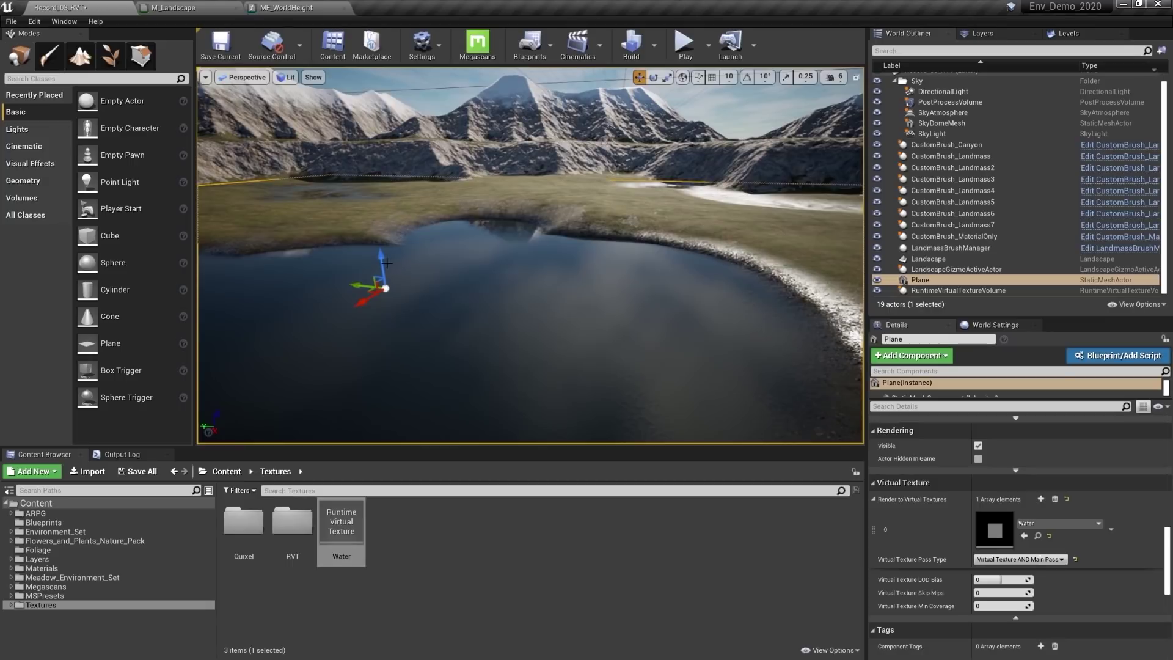
mouse_move(387, 263)
left_mouse_down()
mouse_move(393, 299)
mouse_move(408, 242)
mouse_move(406, 267)
left_mouse_up()
key("f")
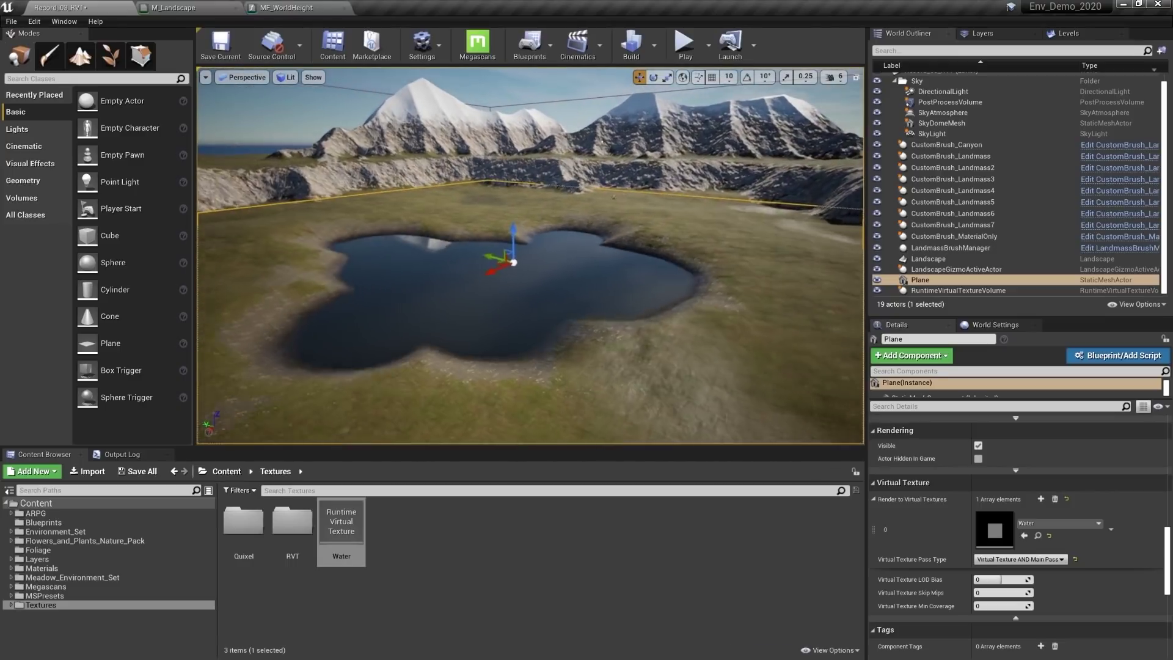
right_click_drag(537, 281, 511, 281)
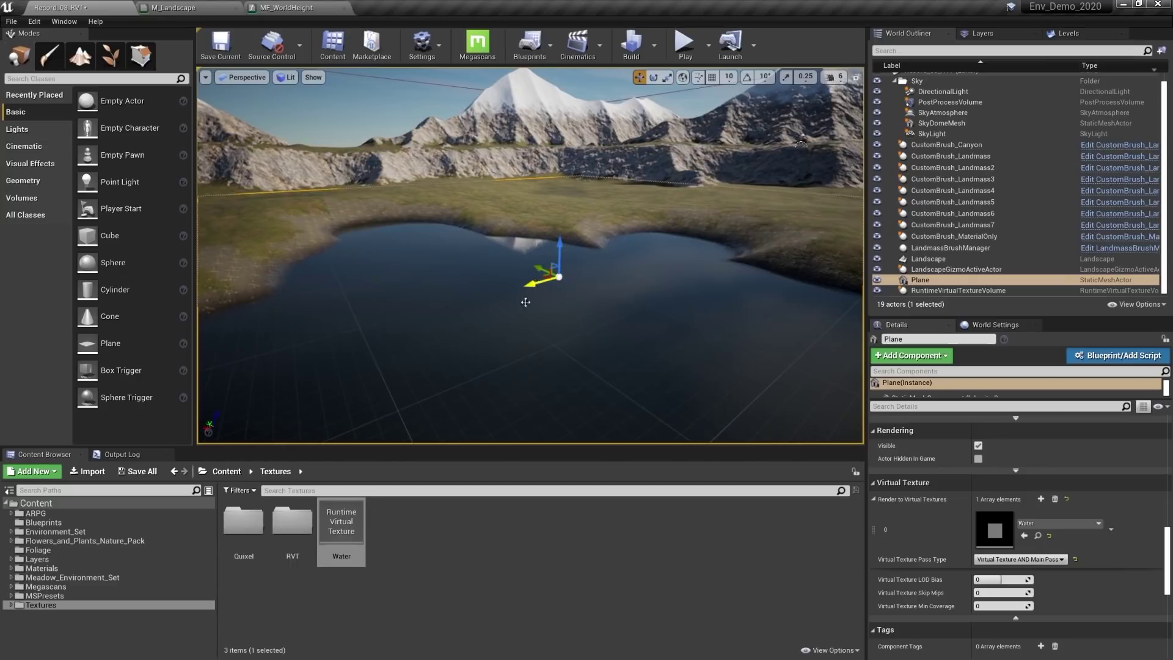
left_click(603, 217)
left_click_drag(1168, 518, 1171, 555)
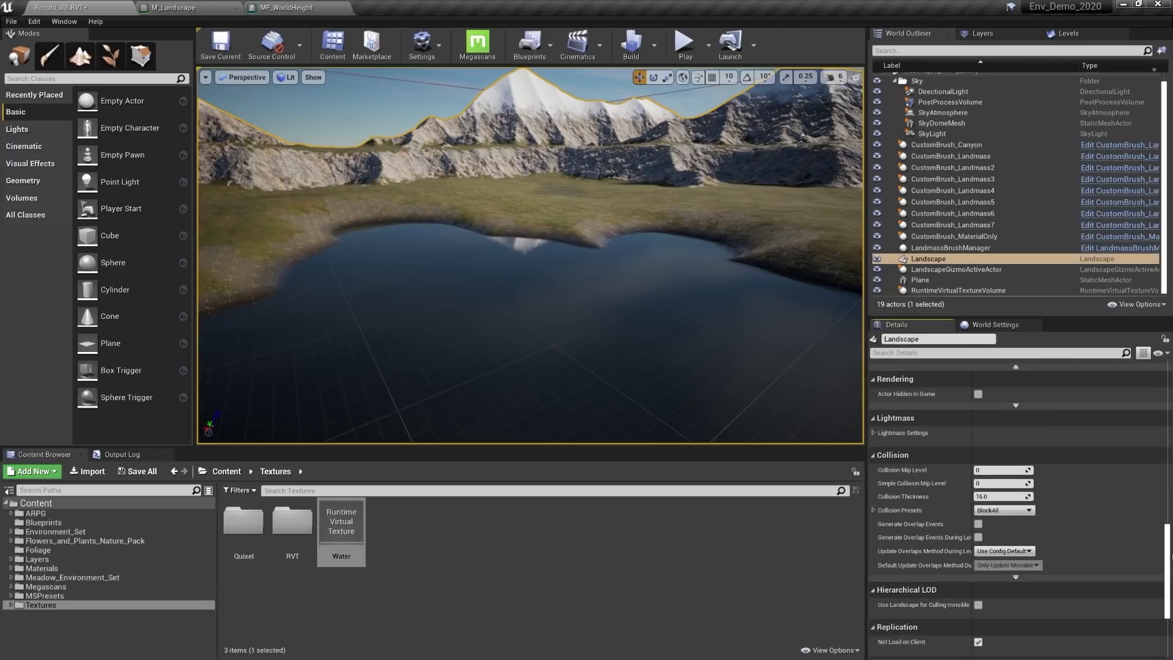
right_click_drag(598, 322, 665, 320)
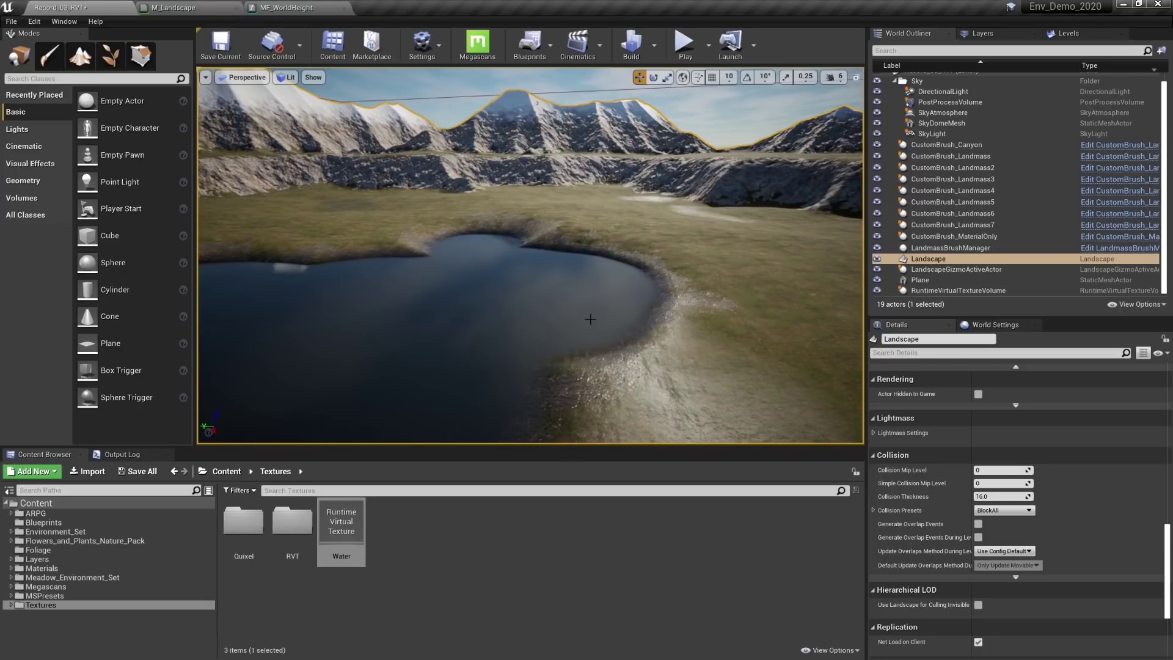
Step: Place the tk3vefefa_LOD0 mesh from Megascans/3D_Assets/Mossy_Rocks_00 in the lake
left_click(45, 587)
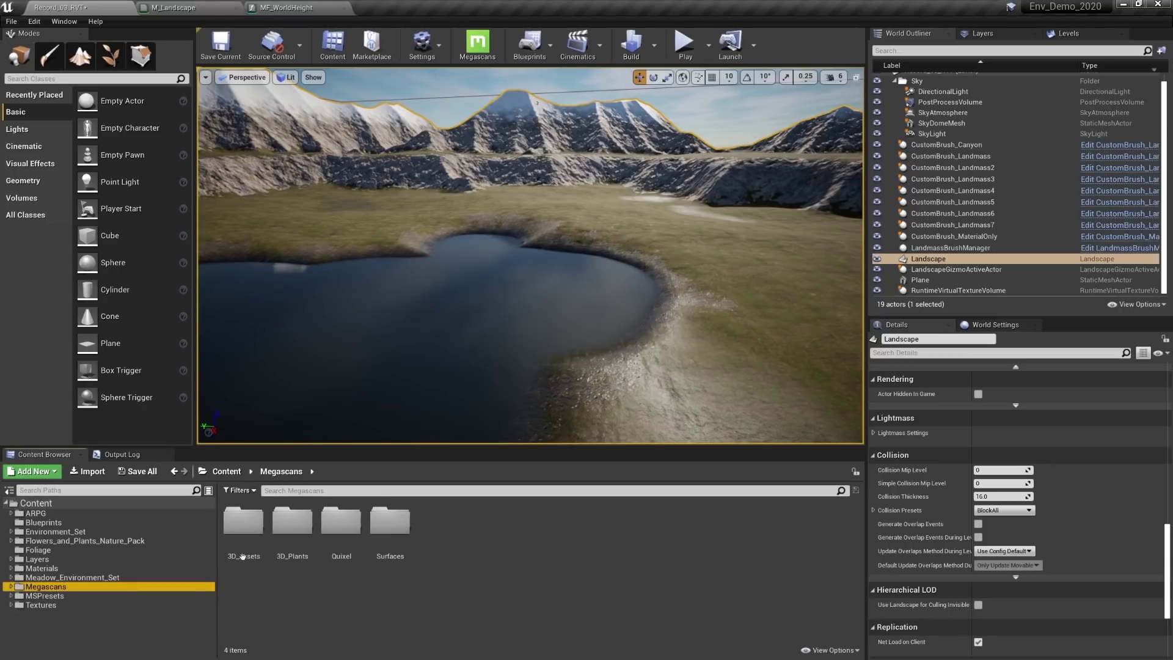
double_click(243, 525)
double_click(292, 521)
left_click(78, 623)
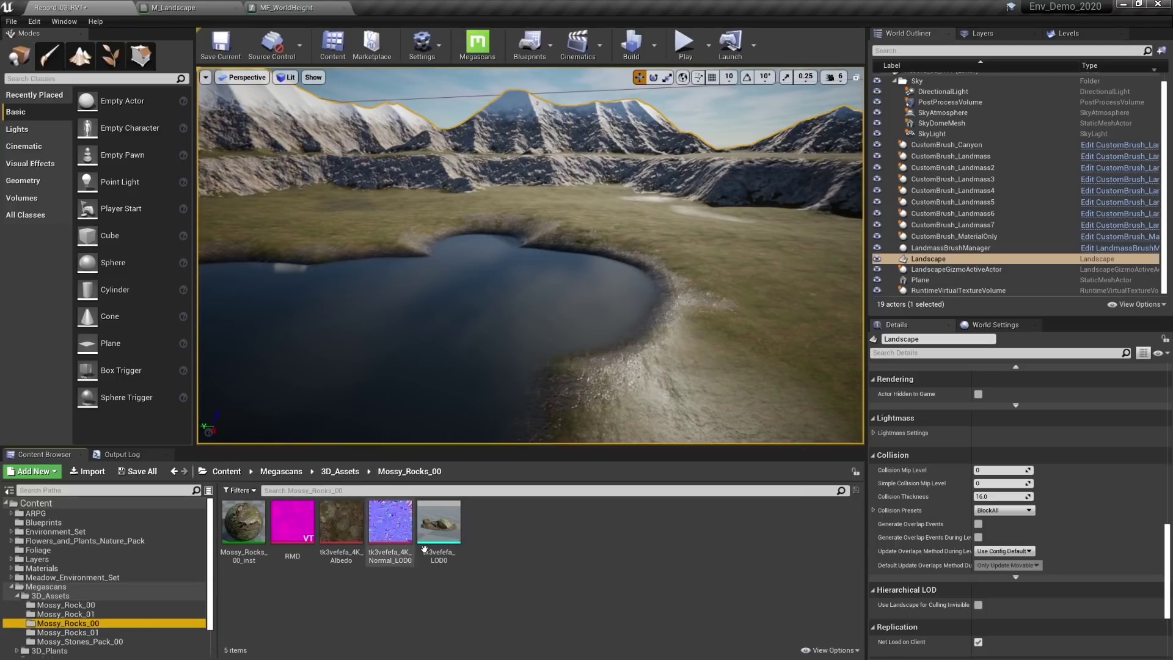
left_click_drag(438, 524, 440, 275)
scroll(1168, 443, "up", 5)
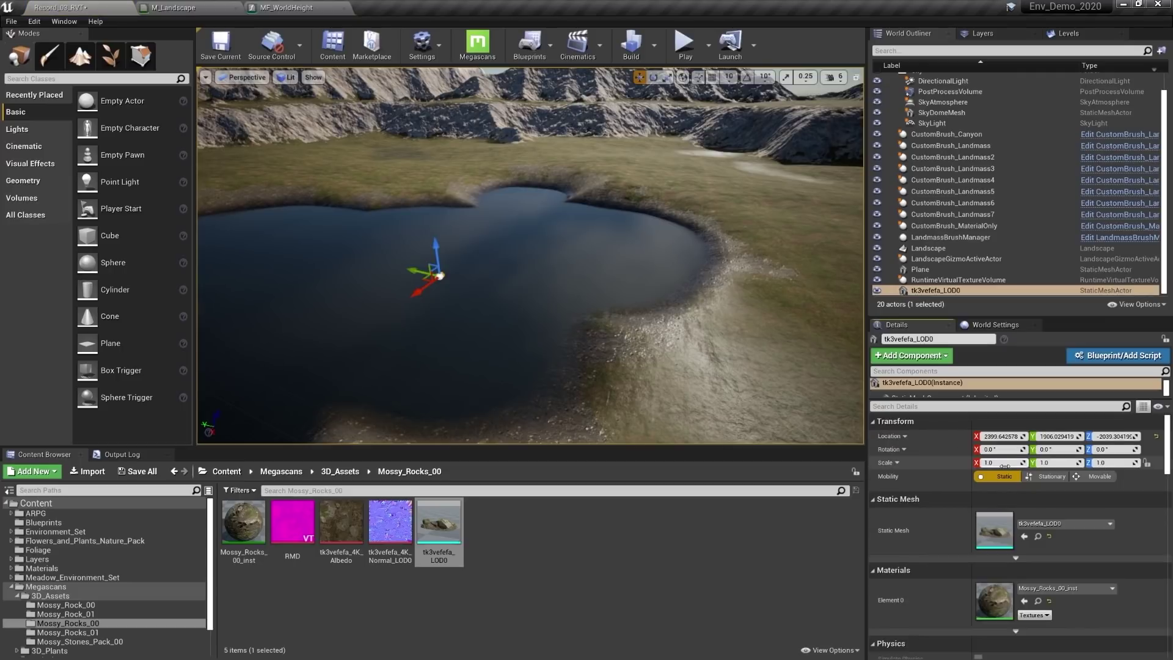
Step: Set the mossy rock mesh's scale to 20 on the X, Y and Z axes
left_click(1004, 463)
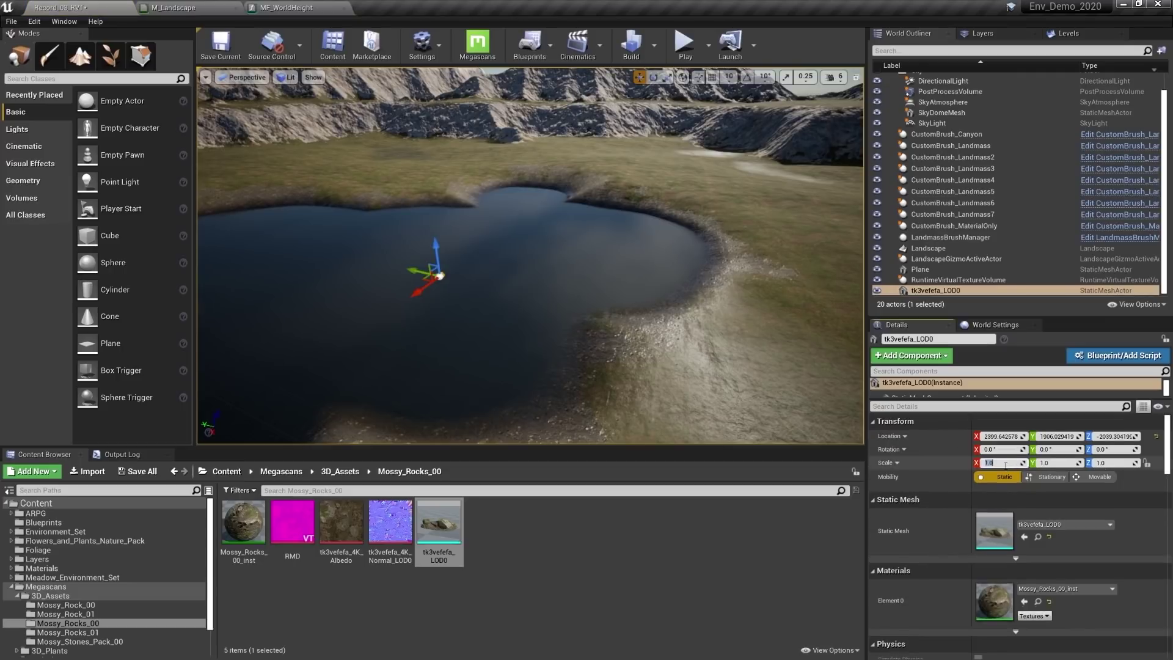
left_click(1111, 463)
type("20")
key("Return")
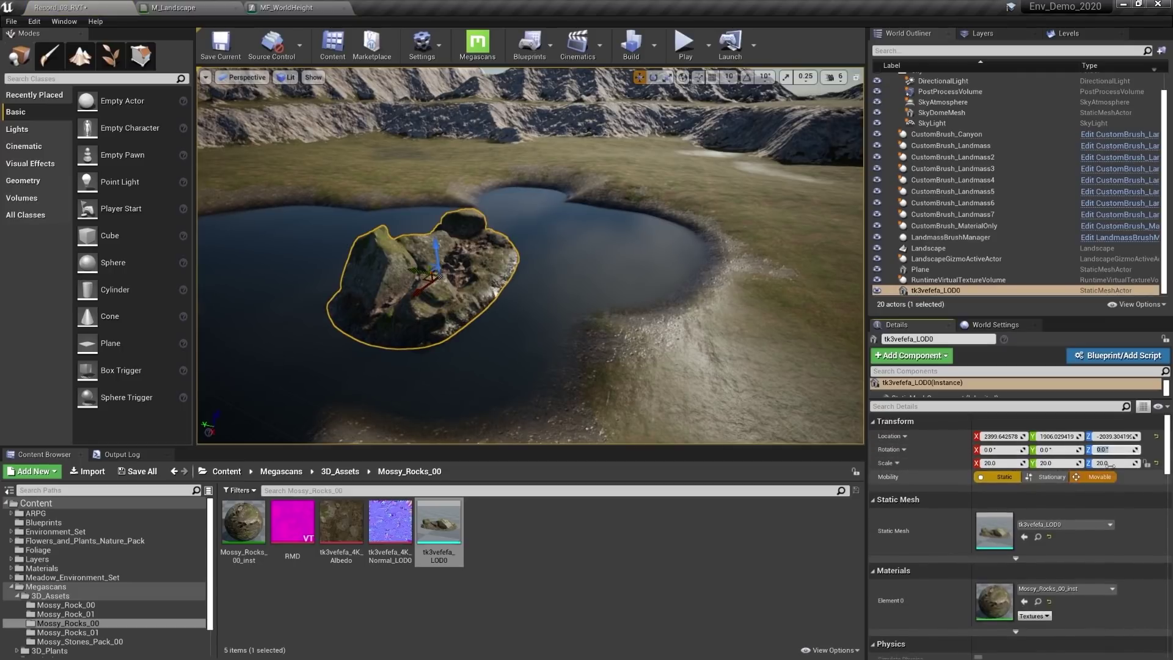
Step: Open the rock's Mossy_Rocks_00_inst material and its parent, MS_DefaultMaterial_CP, to examine the Wetness node group
double_click(994, 599)
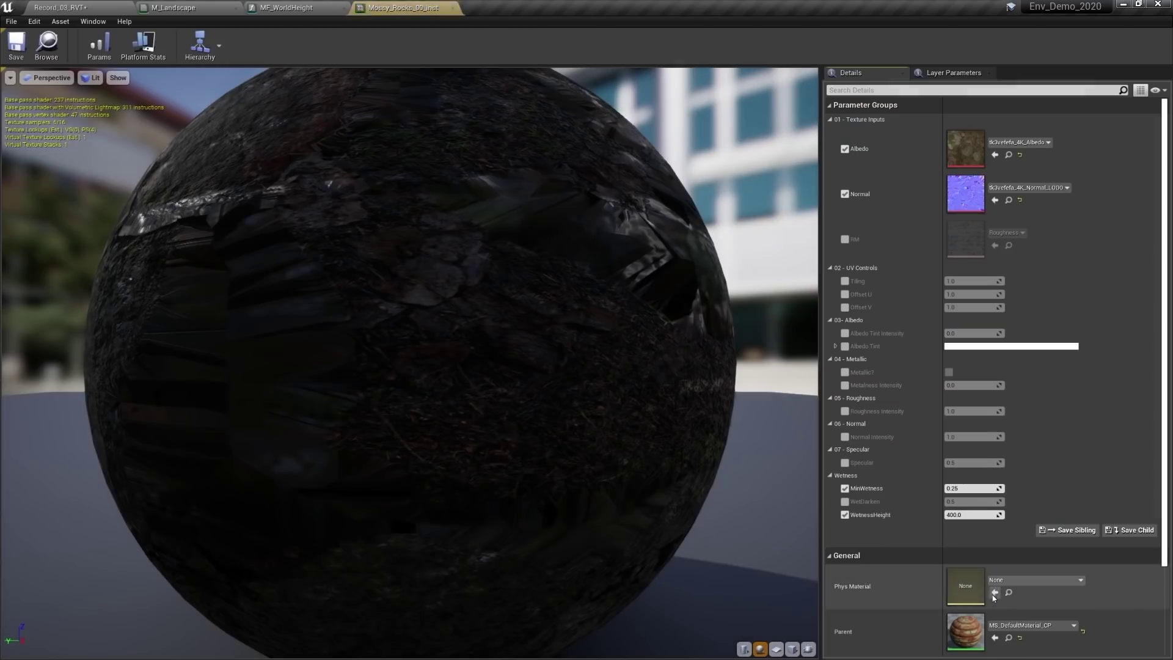
double_click(965, 631)
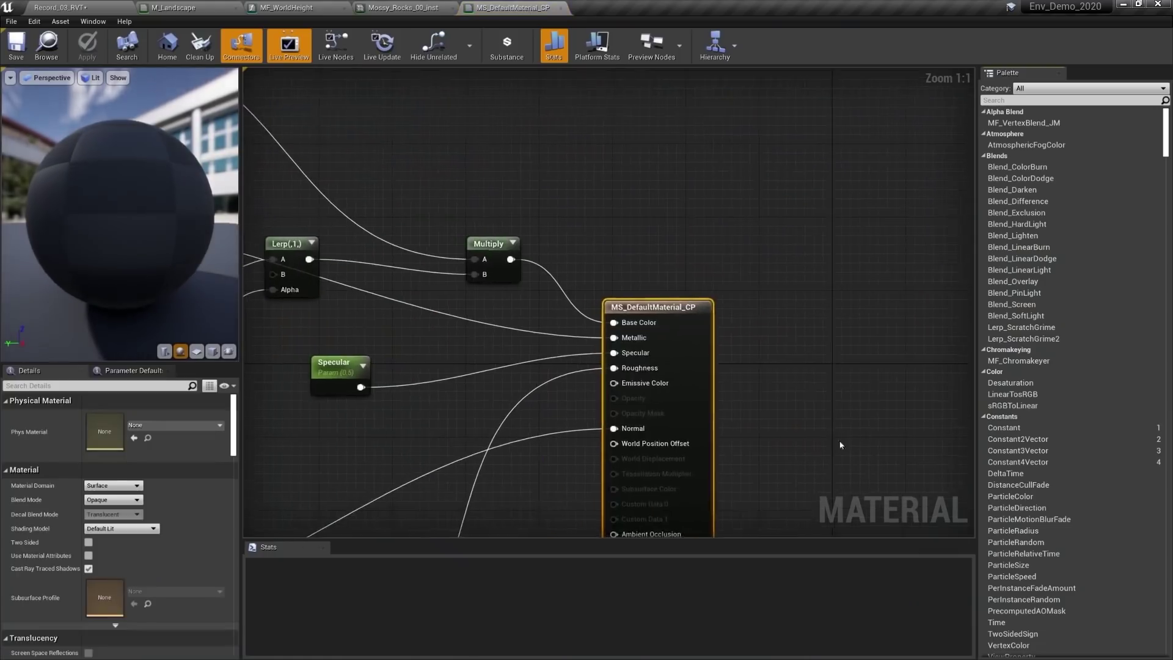
right_click_drag(697, 308, 706, 113)
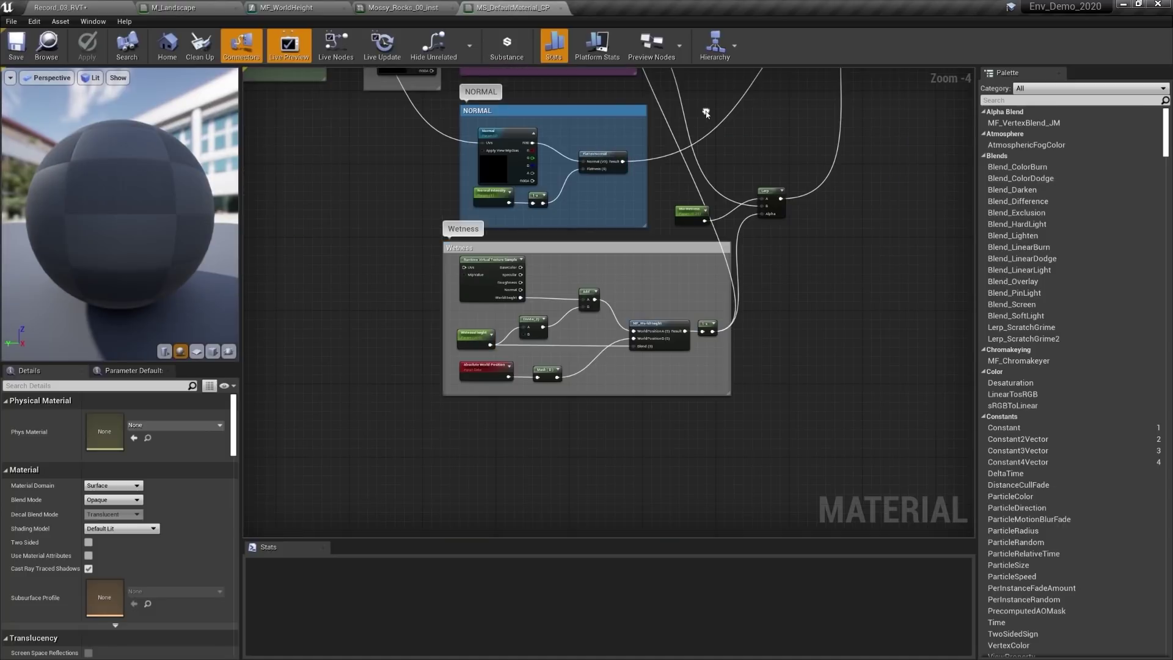
scroll(573, 312, "up", 4)
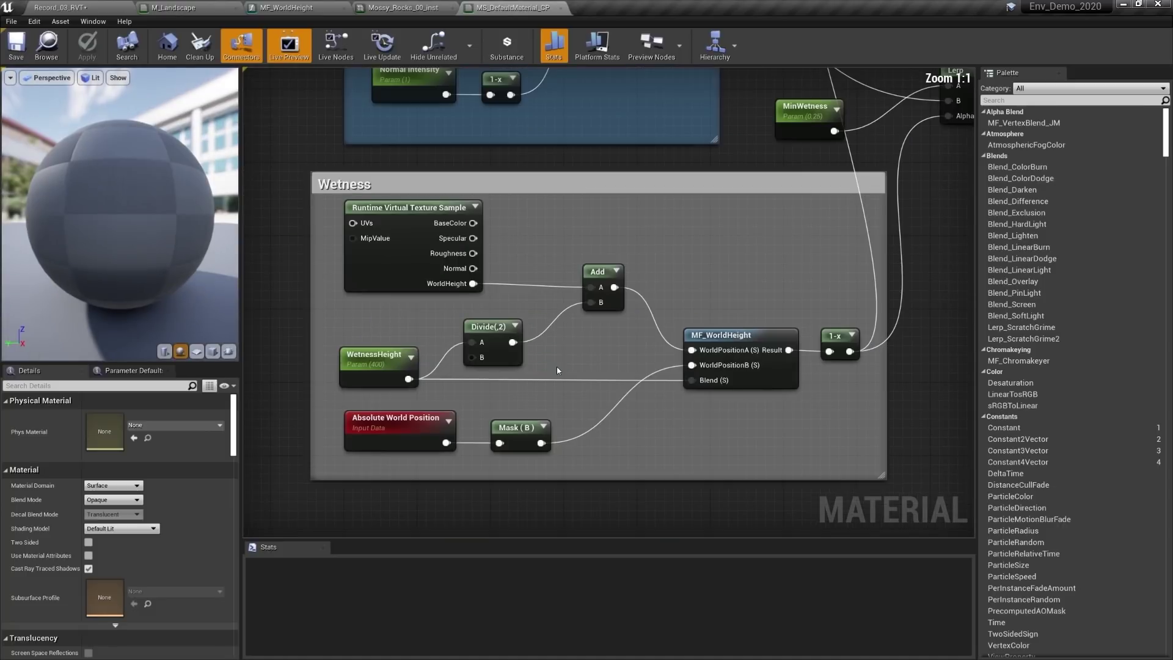
Step: Examine the Wetness group's Runtime Virtual Texture Sample settings and follow the wetness connections to the material's output node
left_click(408, 259)
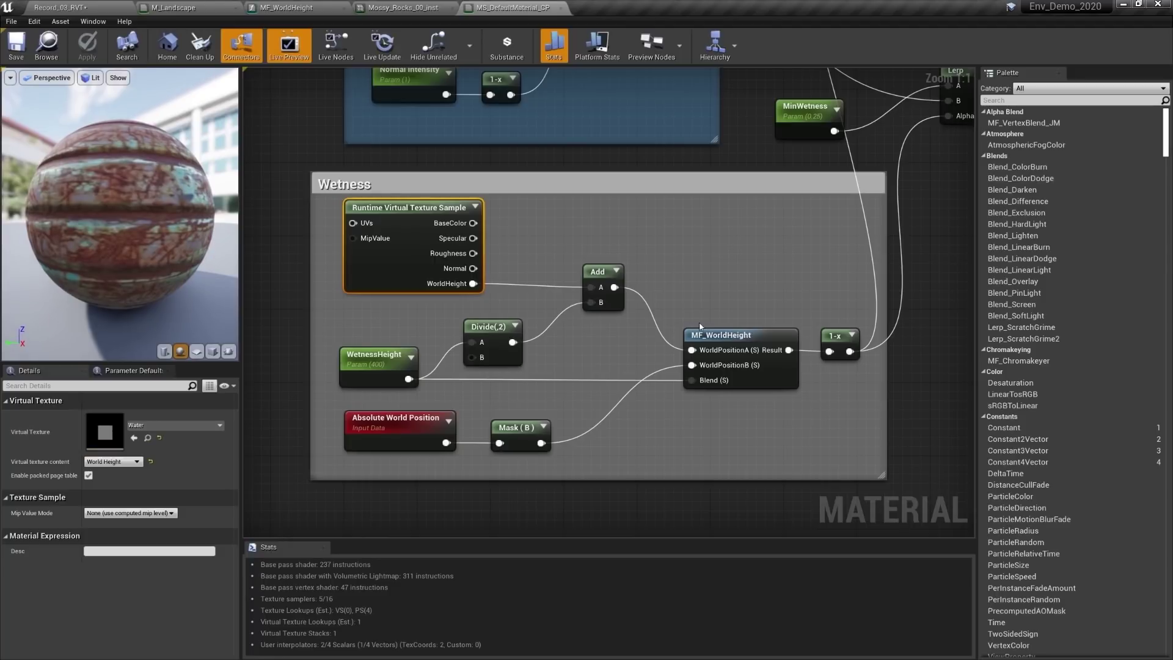
right_click_drag(670, 399, 610, 406)
right_click_drag(921, 69, 748, 351)
right_click_drag(814, 223, 712, 445)
scroll(712, 445, "down", 1)
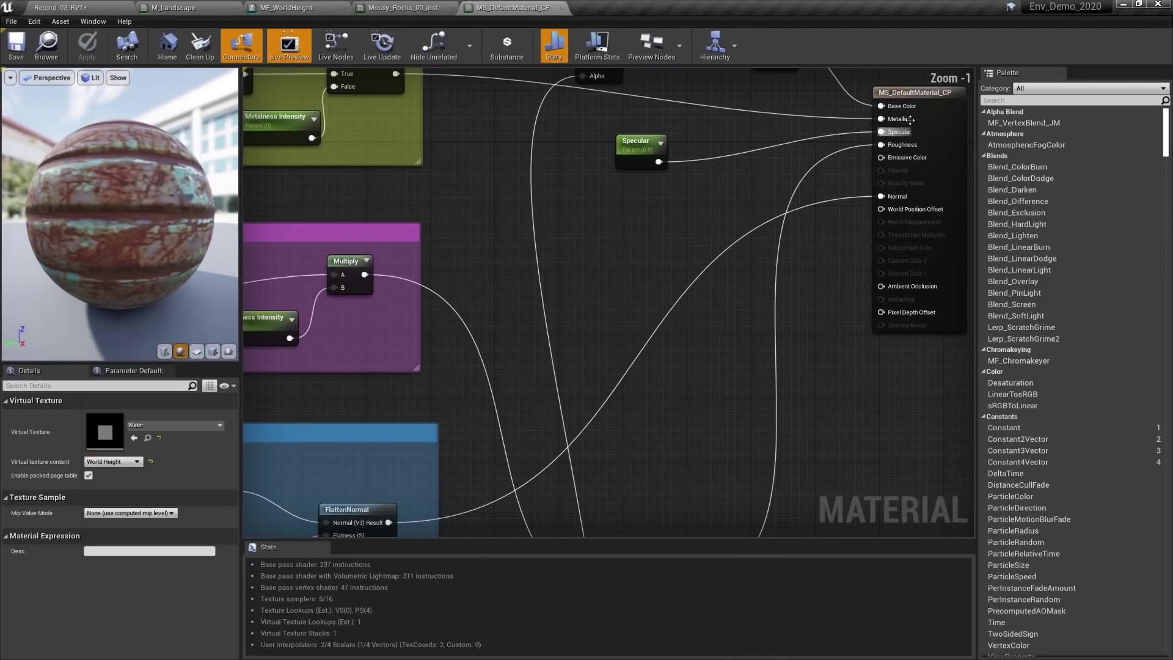
right_click_drag(785, 174, 766, 202)
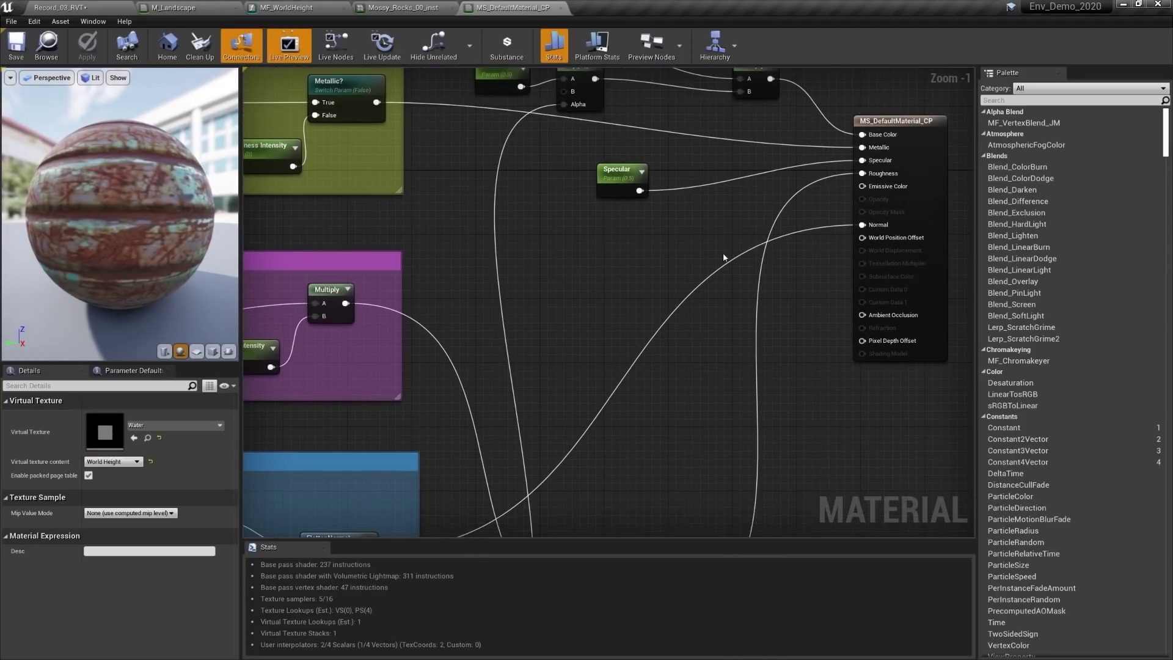
Step: Return to the level, select the water plane and lower it along its vertical axis beside the mossy rocks
left_click(129, 8)
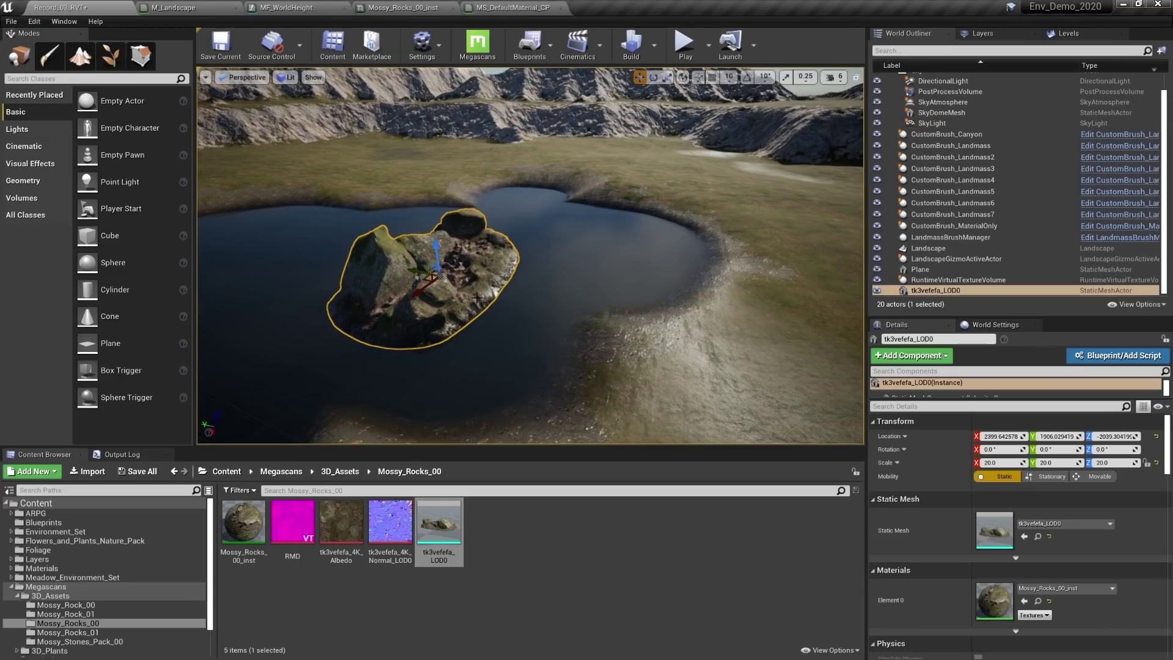
left_click_drag(477, 298, 551, 264, "alt")
left_click(670, 239)
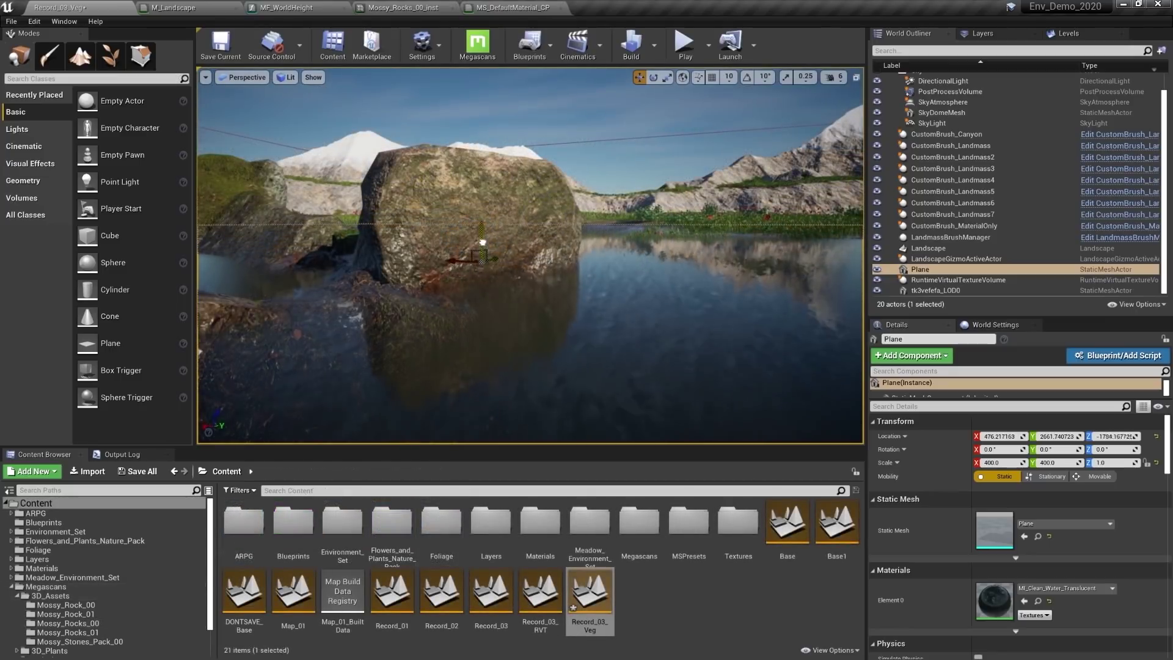
mouse_move(481, 221)
left_mouse_down()
mouse_move(480, 325)
mouse_move(480, 243)
left_mouse_up()
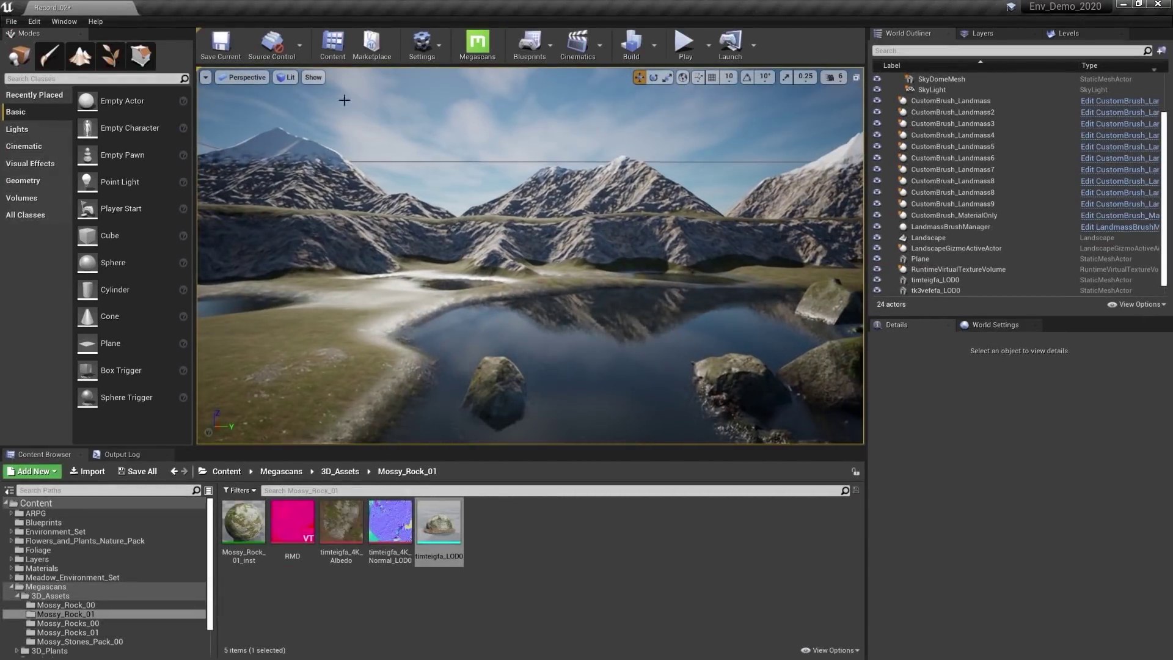
Step: Turn on the advanced Grass show flag in the viewport and view the vegetation around the lake
left_click(314, 79)
mouse_move(343, 394)
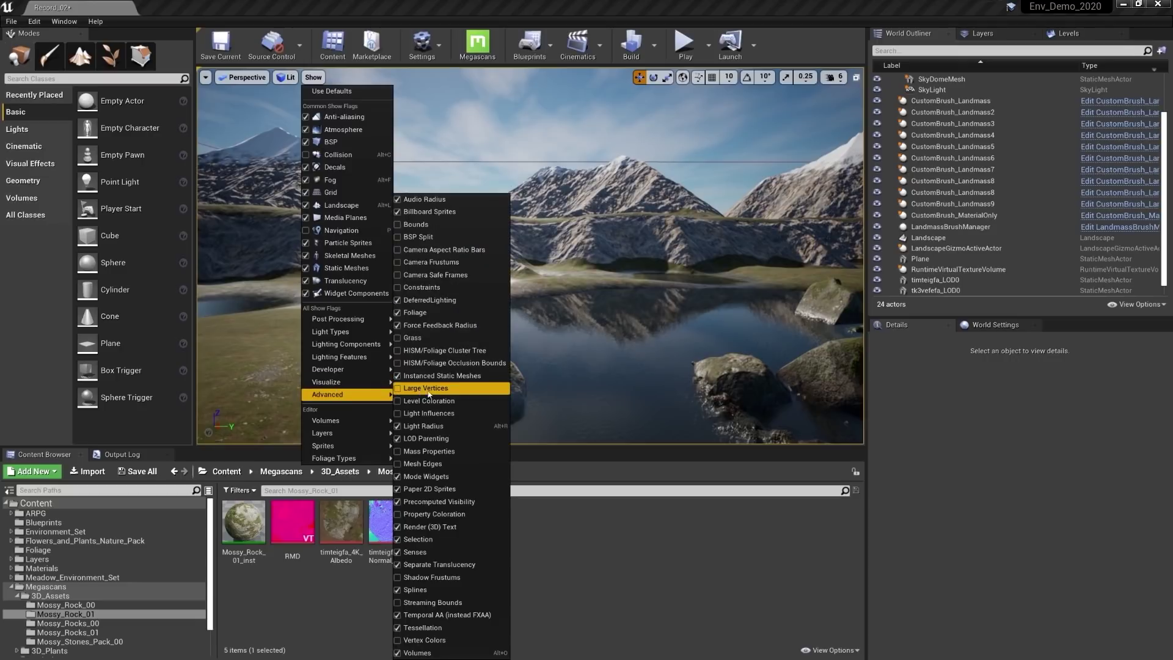
left_click(399, 340)
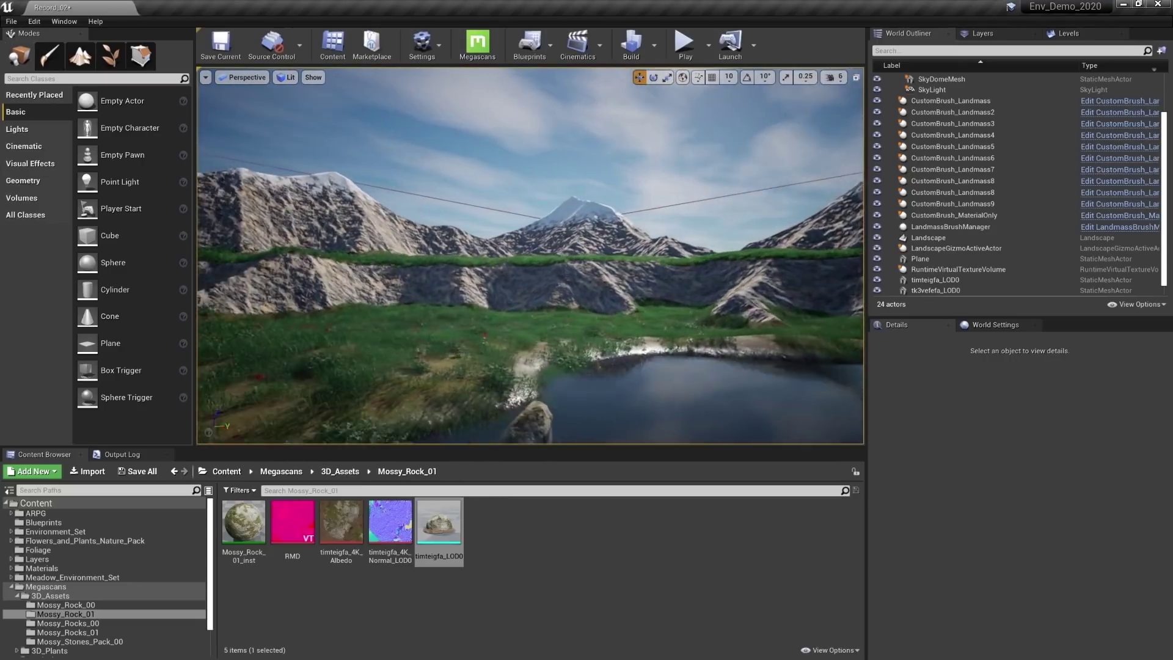
right_click_drag(530, 256, 644, 310)
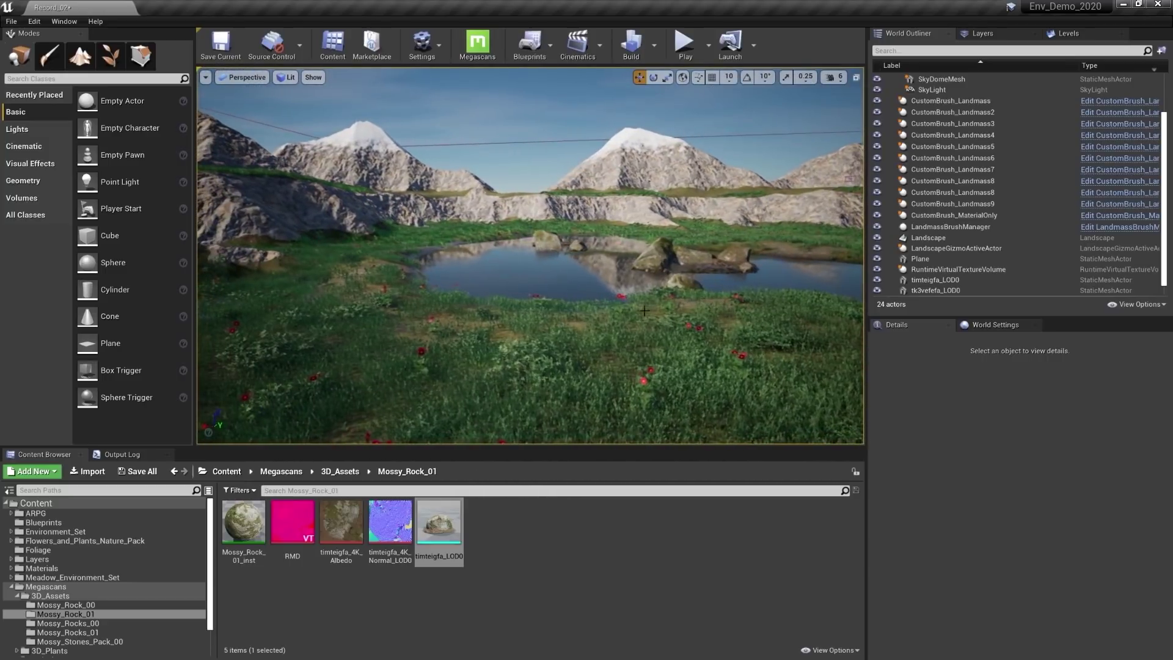
Step: Open the landscape's M_Landscape material and examine the Grass node group with its rock blend and Mud layer sample
left_click(558, 353)
scroll(1014, 519, "down", 5)
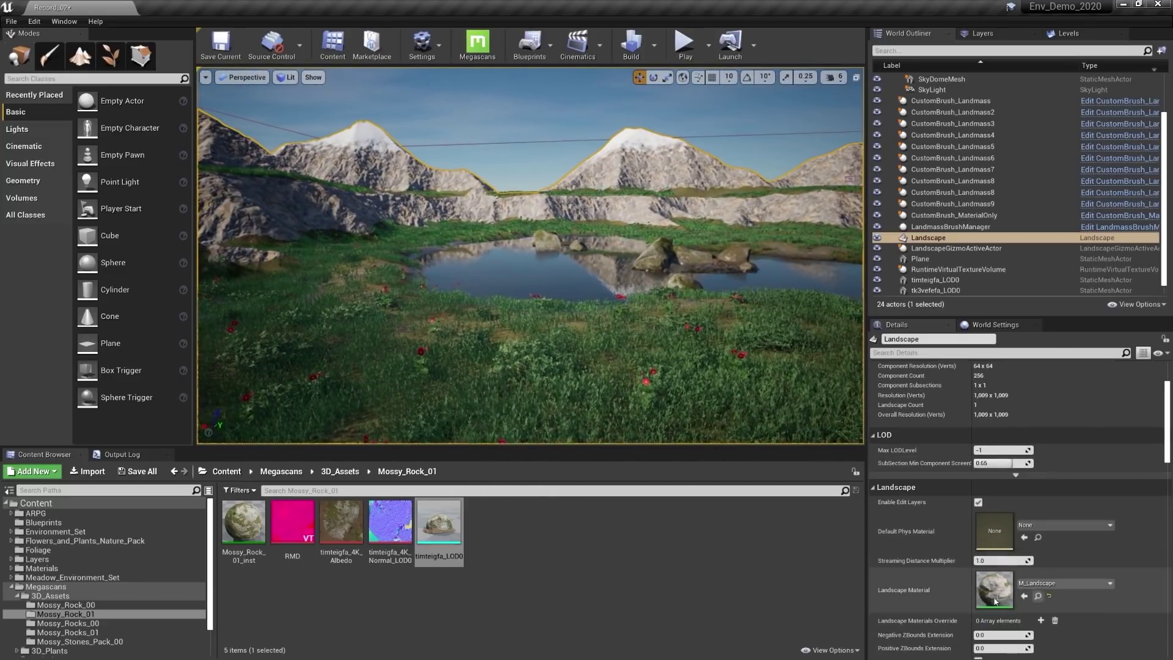
double_click(991, 600)
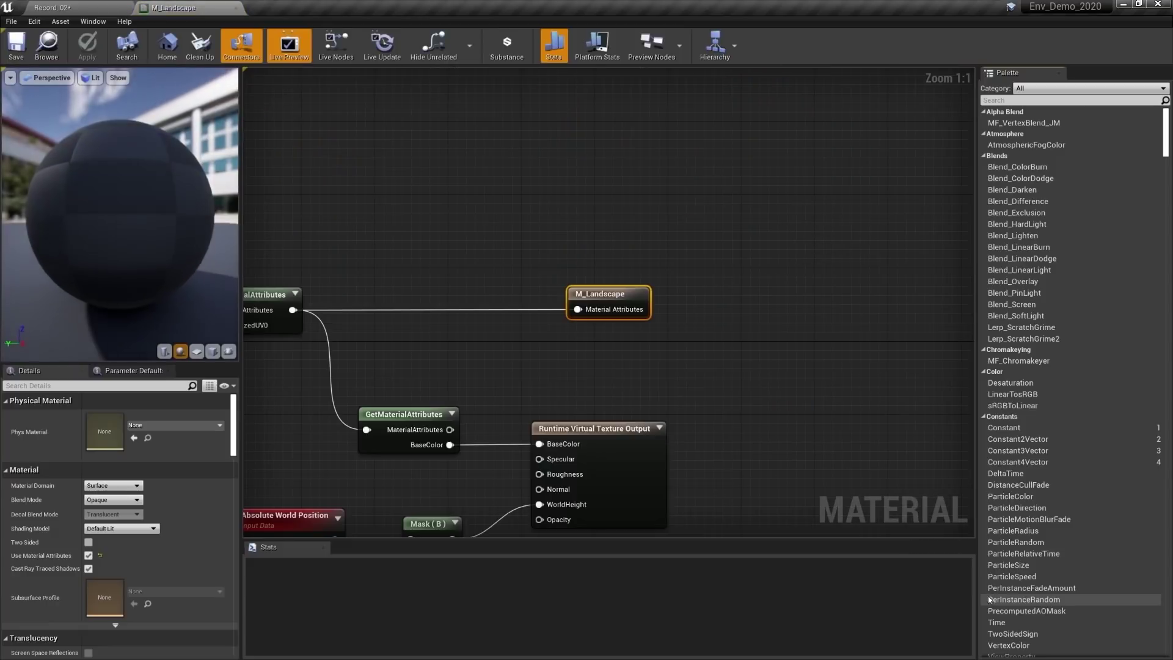
scroll(929, 297, "down", 6)
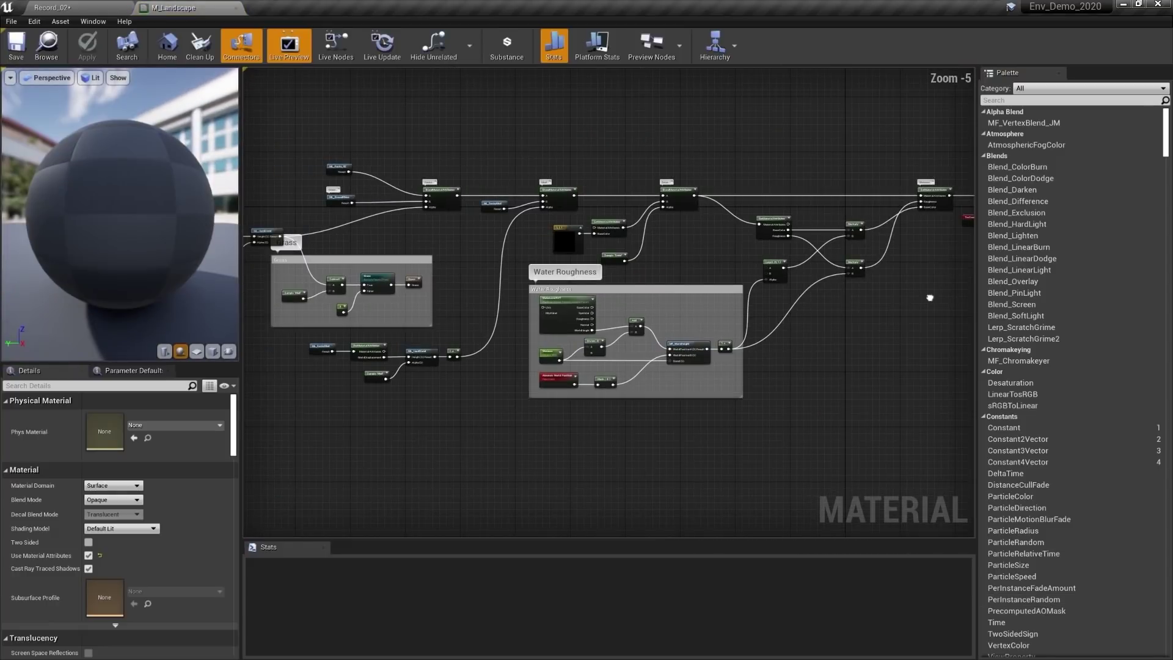
scroll(450, 304, "up", 6)
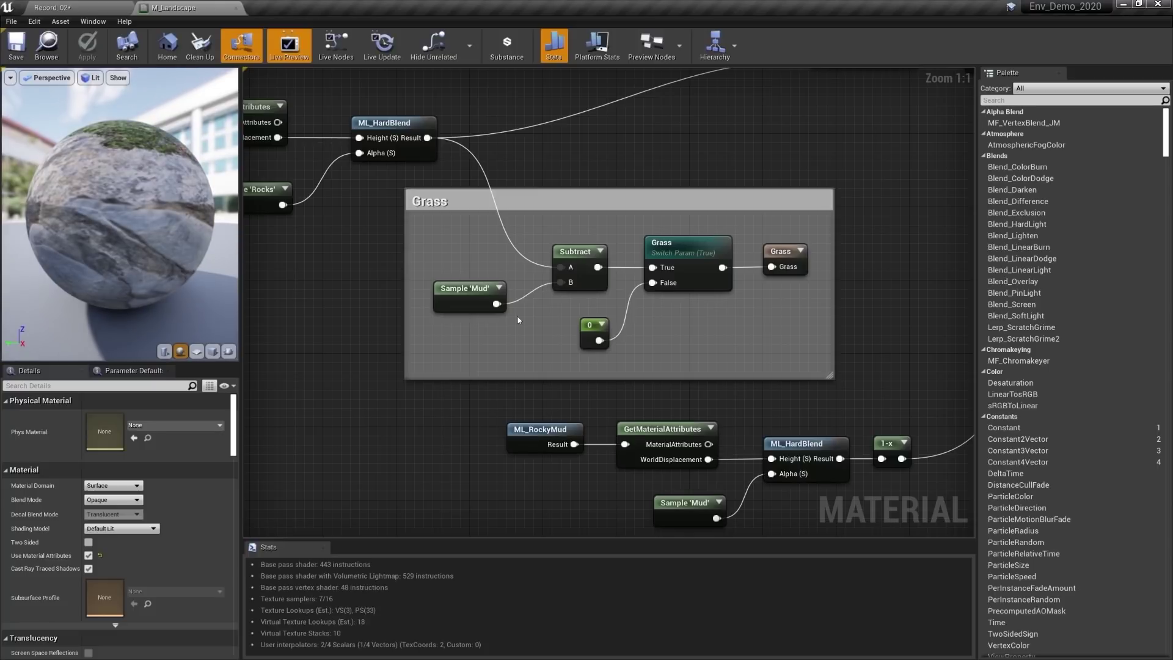
right_click_drag(518, 348, 487, 303)
right_click_drag(390, 269, 525, 271)
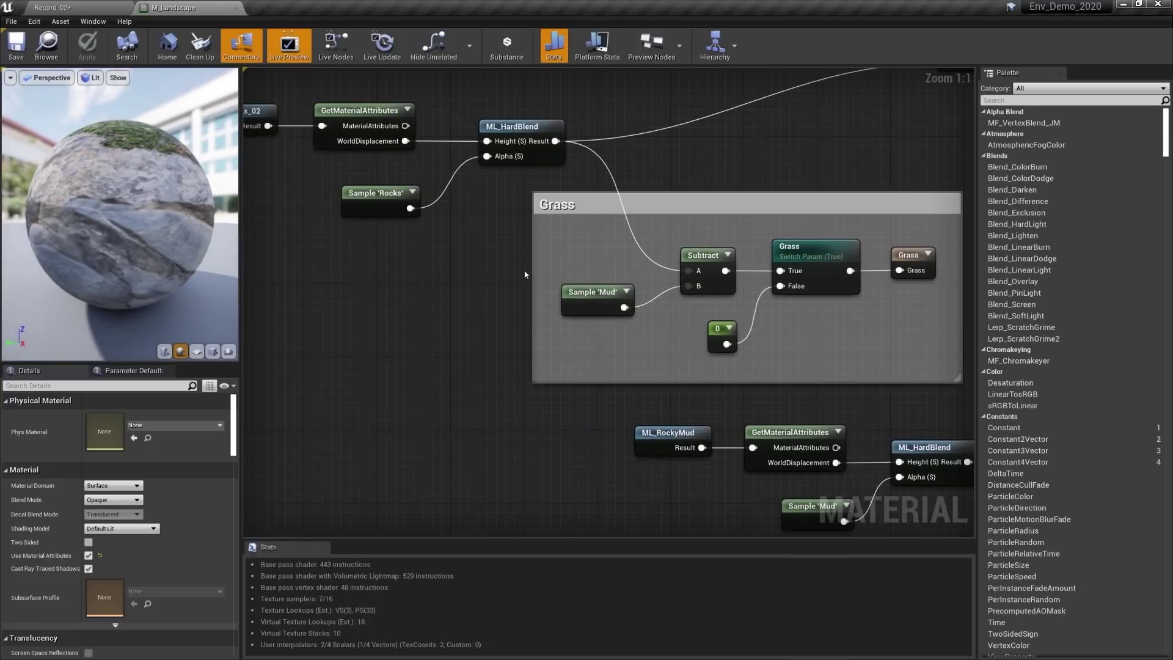
right_click_drag(346, 240, 359, 313)
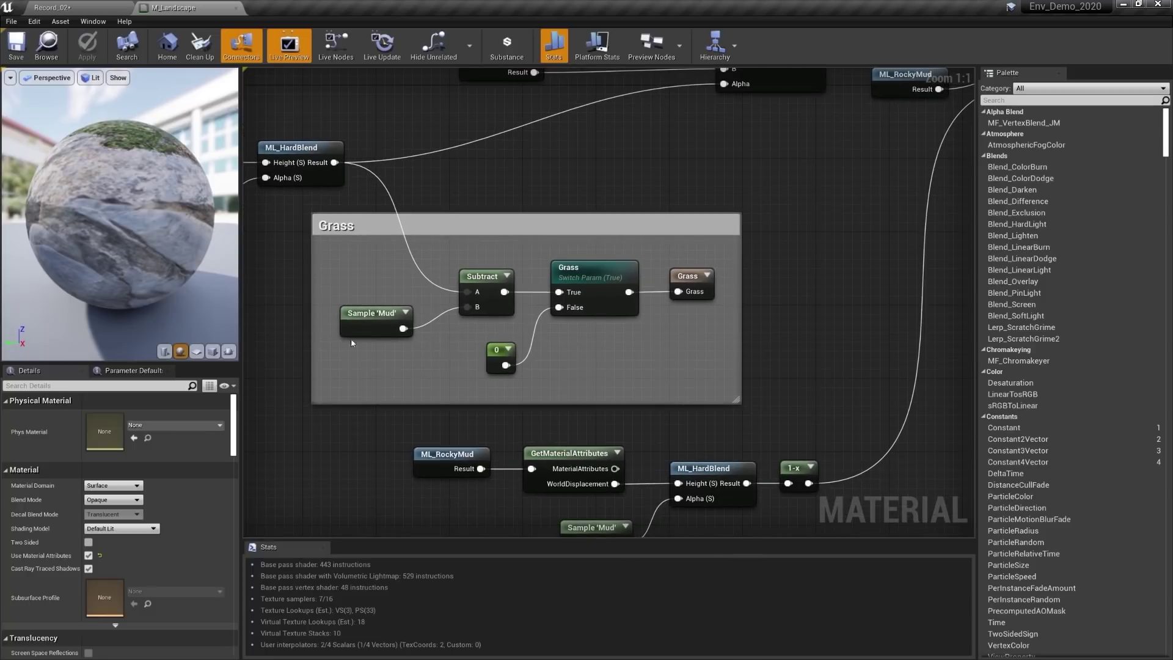
Step: Open the GrassFoliage asset assigned to the Grass output node and examine the settings of its grass varieties
left_click(683, 272)
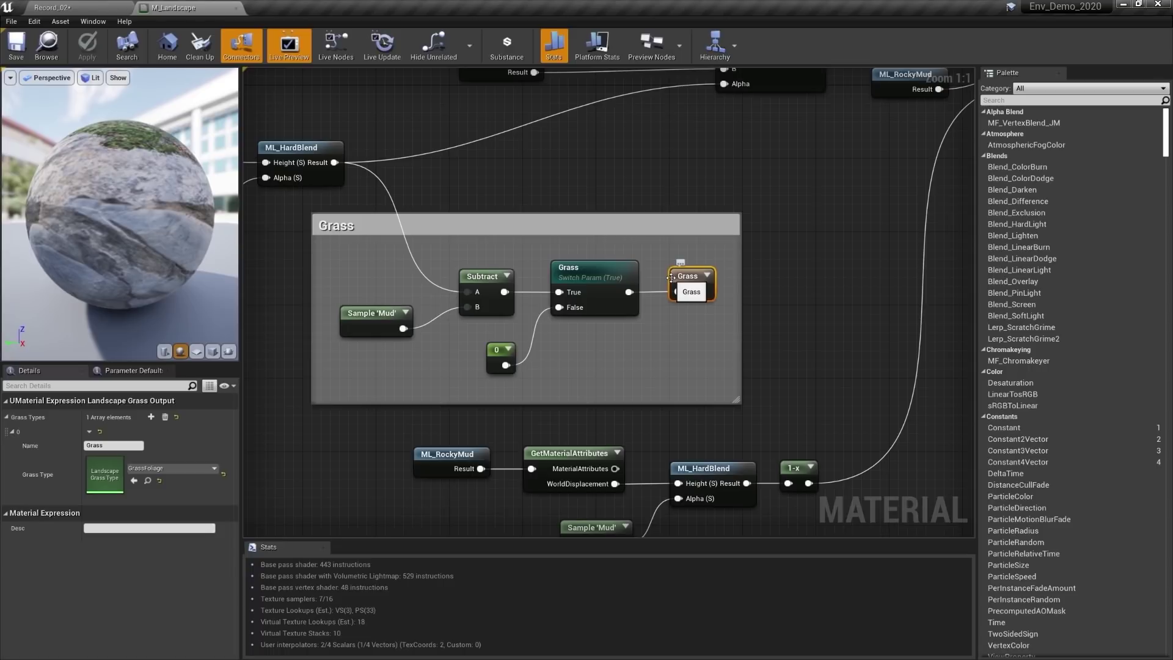
left_click(147, 481)
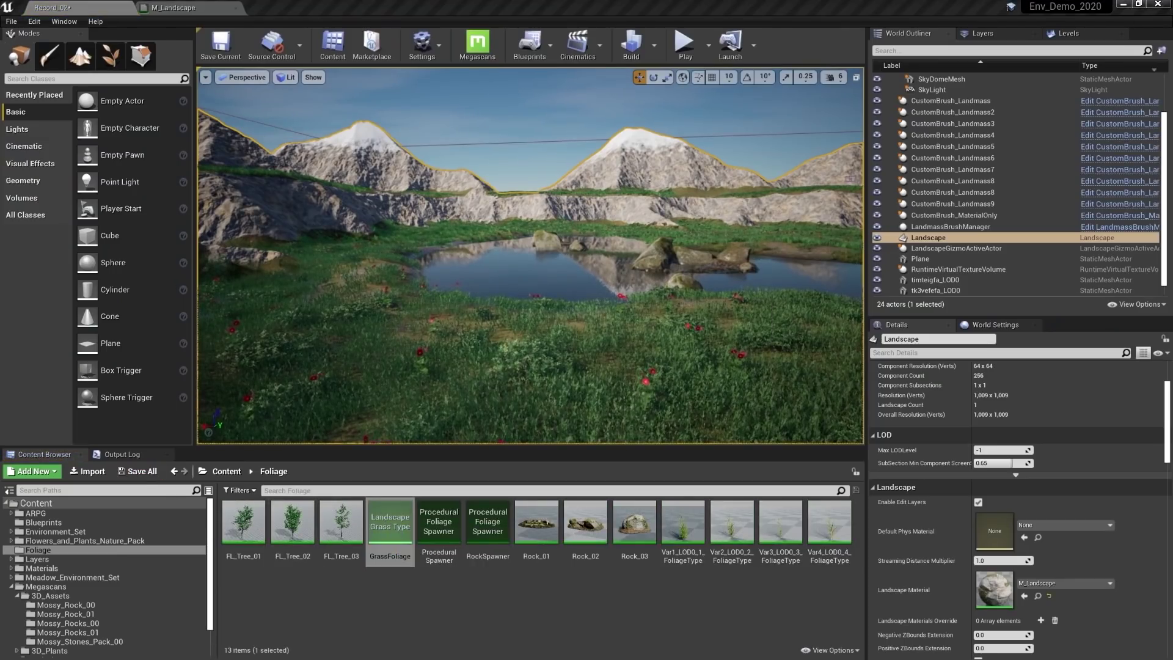
double_click(390, 527)
left_click_drag(460, 65, 883, 55)
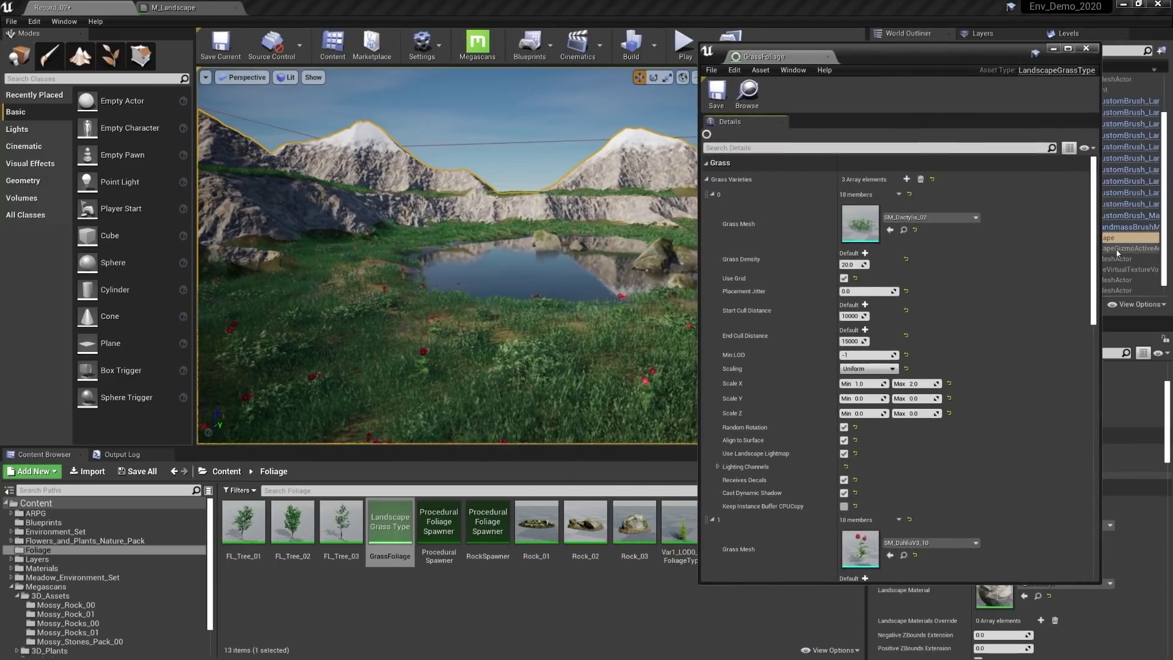
left_click_drag(1094, 250, 1126, 484)
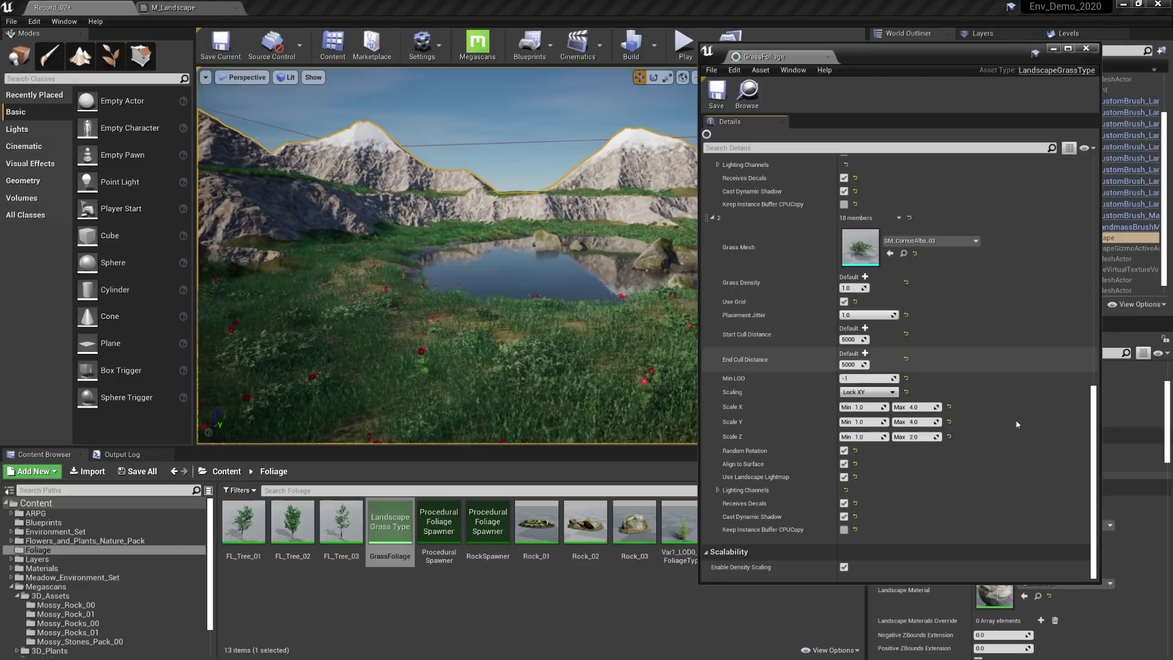
left_click_drag(1092, 438, 1093, 211)
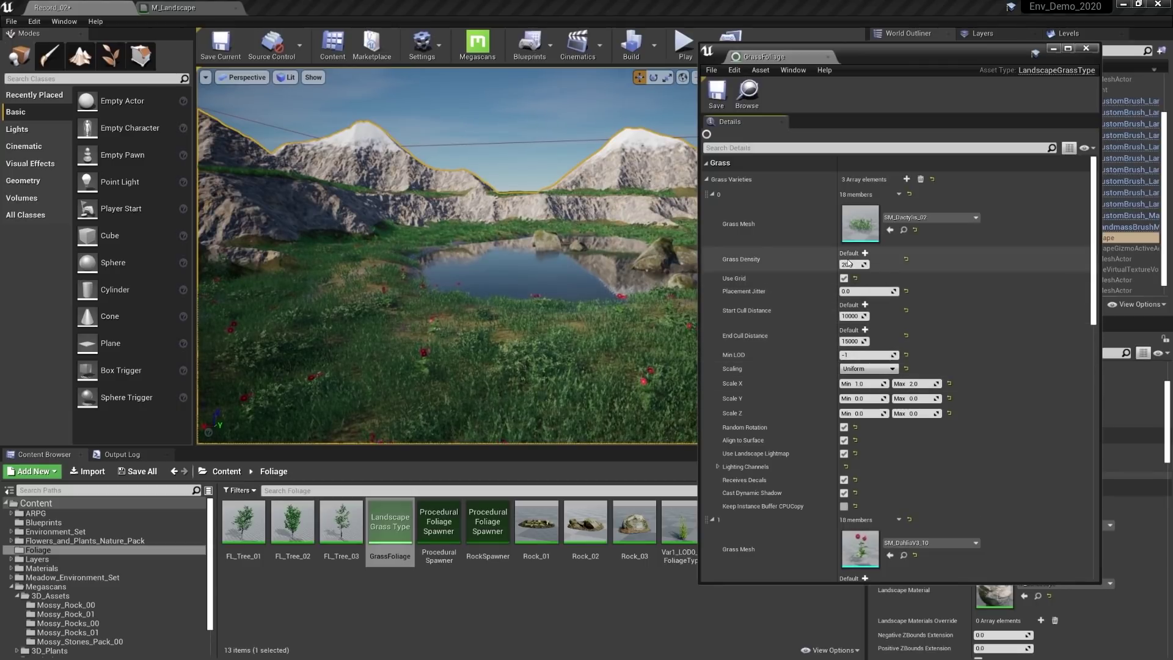
left_click(1086, 49)
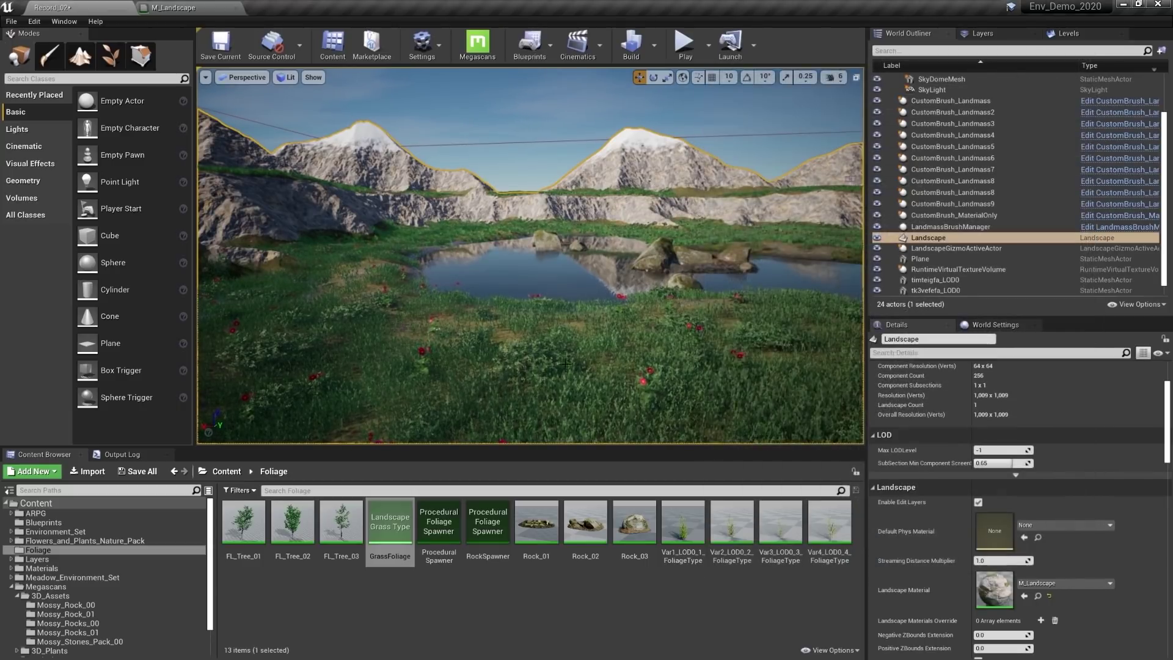
Step: Raise the CustomBrush_Landmass9 brush slightly along its vertical axis near the lake
key("w")
right_click_drag(641, 145, 800, 107)
key("a")
right_click_drag(530, 255, 483, 354)
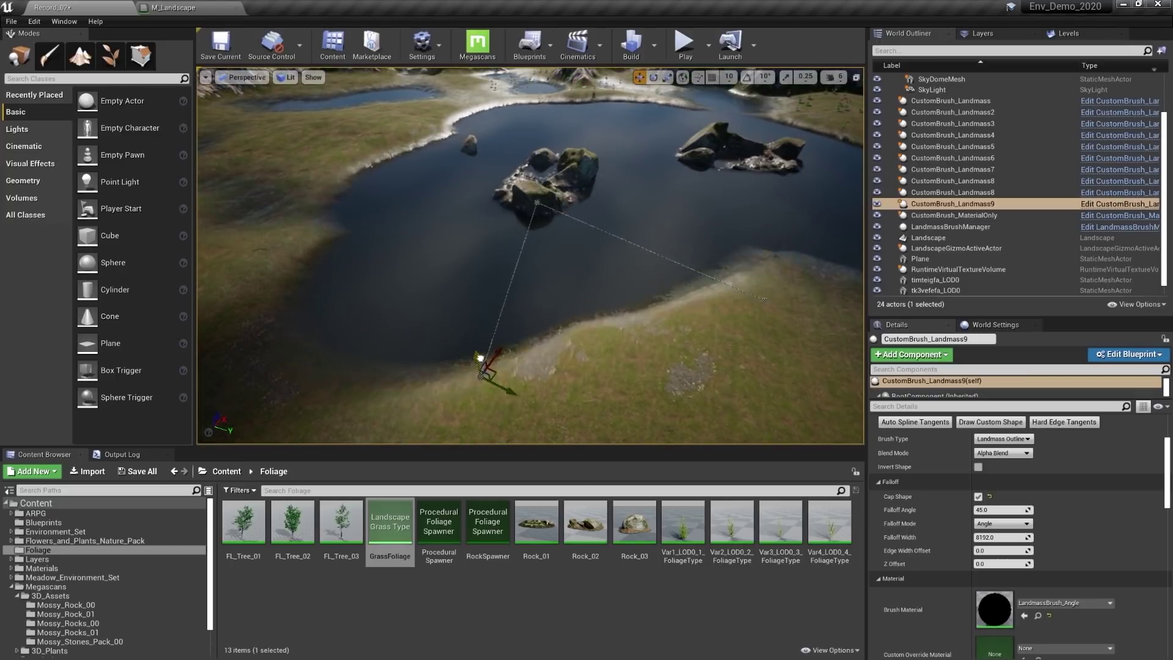
left_click_drag(480, 365, 485, 353)
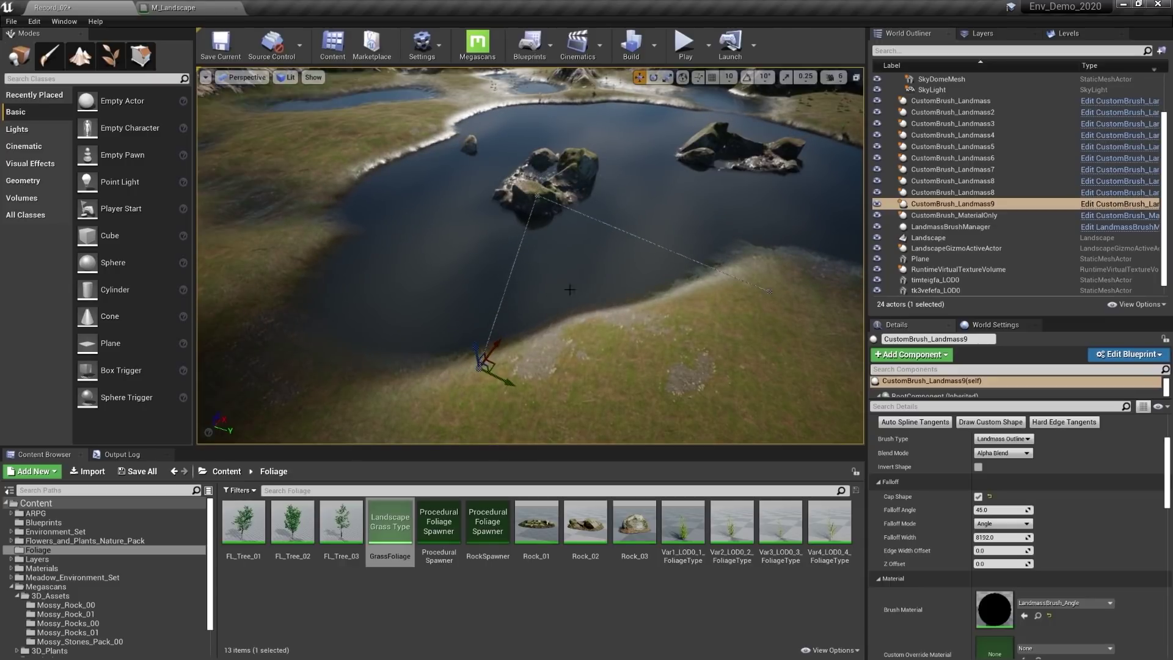
Step: Set the Mud paint layer's Edge Offset to 5000 on CustomBrush_Landmass9 and check the grass around the shore
mouse_move(486, 353)
right_mouse_down()
mouse_move(513, 333)
mouse_move(556, 336)
mouse_move(599, 298)
right_mouse_up()
scroll(1088, 556, "down", 5)
scroll(1088, 556, "down", 2)
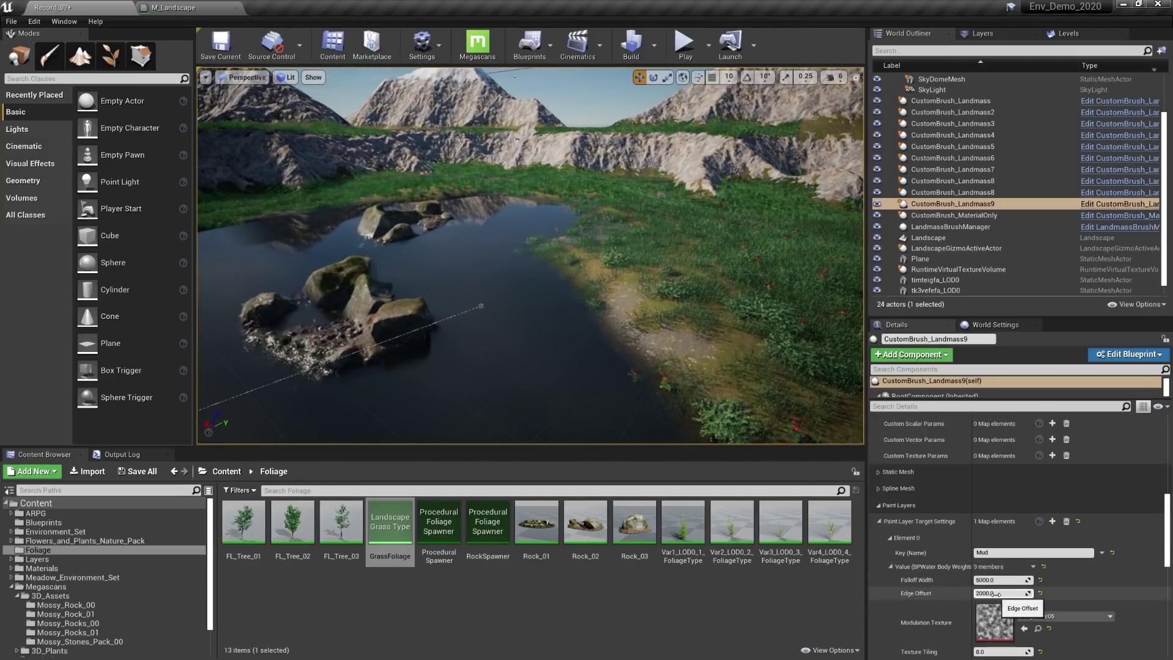
left_click(997, 593)
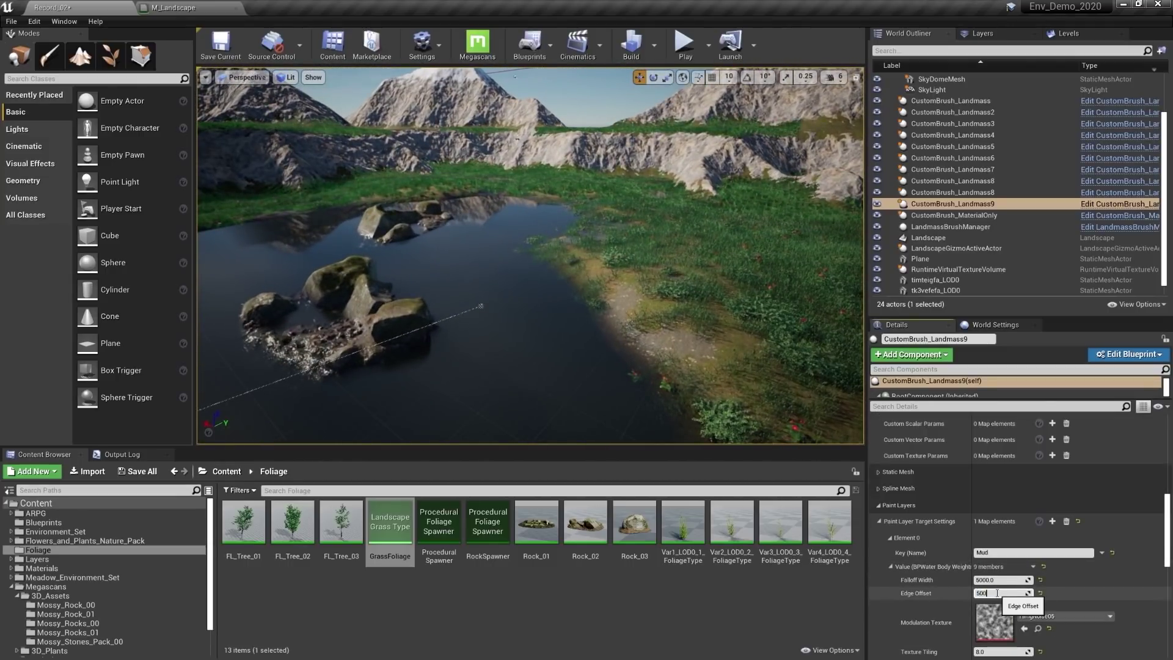
type("5000")
key("Return")
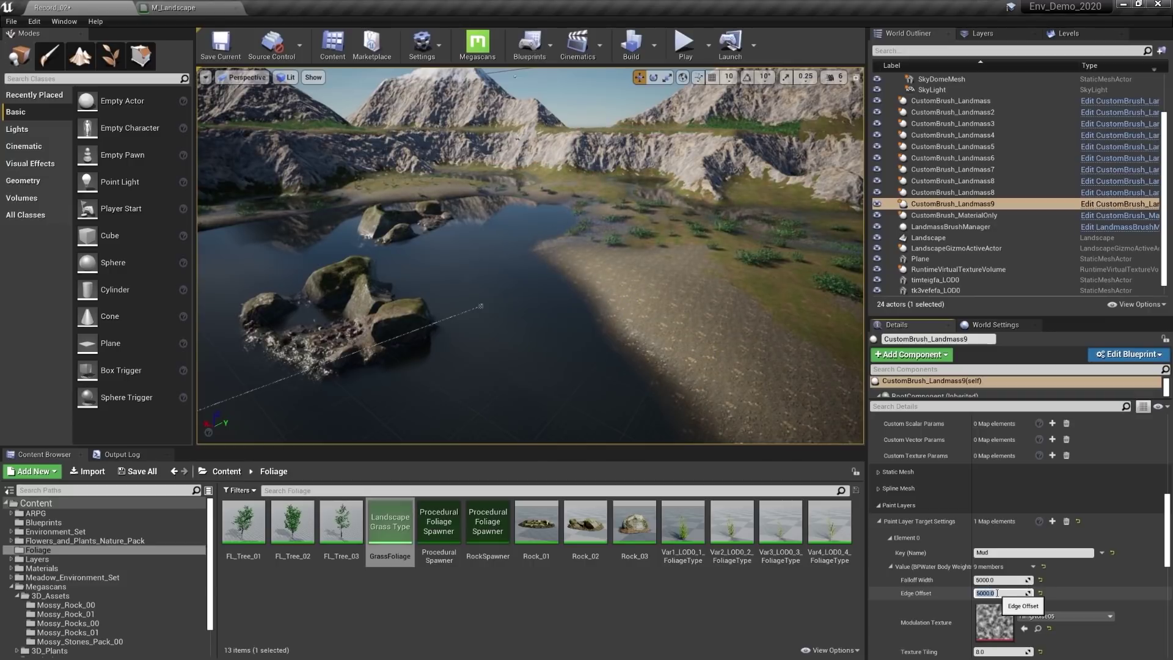
mouse_move(627, 346)
right_mouse_down()
mouse_move(650, 341)
mouse_move(596, 331)
mouse_move(622, 333)
right_mouse_up()
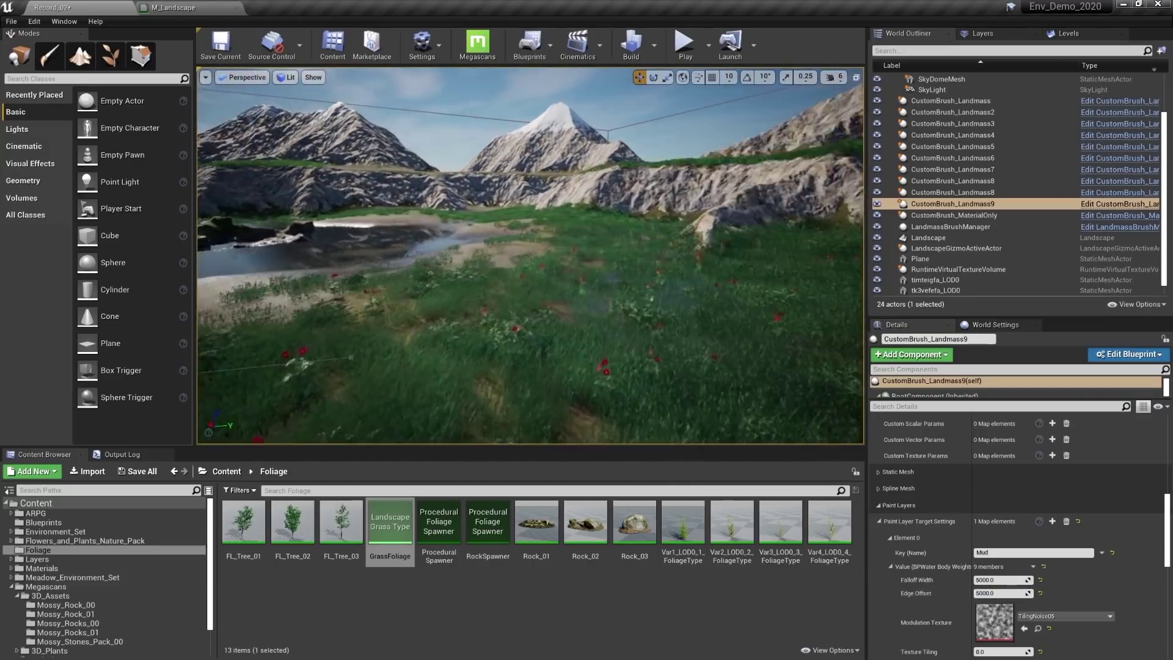
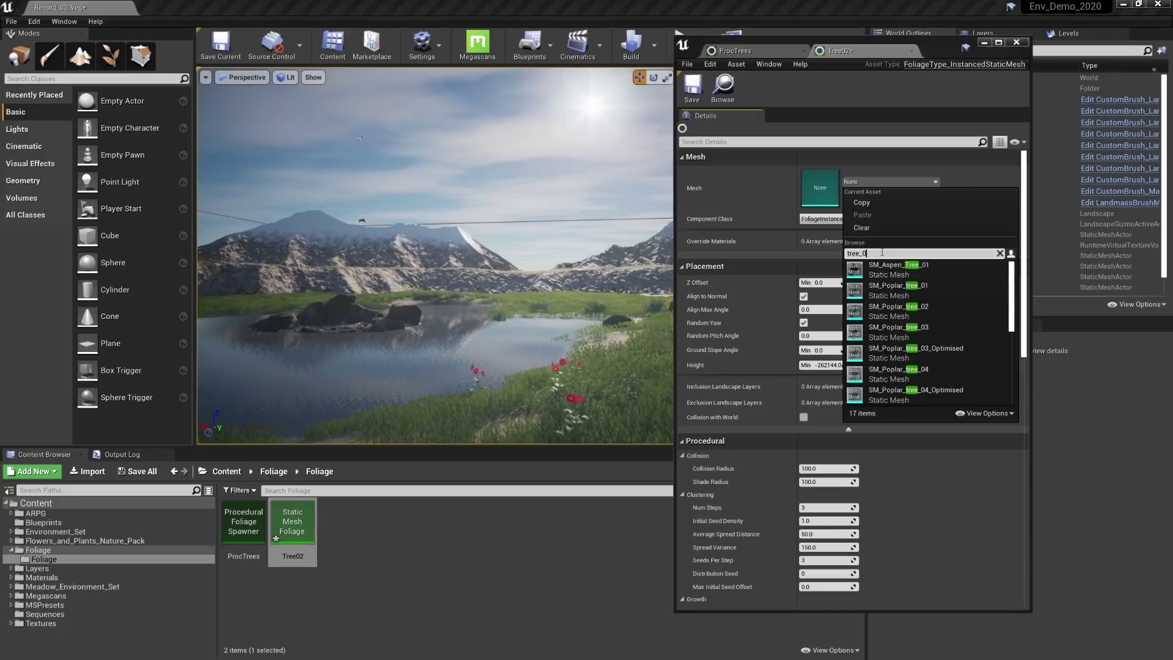
Step: Assign the SM_Poplar_tree_06_Optimised mesh to the Tree02 foliage type, save it and close its editor
left_click(898, 290)
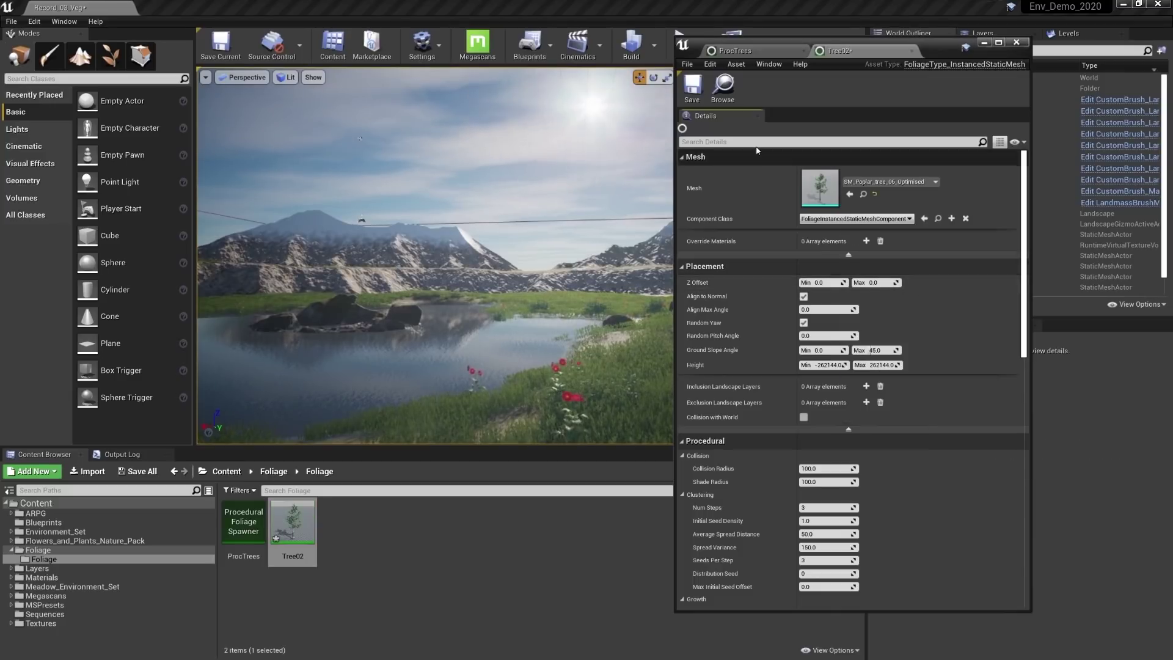
left_click(703, 96)
left_click(1017, 43)
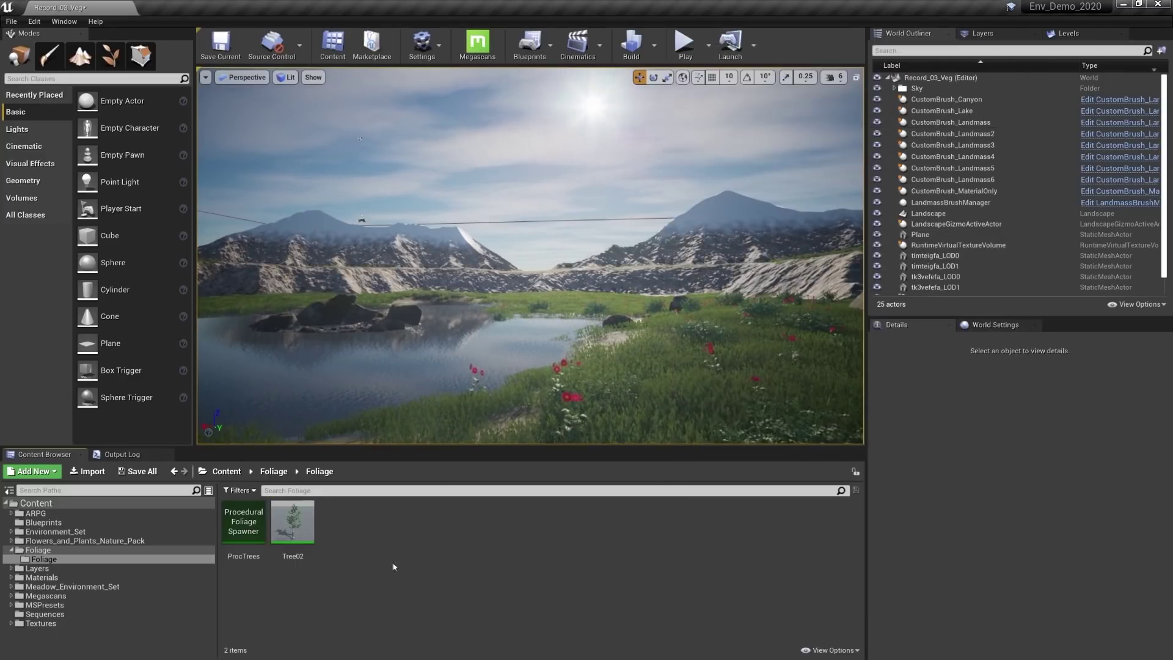
Step: Place the ProcTrees spawner in the level, reset its location to the origin and scale the volume to 500, 500 and 100
left_click_drag(246, 535, 600, 356)
left_click(1148, 383)
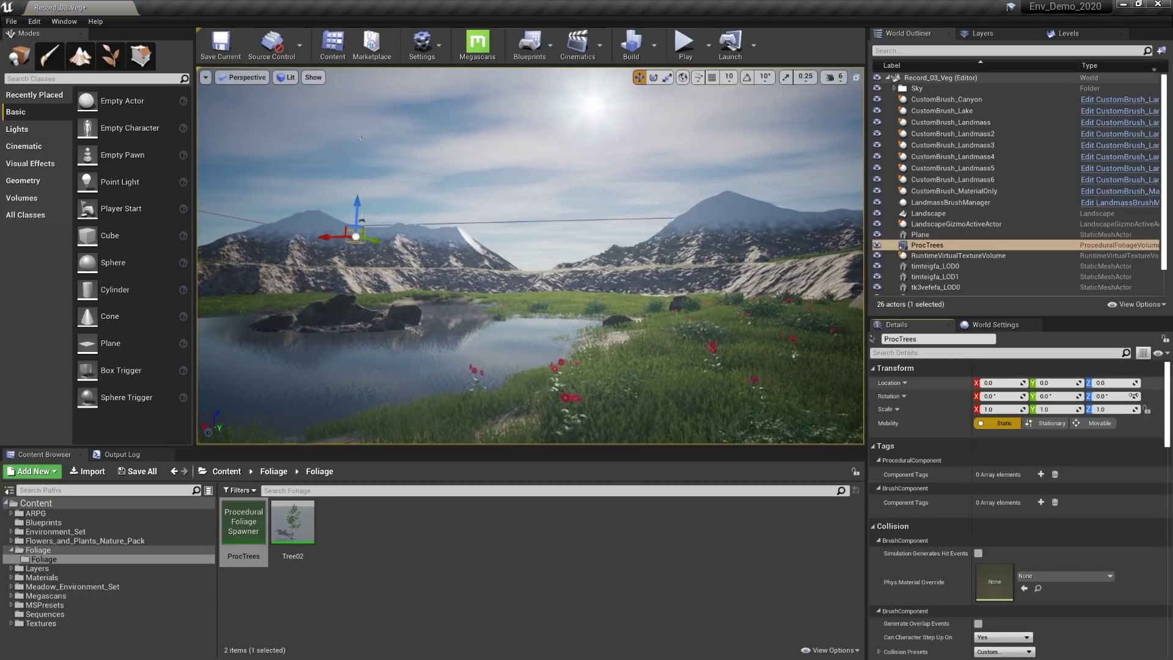
left_click(1007, 410)
type("500")
key("Tab")
type("50")
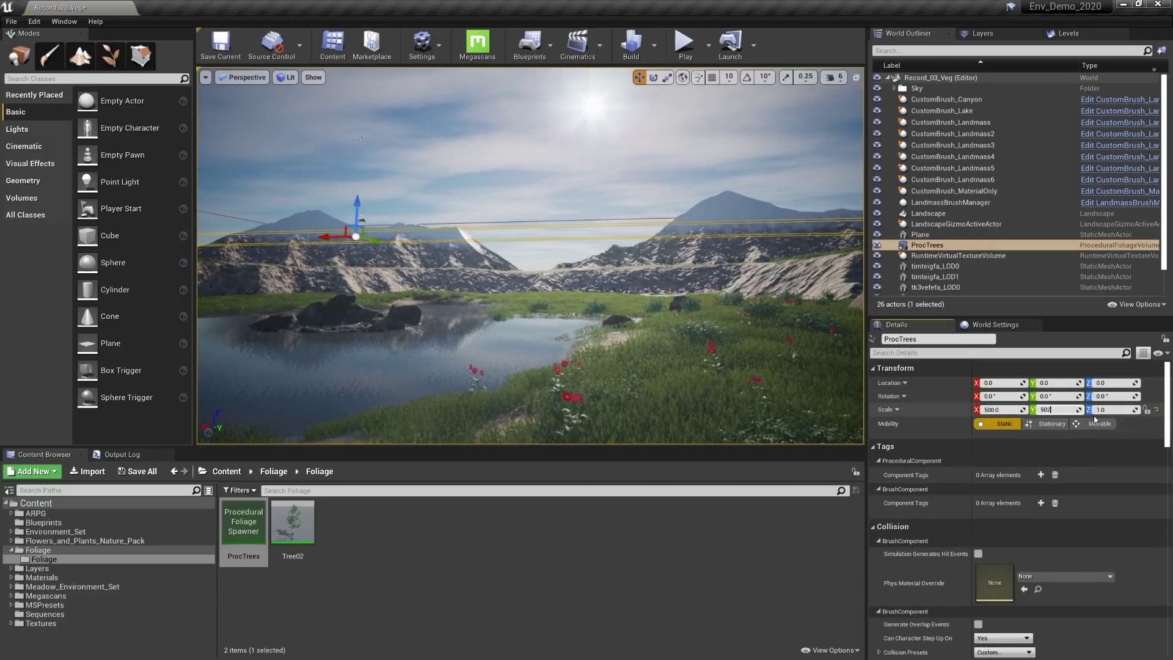
type("0")
key("Tab")
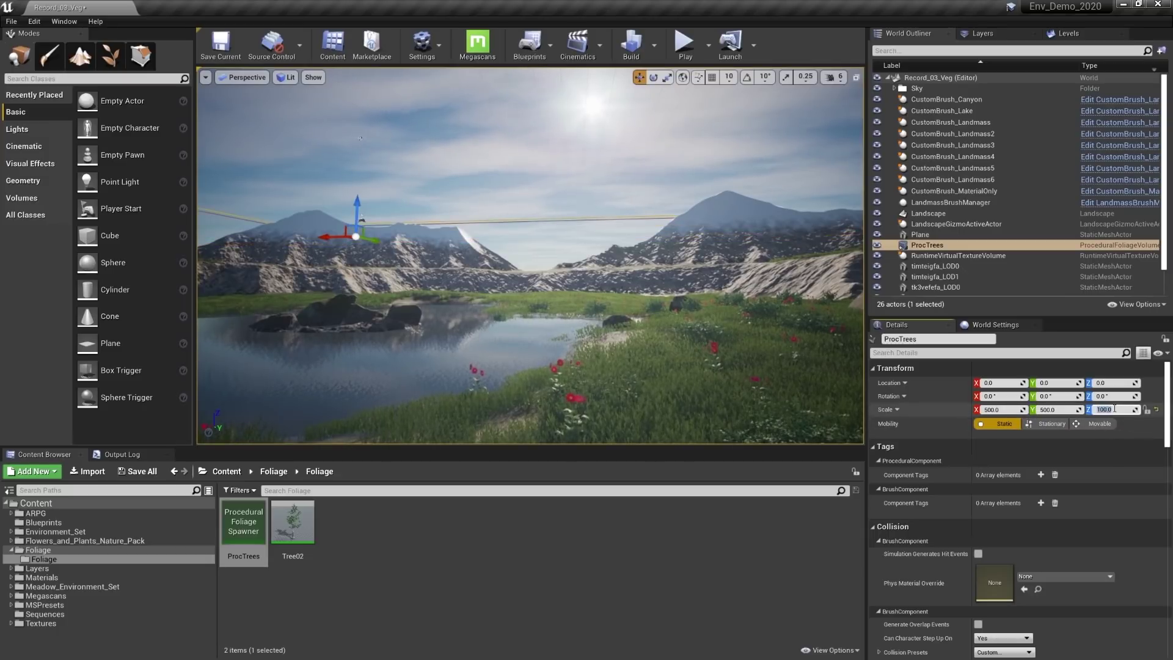
key("f")
left_click_drag(594, 337, 519, 403, "alt")
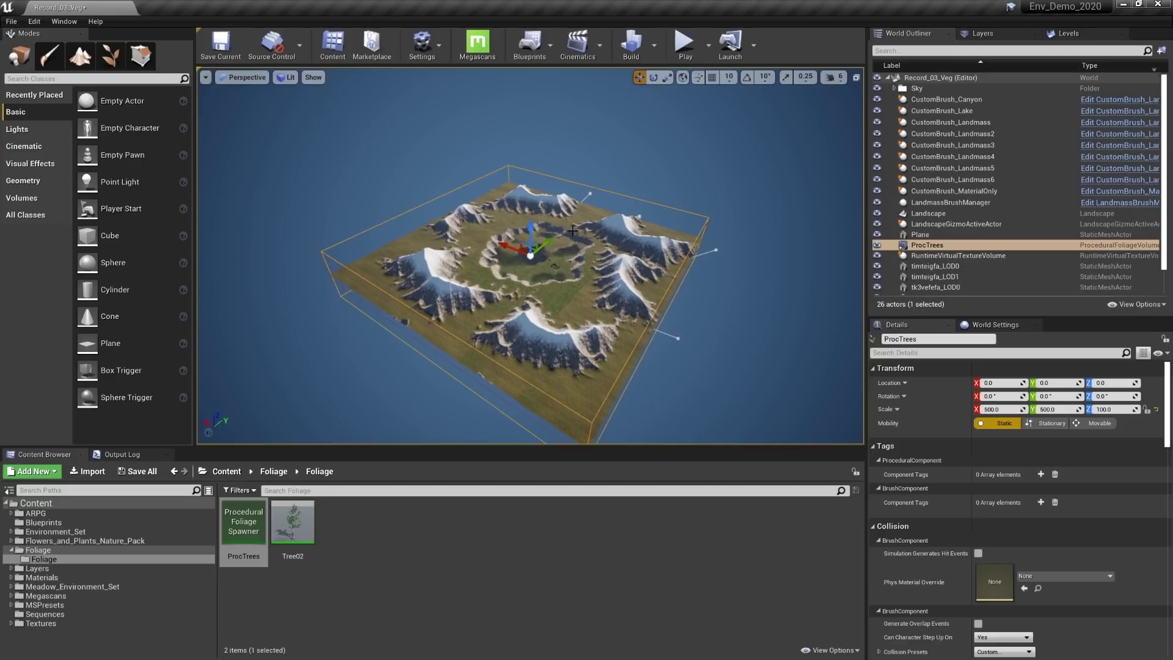
Step: Add Tree02 to the ProcTrees spawner's foliage types, close its editor and resimulate the procedural foliage volume
key("ctrl+s")
scroll(1017, 379, "down", 10)
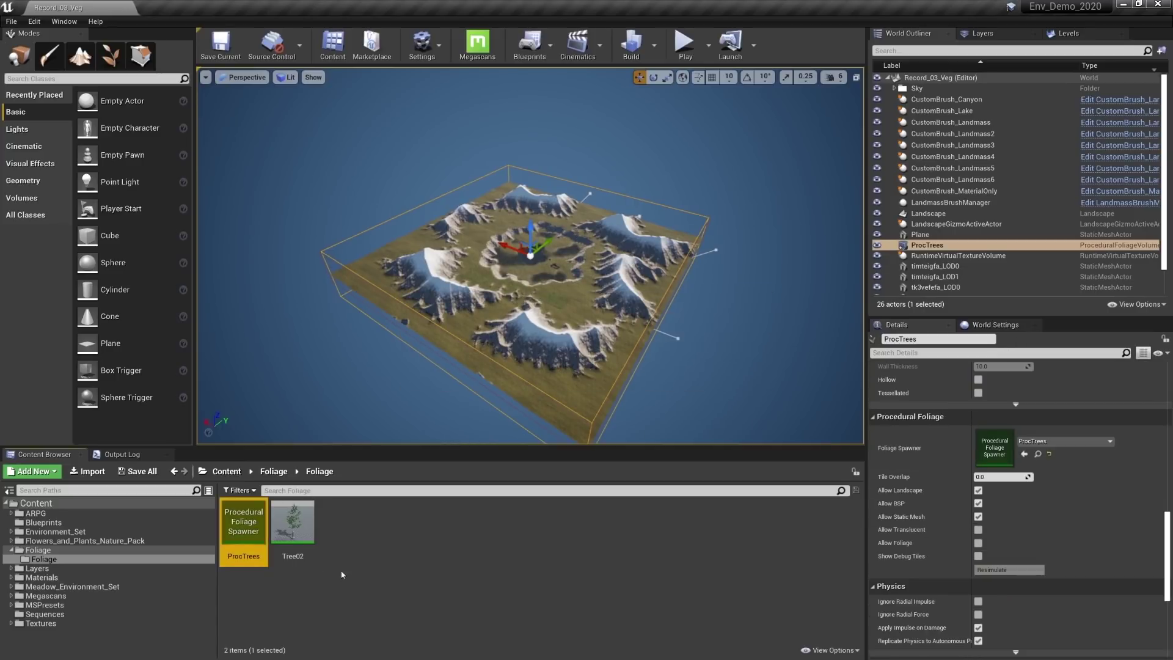
double_click(243, 522)
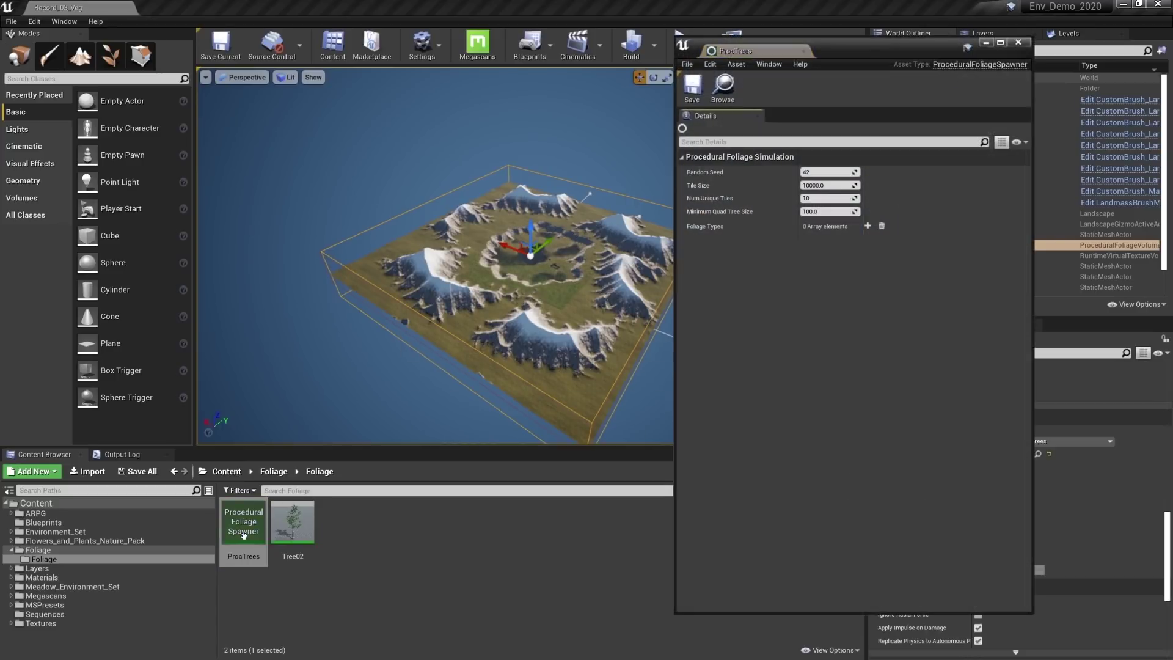
left_click(867, 226)
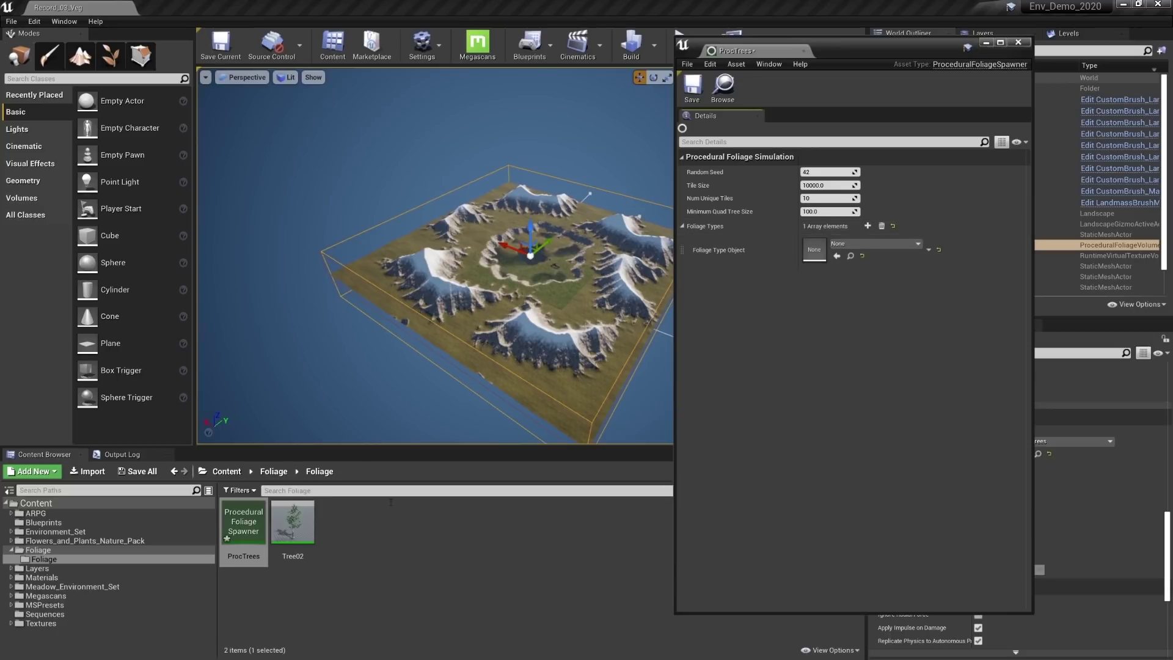
left_click_drag(298, 543, 814, 253)
left_click(1018, 42)
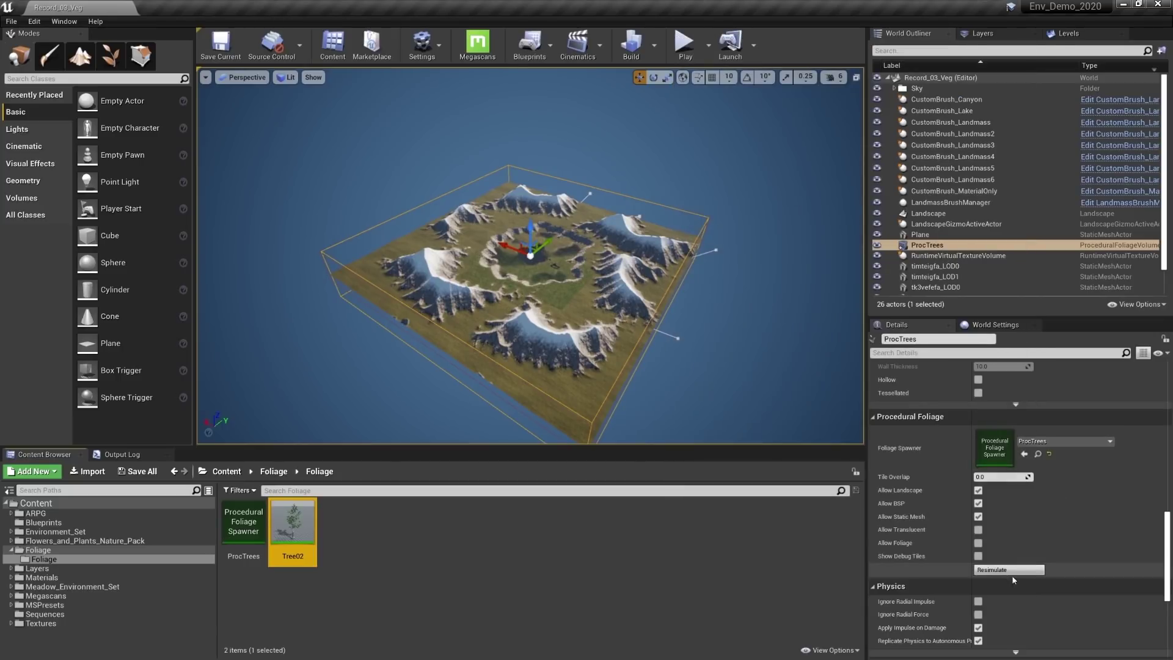
left_click(1009, 569)
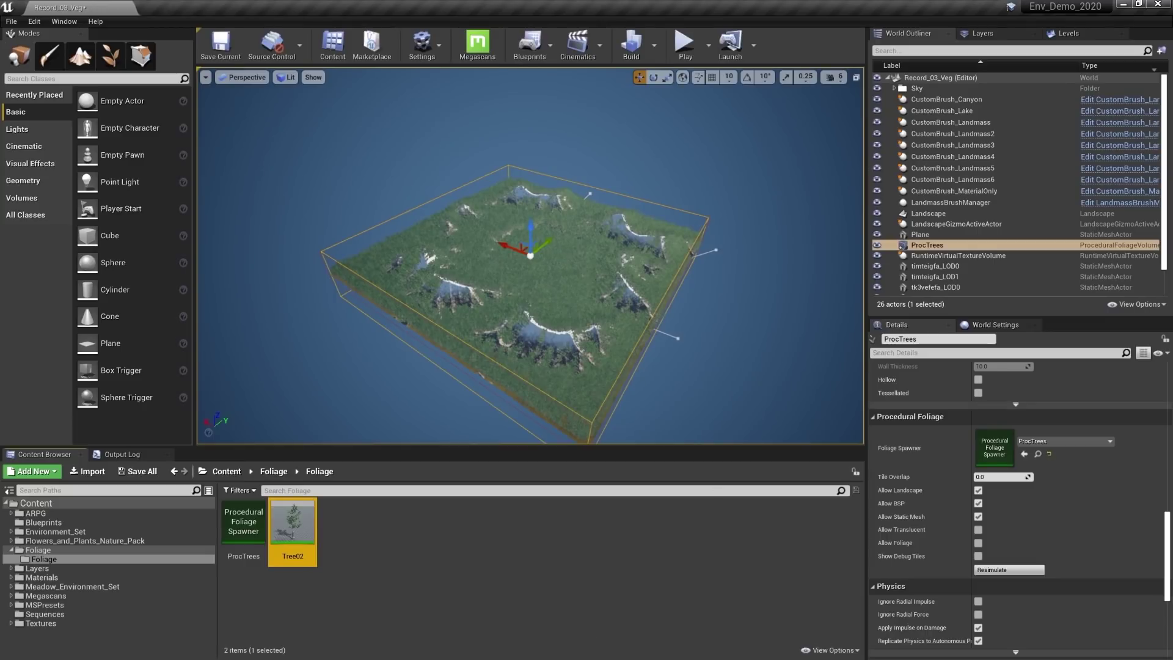
Step: Exclude the Rocks and Mud landscape layers from Tree02's placement, save it and resimulate the foliage
double_click(301, 524)
left_click_drag(847, 48, 195, 36)
scroll(259, 352, "down", 2)
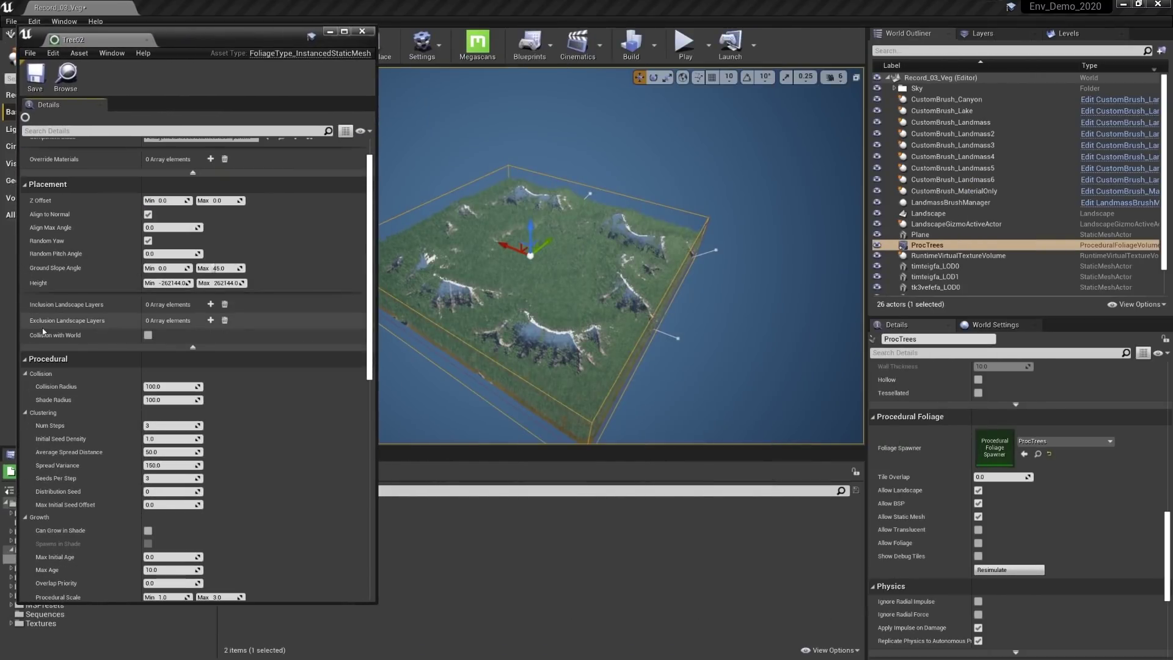
left_click(211, 320)
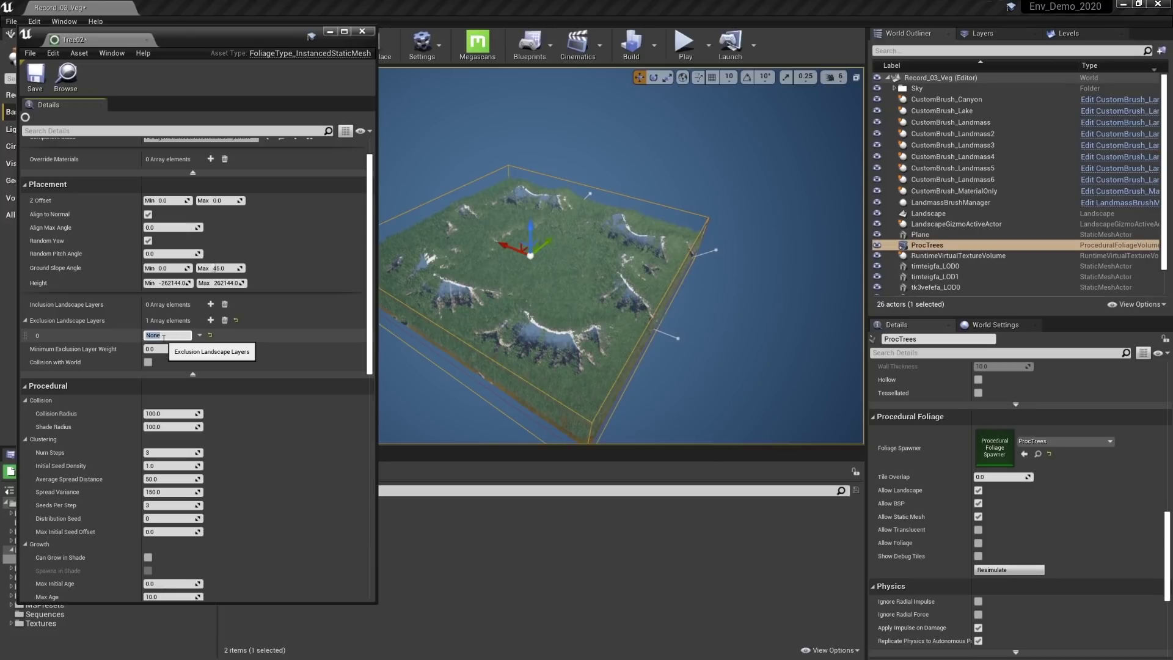
left_click(210, 320)
left_click(161, 350)
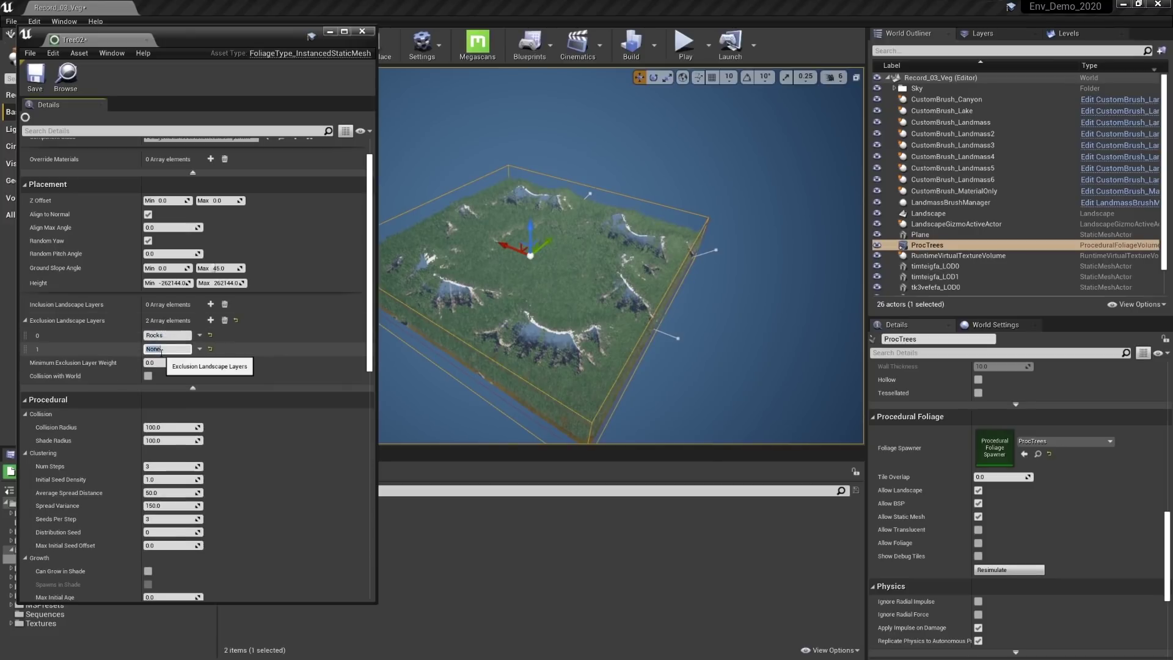
key("ctrl+s")
left_click(1024, 571)
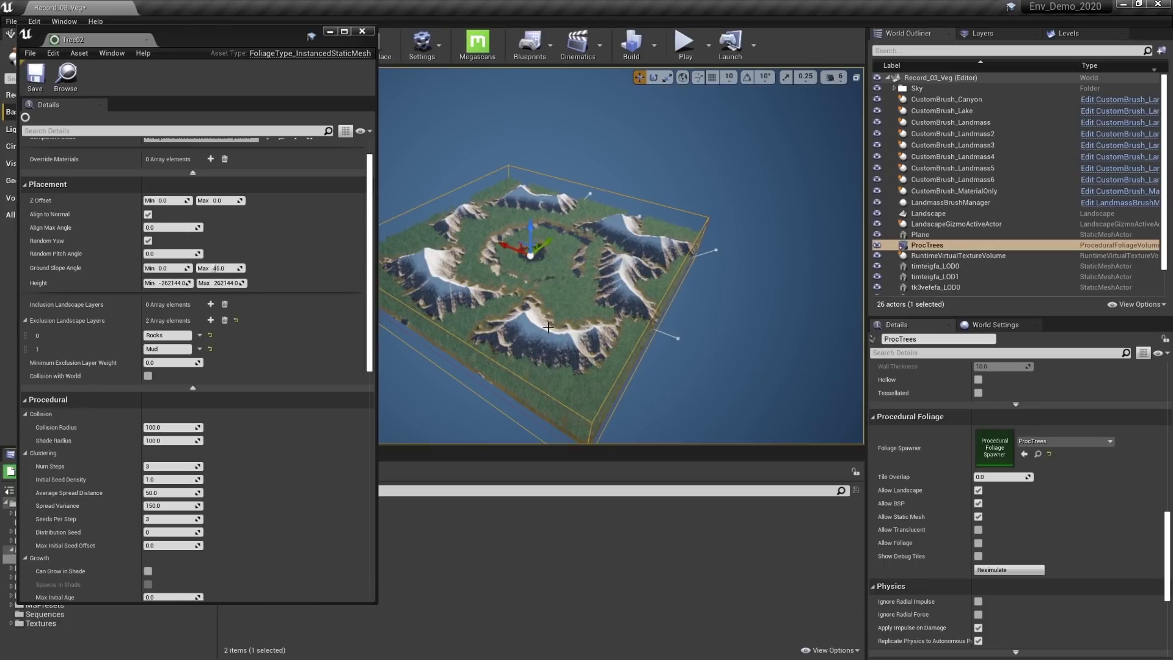
Step: Set Tree02's Initial Seed Density to 0.25, resimulate the foliage and inspect the trees up close
left_click(176, 479)
type("0.25")
key("Return")
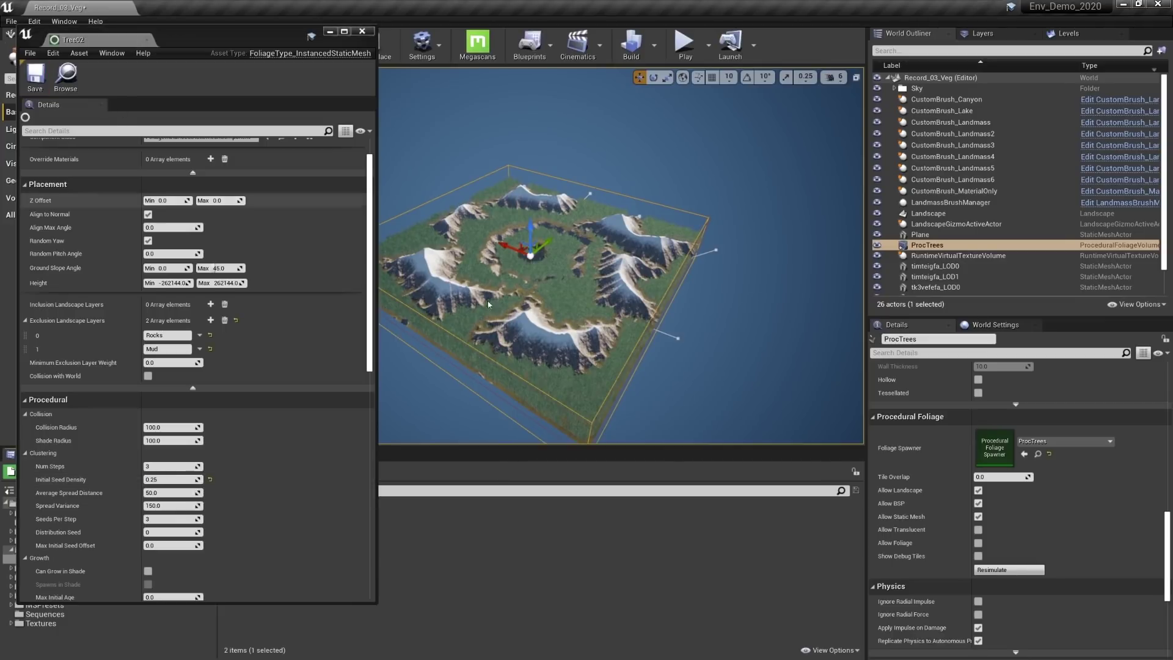
left_click(1021, 571)
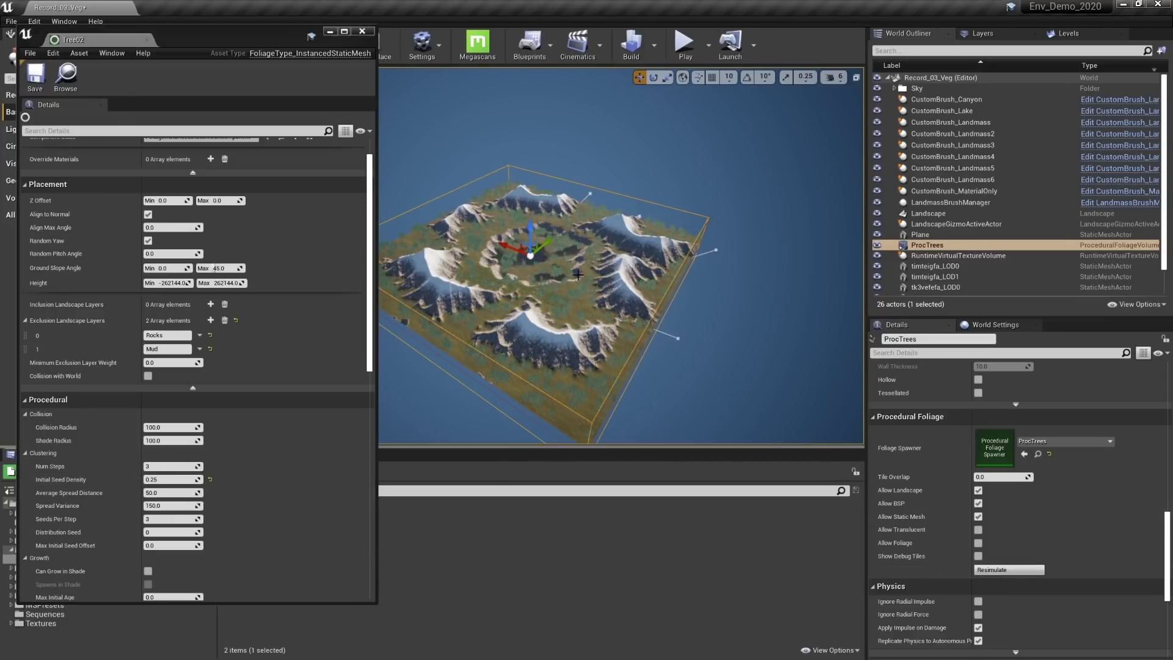
key("w")
right_click_drag(573, 271, 557, 294)
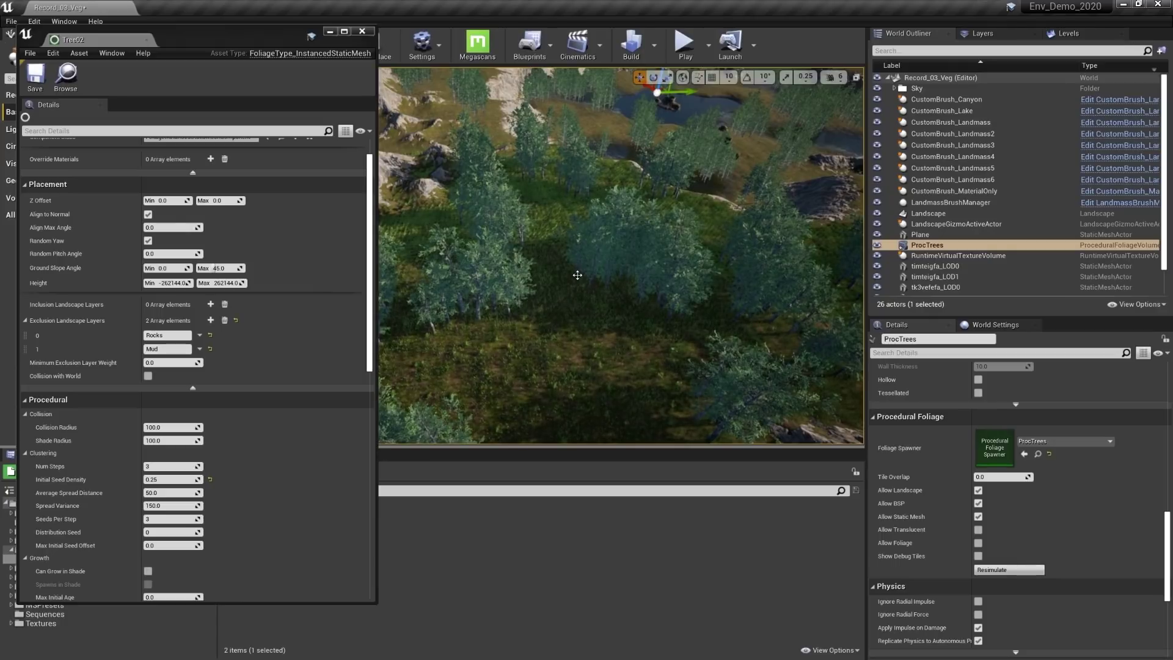
right_click_drag(577, 275, 577, 275)
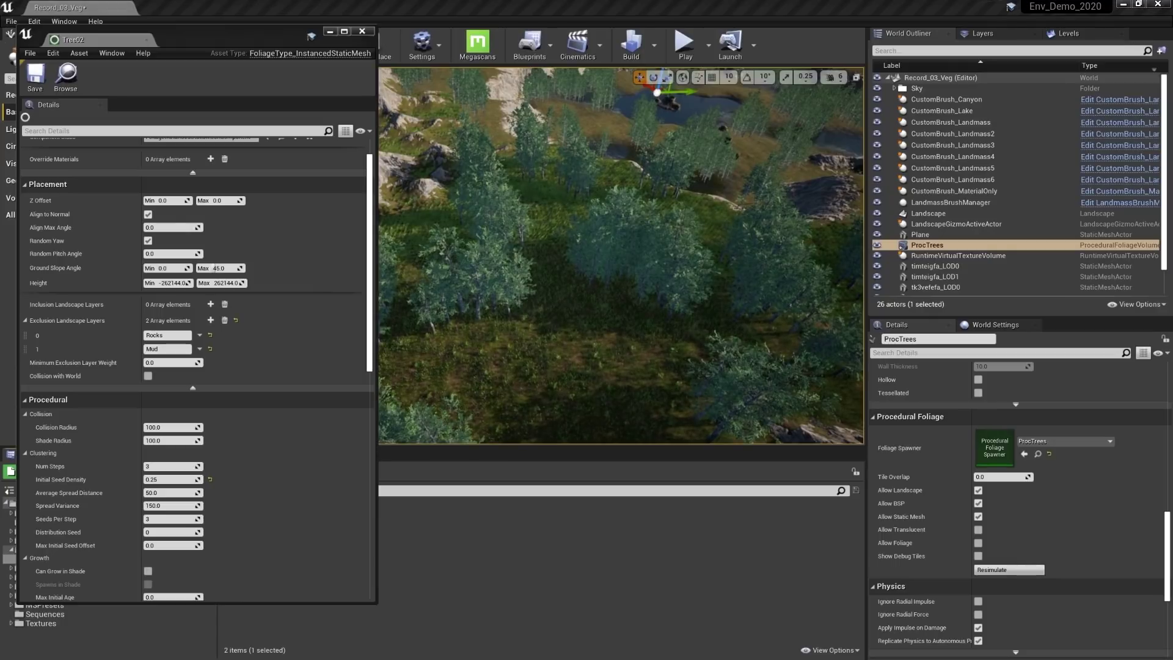
Step: Enable Collision with World for Tree02, resimulate the foliage and check the trees around the lake
left_click(148, 375)
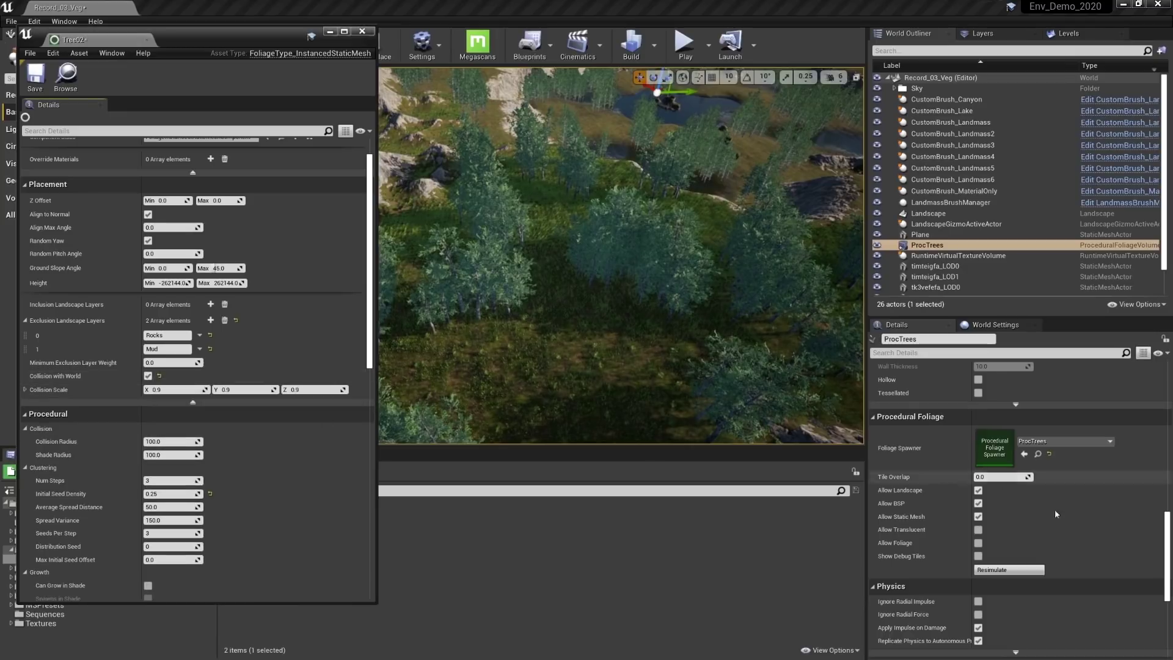
left_click(1025, 570)
key("s")
right_click_drag(629, 344, 584, 321)
key("w")
key("s")
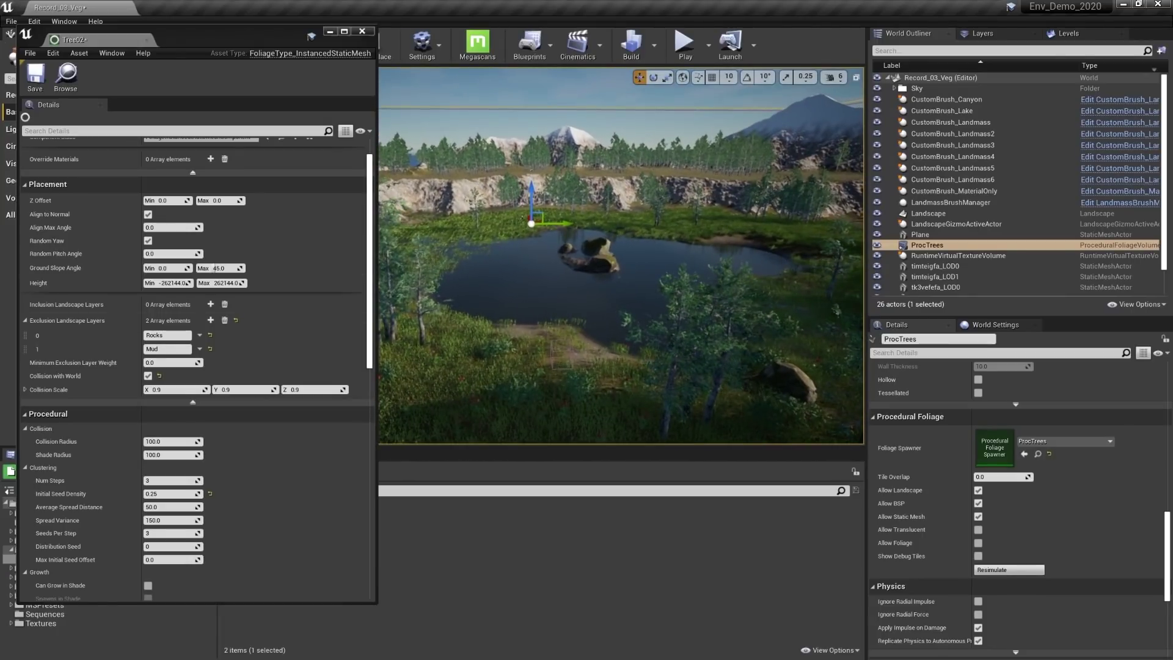
Step: Set Tree02's Collision Radius to 250, resimulate and check the spacing between the trunks near the lake
left_click(171, 441)
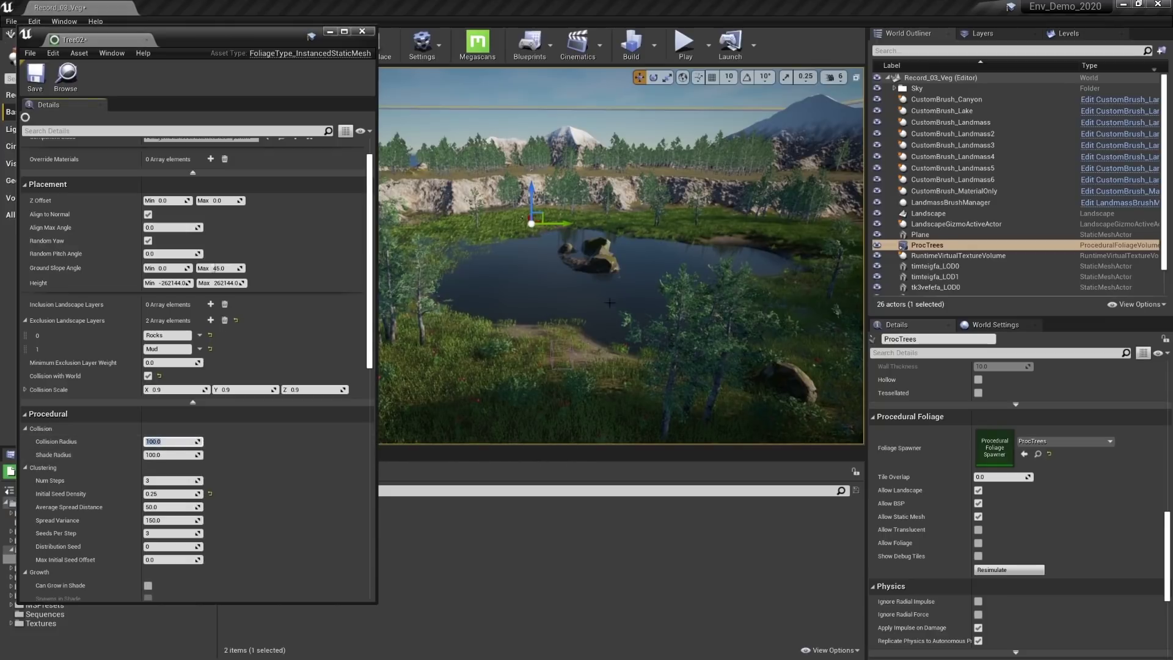
key("w")
right_click_drag(575, 303, 474, 301)
right_click_drag(629, 337, 629, 338)
right_click_drag(546, 324, 545, 324)
left_click(165, 441)
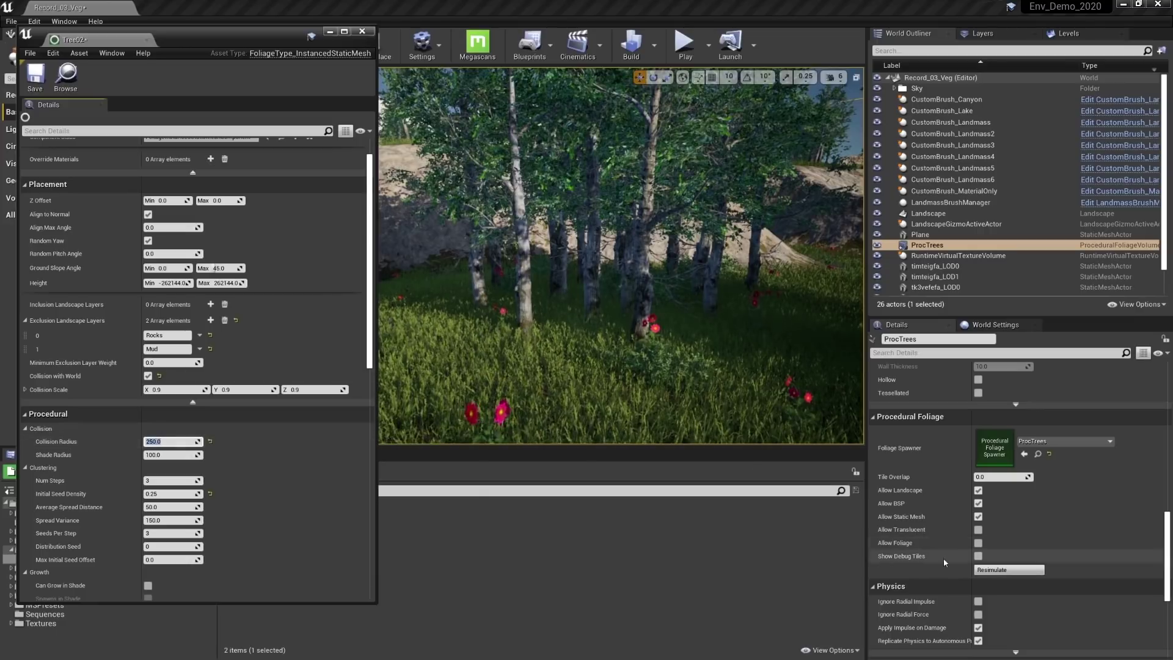
left_click(991, 570)
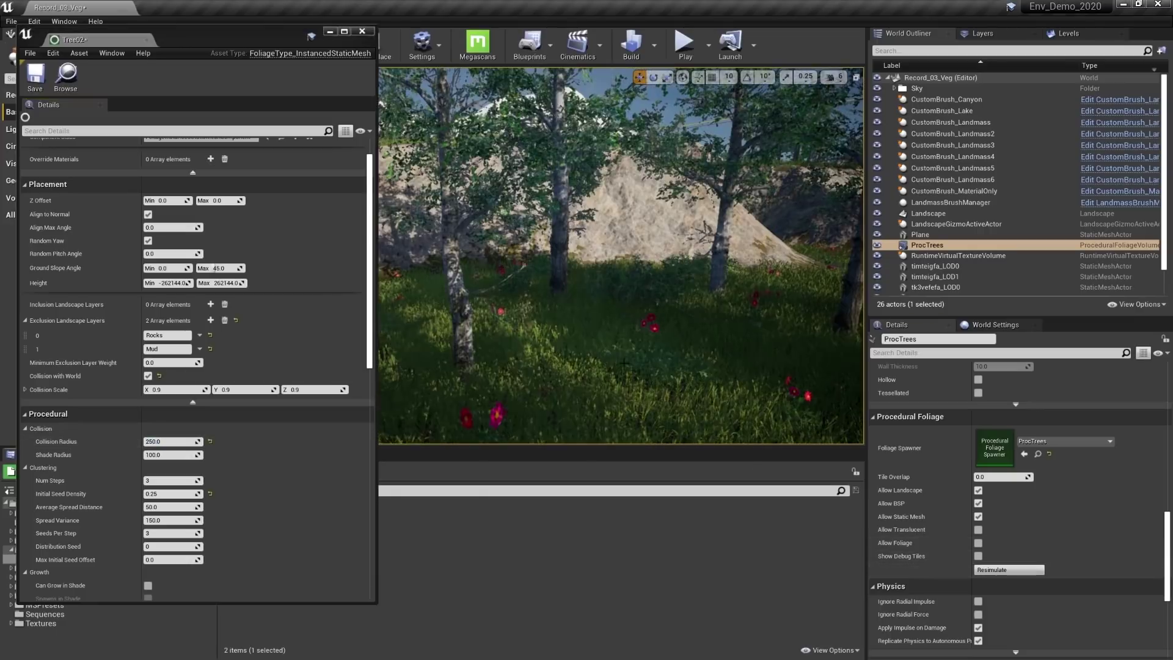
right_click_drag(546, 324, 545, 324)
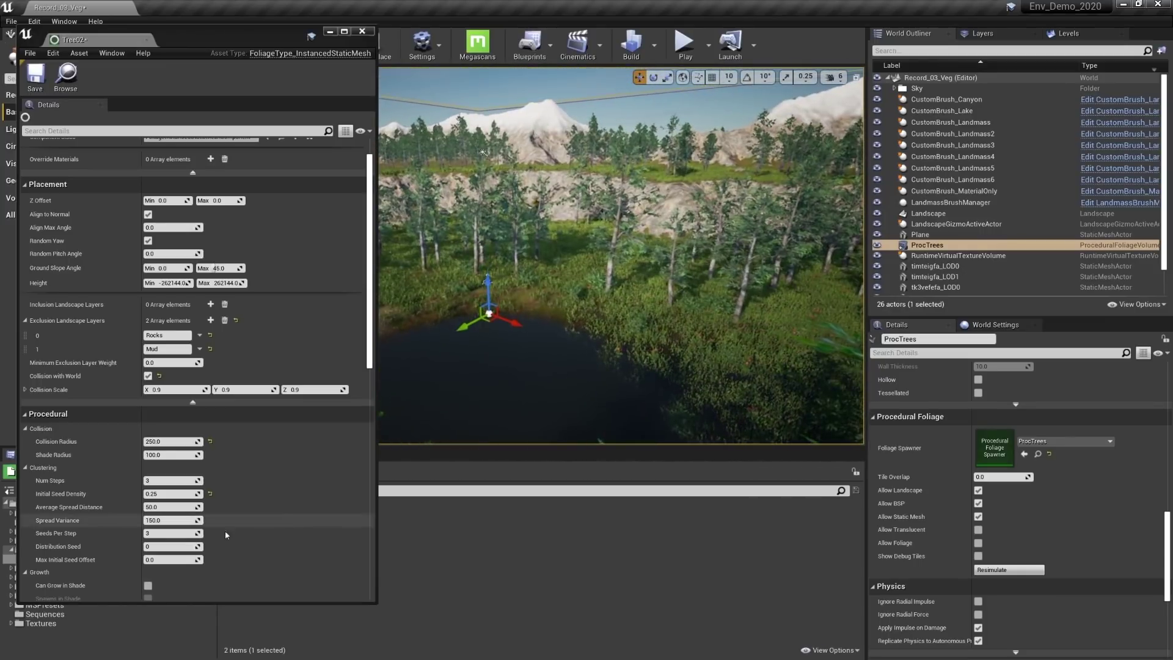
Step: Set Tree02's Average Spread Distance to 200 and resimulate the foliage, checking the tree clusters around the lake
left_click(175, 506)
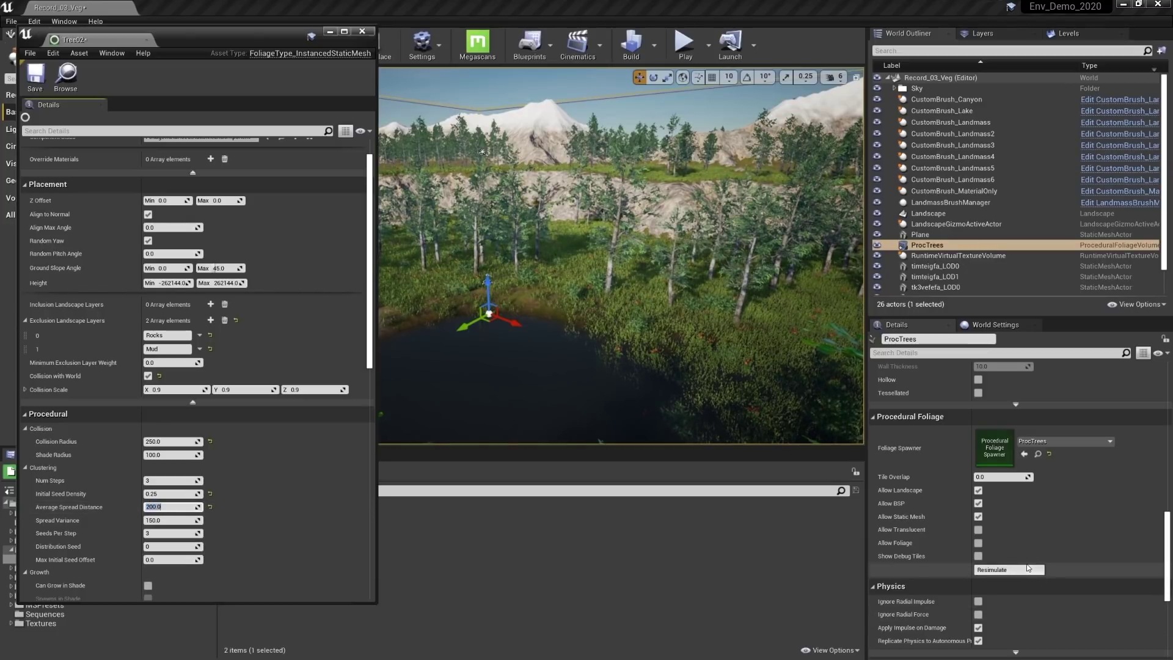
left_click(1009, 569)
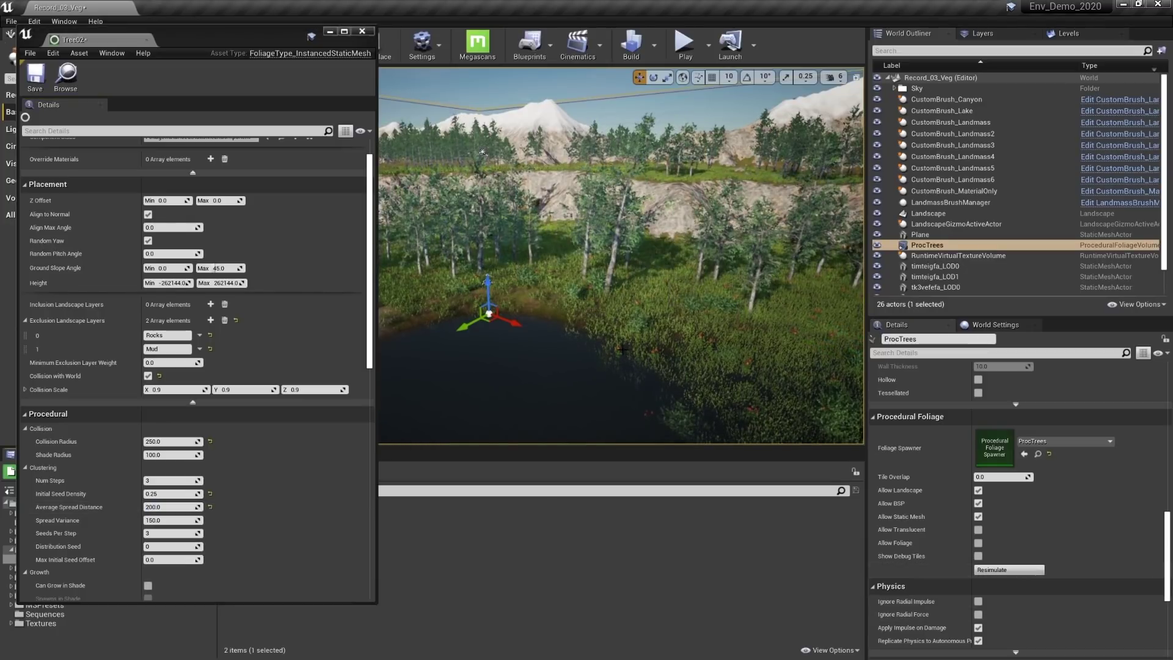
right_click_drag(623, 349, 619, 379)
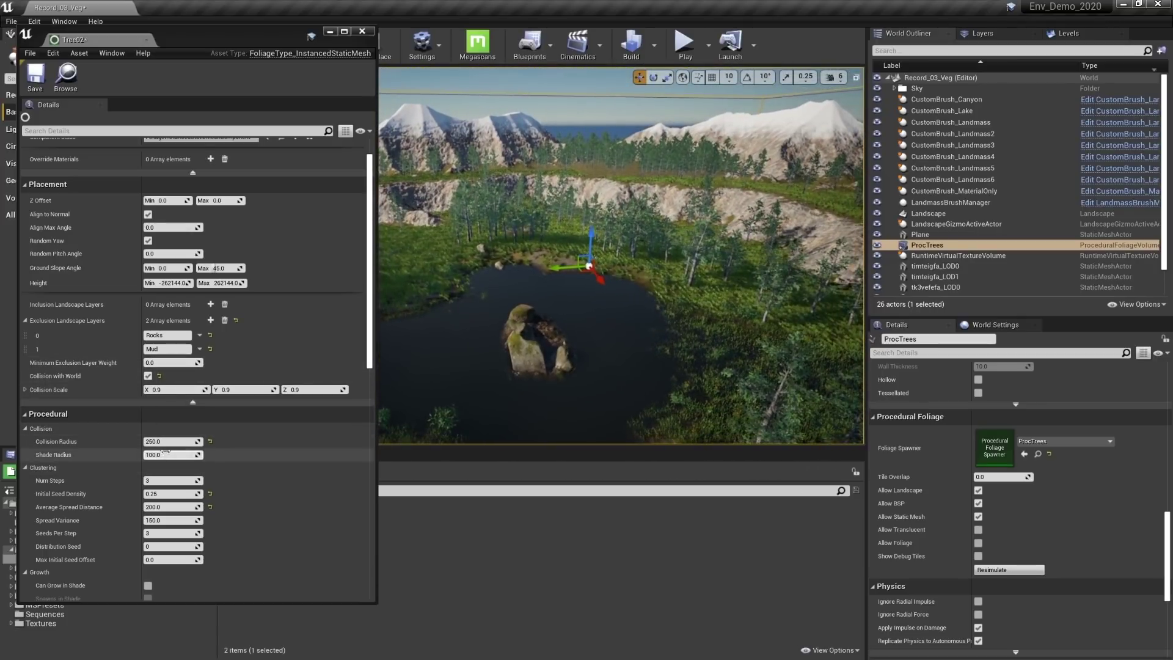
Step: Set Tree02's Initial Seed Density to 0.5 and resimulate the foliage
left_click(181, 493)
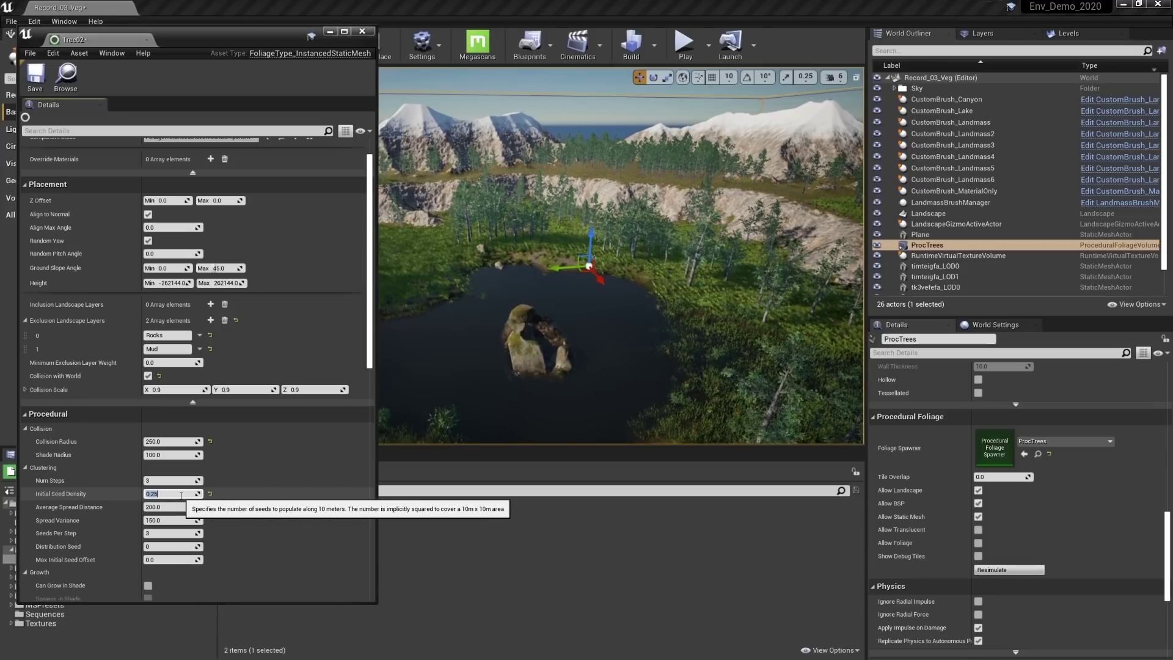
key("Return")
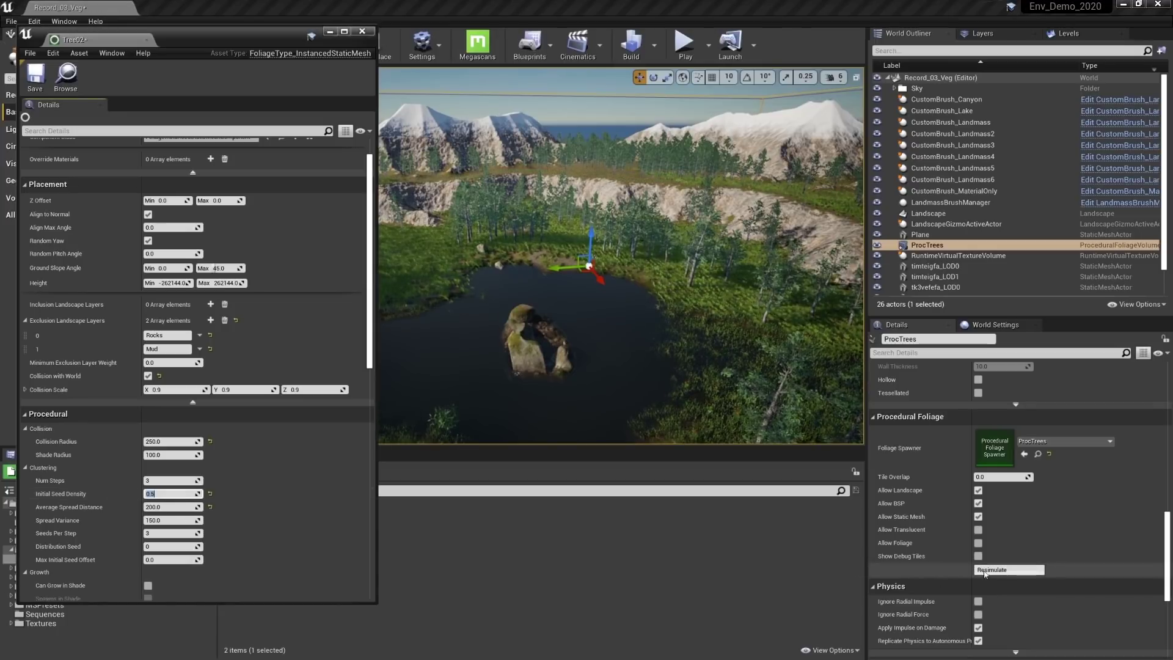
left_click(995, 570)
right_click_drag(502, 268, 524, 264)
Step: Set Tree02's Initial Seed Density to 0.75, resimulate the foliage and review the forest around the lake
left_click(181, 494)
type(".75")
key("Return")
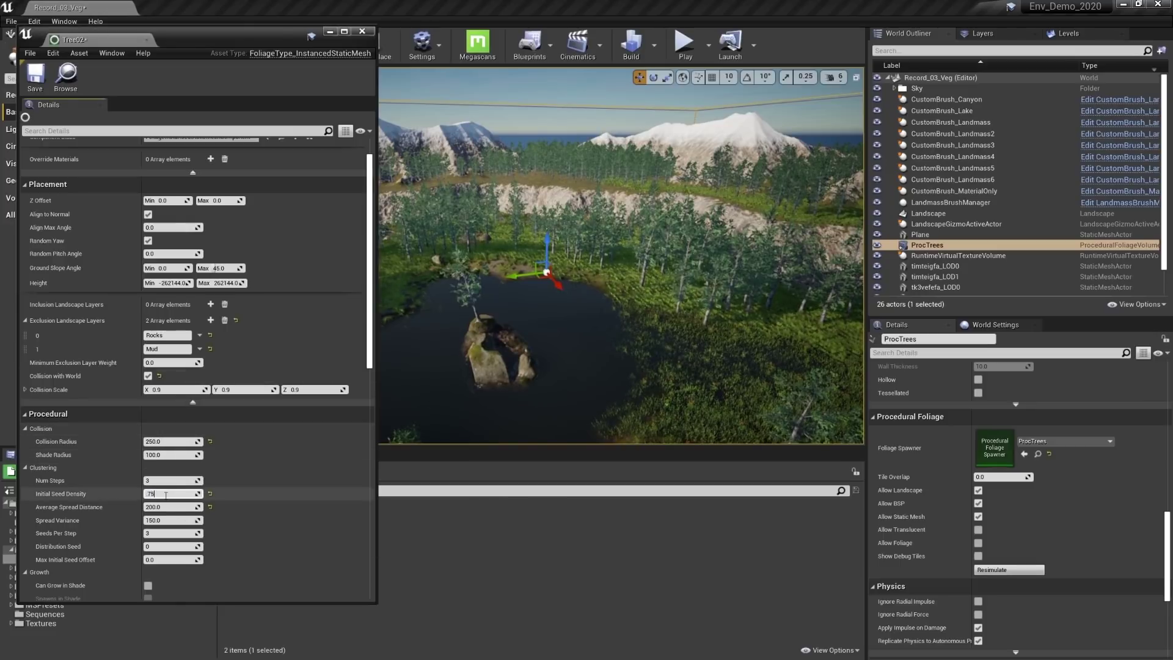
left_click(995, 569)
right_click_drag(635, 331, 515, 330)
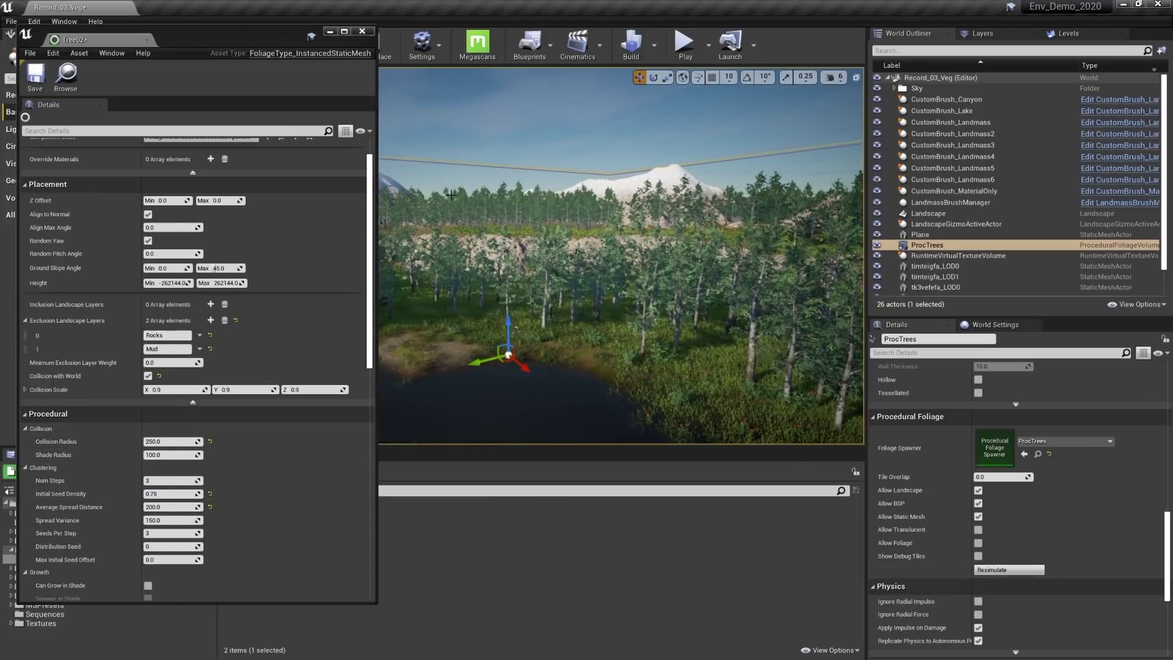
right_click_drag(504, 192, 428, 195)
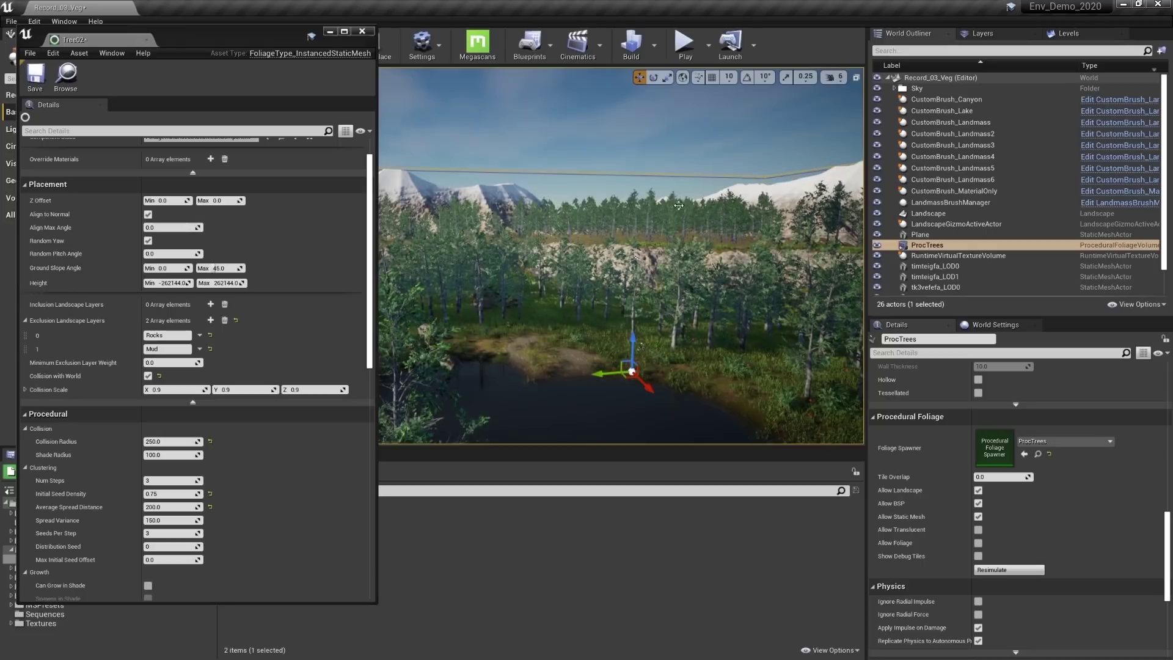
right_click_drag(678, 205, 709, 214)
right_click_drag(559, 224, 447, 228)
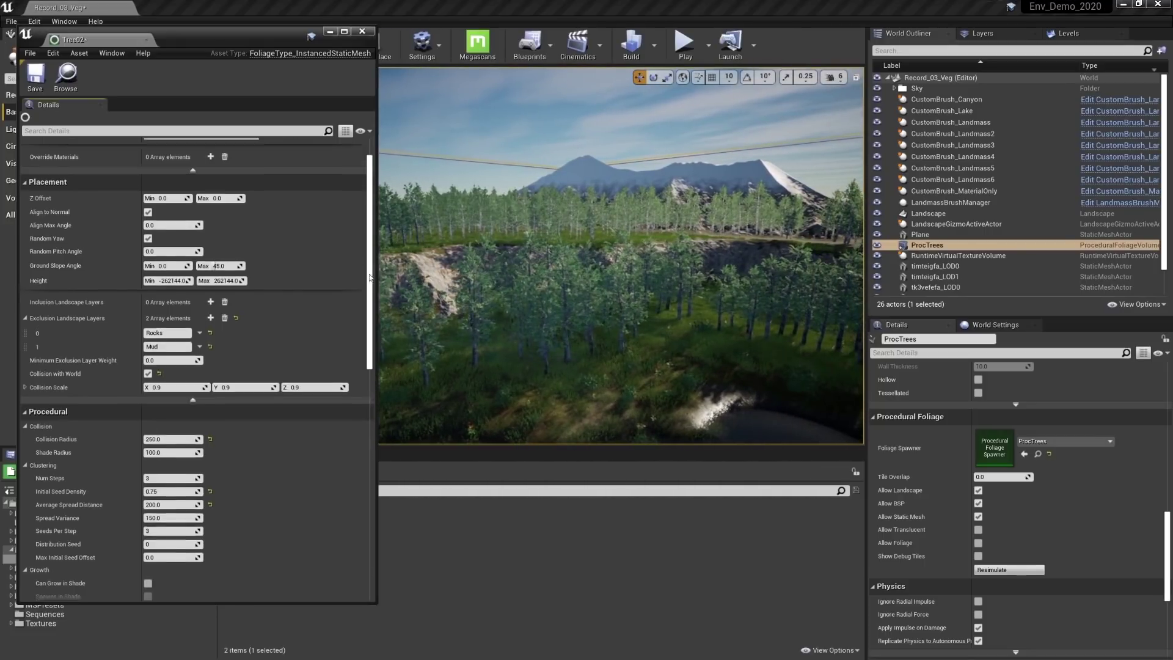
Step: Set Tree02's clustering Num Steps to 10, resimulate and look over the forest around the cliffs
scroll(177, 394, "down", 4)
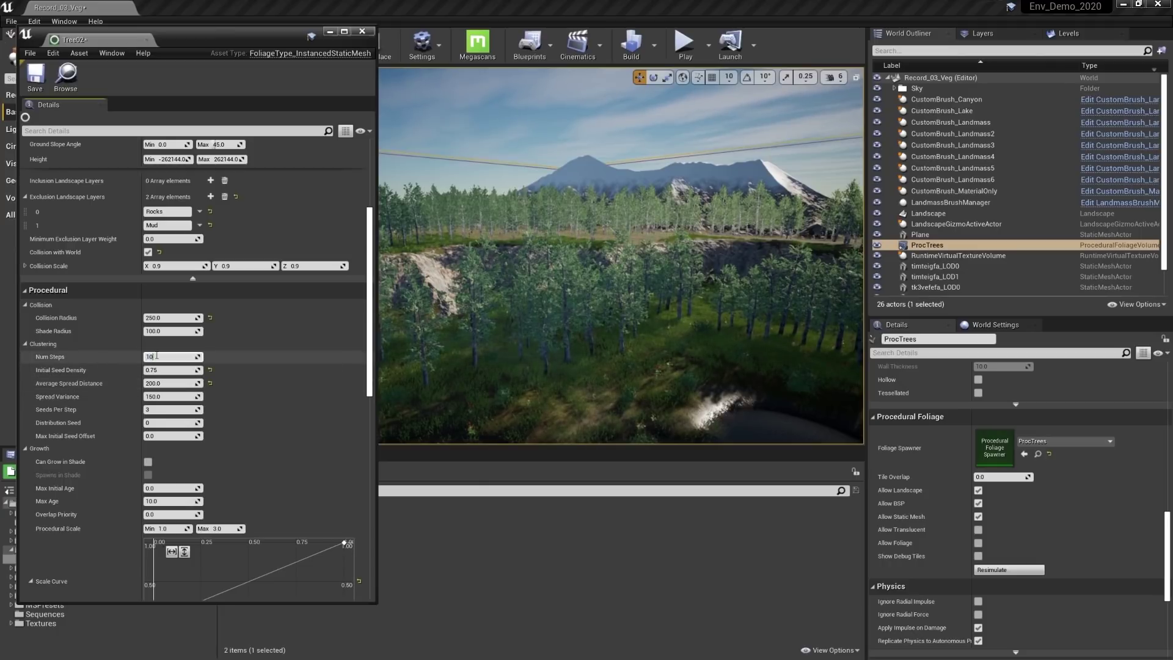
left_click(1020, 571)
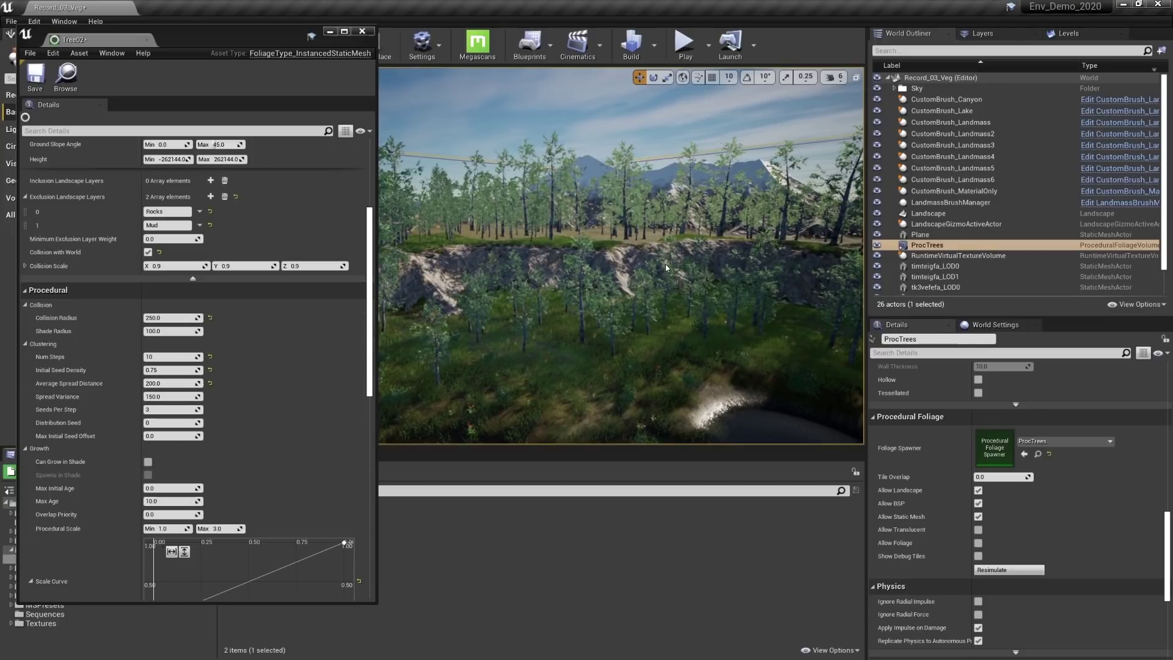
left_click_drag(666, 267, 686, 195)
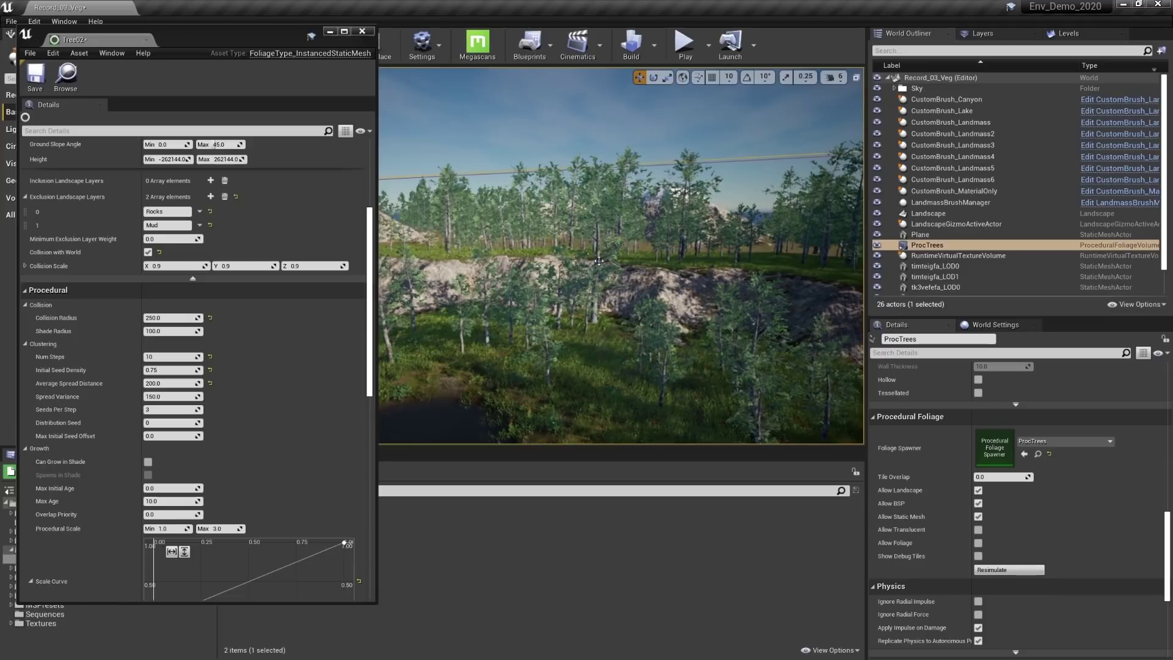
left_click_drag(620, 293, 621, 317)
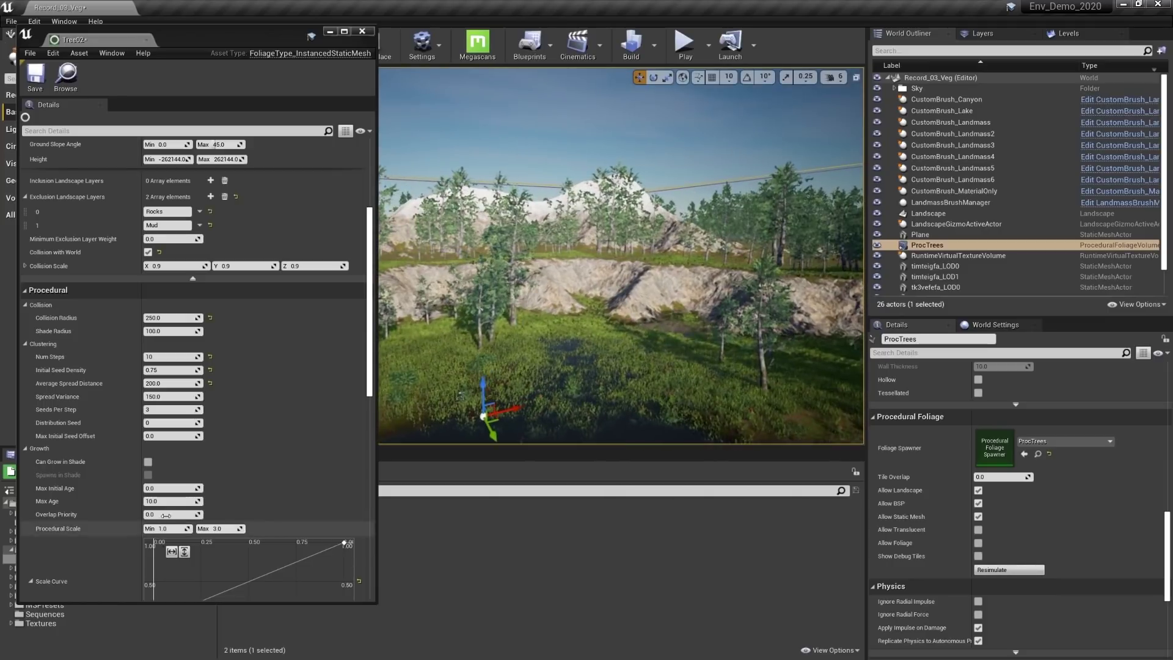
Step: Try a Max Age of 5 for Tree02 with a resimulation, and reset Max Age to its default
left_click(170, 502)
type("5")
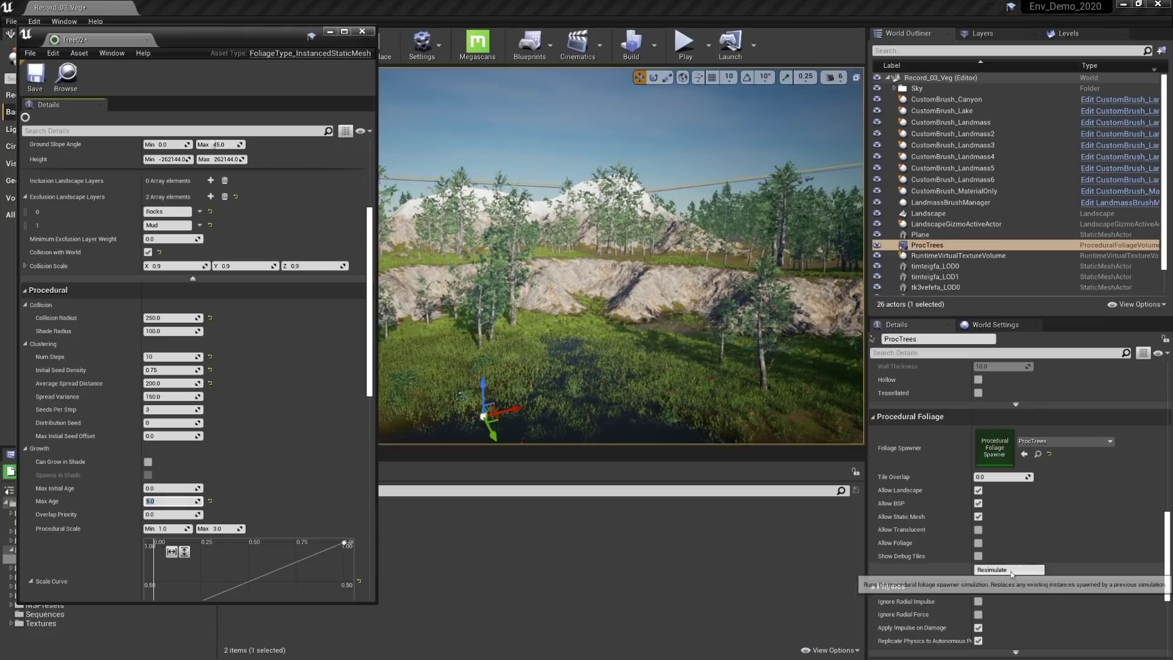
left_click(988, 569)
left_click(209, 502)
Step: Set the maximum of Tree02's Procedural Scale to 2.5 and resimulate the foliage
left_click(223, 529)
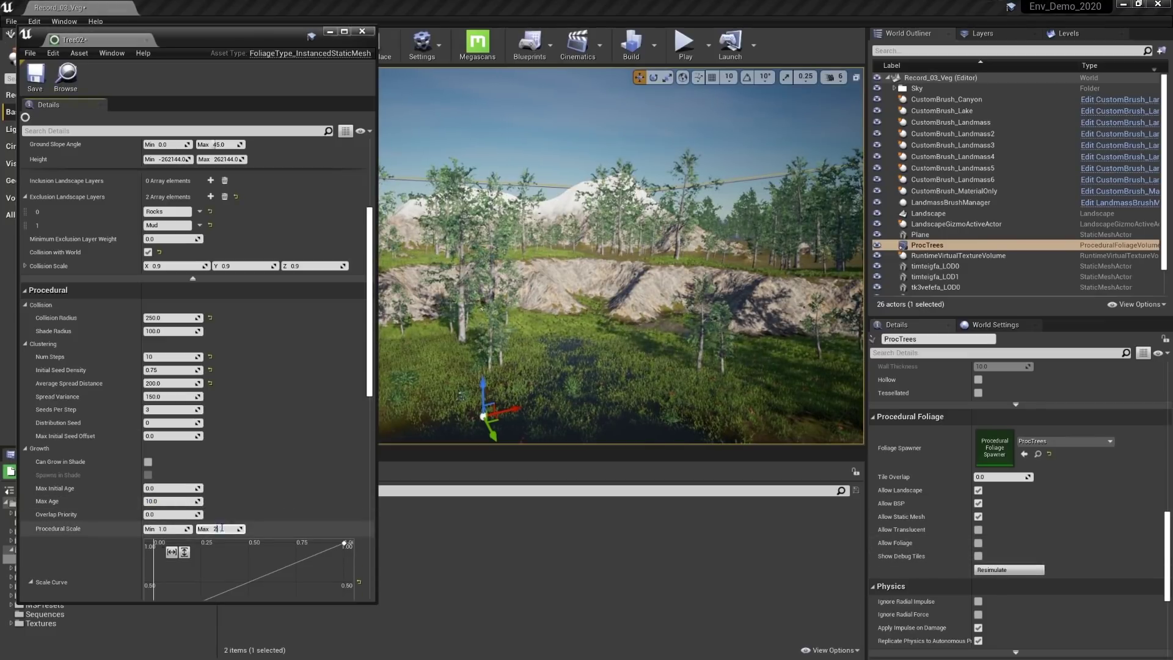
type("2.5")
key("Return")
left_click(1008, 569)
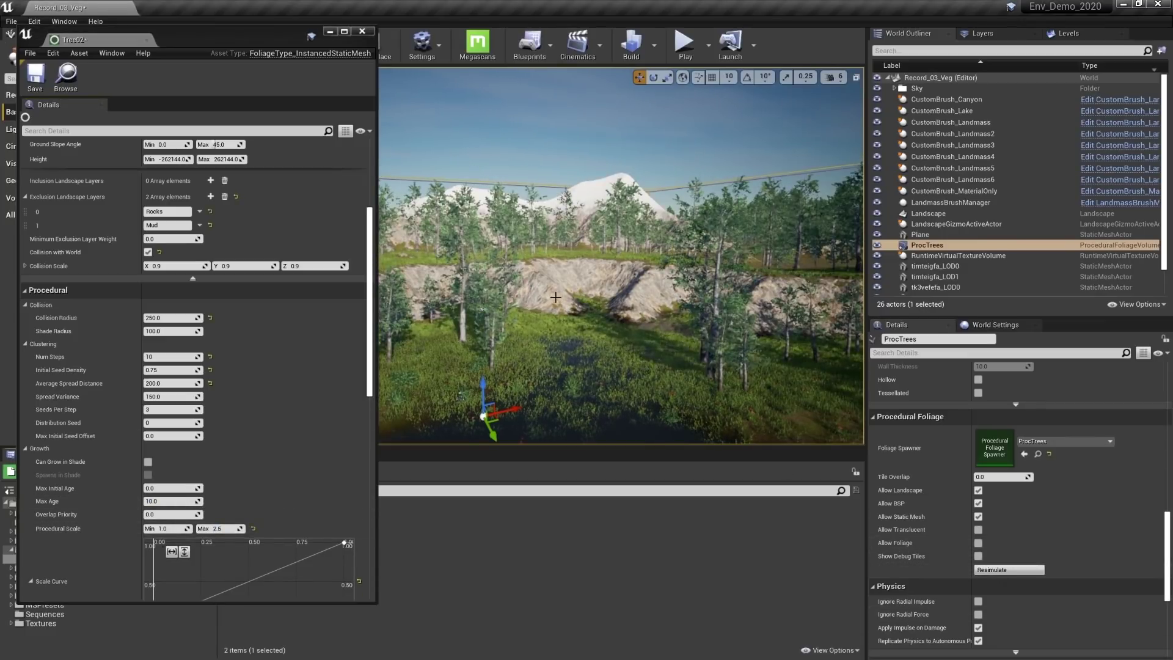
Step: Enable Affect Distance Field Lighting in Tree02's instance settings, then save and close the foliage type
key("w")
right_click_drag(555, 298, 449, 310)
key("s")
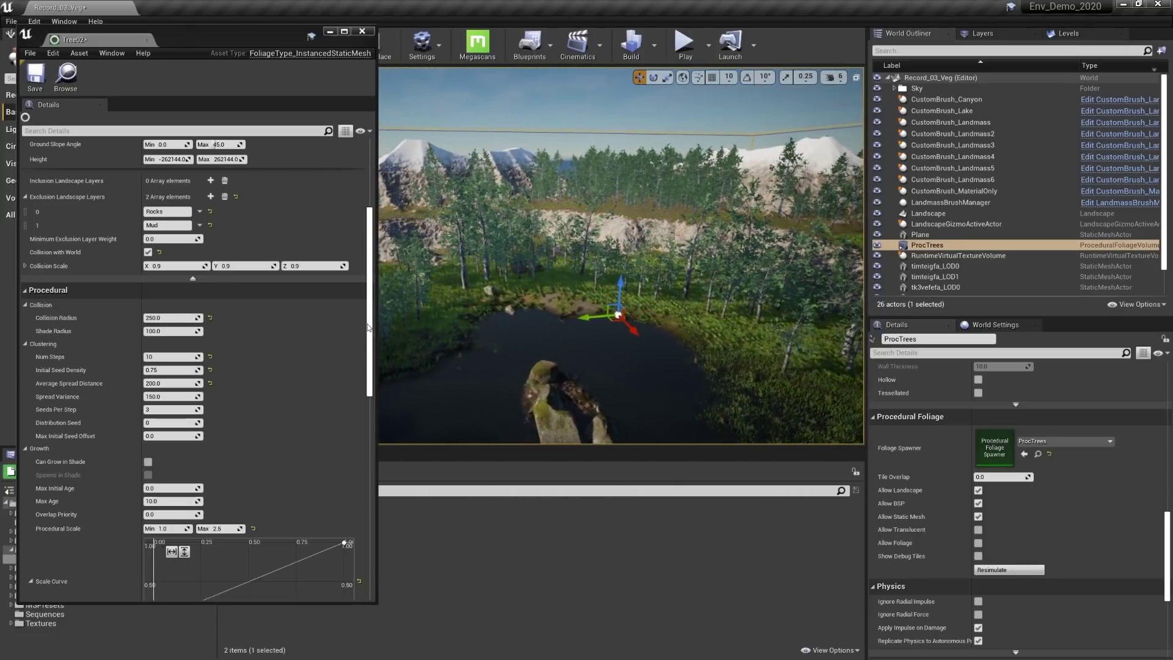
left_click_drag(368, 325, 369, 498)
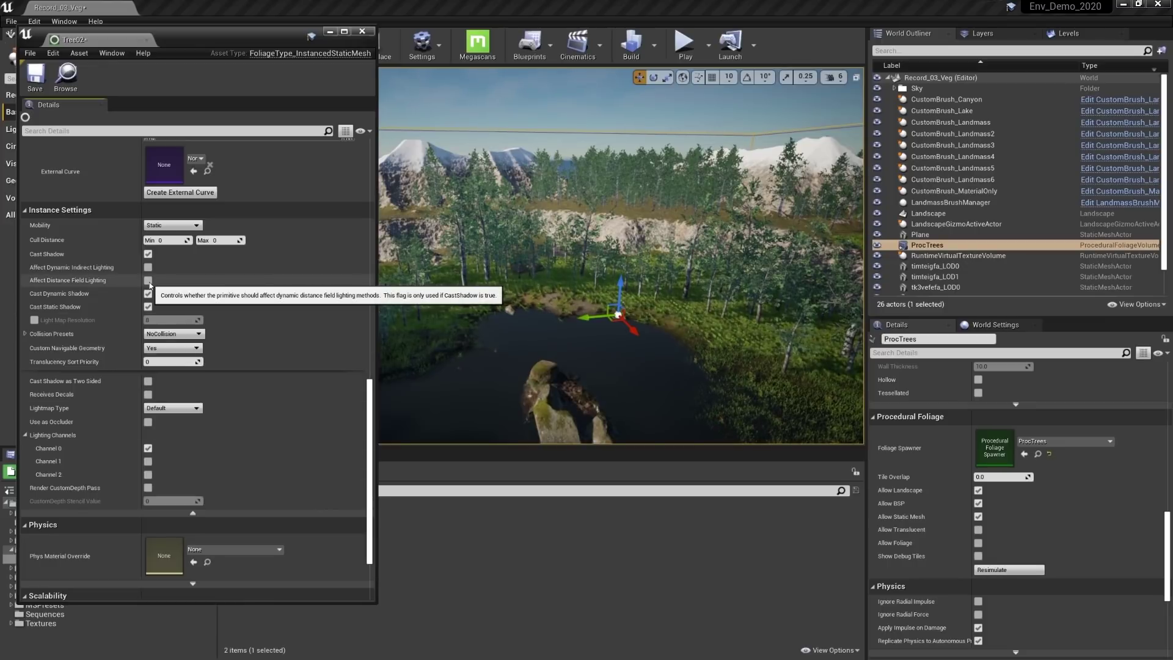
left_click(147, 280)
left_click(35, 73)
left_click(365, 33)
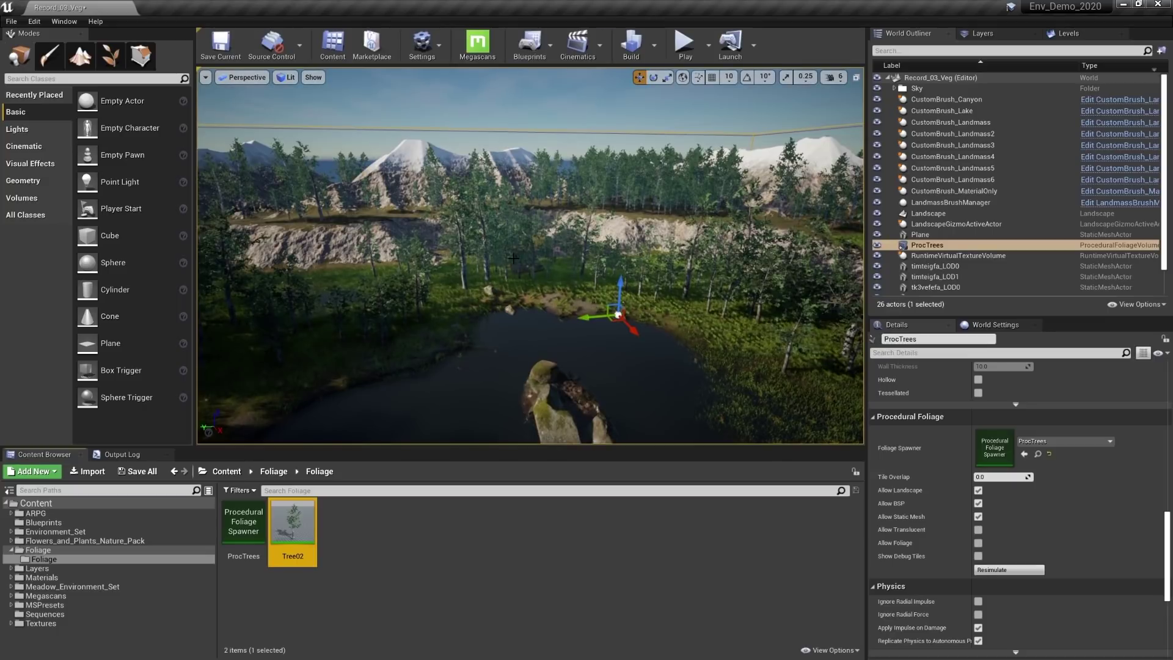
Step: Look up the distance field options in the project settings and check Generate Mesh Distance Fields
left_click(422, 44)
left_click(460, 92)
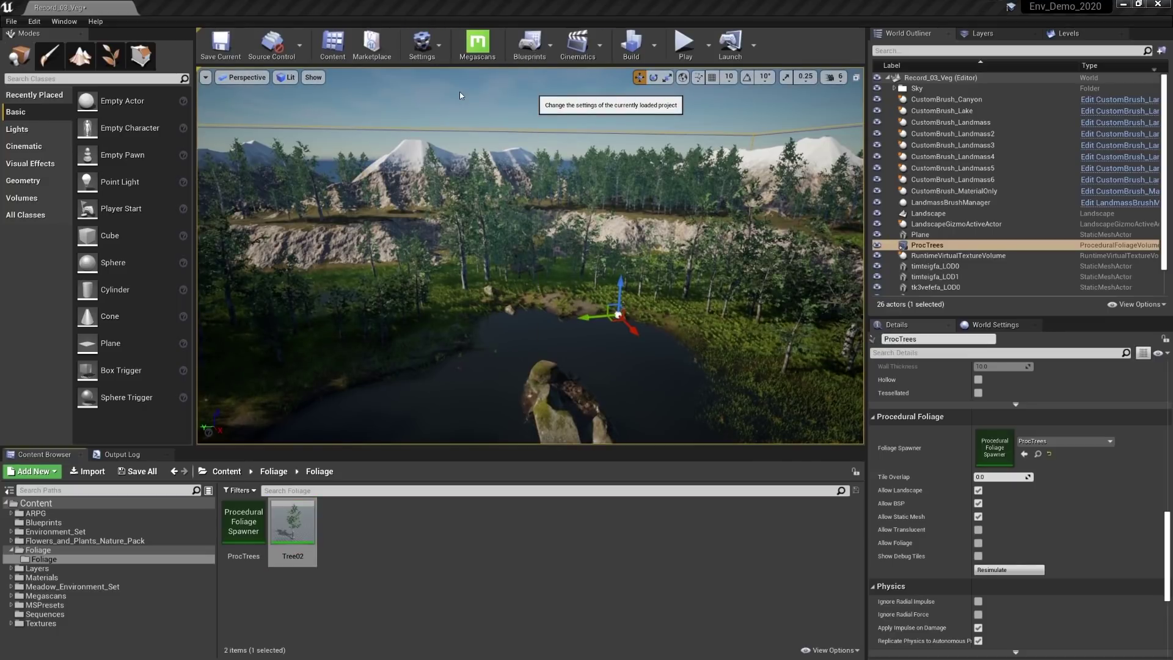
type("distance")
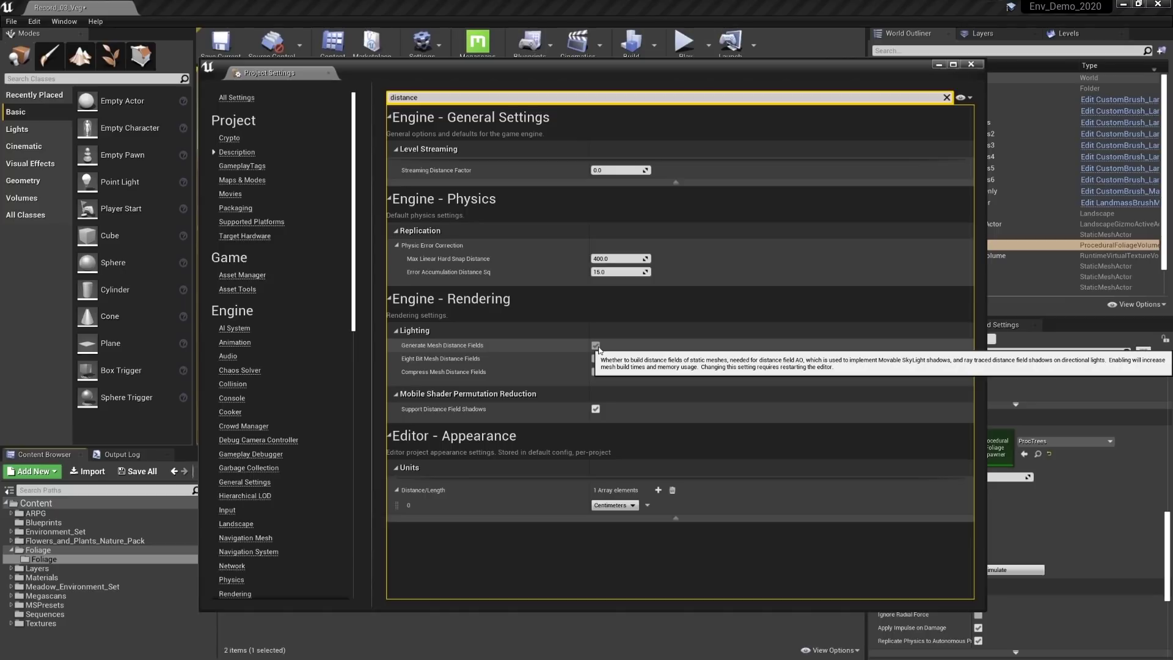
left_click(972, 65)
Step: Review the tree shading inside the forest and around the lake, and save the level
right_click_drag(530, 256, 440, 256)
right_click_drag(605, 267, 631, 254)
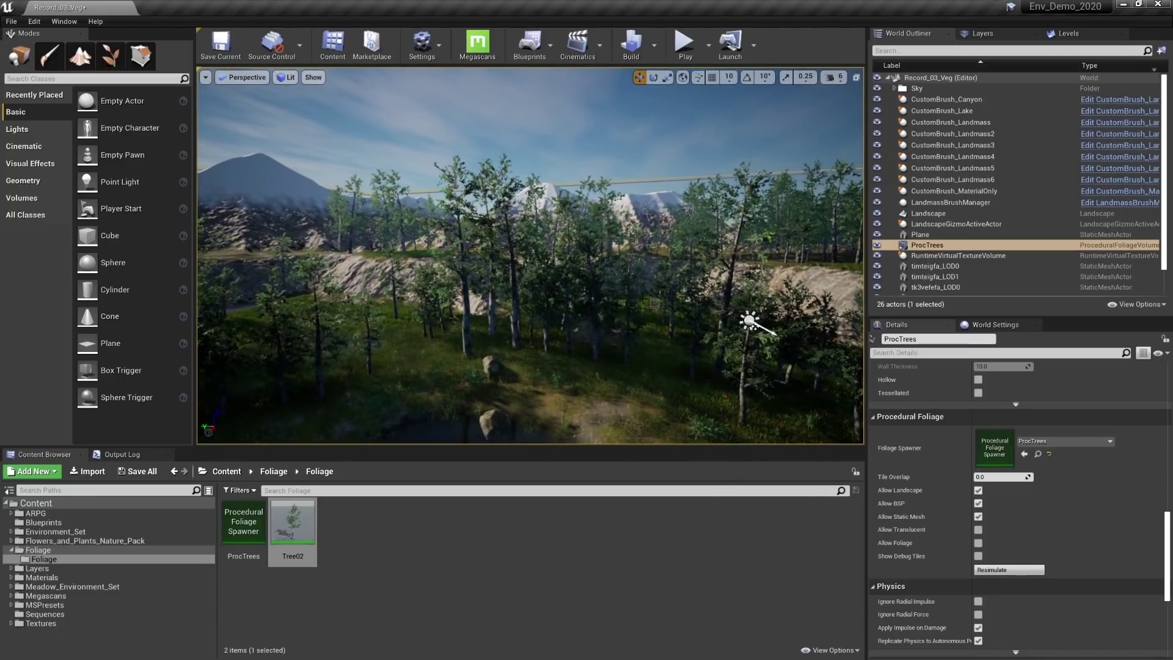
right_click_drag(629, 294, 655, 302)
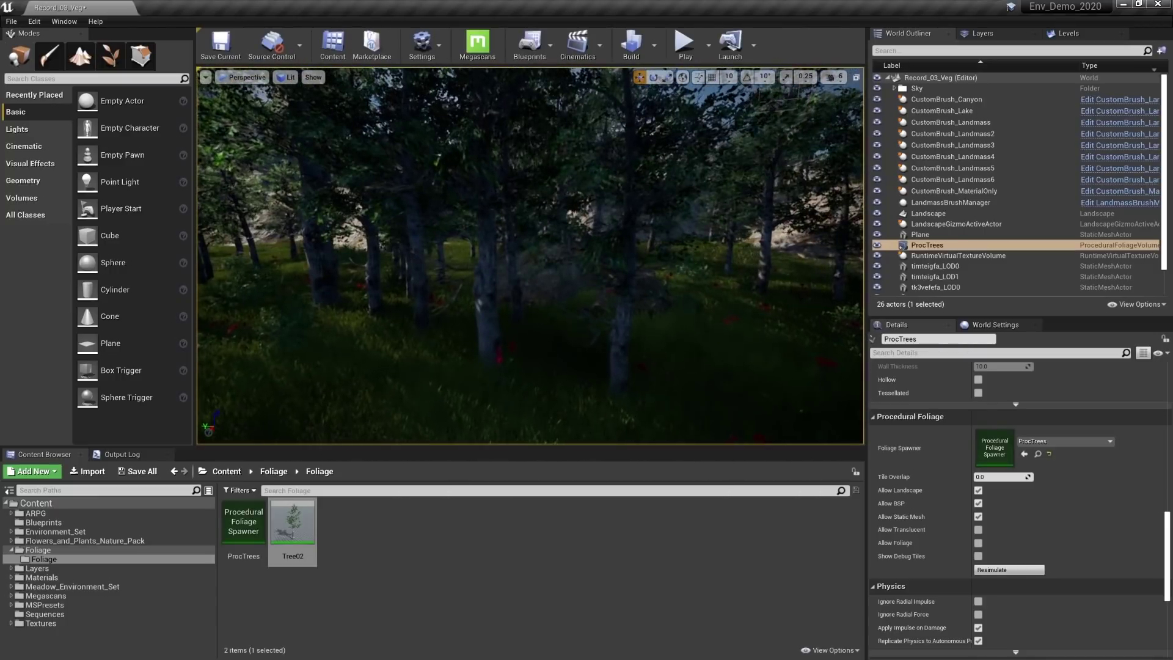
right_click_drag(531, 352, 628, 325)
key("ctrl+s")
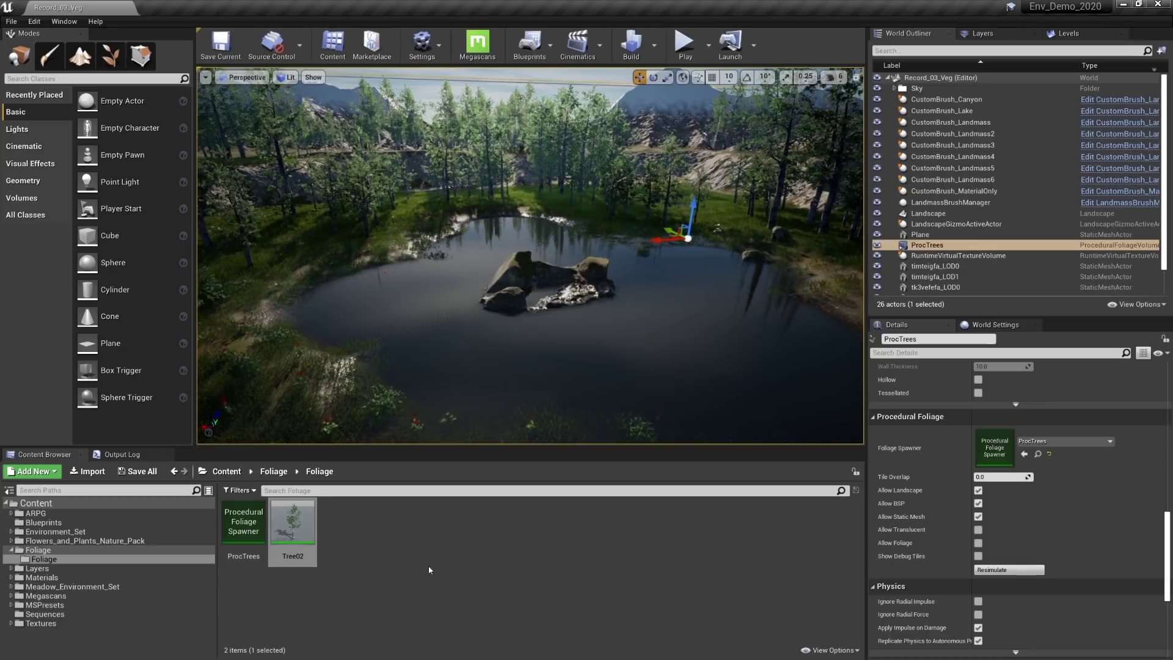
Step: Create a Procedural Foliage Spawner named ProcRocks in the Foliage folder
right_click(342, 527)
mouse_move(397, 427)
left_click(529, 482)
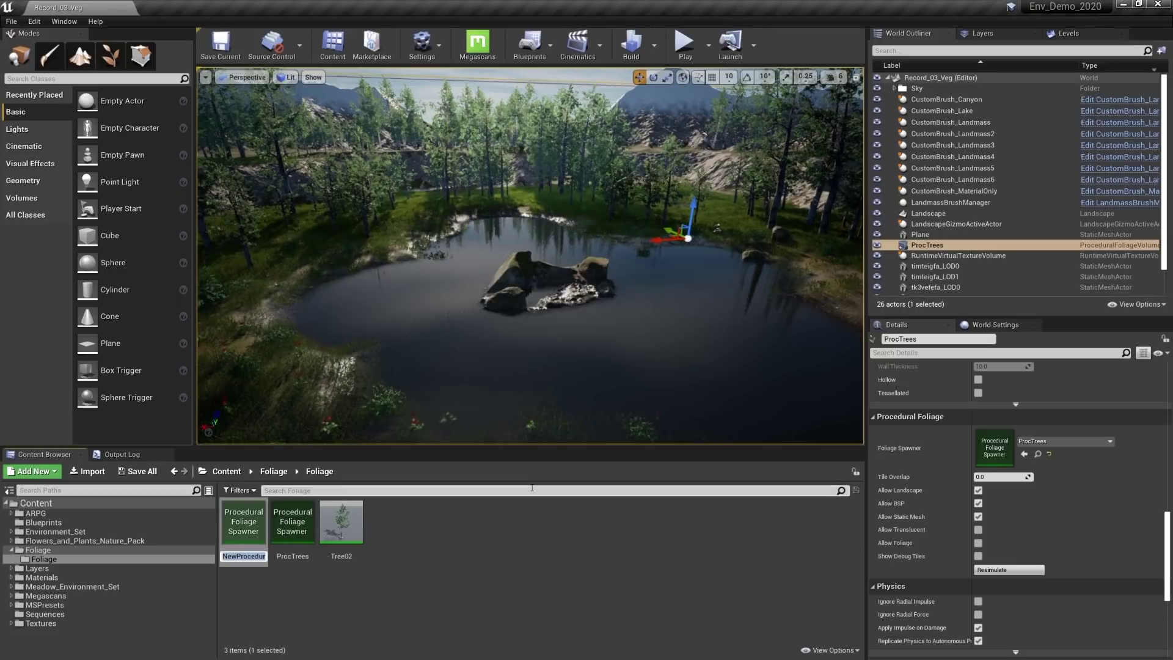
type("ProcRocks")
key("Return")
Step: Add Rock_03 as a foliage type in the ProcRocks spawner, then save and close it
double_click(243, 522)
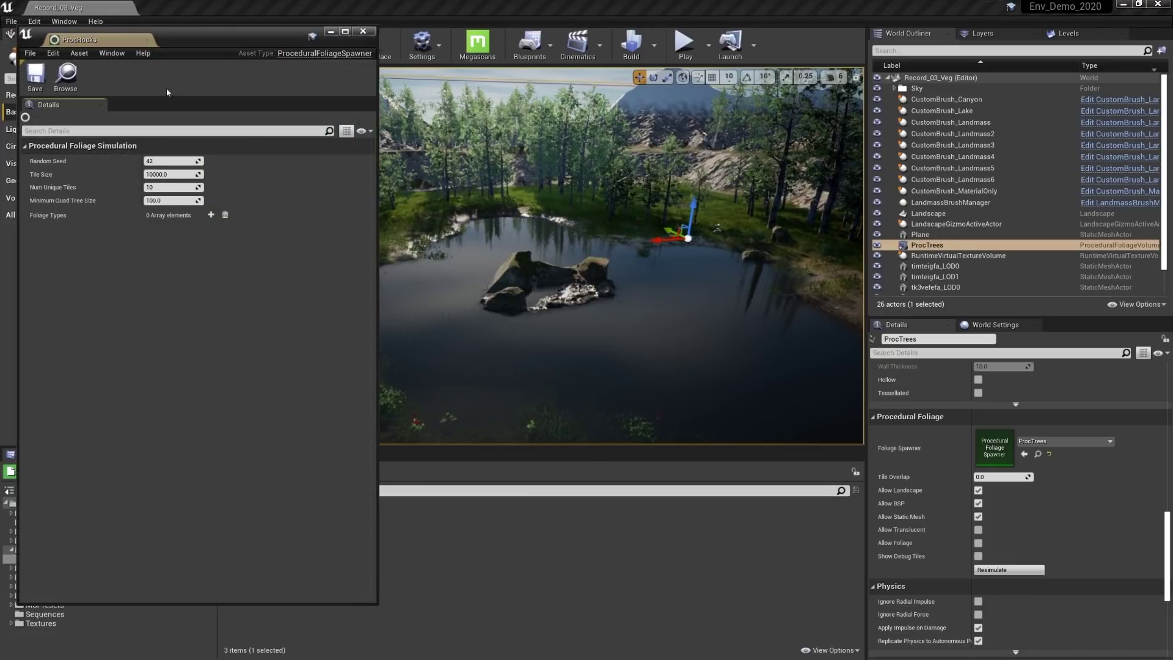
left_click_drag(182, 43, 911, 45)
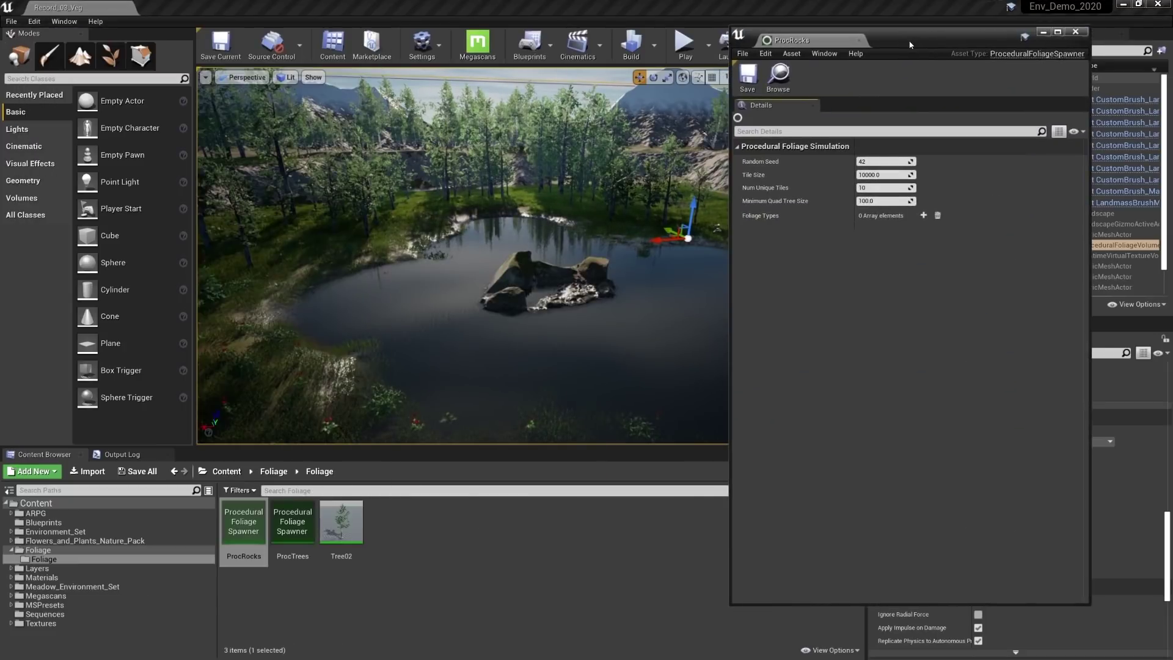
left_click(923, 215)
left_click(931, 233)
type("r")
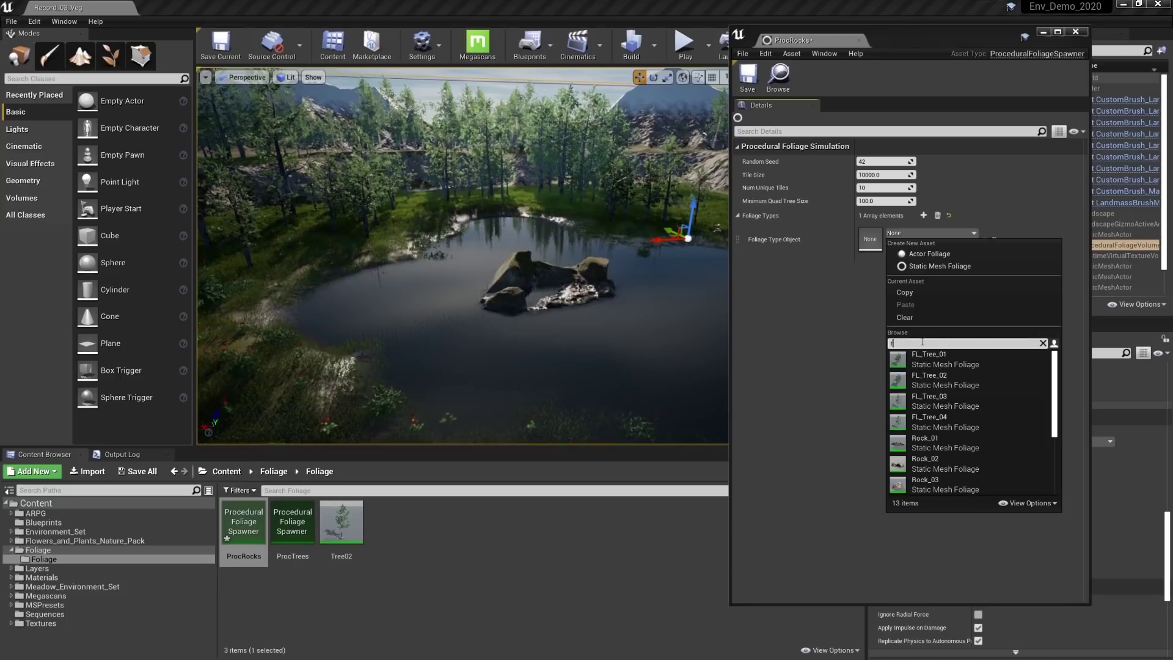
type("ocRock")
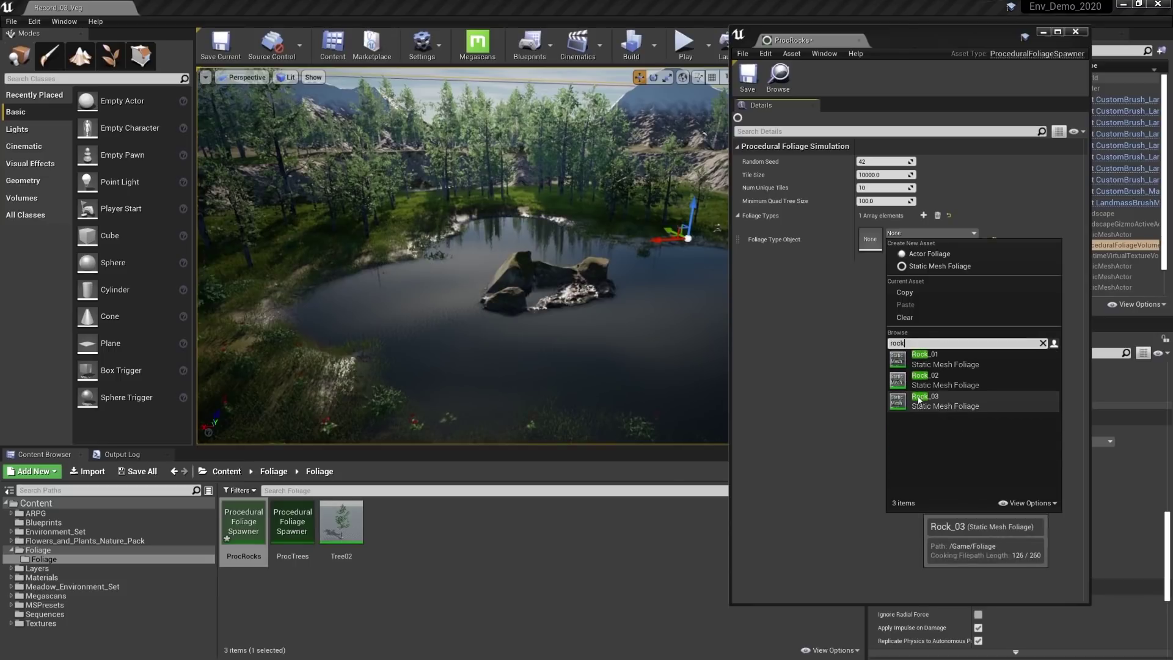
left_click(935, 401)
left_click(748, 77)
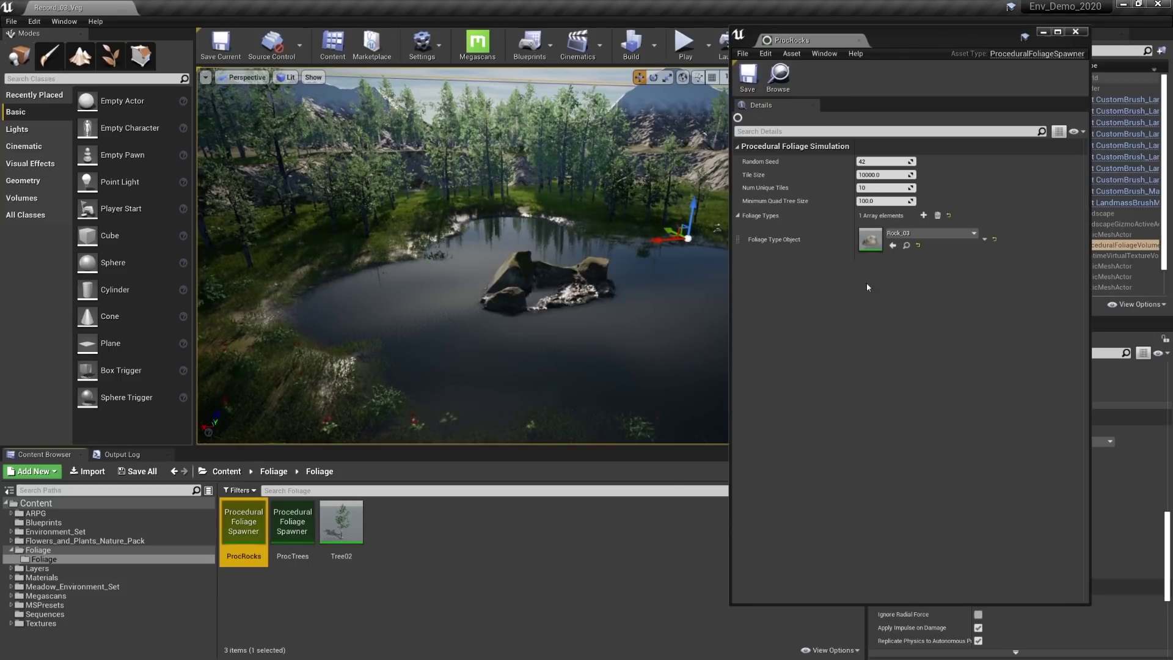
left_click(1076, 32)
Step: Place the ProcRocks spawner in the level, reset its location to the origin and set its scale to 300, 300, 10
left_click_drag(251, 529, 539, 273)
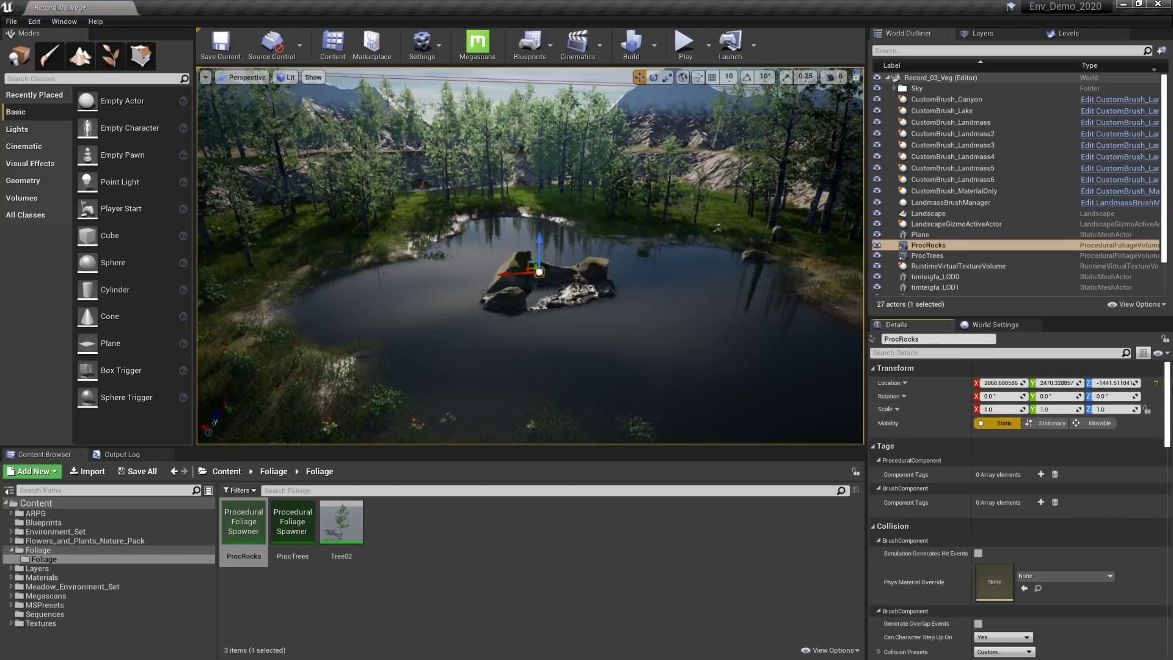
left_click(1157, 384)
left_click(1001, 409)
type("300")
left_click(1057, 409)
type("300")
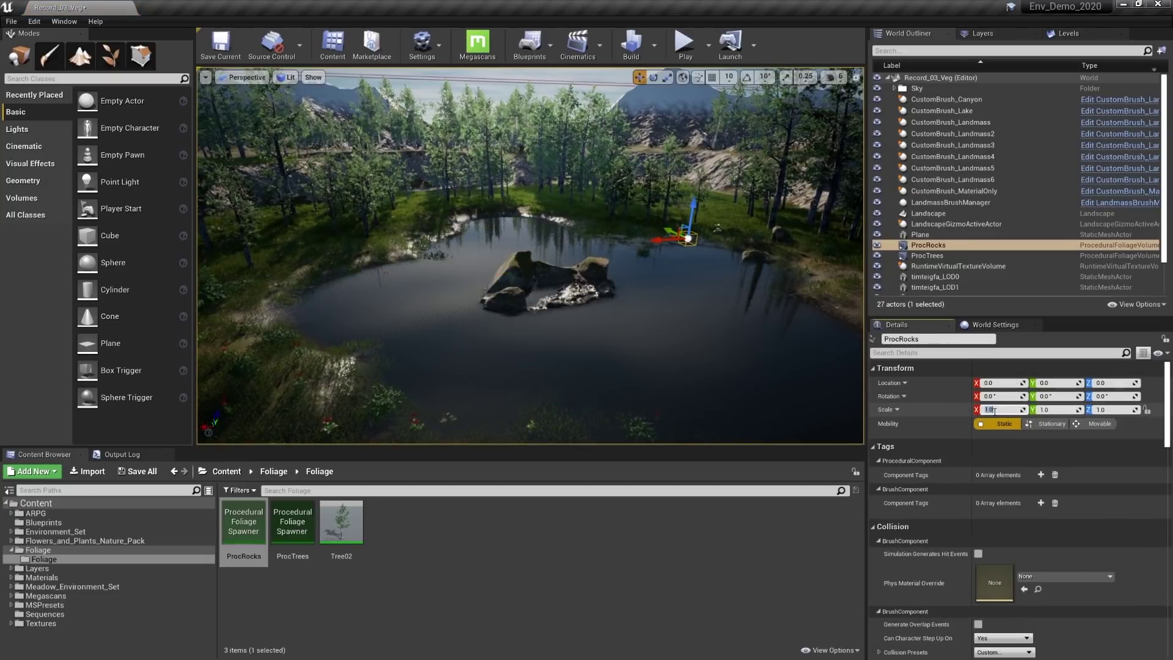
left_click(1112, 409)
type("10")
key("Return")
Step: Examine the lakeshore and the forest floor for rocks from the ProcRocks volume
scroll(1014, 464, "down", 15)
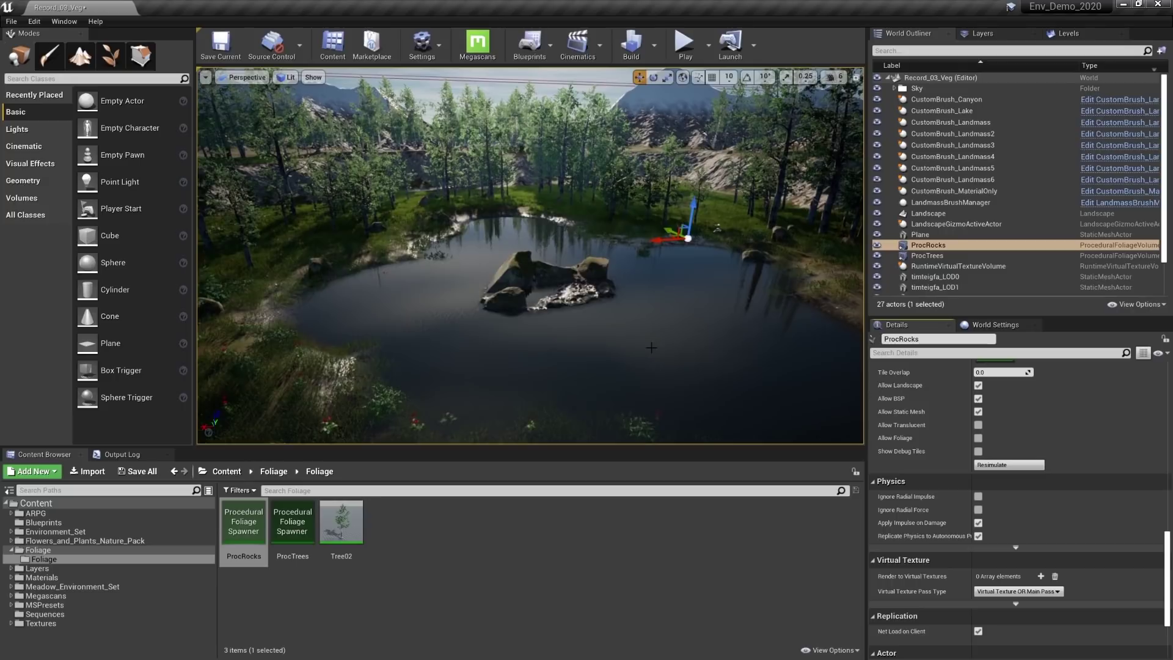
key("w")
right_click_drag(530, 257, 469, 245)
key("s")
key("w")
key("s")
key("s")
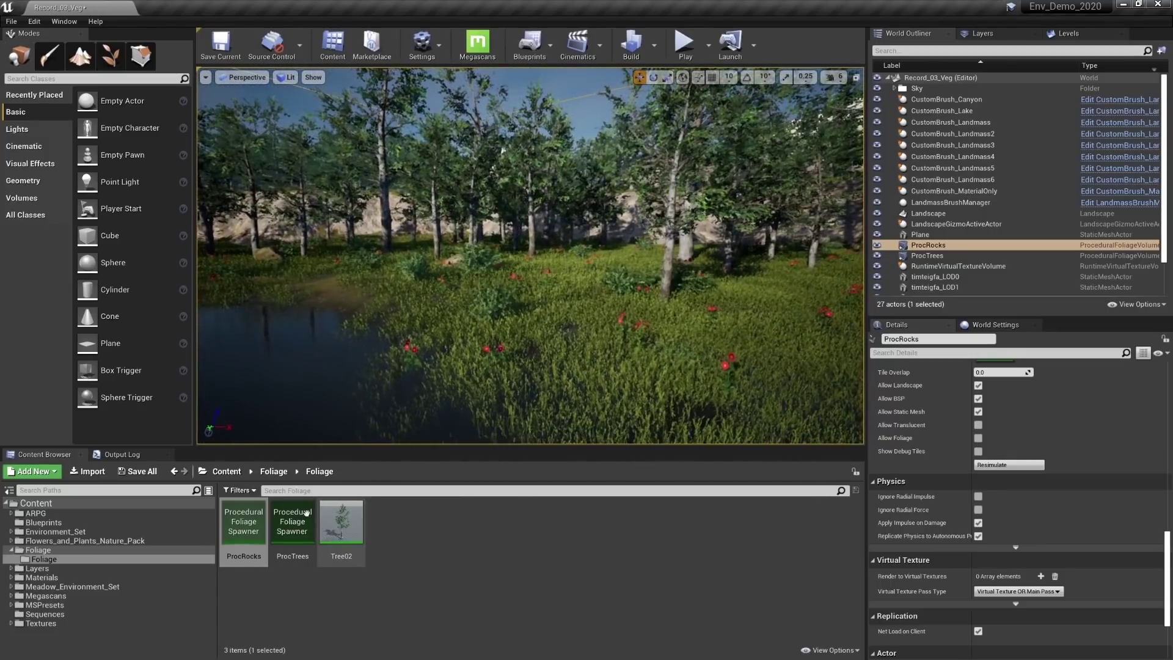
Step: Check the foliage type assigned in the ProcRocks spawner and locate the asset
double_click(240, 526)
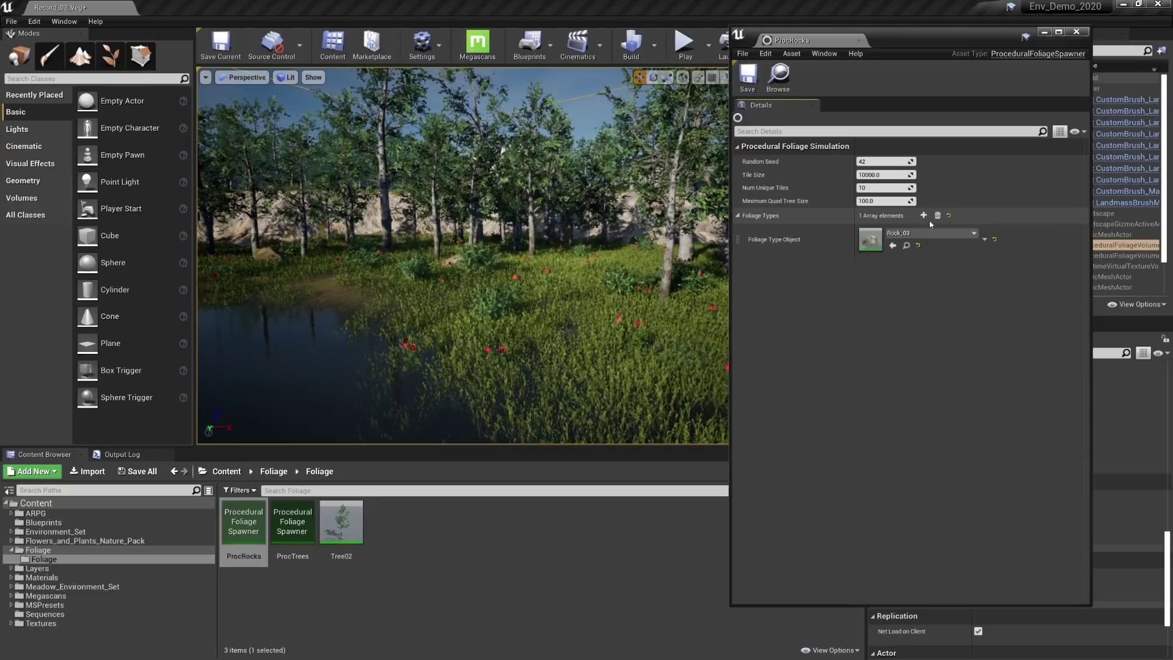
left_click(775, 80)
left_click(1075, 33)
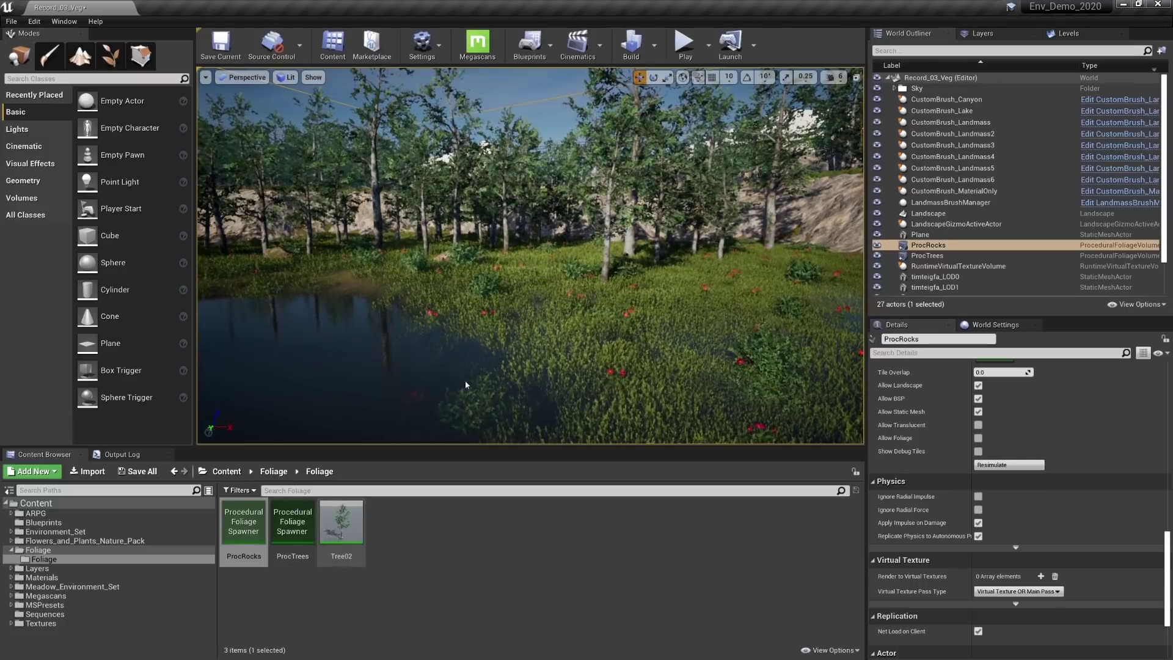
Step: Review Tree02's instance settings and the available collision presets without changing them
double_click(340, 523)
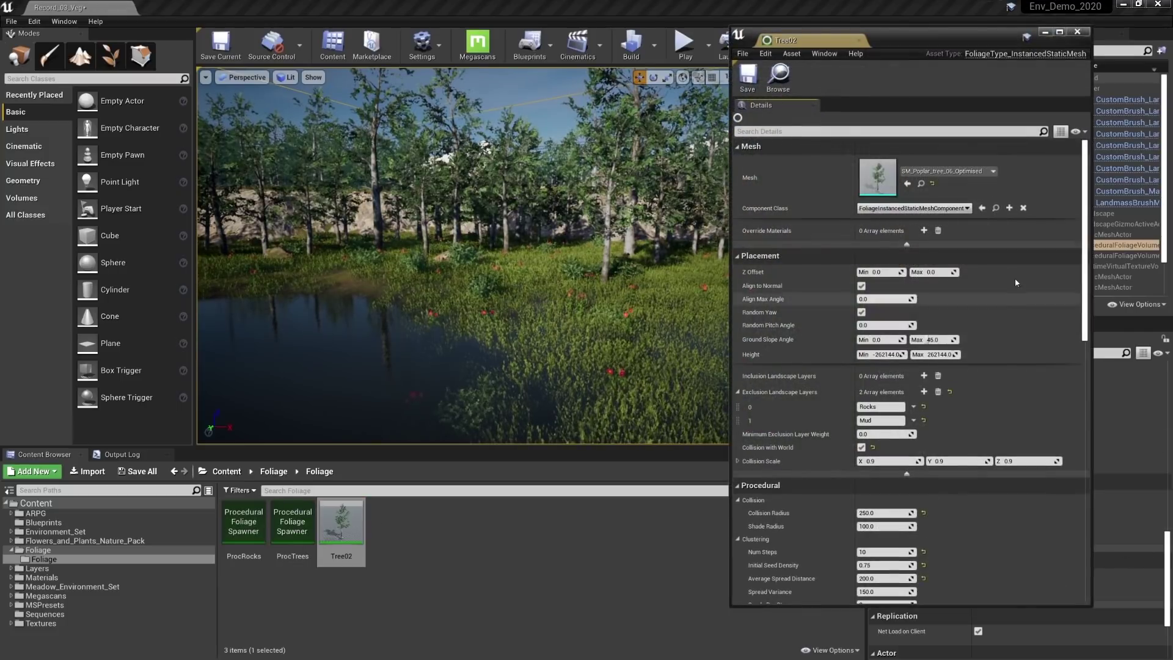
scroll(1070, 499, "down", 10)
scroll(1071, 507, "down", 5)
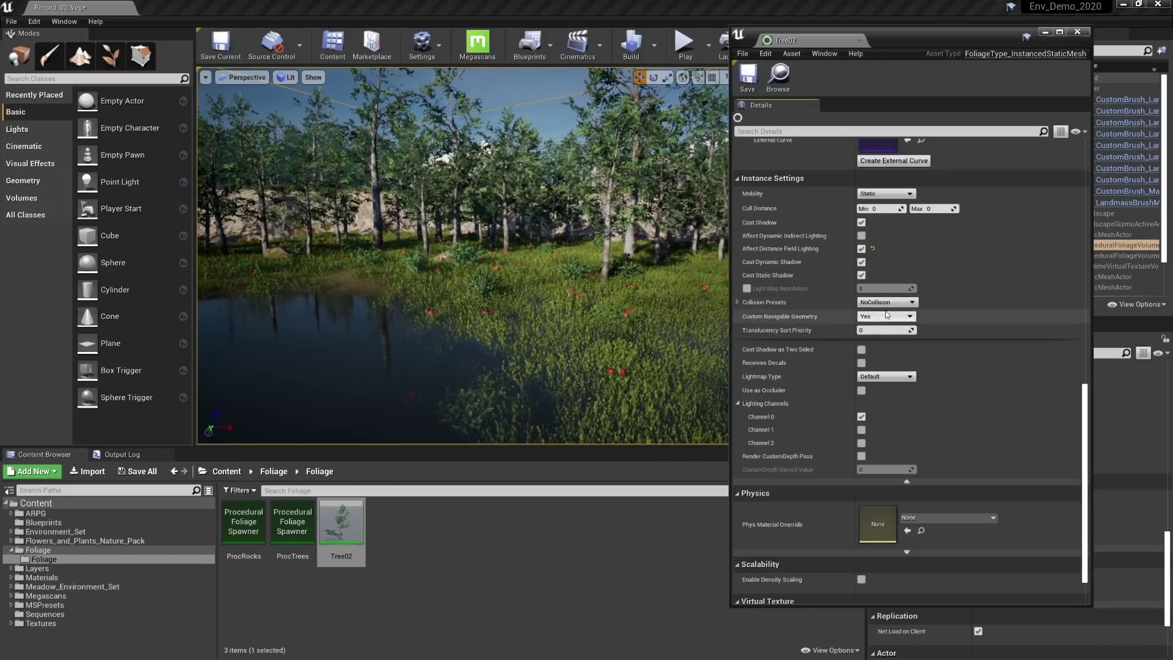
left_click(910, 303)
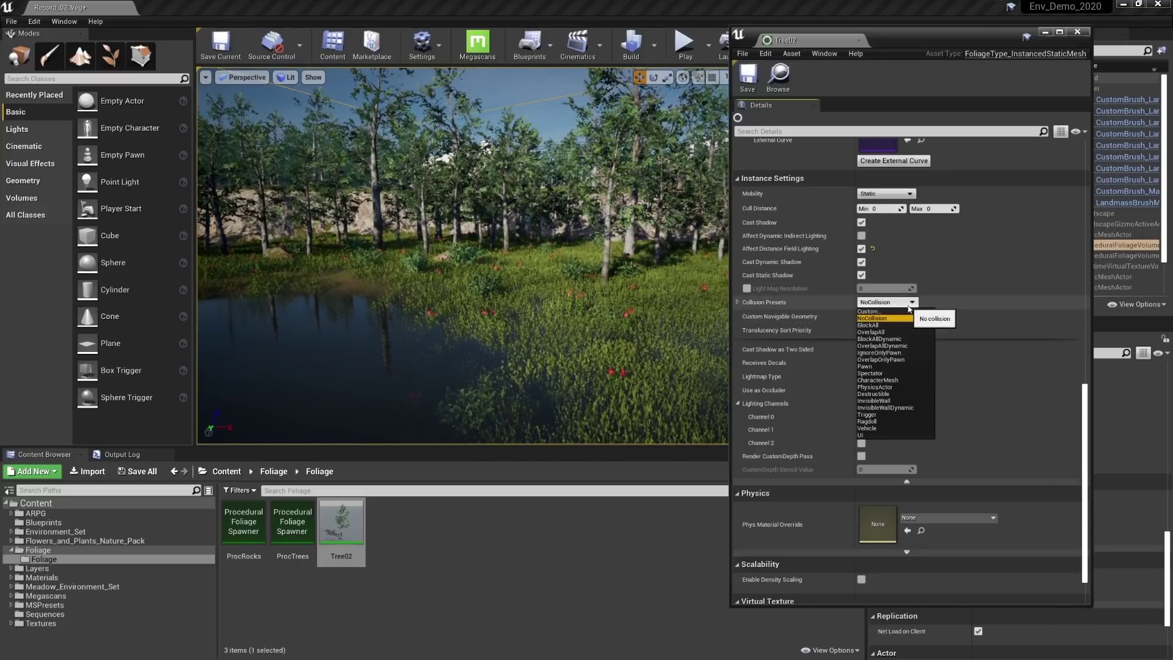
left_click(910, 305)
left_click(1078, 33)
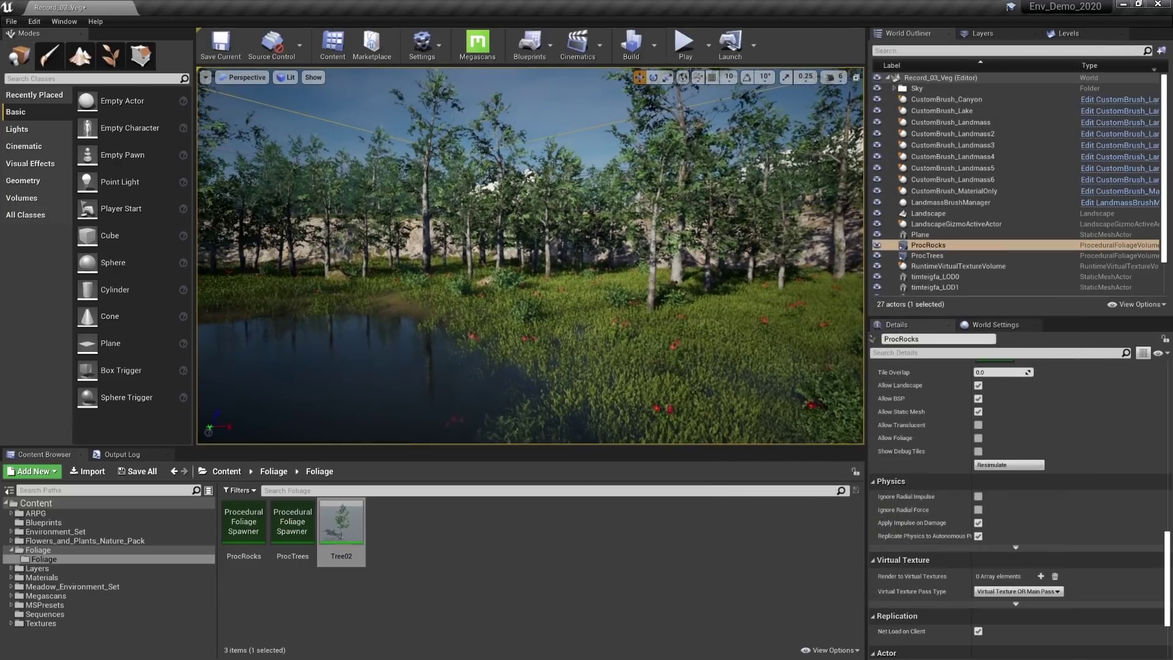
Step: Face the lake against the light and rotate the sun to a higher position in the sky
right_click_drag(530, 255, 378, 257)
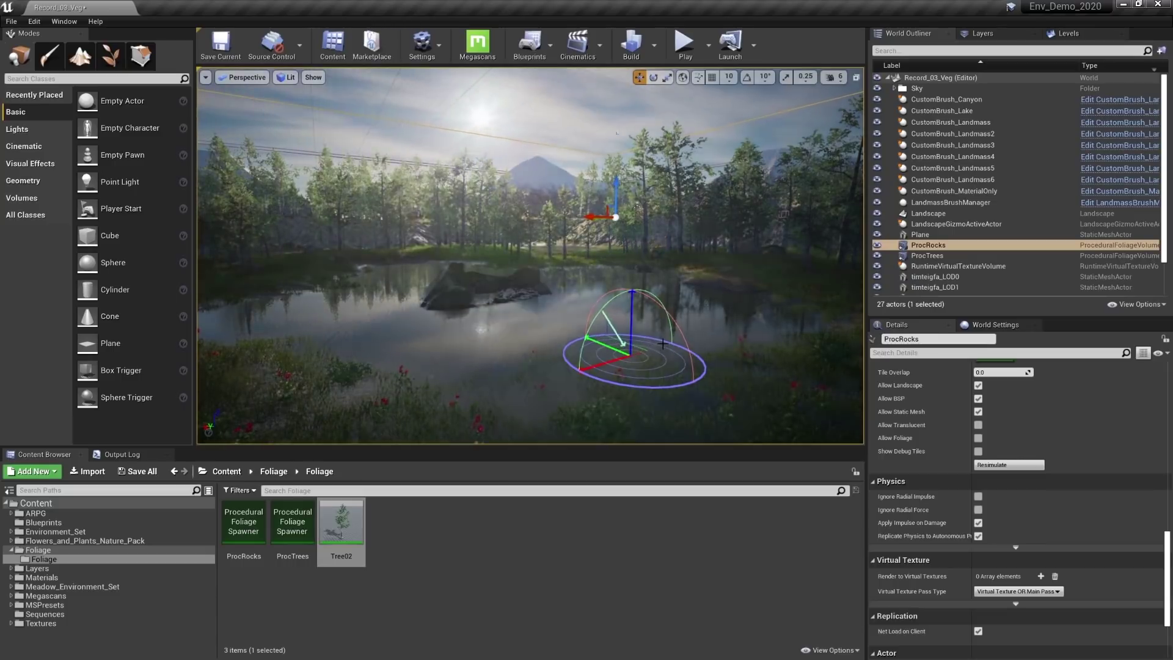
key("ctrl+l")
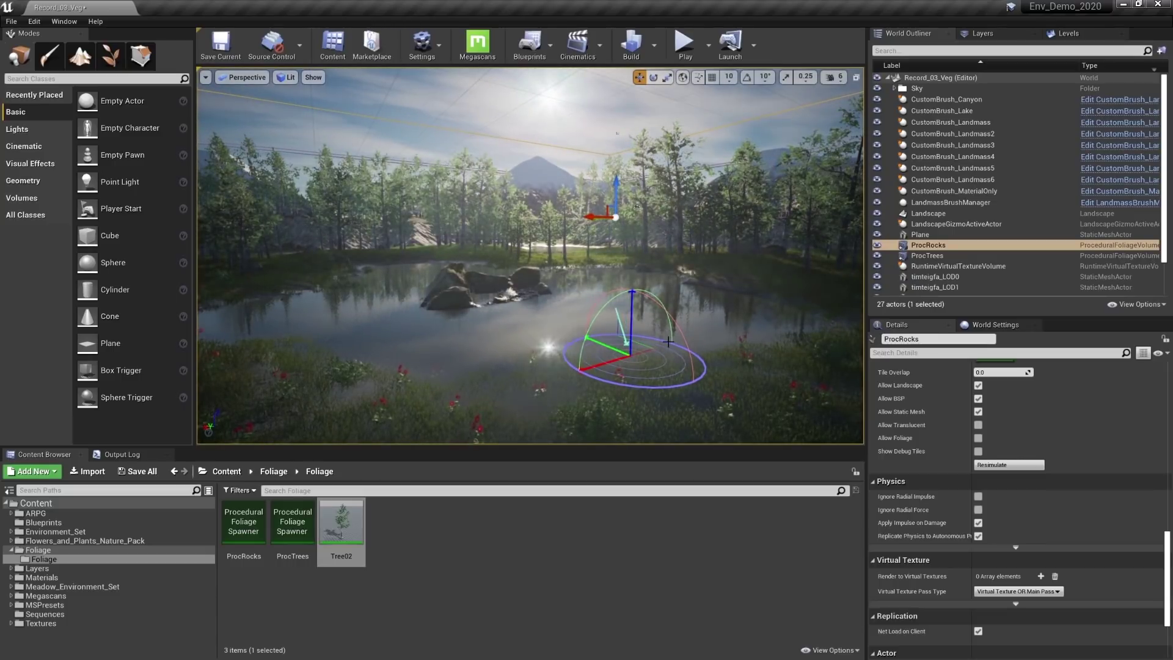